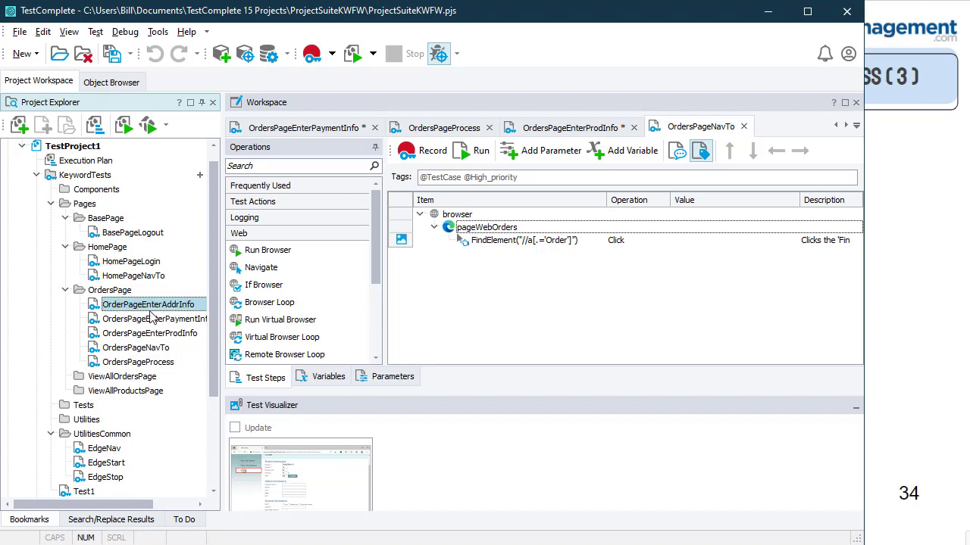
# Step: Look over the OrdersPage keyword tests, then open OrdersPageEnterPaymentInfo with Edge minimized
pyautogui.click(174, 321)
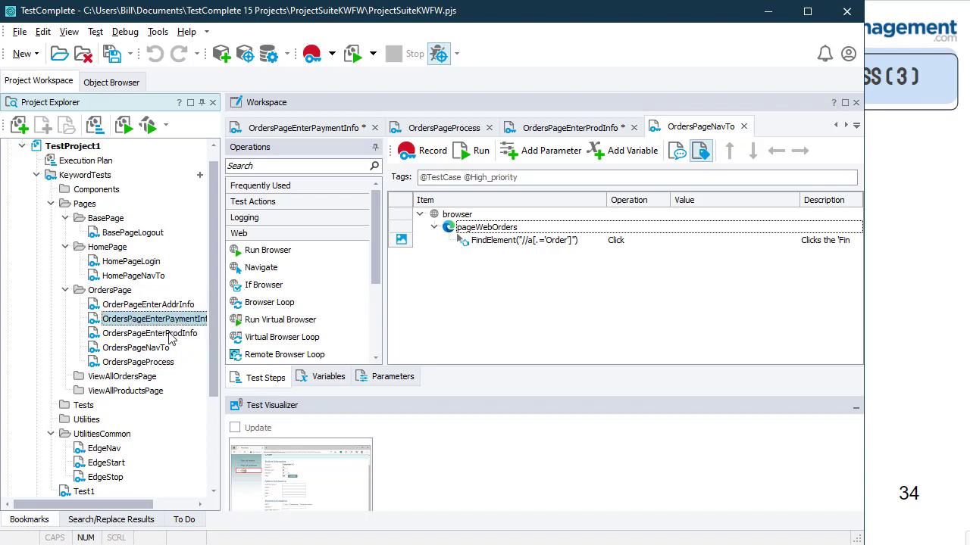
pyautogui.click(173, 334)
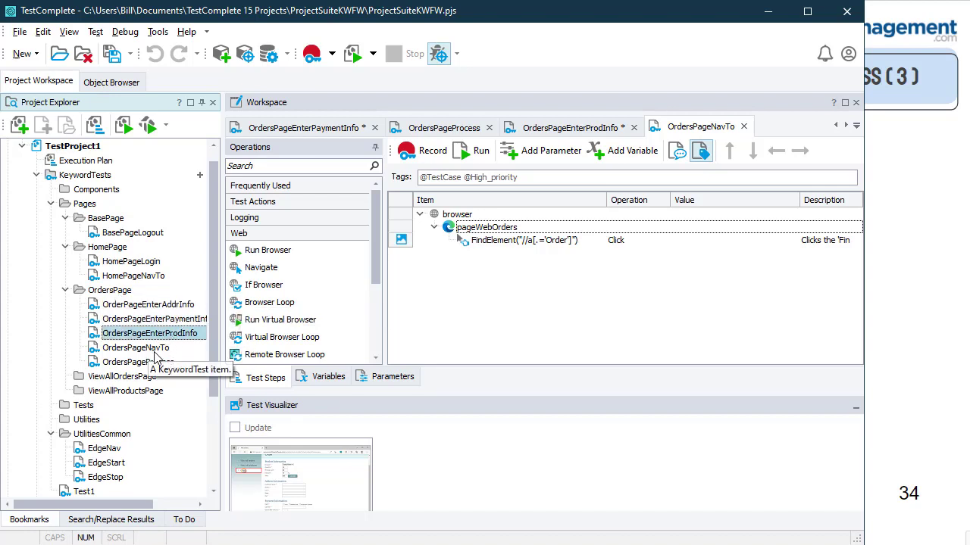
pyautogui.click(161, 362)
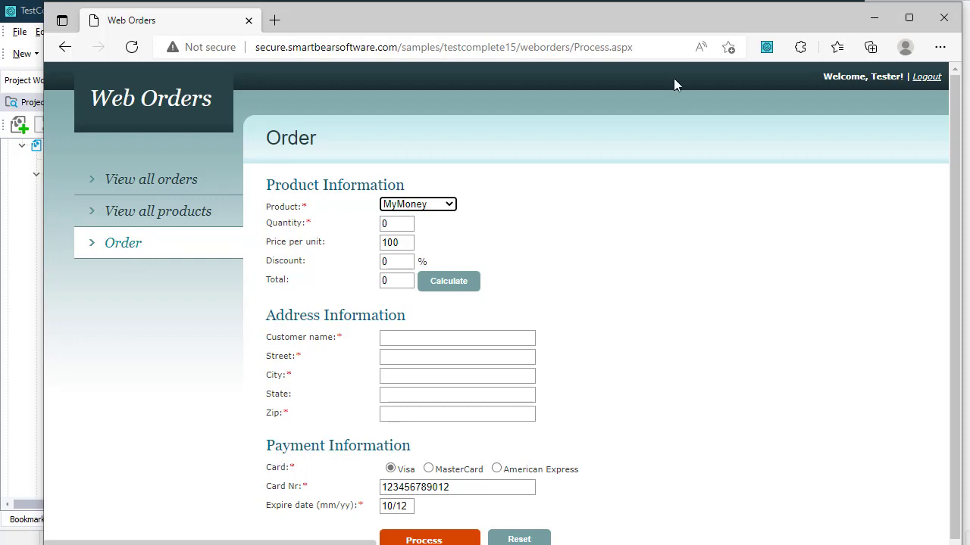
pyautogui.click(873, 17)
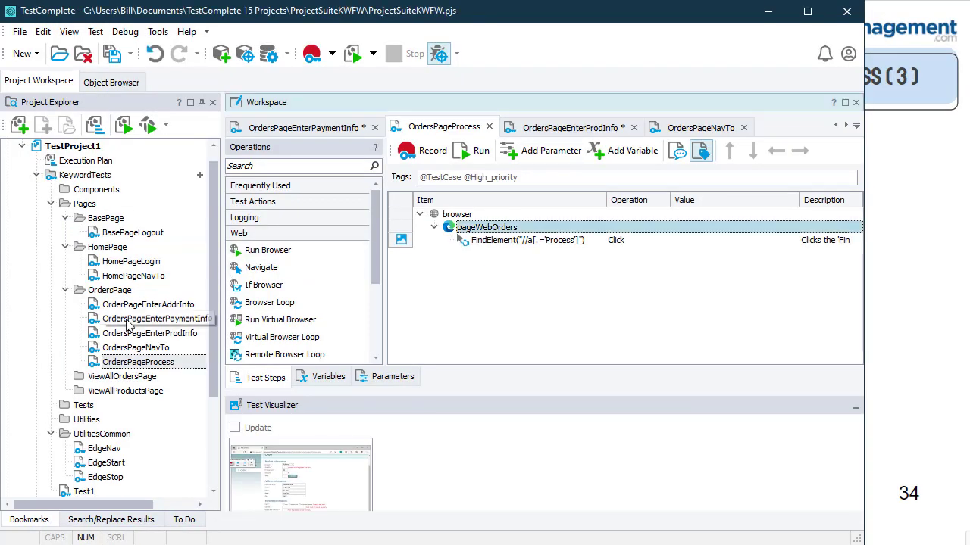
pyautogui.doubleClick(154, 318)
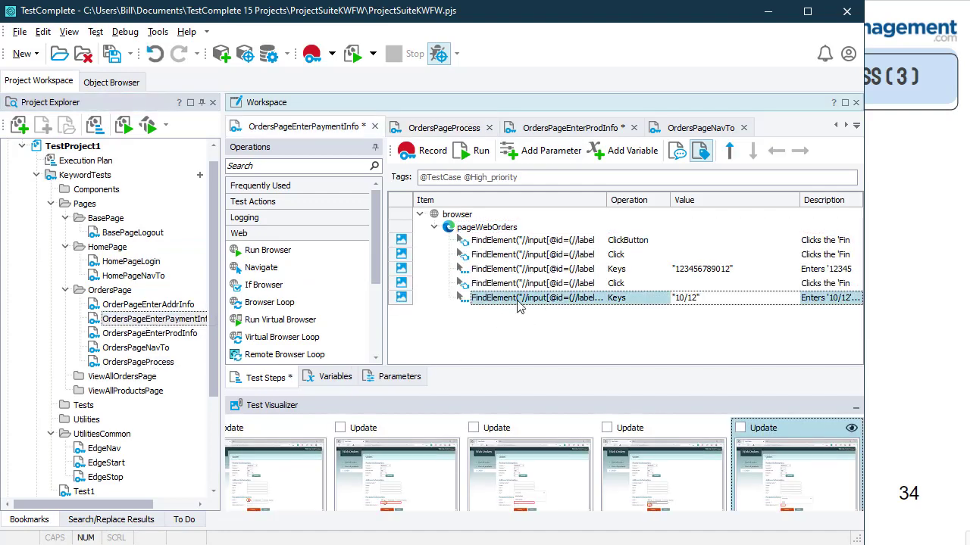
# Step: Open OrderPageEnterAddrInfo and review its parameters and the CustName entry step
pyautogui.doubleClick(171, 307)
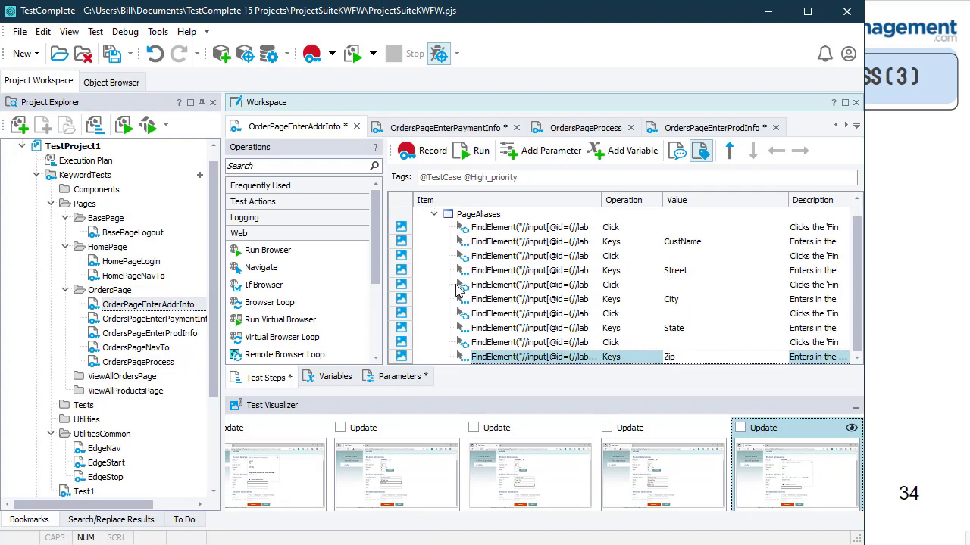
pyautogui.click(404, 378)
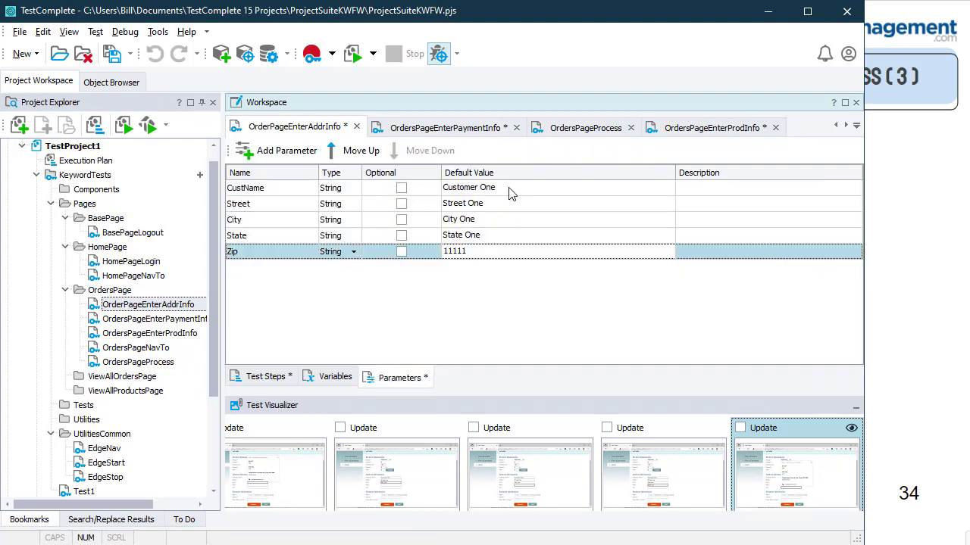
pyautogui.click(269, 376)
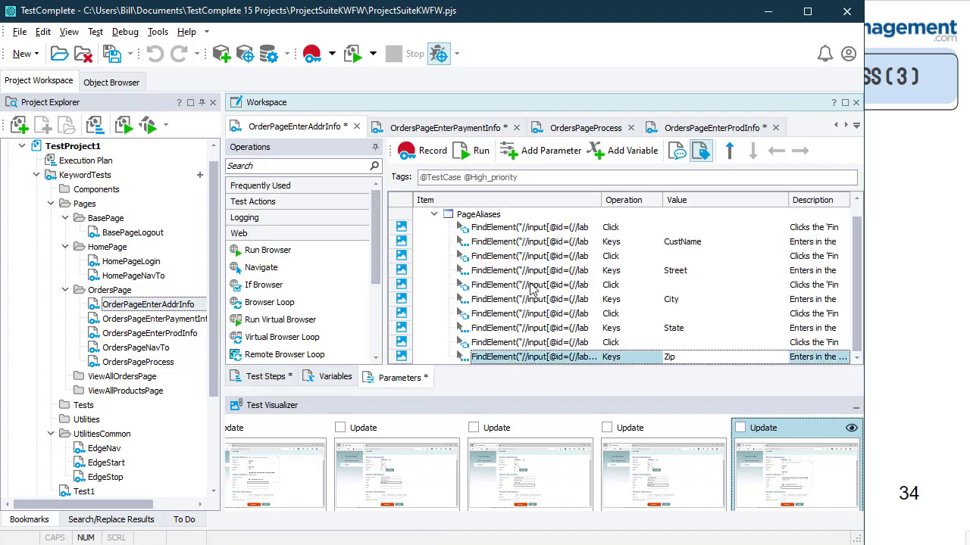
pyautogui.click(724, 243)
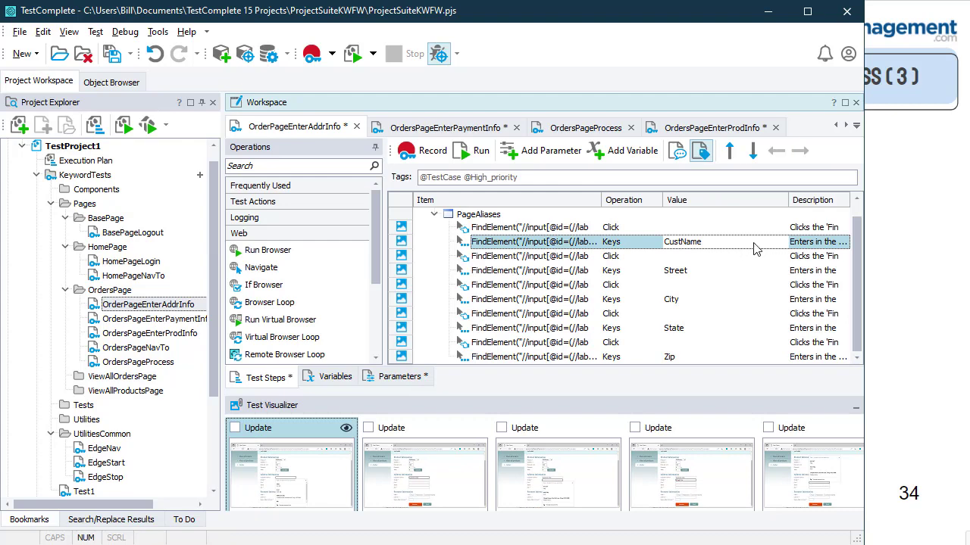
# Step: Show OrdersPageEnterProdInfo's parameters (FamilyAlbum, 100, 10, 10) and select the Tests folder
pyautogui.doubleClick(185, 338)
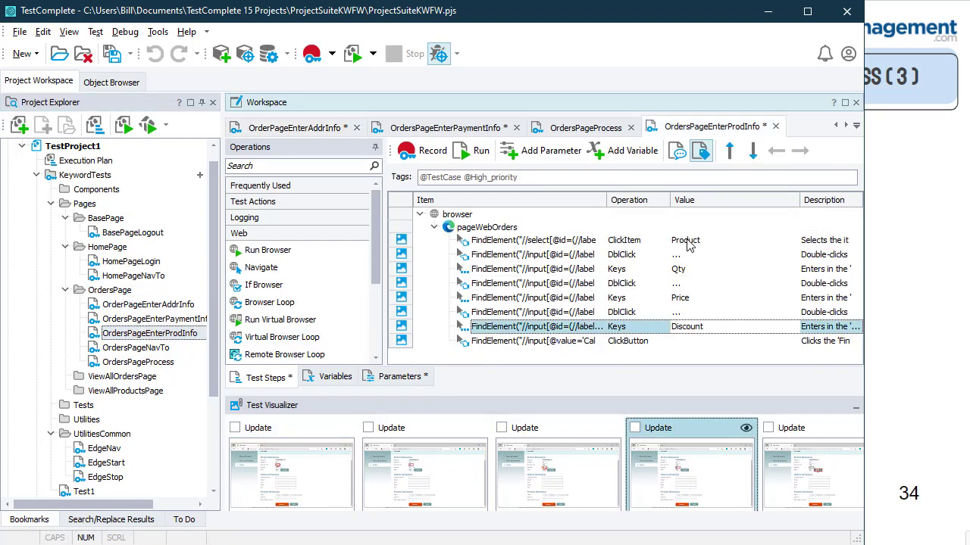
pyautogui.click(388, 382)
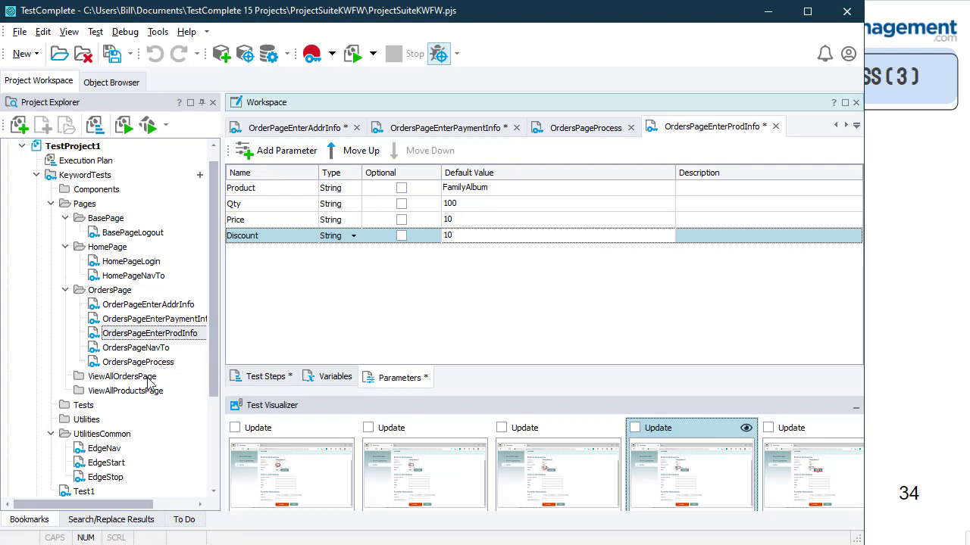
pyautogui.click(85, 407)
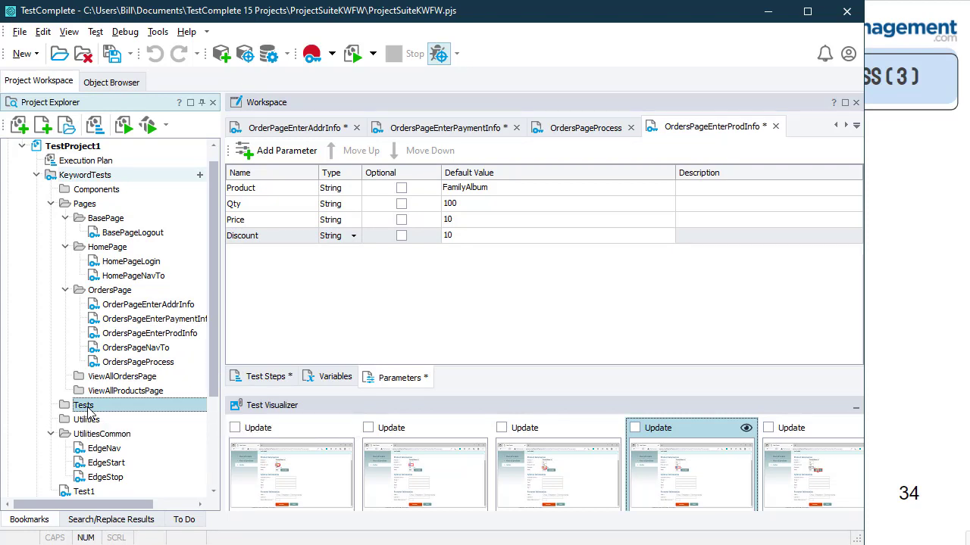
# Step: Add a new subfolder under the Tests folder
pyautogui.rightClick(89, 410)
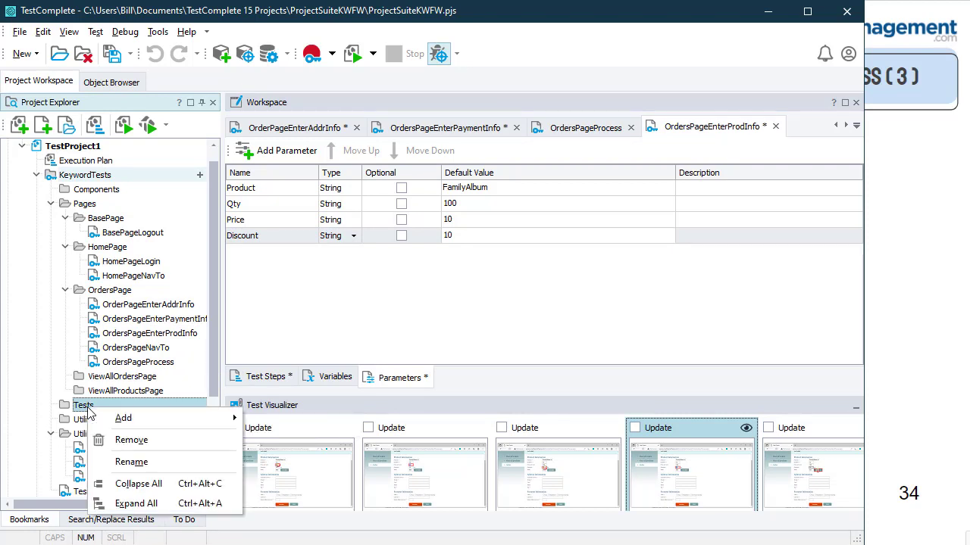
pyautogui.moveTo(123, 423)
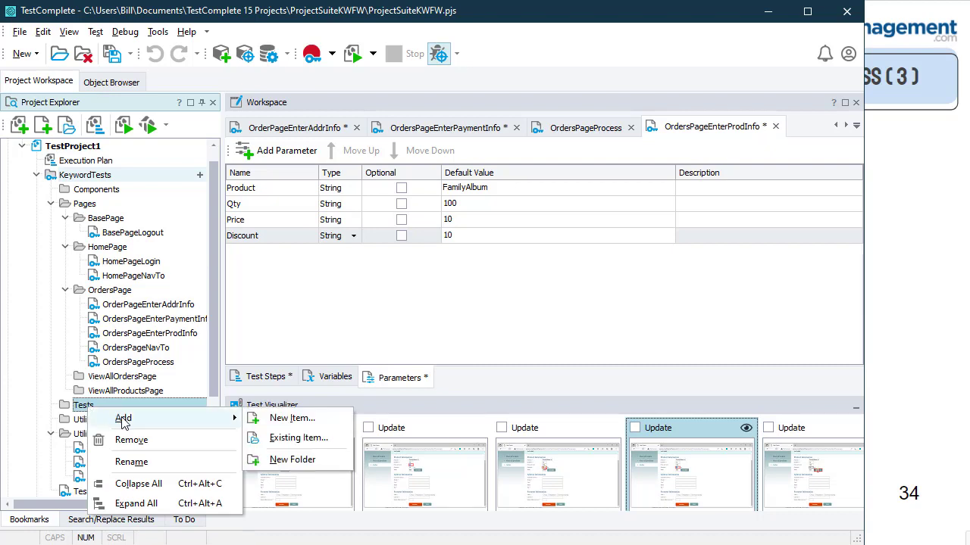
pyautogui.press('Escape')
pyautogui.press('Escape')
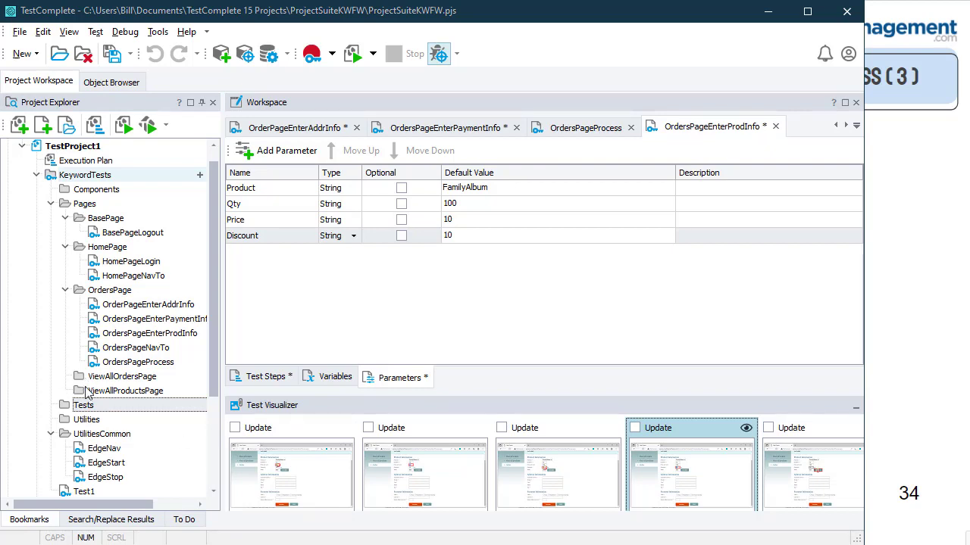
pyautogui.rightClick(86, 407)
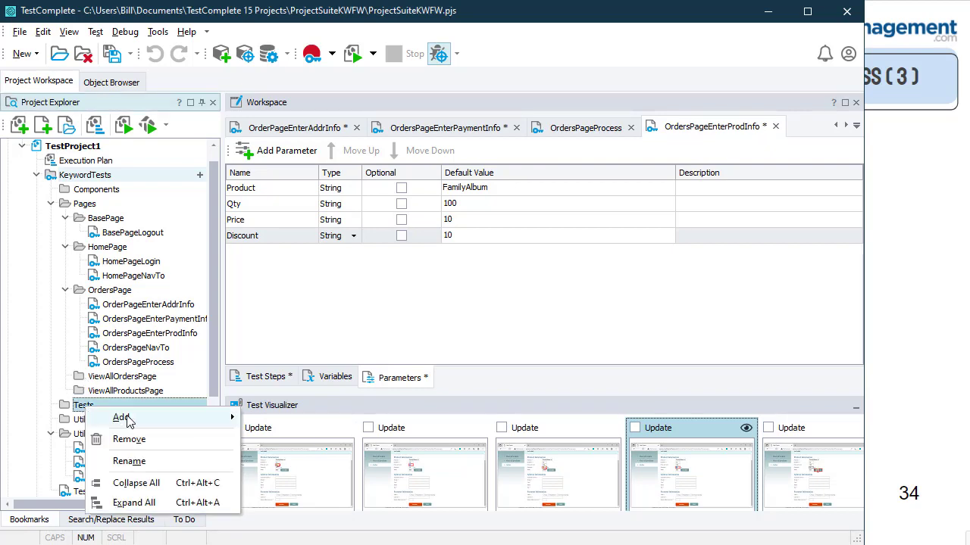
pyautogui.moveTo(127, 422)
pyautogui.click(273, 458)
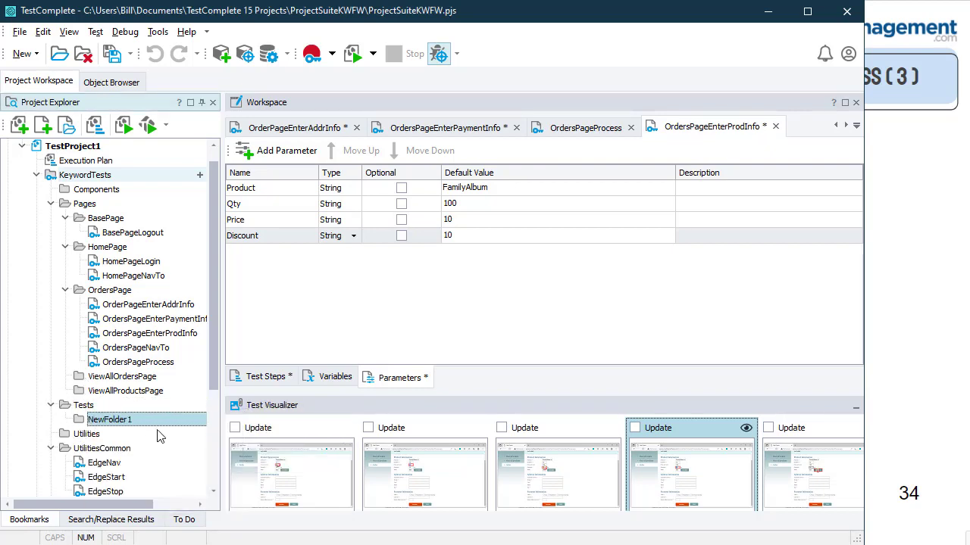
pyautogui.click(119, 407)
# Step: Add a second subfolder under Tests and name the two folders Login and Orders
pyautogui.rightClick(119, 407)
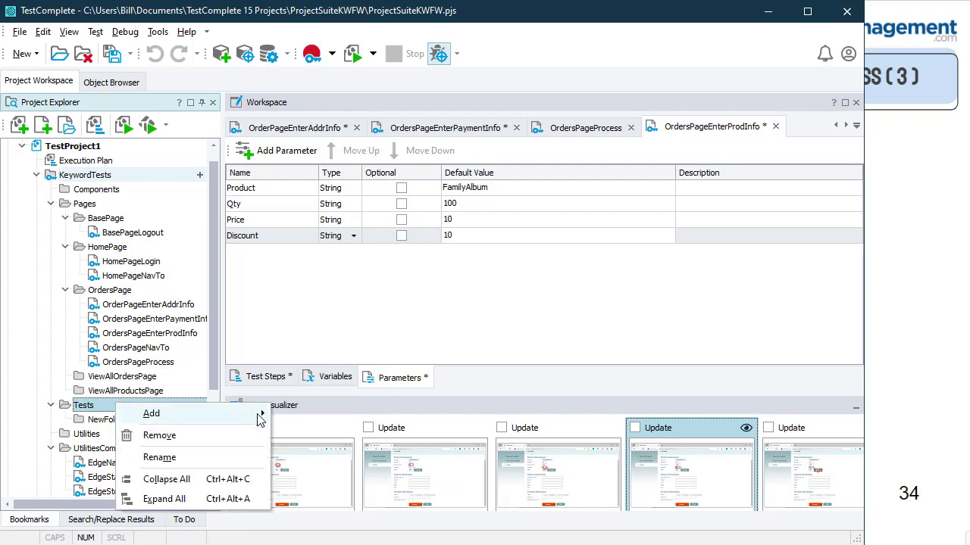
pyautogui.moveTo(259, 419)
pyautogui.click(318, 457)
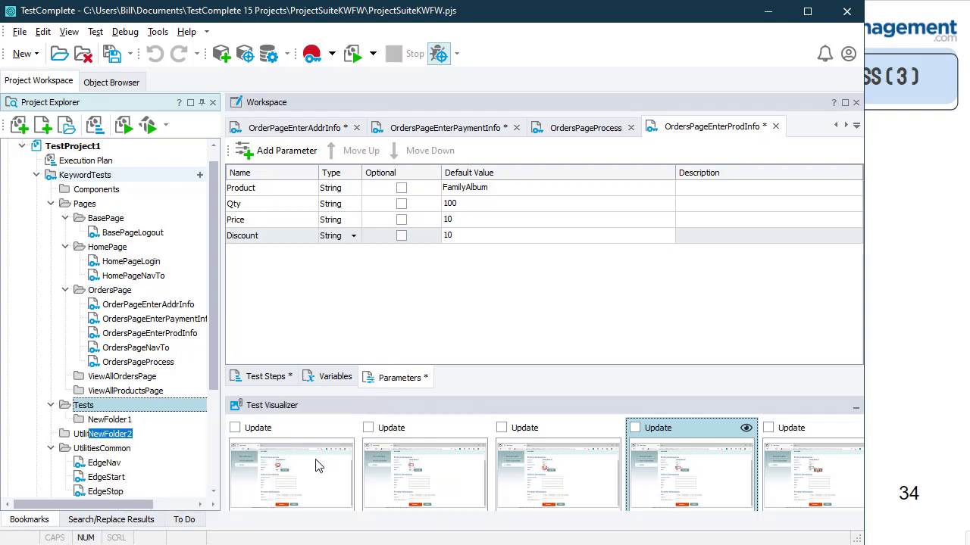
pyautogui.click(128, 419)
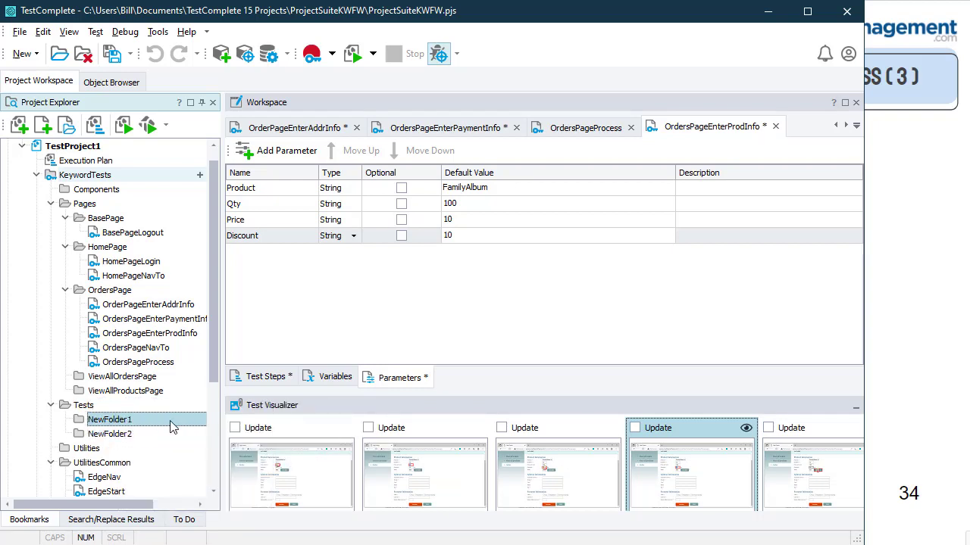
pyautogui.write('Login')
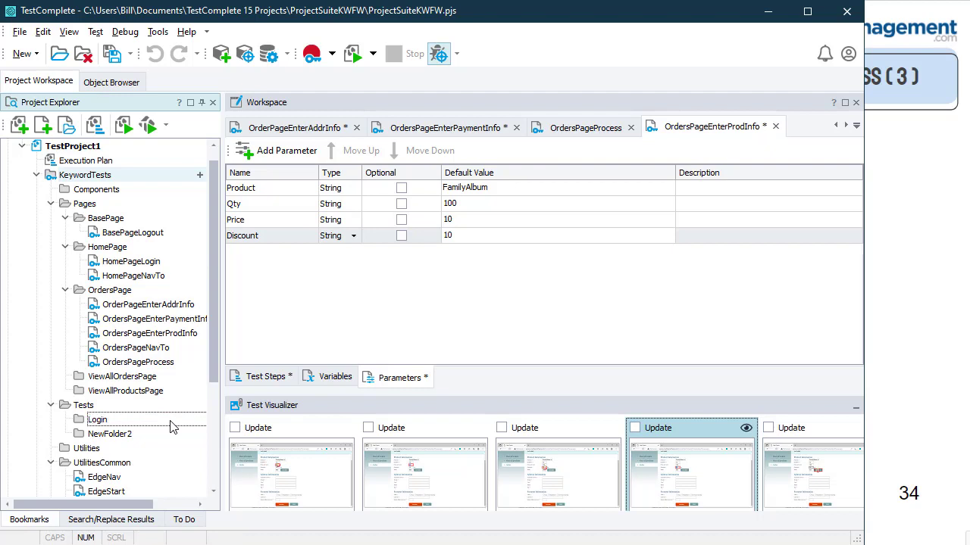
pyautogui.click(133, 438)
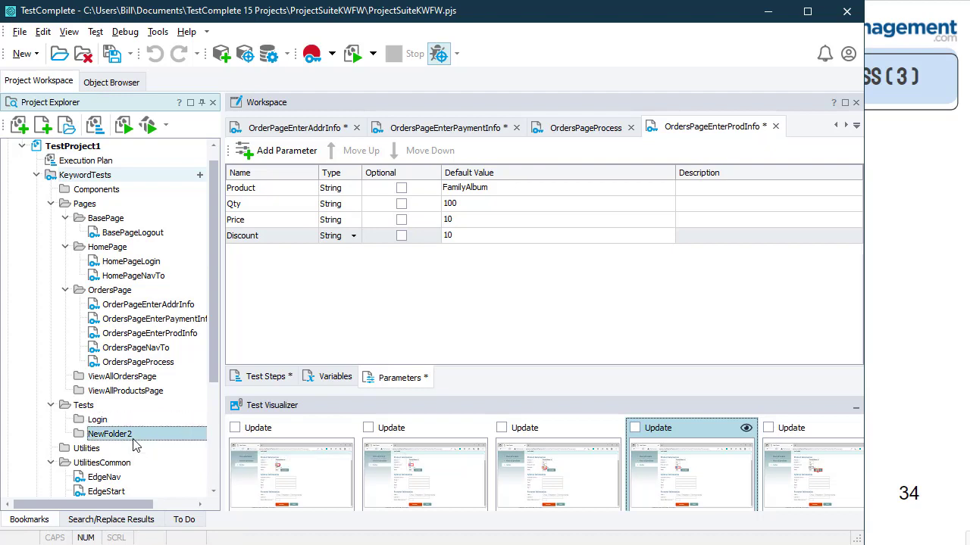
pyautogui.rightClick(133, 439)
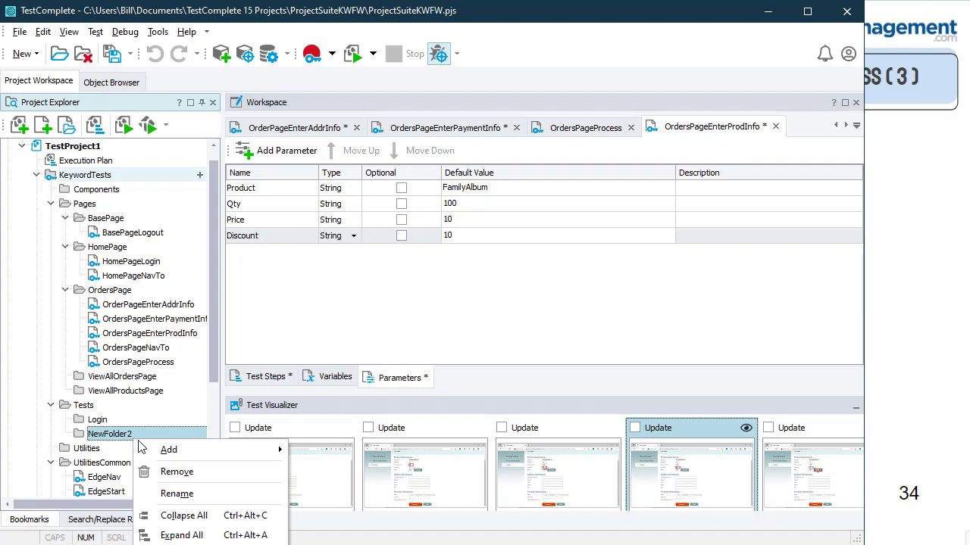
pyautogui.click(177, 497)
pyautogui.write('Orders')
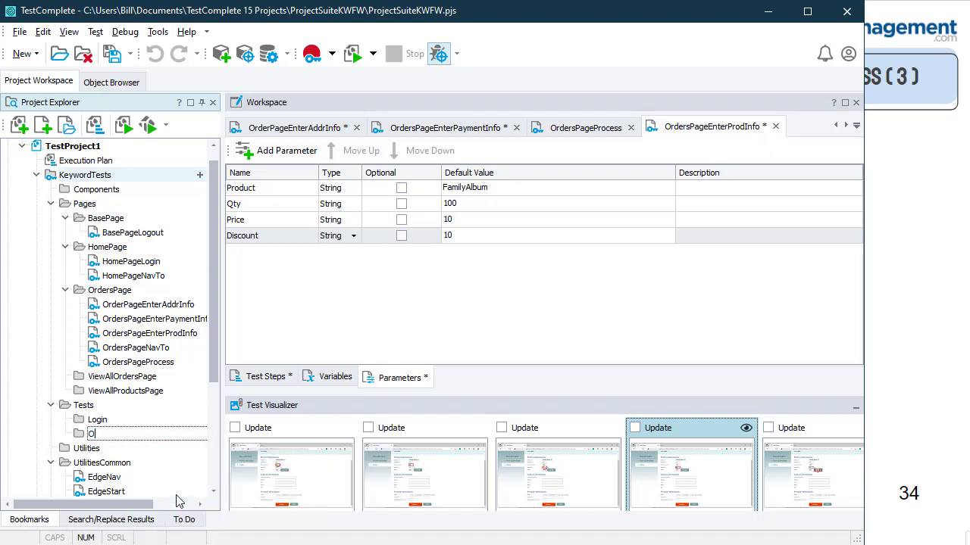
pyautogui.click(122, 421)
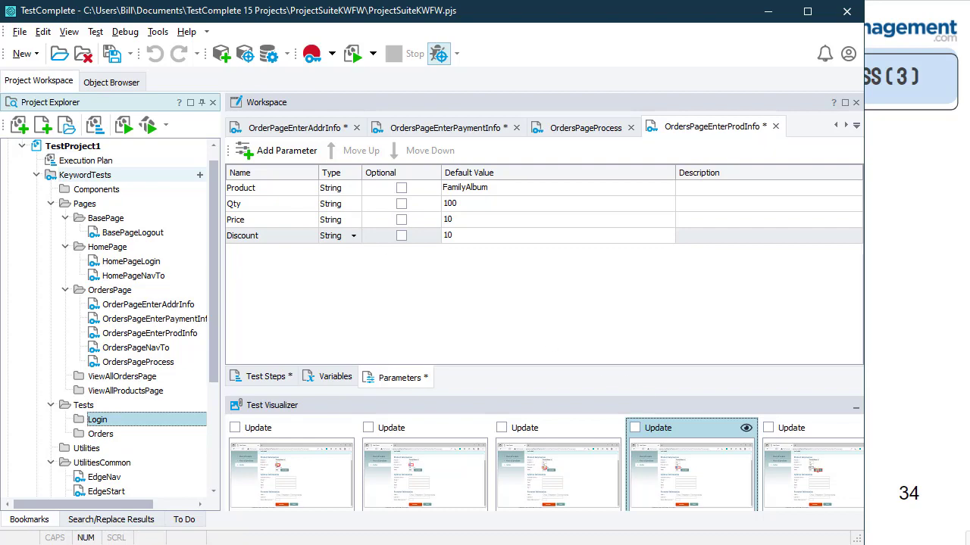
# Step: Create a ViewOrders folder under Tests, then select the Orders folder
pyautogui.hotkey('alt', 'Tab')
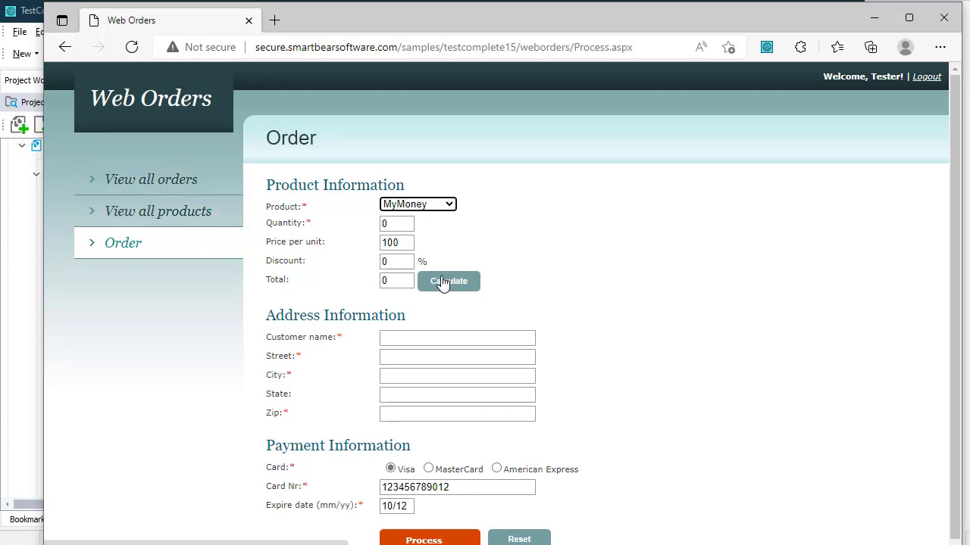
pyautogui.hotkey('alt', 'Tab')
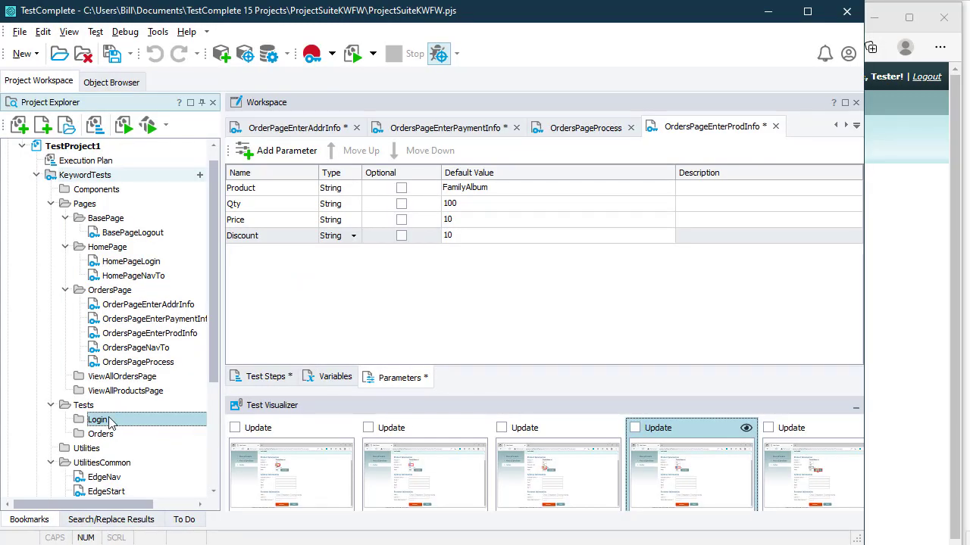
pyautogui.rightClick(96, 408)
pyautogui.moveTo(234, 421)
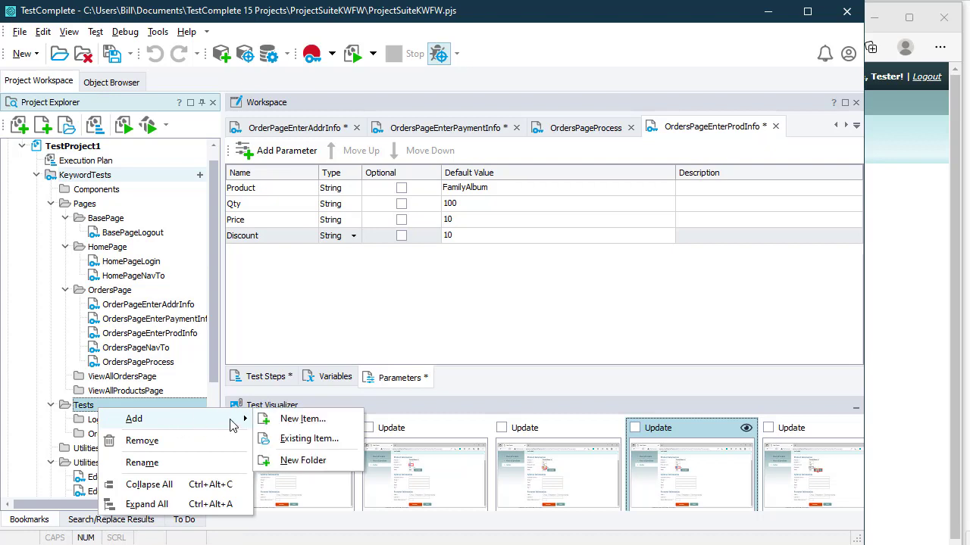
pyautogui.click(307, 460)
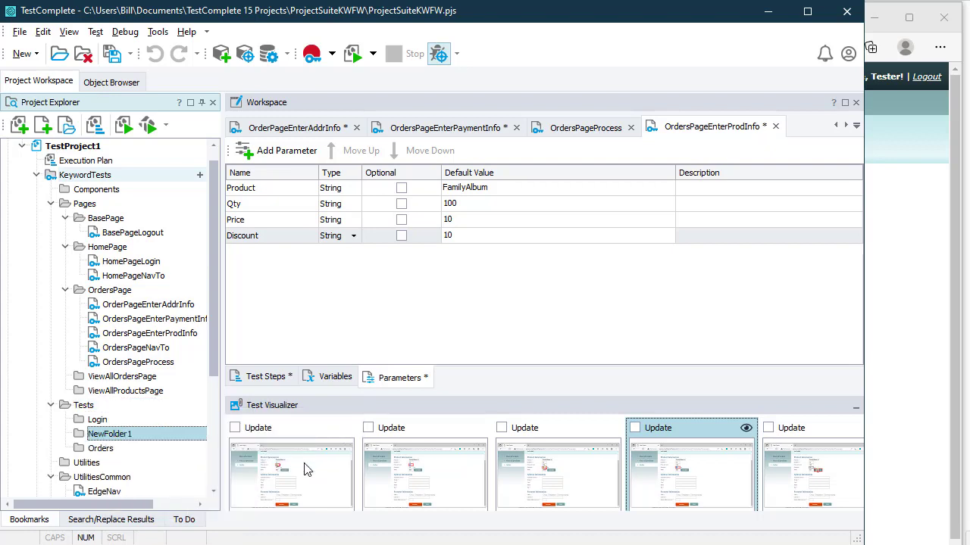
pyautogui.write('ViewOr')
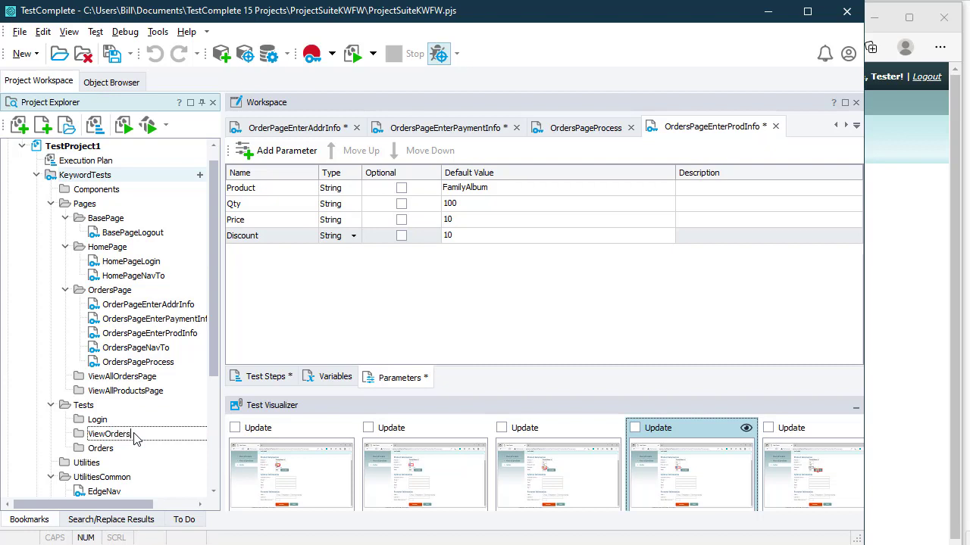
pyautogui.press('Return')
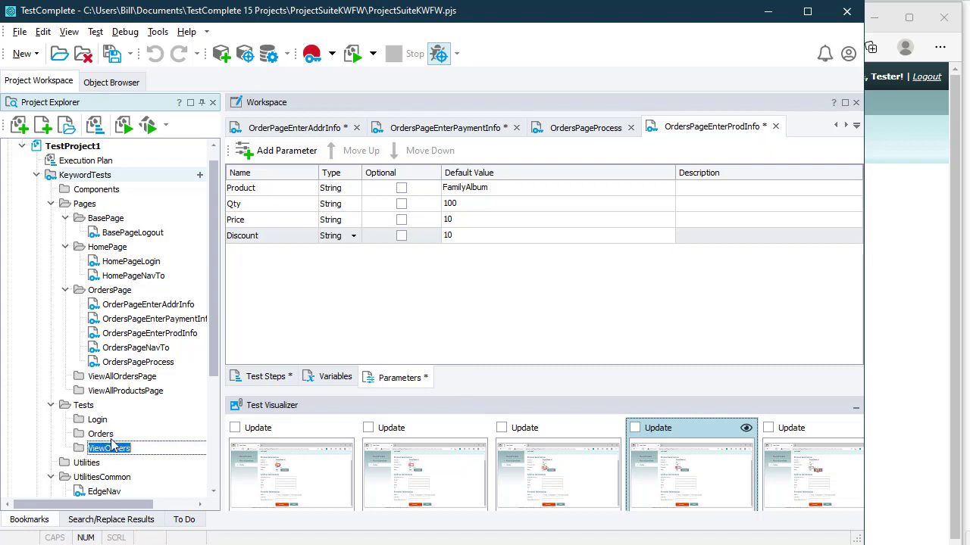
pyautogui.click(111, 439)
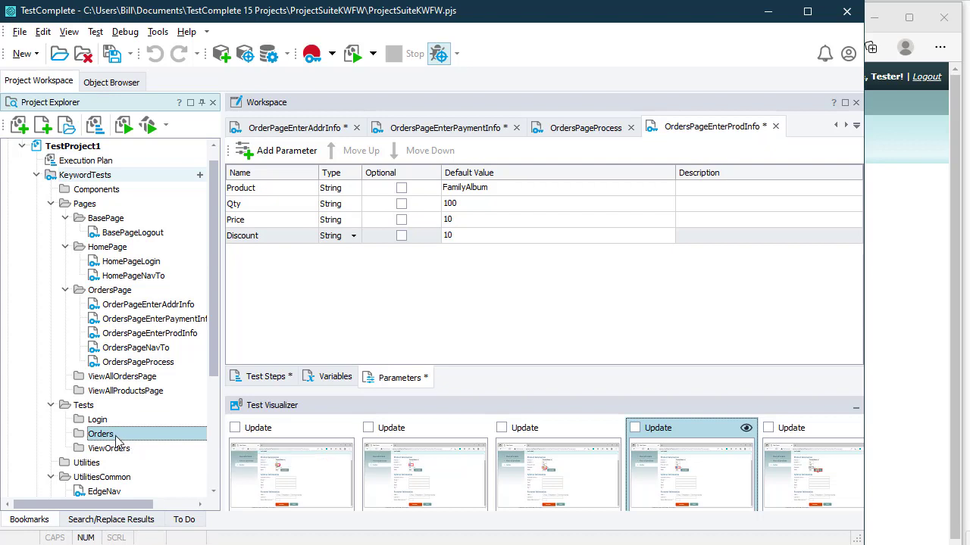
# Step: Add a CreateValidOrder keyword test to the Orders folder
pyautogui.rightClick(116, 437)
pyautogui.moveTo(156, 447)
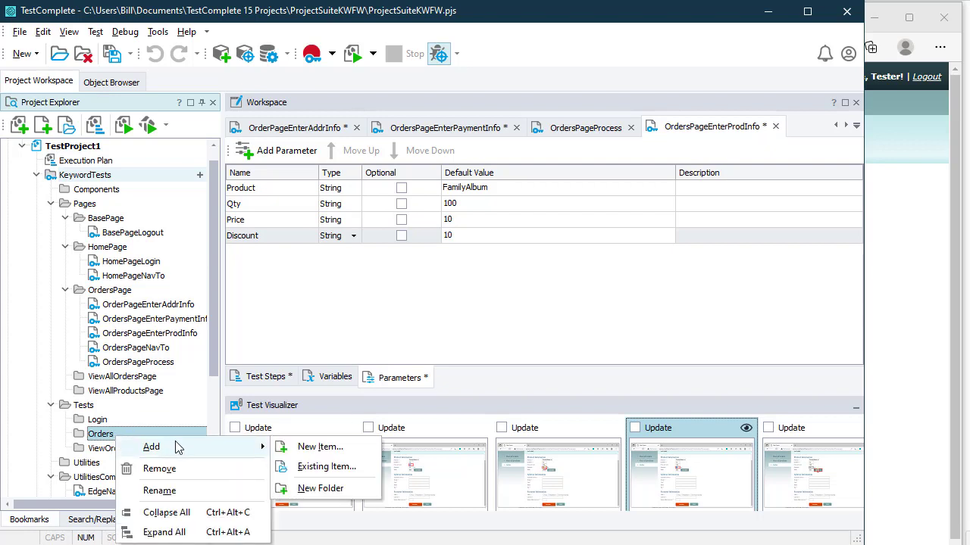
pyautogui.click(303, 448)
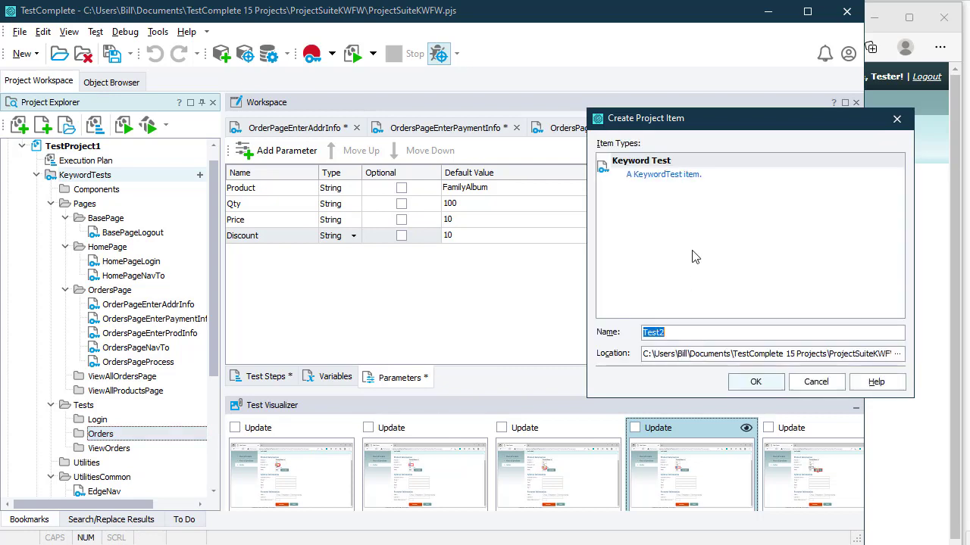
pyautogui.write('CreateValidOrd')
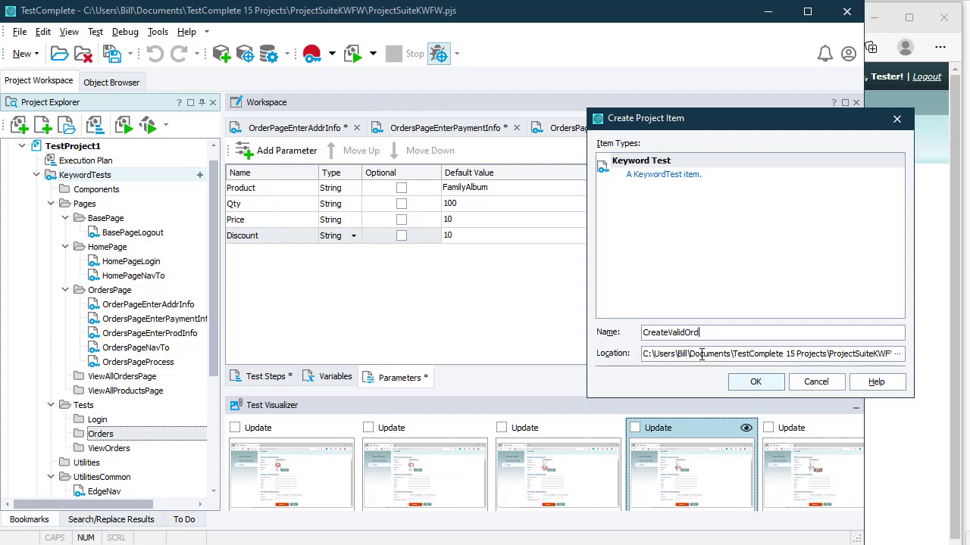
pyautogui.write('er')
pyautogui.press('Return')
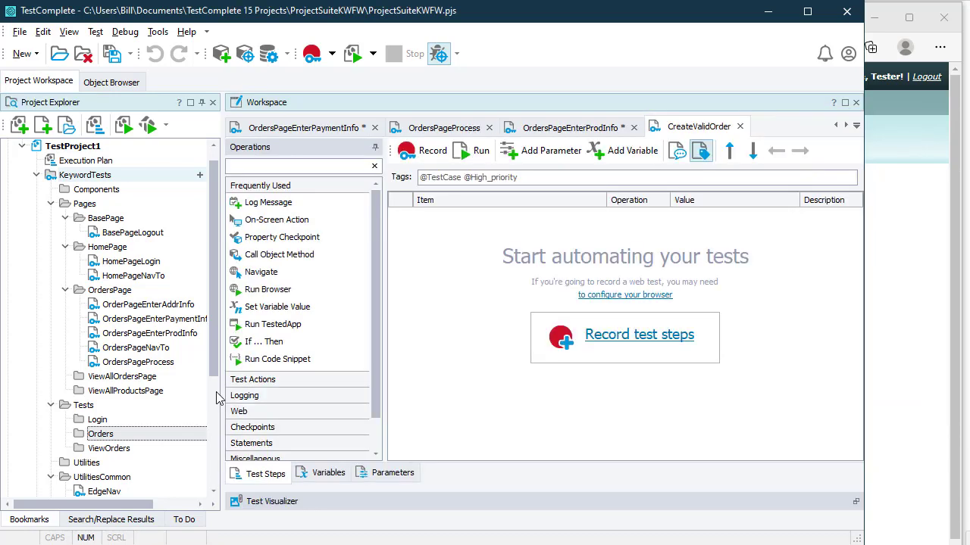
# Step: Add a CreateInvalidOrder keyword test to Orders, then open CreateValidOrder for editing
pyautogui.rightClick(131, 437)
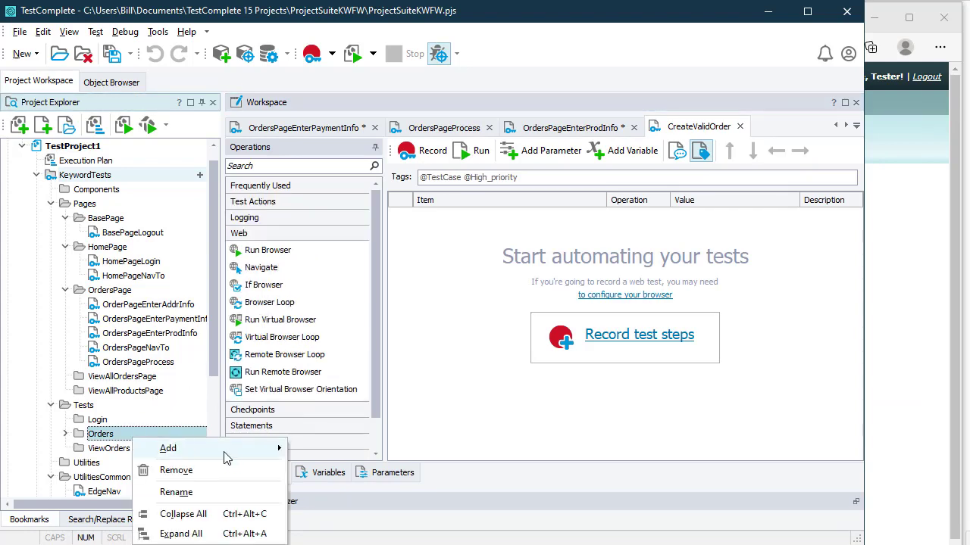
pyautogui.moveTo(233, 451)
pyautogui.click(337, 449)
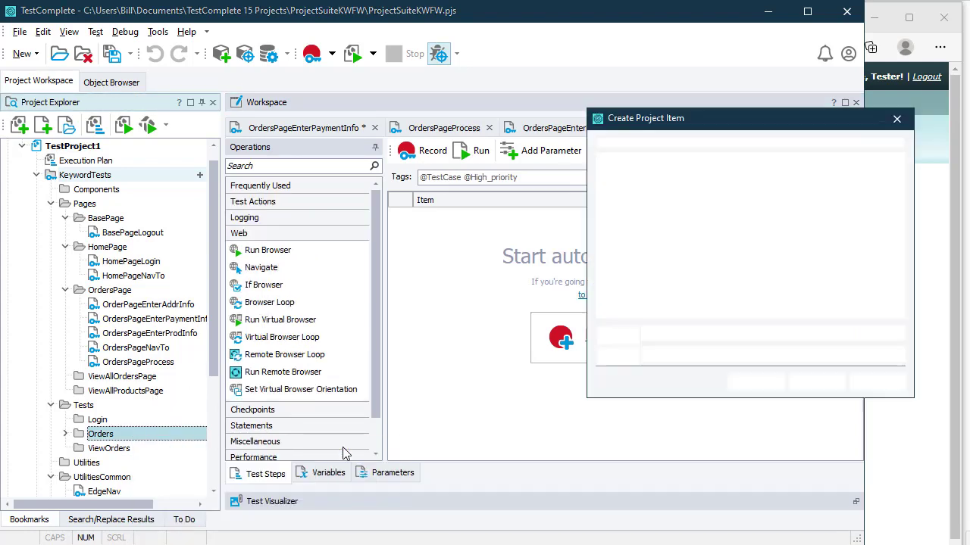
pyautogui.write('CreateInva')
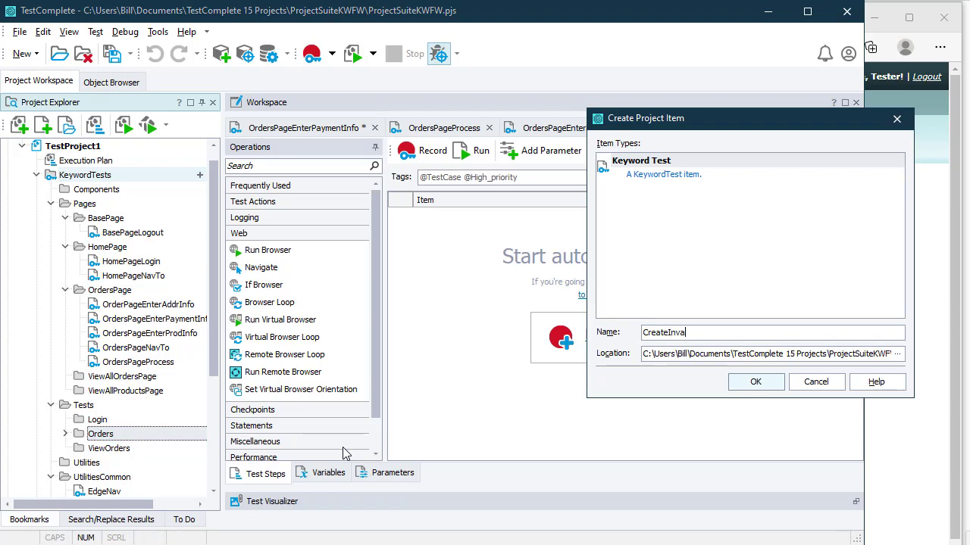
pyautogui.write('lidOrder')
pyautogui.click(751, 387)
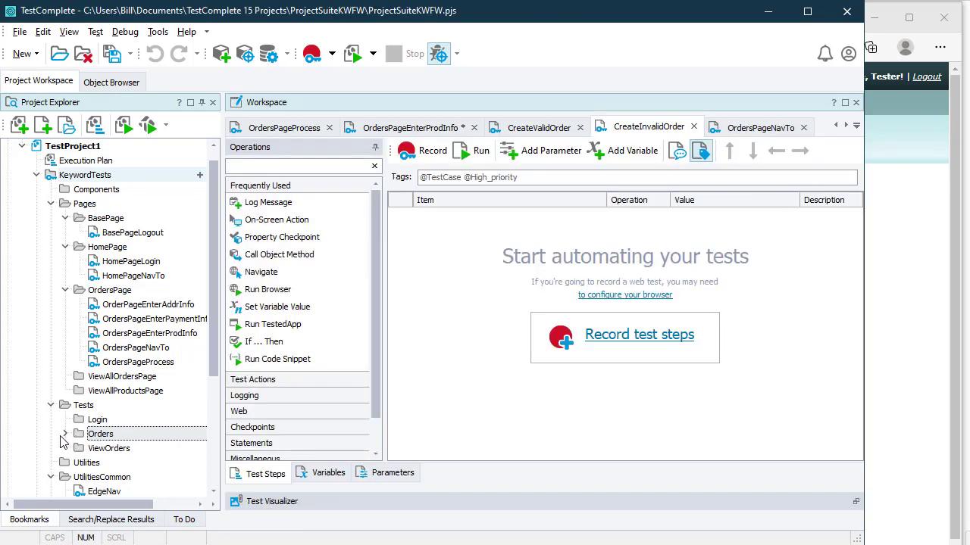
pyautogui.click(65, 434)
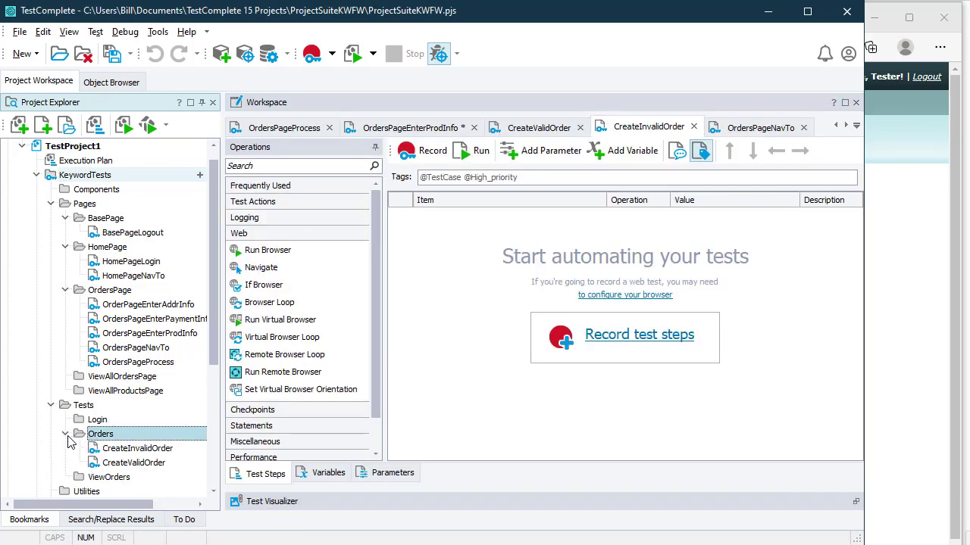
pyautogui.doubleClick(150, 464)
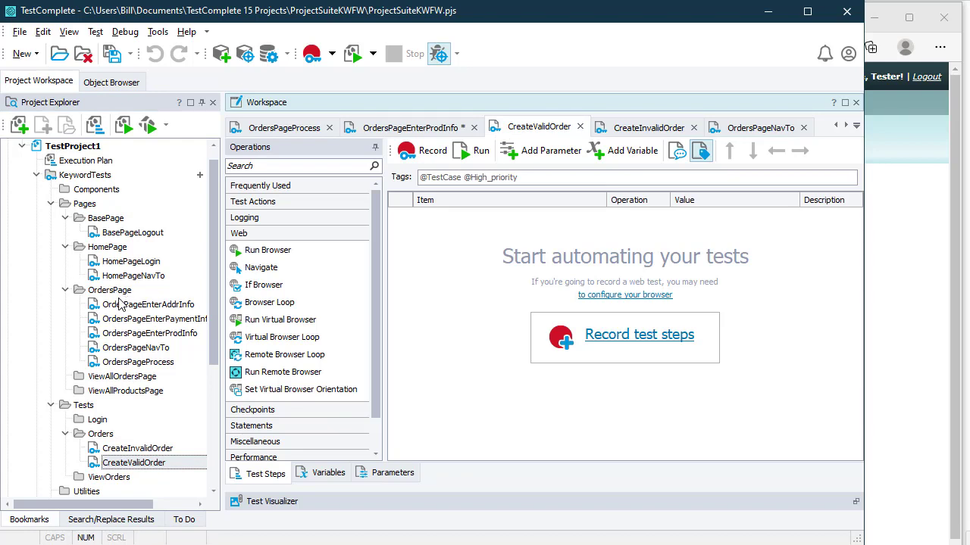
# Step: Add OrdersPageNavTo, EnterProdInfo, EnterAddrInfo, EnterPaymentInfo and Process as the five test steps
pyautogui.click(107, 348)
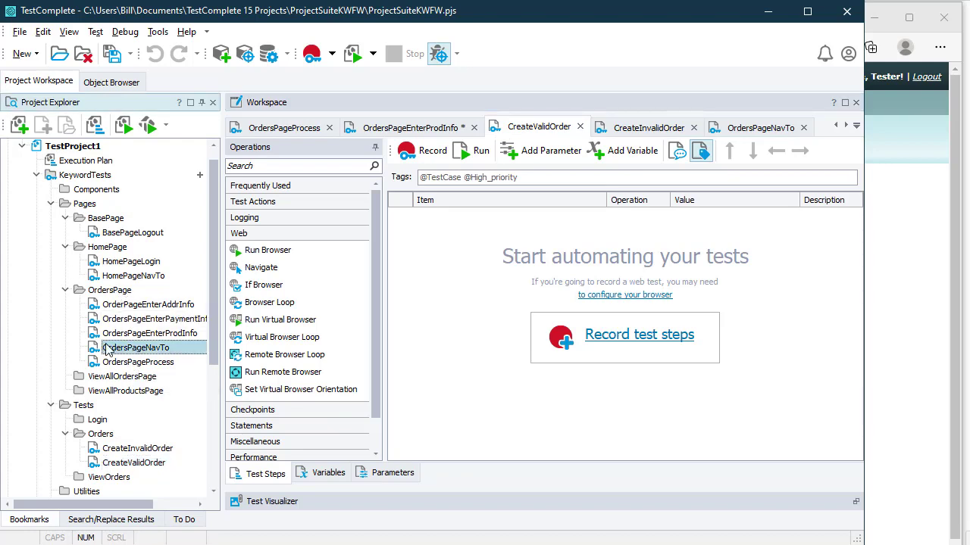
pyautogui.moveTo(108, 347); pyautogui.dragTo(527, 275)
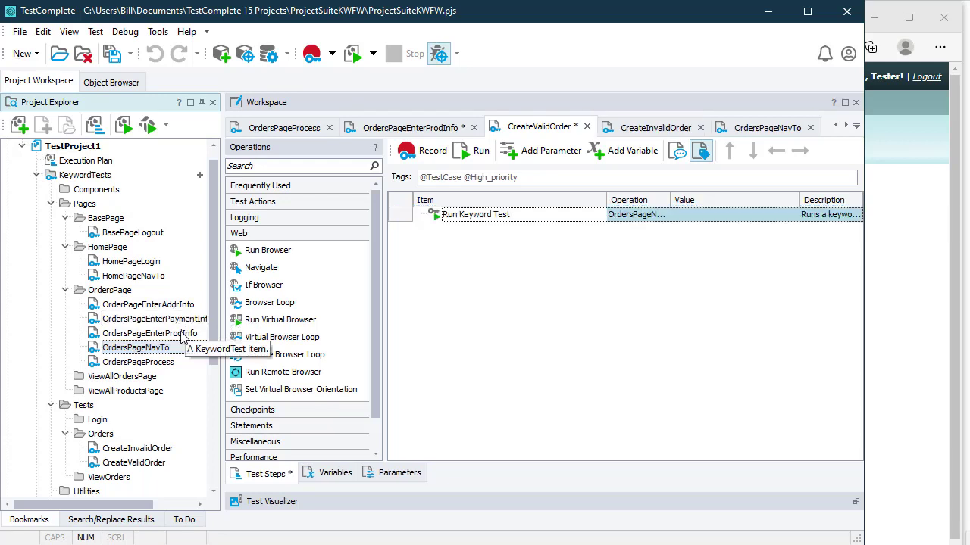
pyautogui.moveTo(181, 332); pyautogui.dragTo(448, 297)
pyautogui.moveTo(149, 305); pyautogui.dragTo(475, 274)
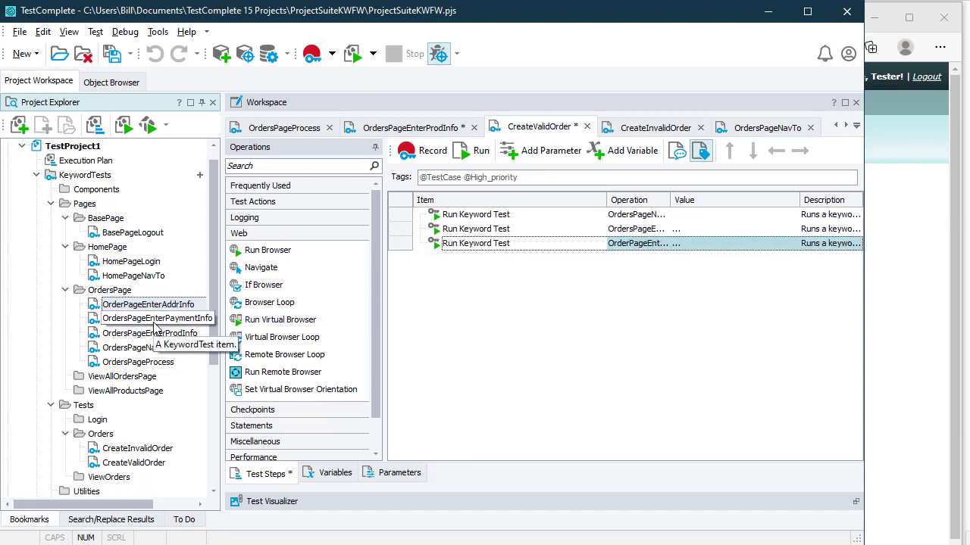
pyautogui.moveTo(155, 327); pyautogui.dragTo(477, 299)
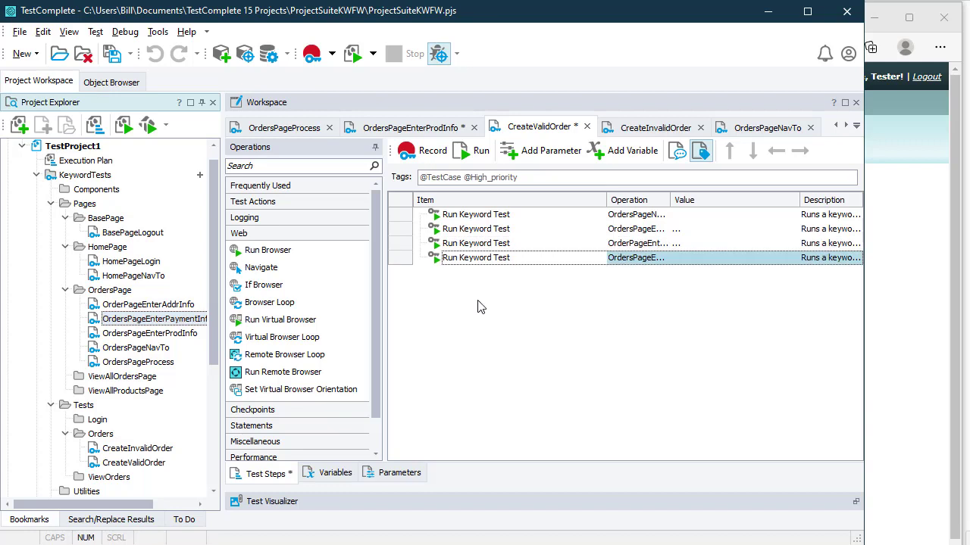
pyautogui.moveTo(141, 363); pyautogui.dragTo(525, 314)
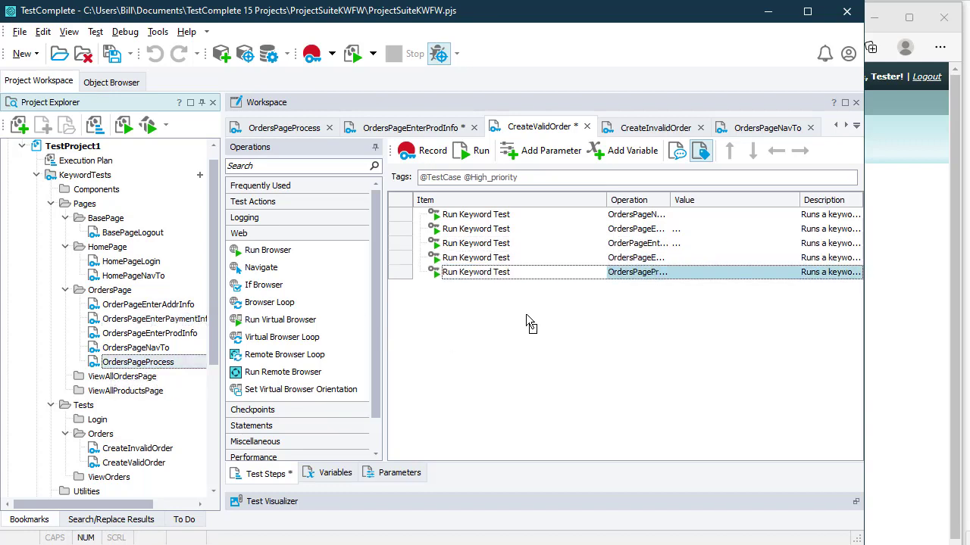
# Step: Review the five steps, widen the Operation column, and open the product step's parameter values
pyautogui.click(521, 218)
pyautogui.click(522, 233)
pyautogui.click(522, 248)
pyautogui.click(523, 262)
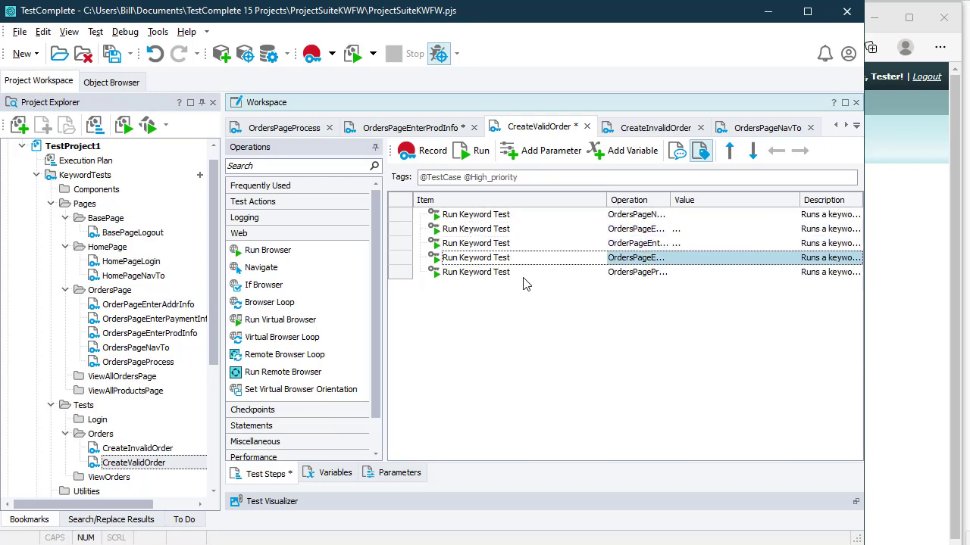
pyautogui.click(524, 276)
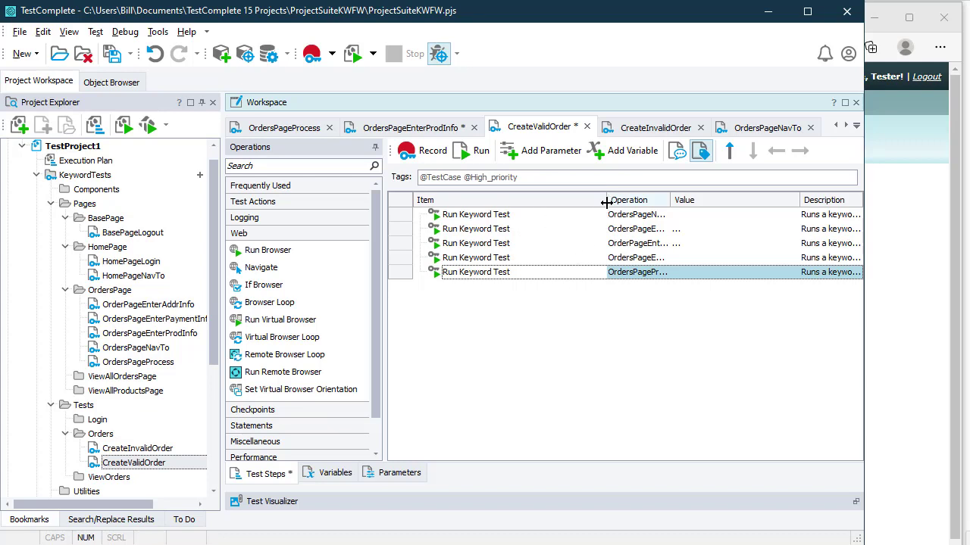
pyautogui.moveTo(606, 203); pyautogui.dragTo(544, 203)
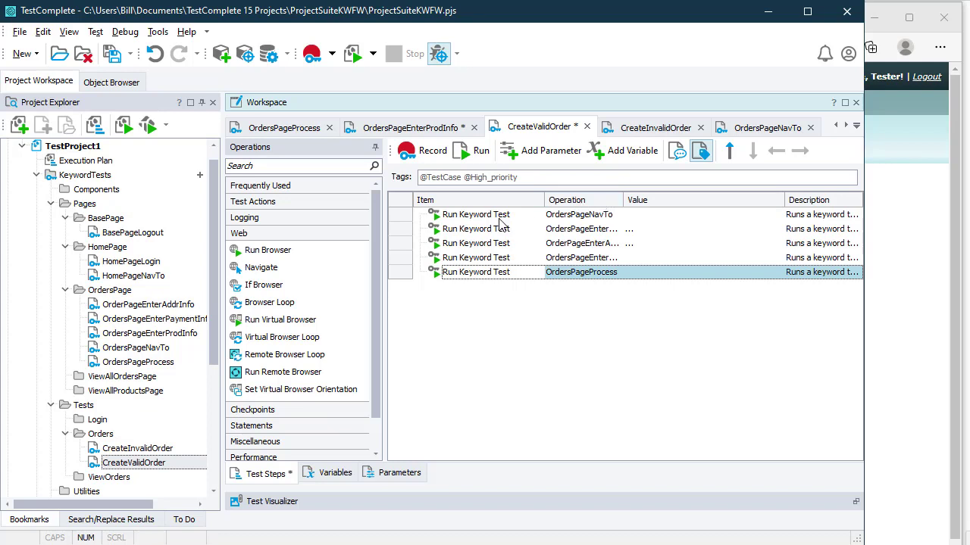
pyautogui.click(498, 217)
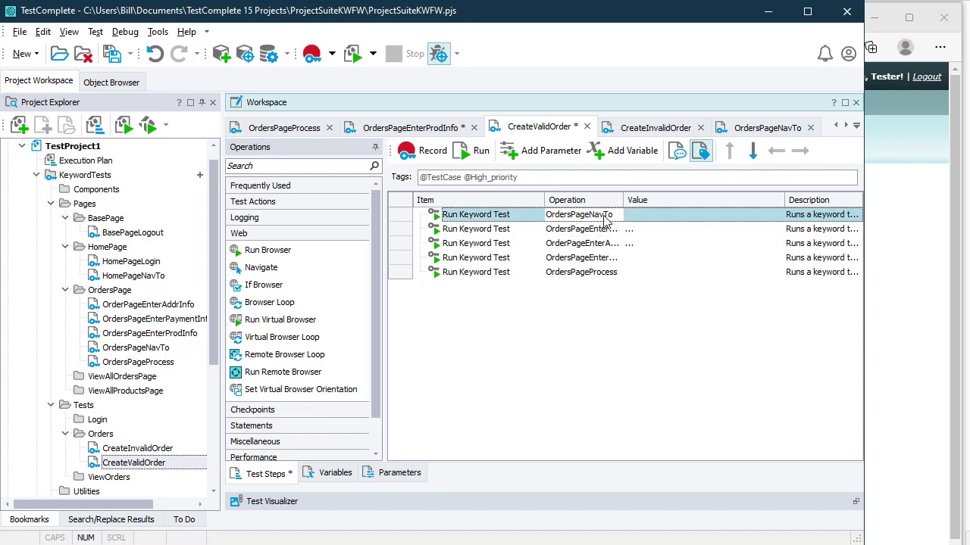
pyautogui.click(638, 230)
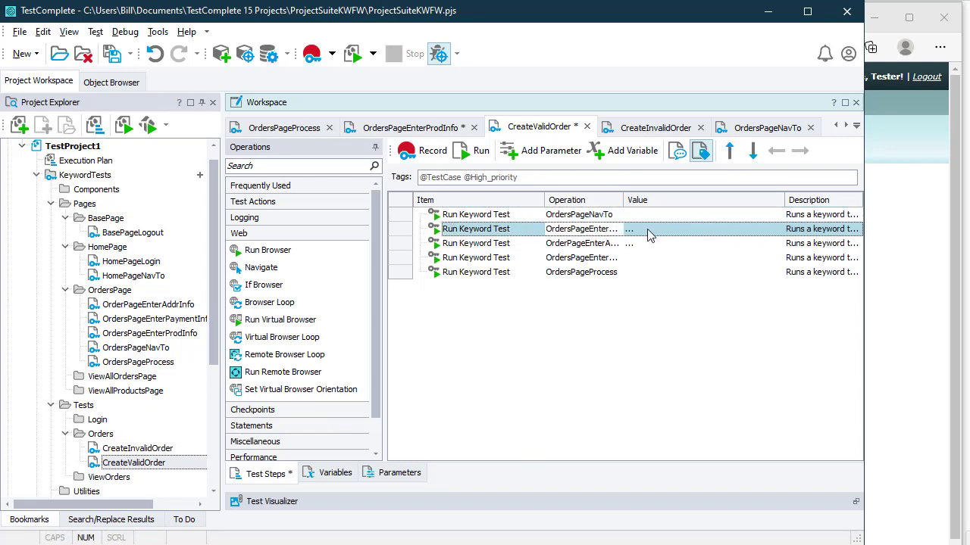
pyautogui.click(630, 234)
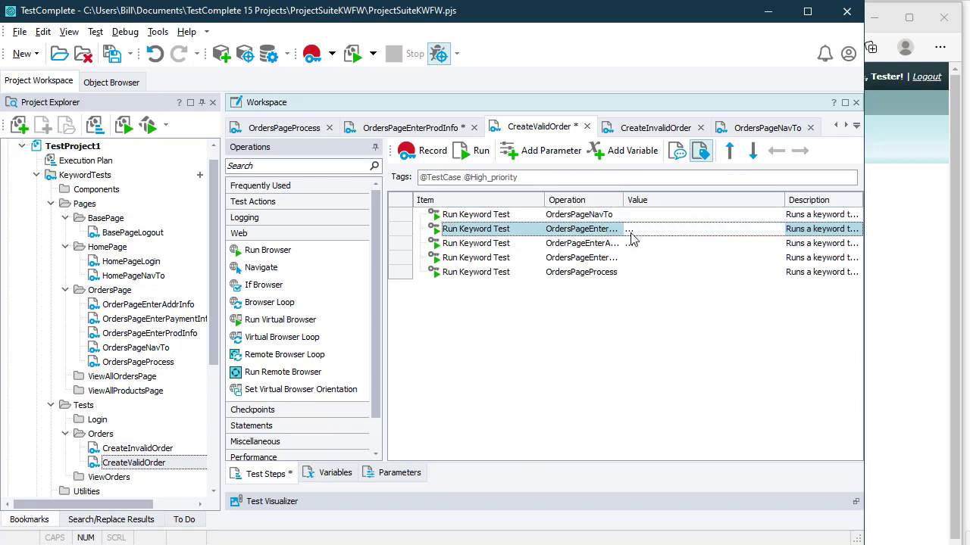
pyautogui.click(629, 230)
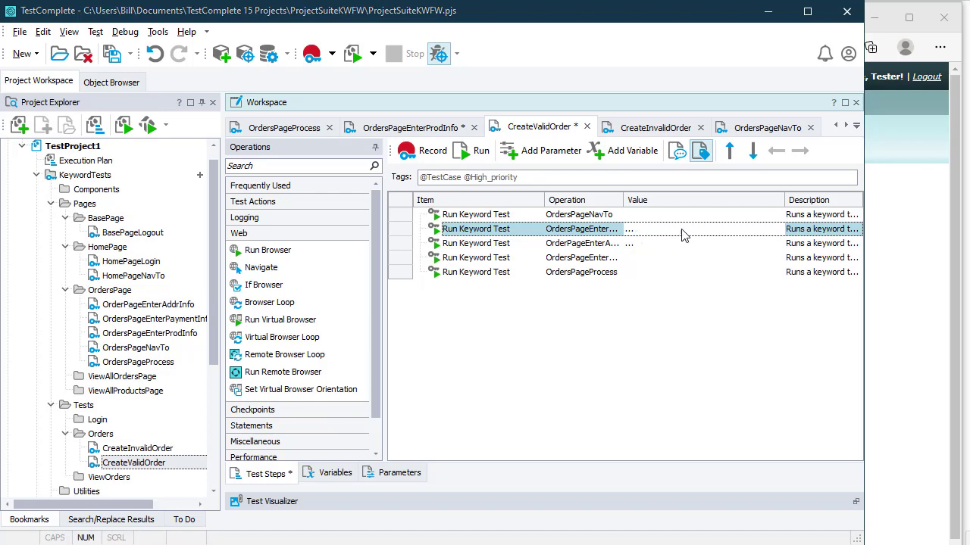
# Step: Set the product step's parameters to FamilyAlbum, Qty 200, Price 10, Discount 5
pyautogui.moveTo(707, 314); pyautogui.dragTo(611, 208)
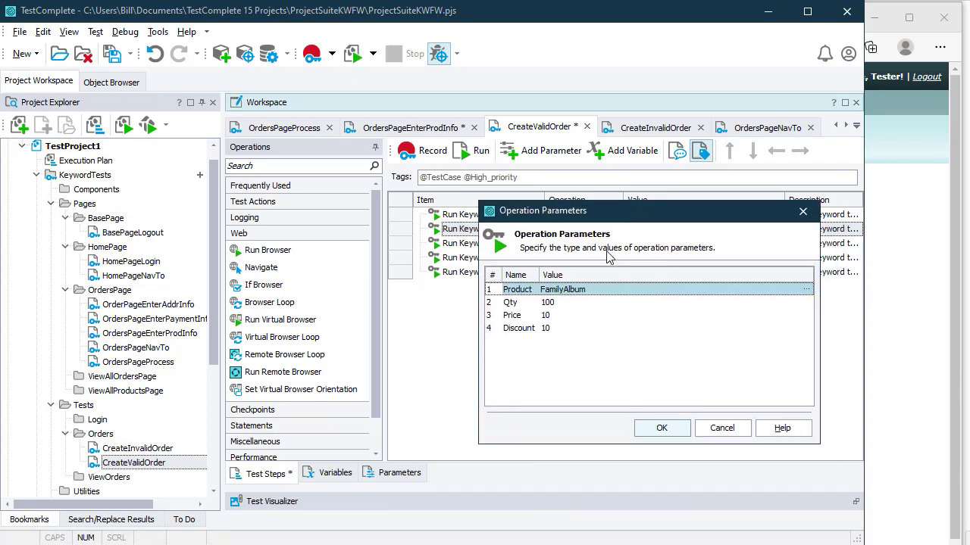
pyautogui.click(601, 291)
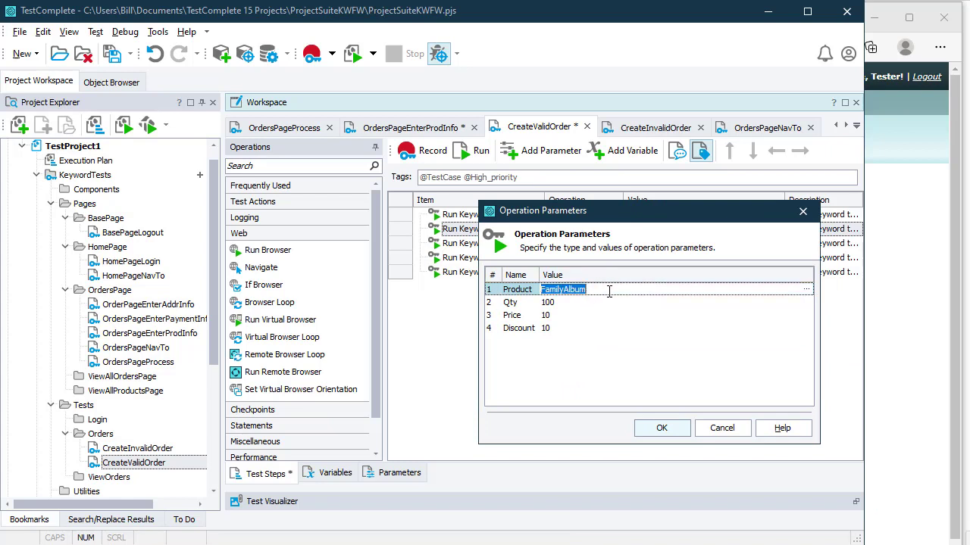
pyautogui.click(609, 291)
pyautogui.click(588, 304)
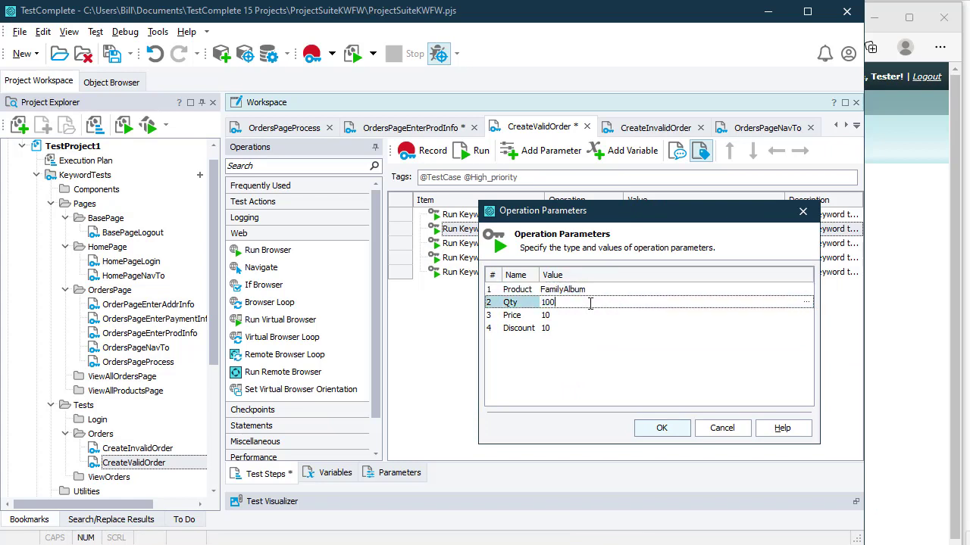
pyautogui.doubleClick(590, 303)
pyautogui.write('2')
pyautogui.click(565, 329)
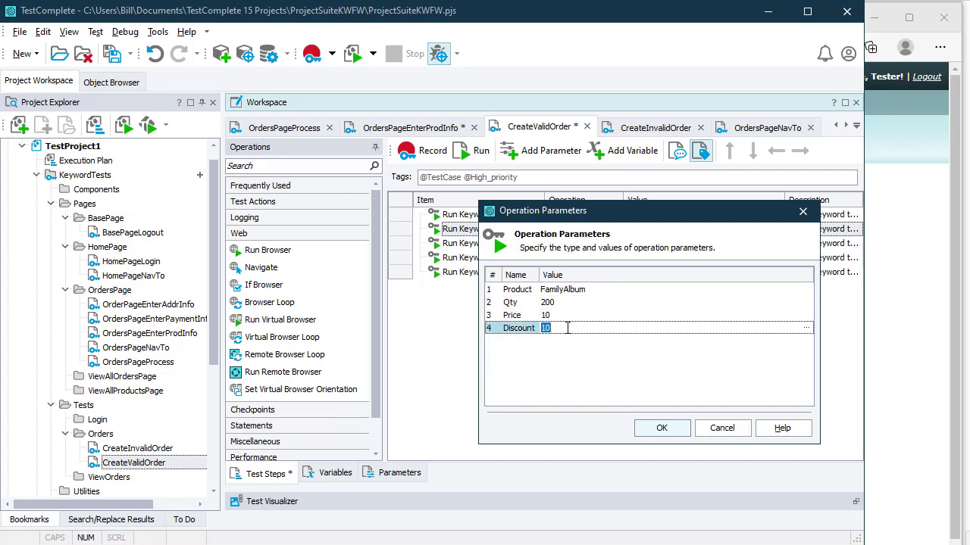
pyautogui.click(664, 429)
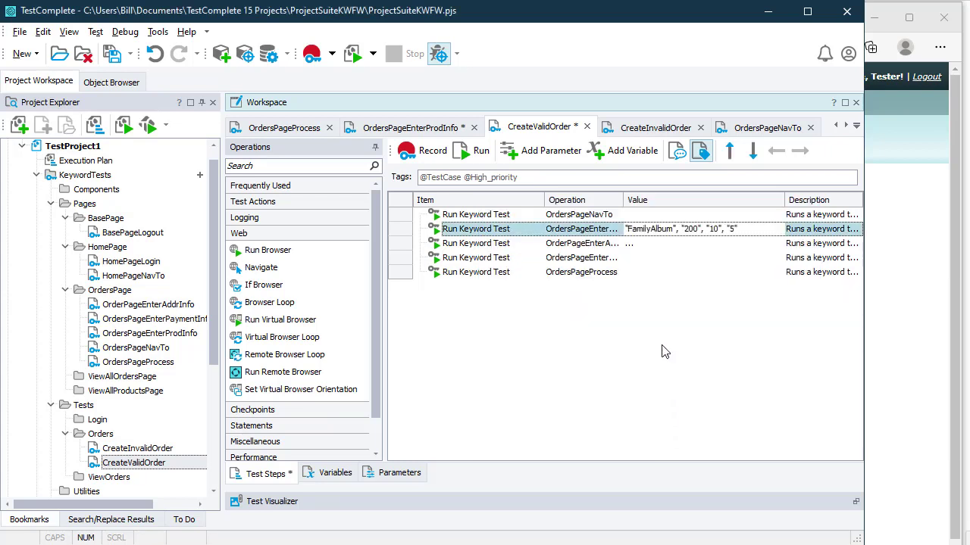
# Step: Change the address step's CustName to Customer Two and save CreateValidOrder
pyautogui.click(670, 243)
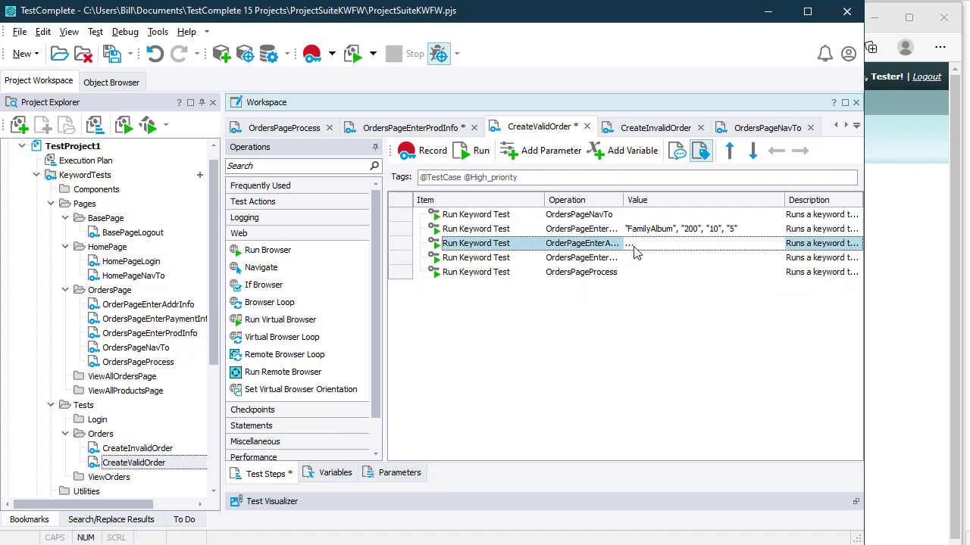
pyautogui.click(635, 252)
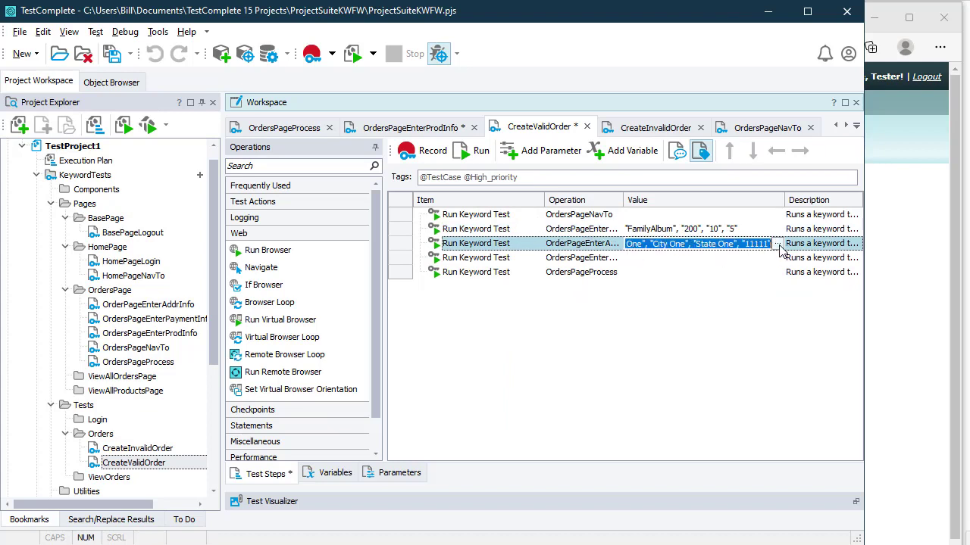
pyautogui.click(778, 243)
pyautogui.click(596, 253)
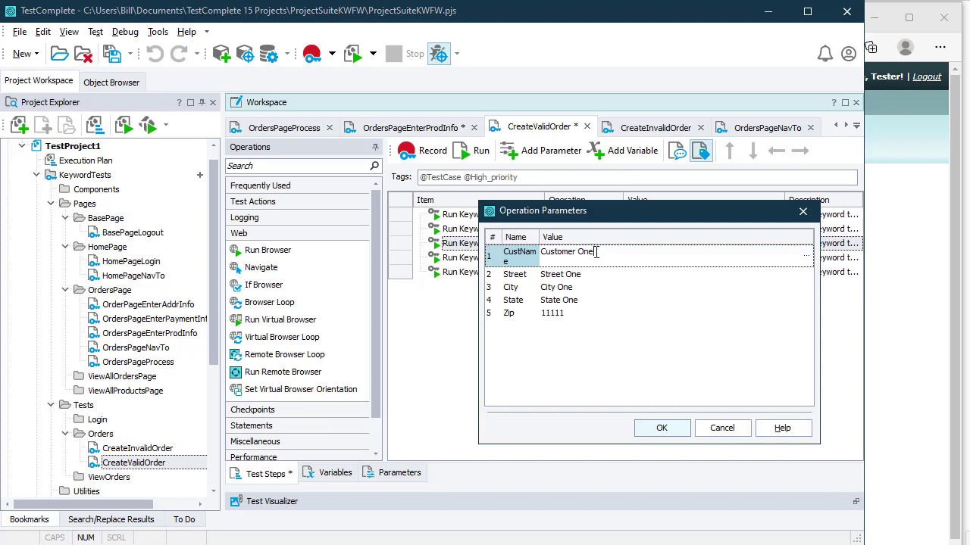
pyautogui.doubleClick(604, 251)
pyautogui.click(608, 251)
pyautogui.moveTo(540, 237); pyautogui.dragTo(583, 238)
pyautogui.click(669, 428)
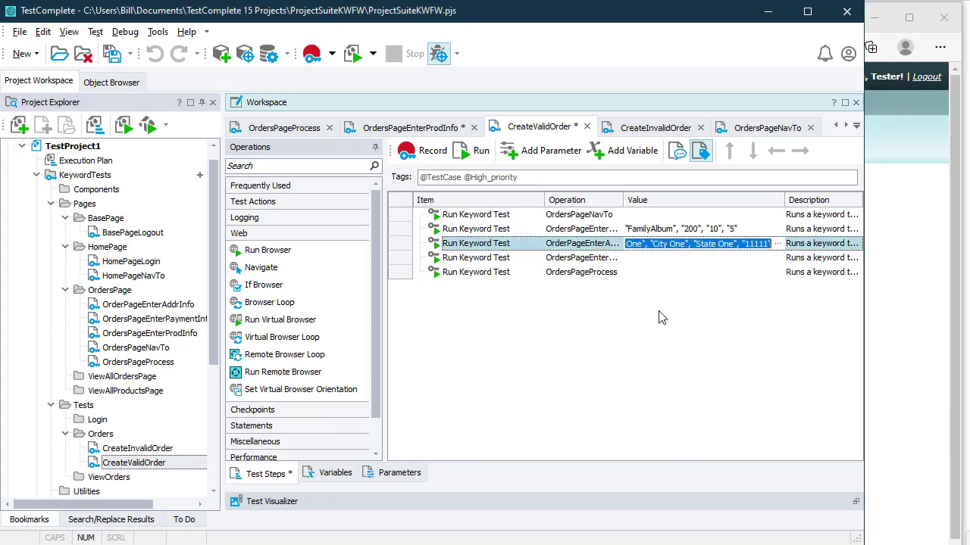
pyautogui.click(646, 274)
pyautogui.hotkey('ctrl', 's')
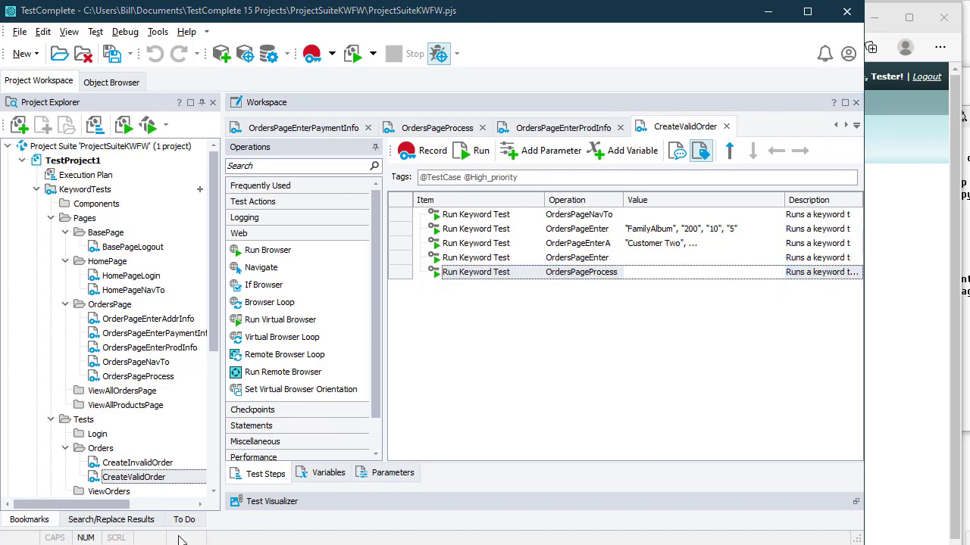
# Step: Run CreateValidOrder from its Project Explorer context menu
pyautogui.rightClick(171, 485)
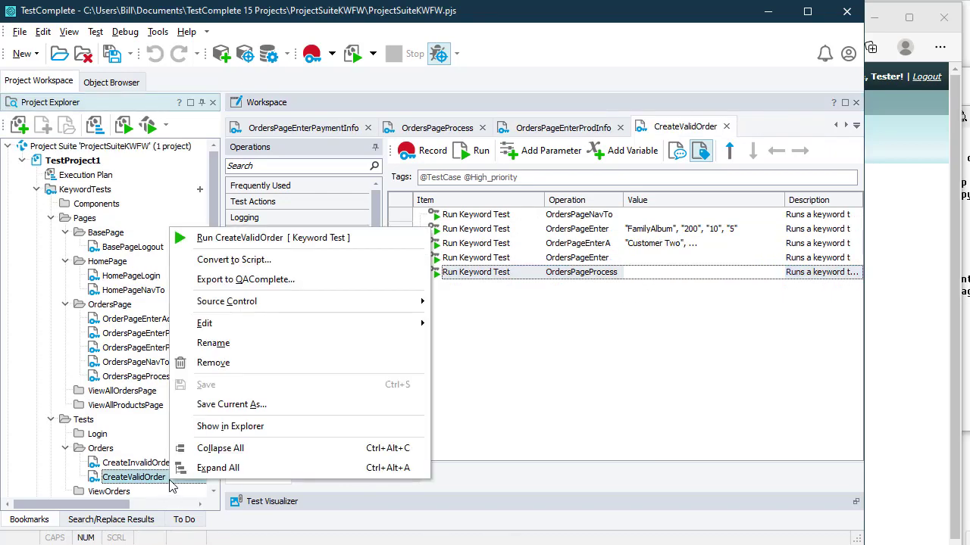
pyautogui.click(250, 237)
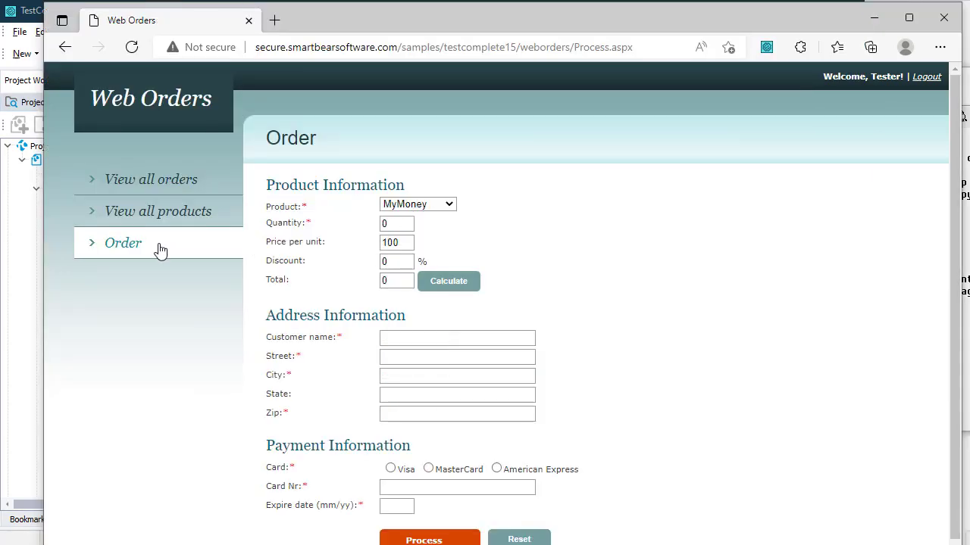
# Step: Choose FamilyAlbum, set price 10 and discount 5, and calculate the order total
pyautogui.click(420, 206)
pyautogui.click(411, 232)
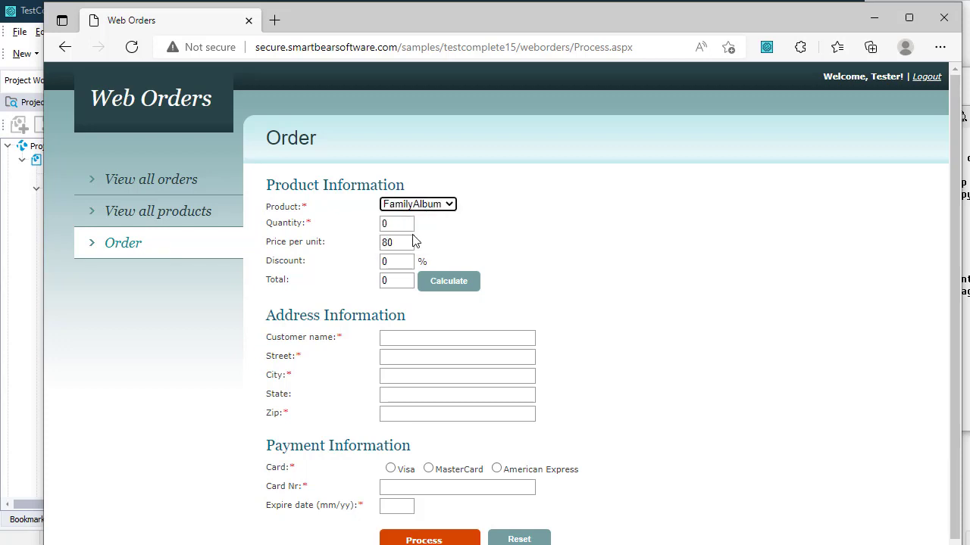
pyautogui.click(396, 224)
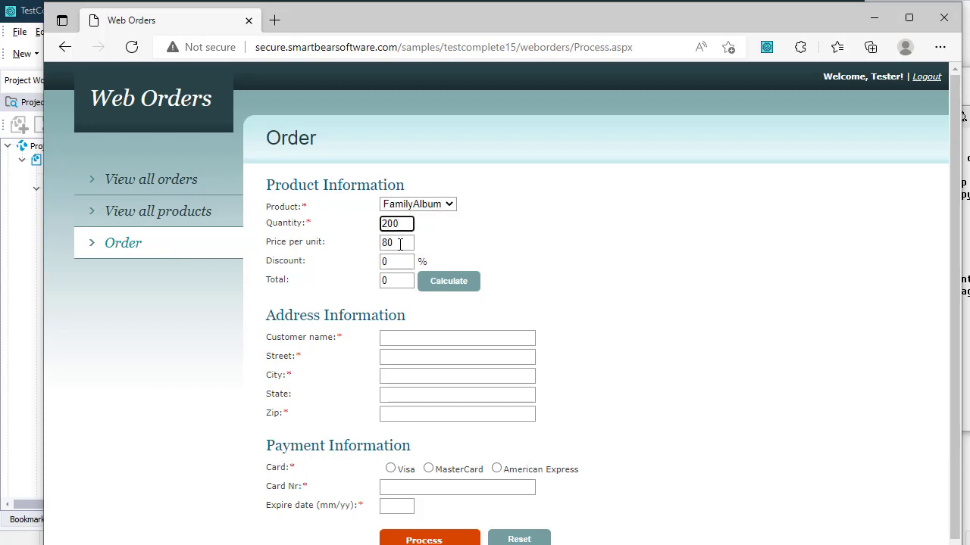
pyautogui.doubleClick(400, 244)
pyautogui.write('10')
pyautogui.doubleClick(404, 262)
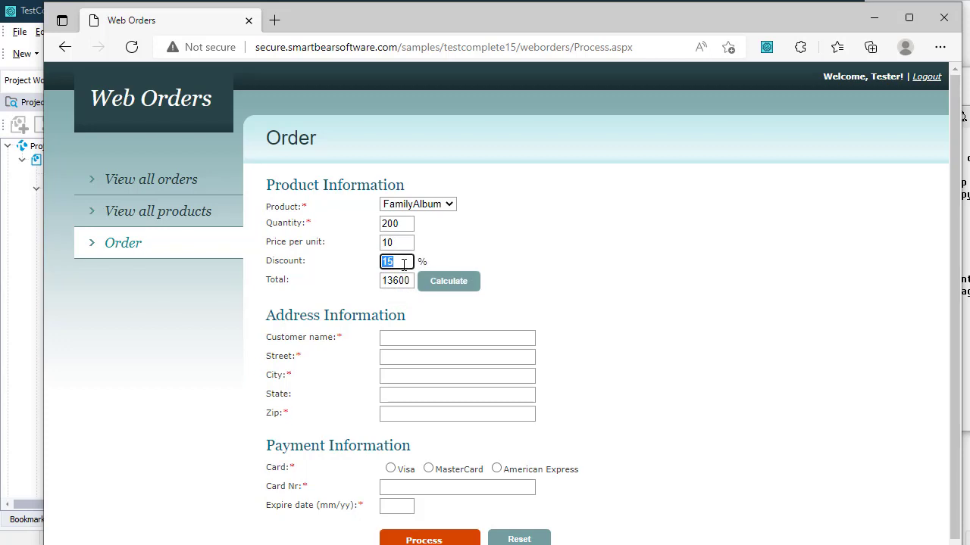
pyautogui.write('5')
pyautogui.click(448, 283)
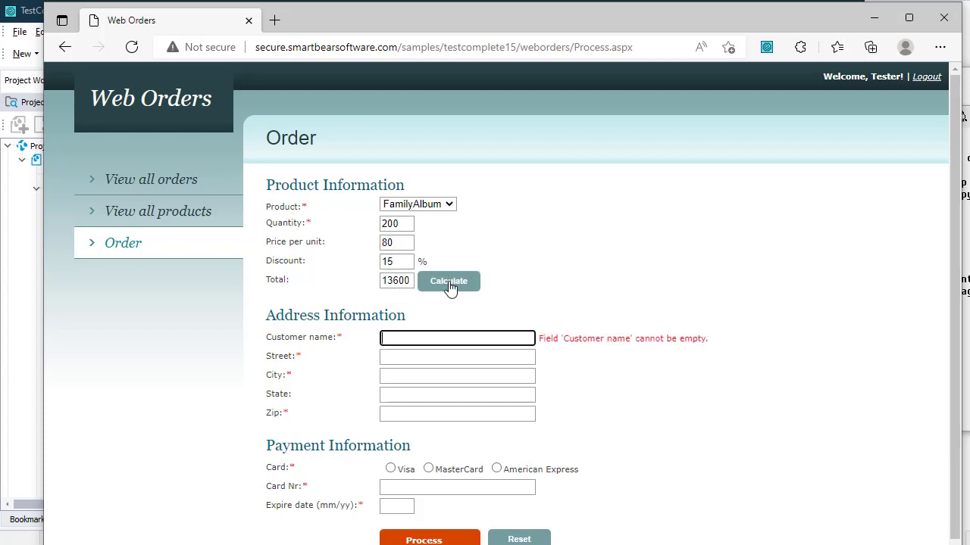
# Step: Fill in the address for Customer Two: City One, State One, zip 11111
pyautogui.write('Customer Two')
pyautogui.press('Tab')
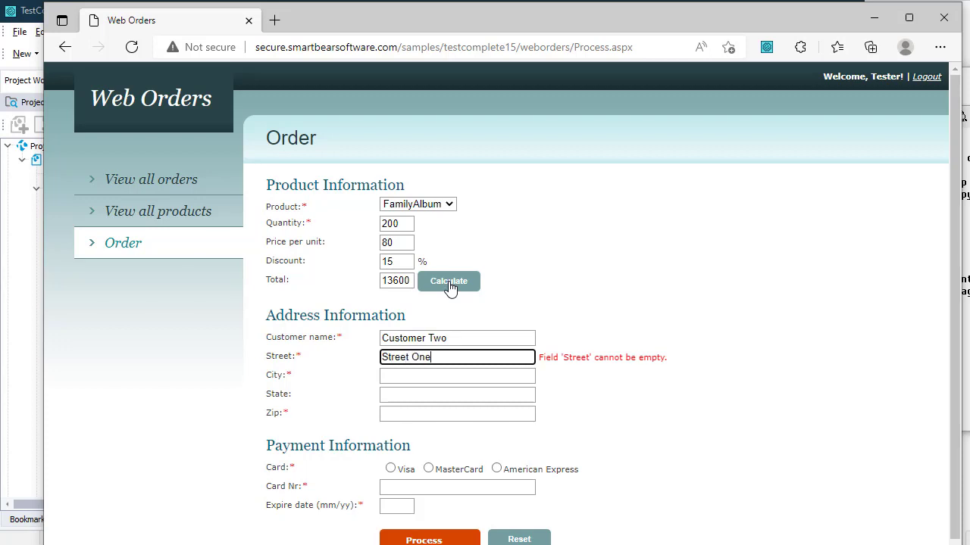
pyautogui.press('Tab')
pyautogui.write('City One')
pyautogui.press('Tab')
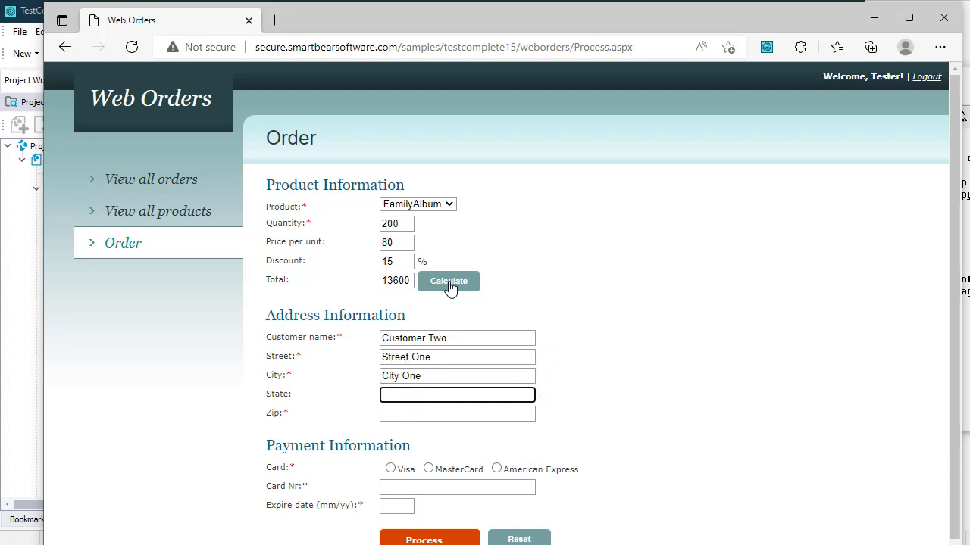
pyautogui.write('State One')
pyautogui.press('Tab')
pyautogui.write('11111')
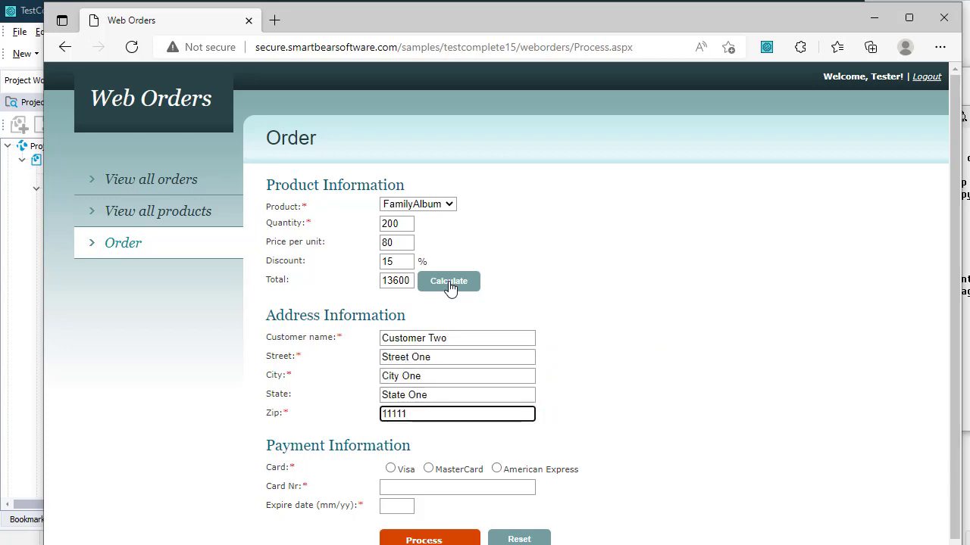
# Step: Pay by Visa with the test card number and expiry 10/12, then process the order
pyautogui.click(390, 469)
pyautogui.click(460, 488)
pyautogui.write('12')
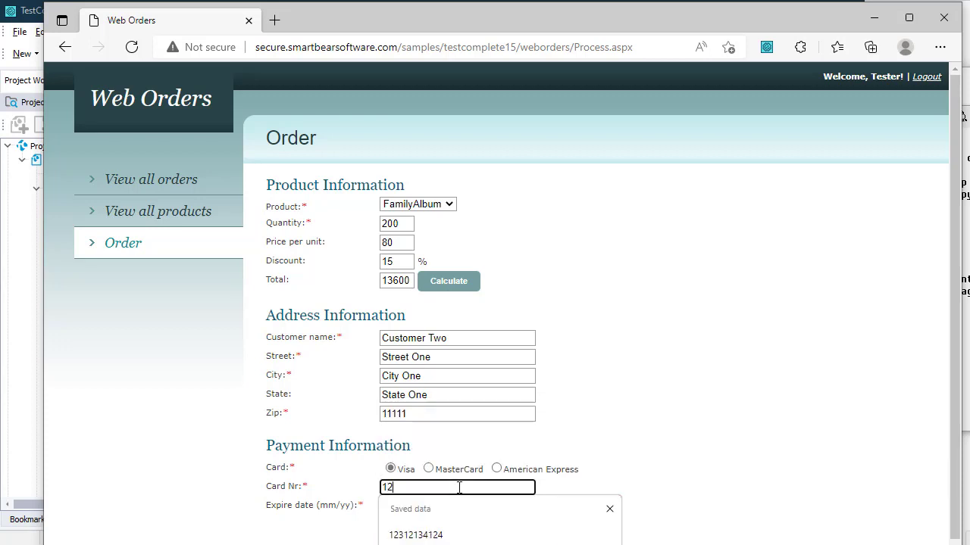
pyautogui.write('3456789012')
pyautogui.click(399, 506)
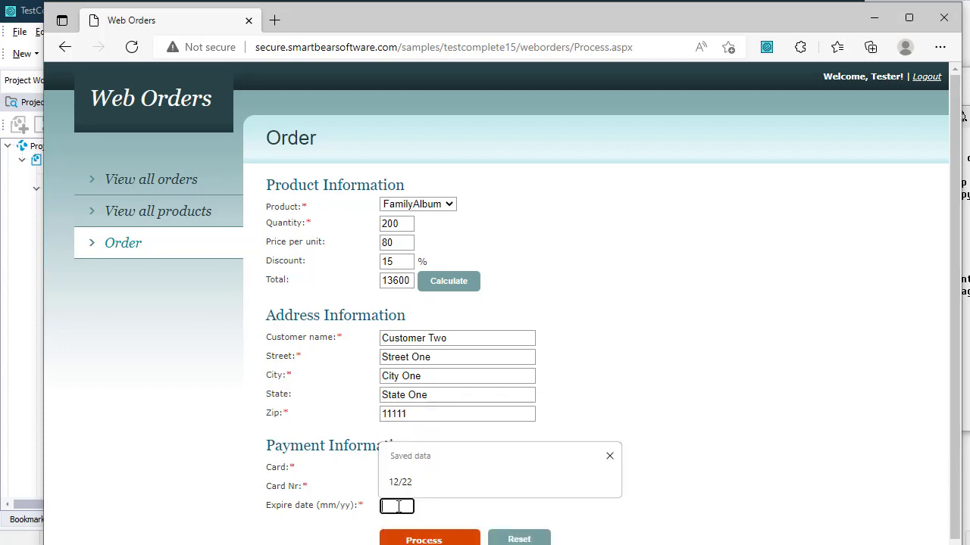
pyautogui.write('10/12')
pyautogui.click(430, 539)
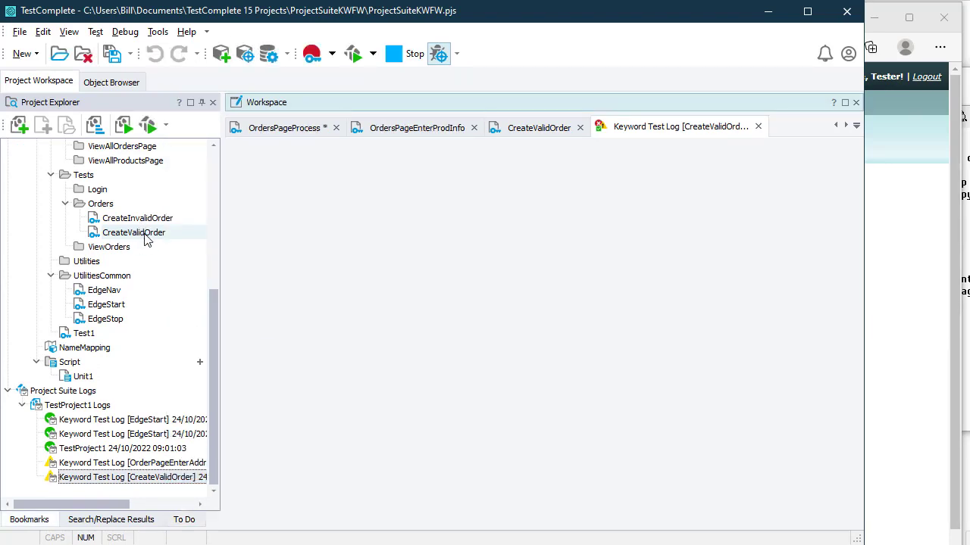
# Step: Reopen CreateValidOrder, check the reset Web Orders form in Edge, and return to TestComplete
pyautogui.doubleClick(133, 233)
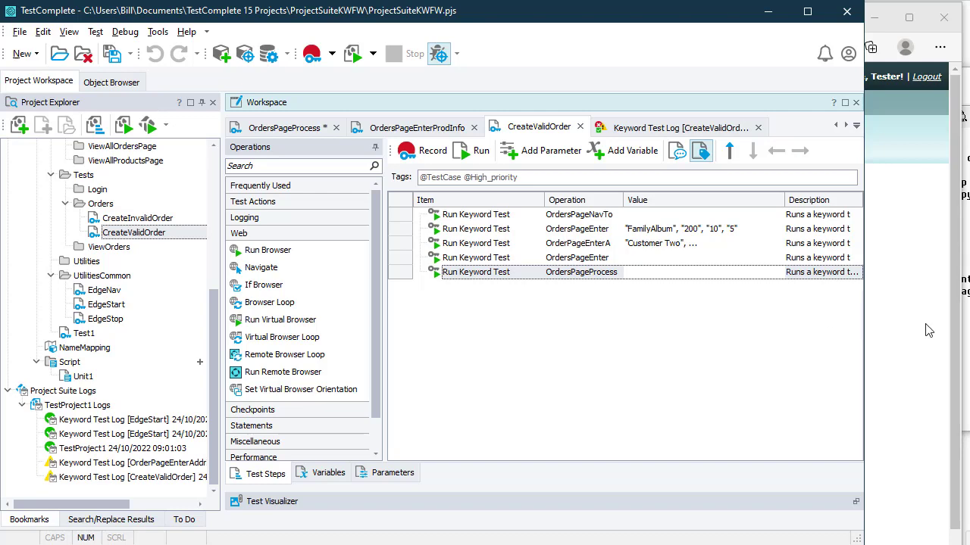
pyautogui.click(957, 327)
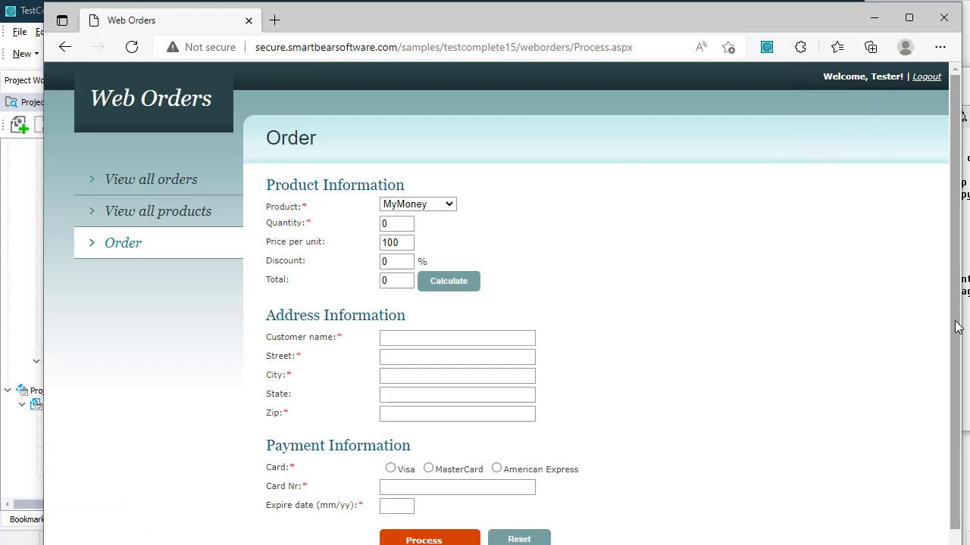
pyautogui.scroll(-1, 863, 335)
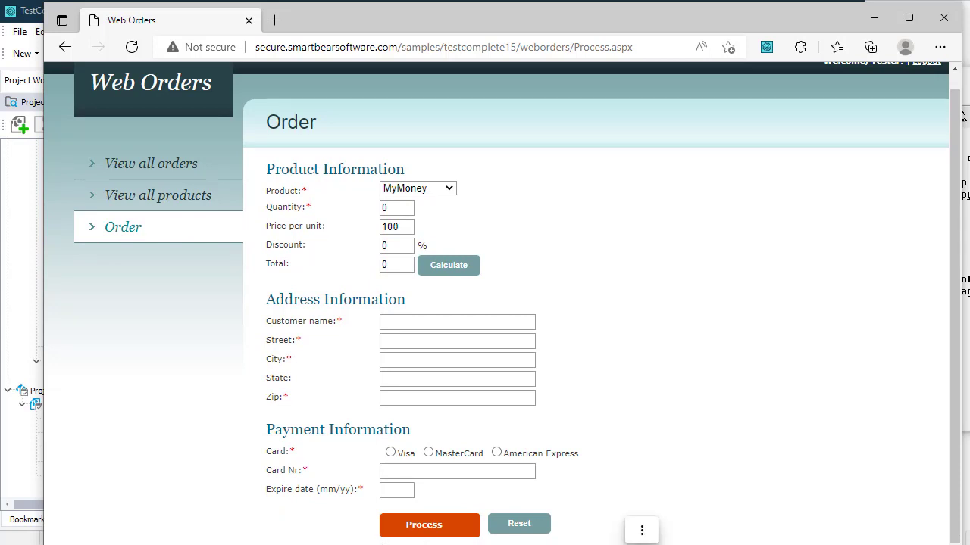
pyautogui.click(4, 197)
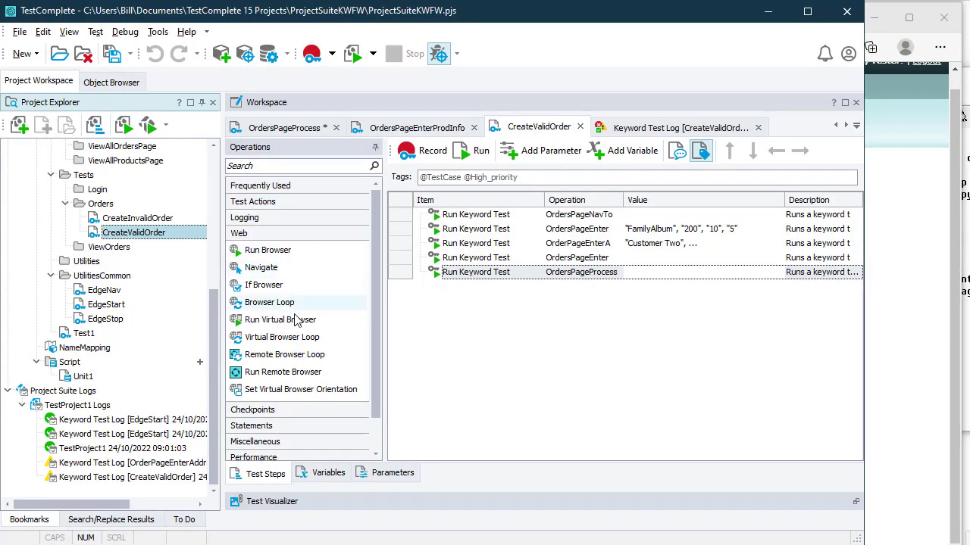
# Step: Append a Property Checkpoint checking contentText of the 'New order has been successfully added' message
pyautogui.click(302, 411)
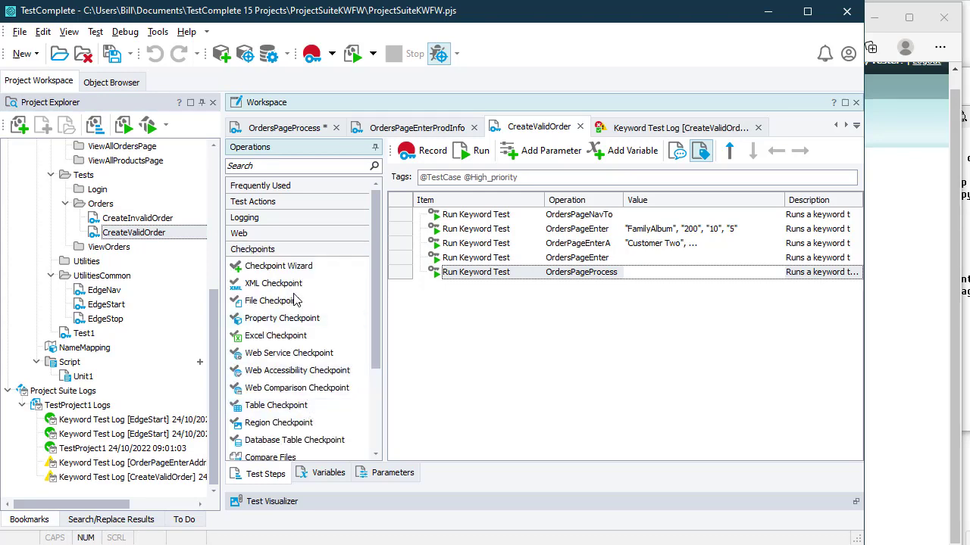
pyautogui.moveTo(307, 318); pyautogui.dragTo(528, 327)
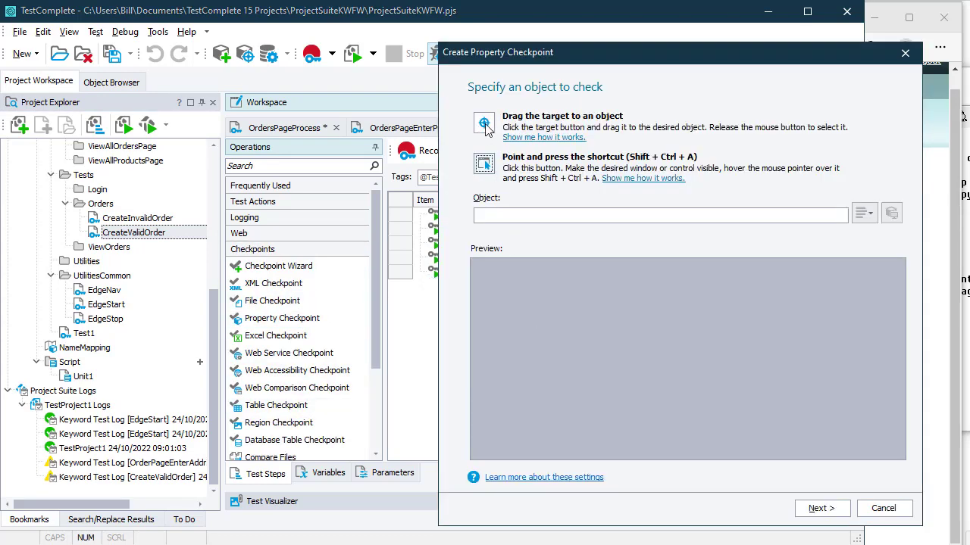
pyautogui.moveTo(485, 127); pyautogui.dragTo(453, 543)
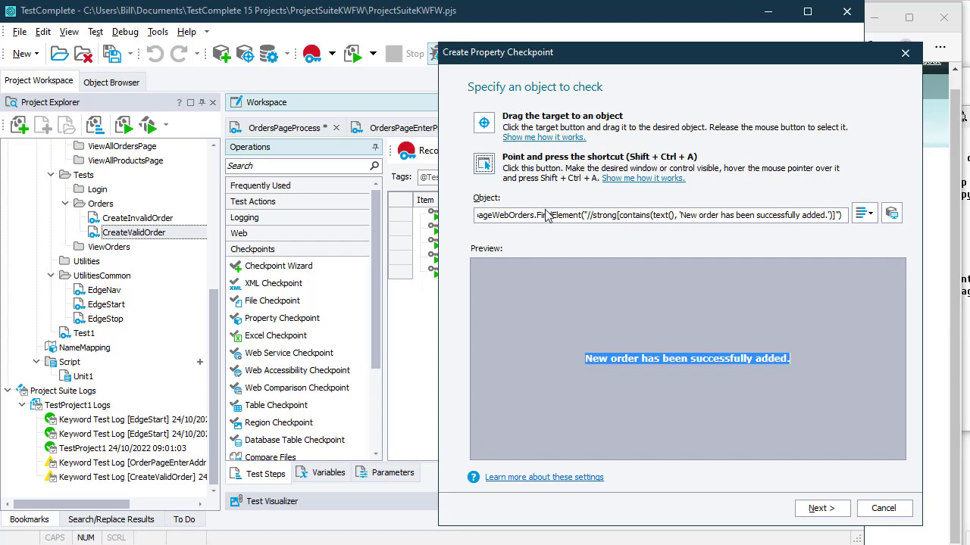
pyautogui.moveTo(534, 216); pyautogui.dragTo(447, 213)
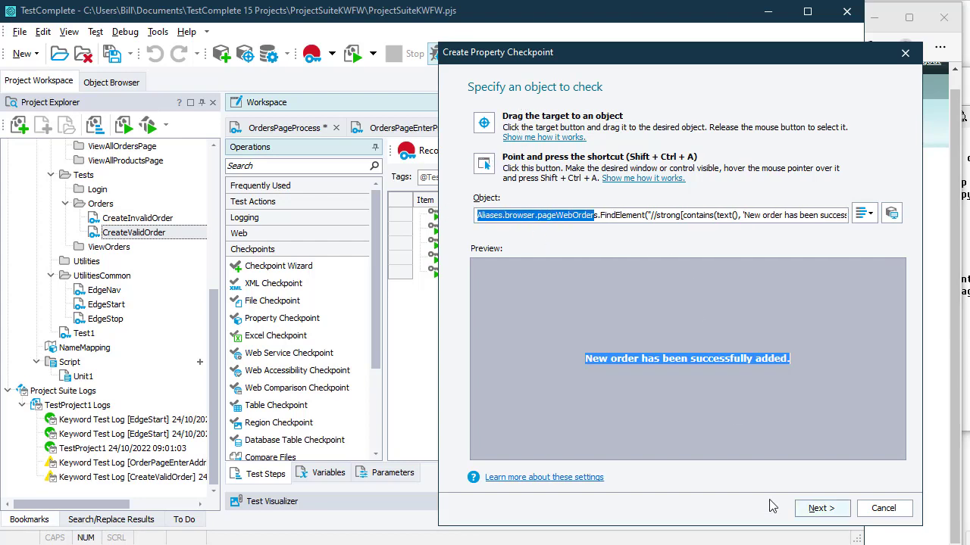
pyautogui.click(833, 517)
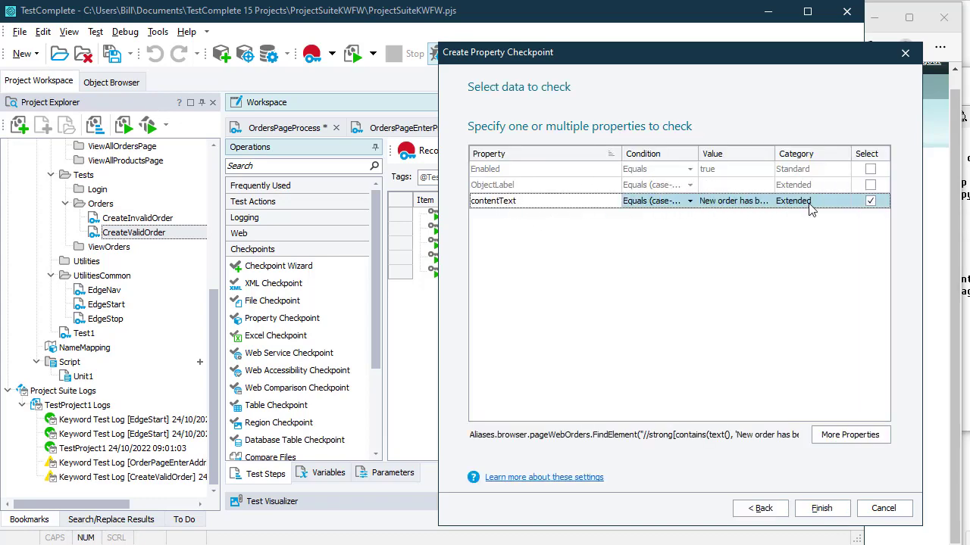
pyautogui.click(821, 509)
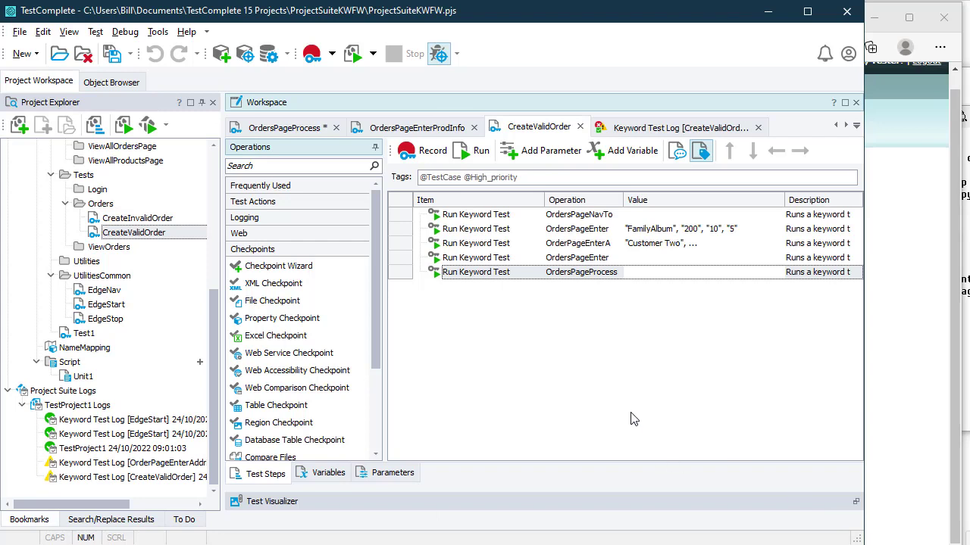
pyautogui.doubleClick(148, 220)
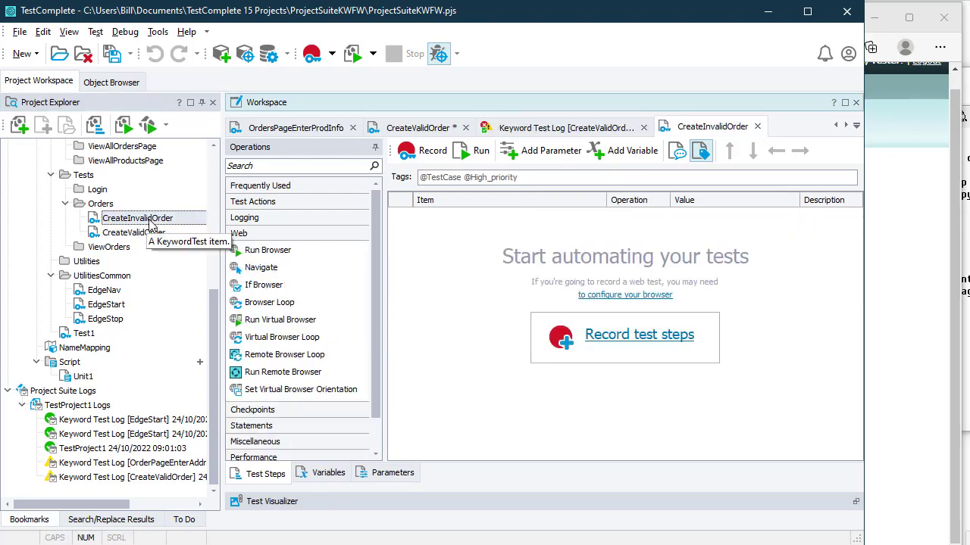
# Step: Drag OrdersPageNavTo, EnterProdInfo, EnterAddrInfo and OrdersPageProcess into CreateInvalidOrder's Test Steps grid
pyautogui.scroll(3, 195, 345)
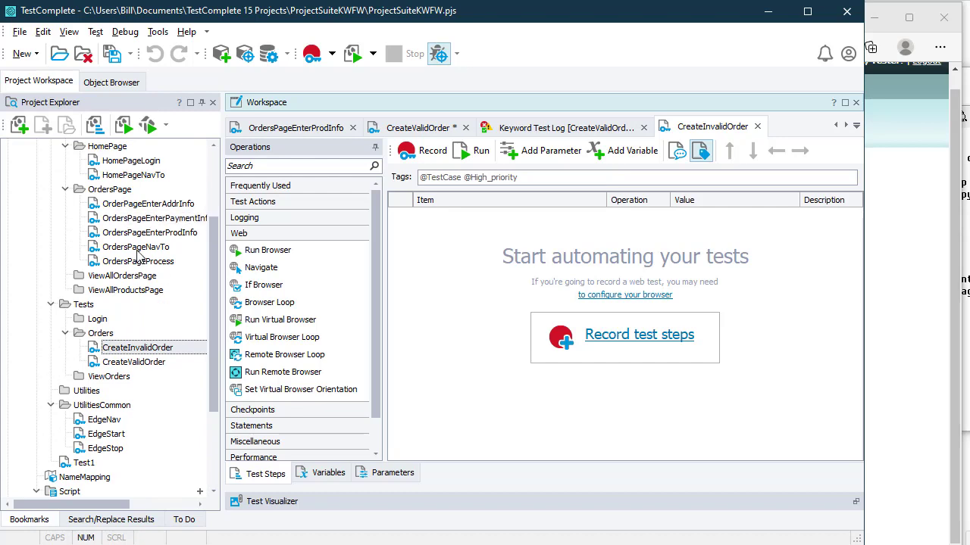
pyautogui.moveTo(140, 249); pyautogui.dragTo(526, 294)
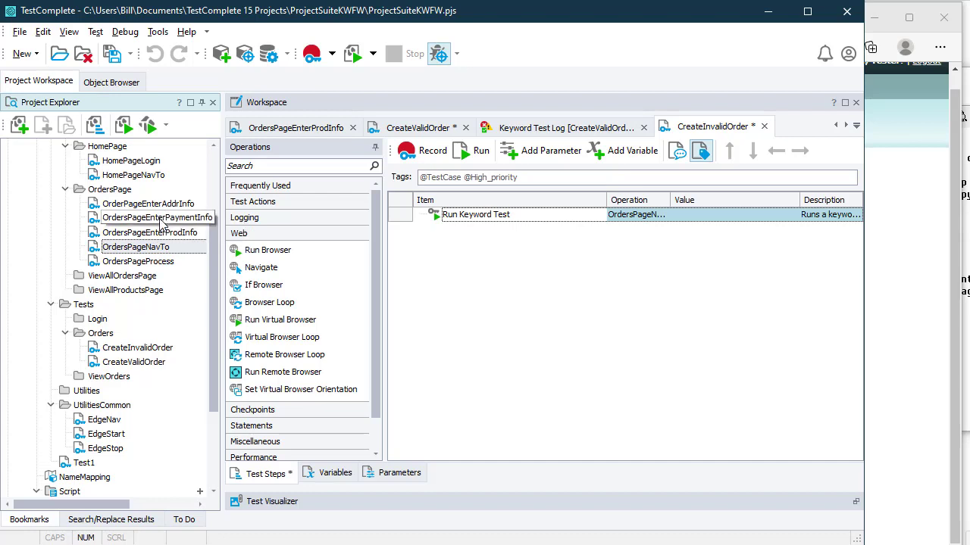
pyautogui.click(159, 235)
pyautogui.moveTo(159, 237); pyautogui.dragTo(429, 262)
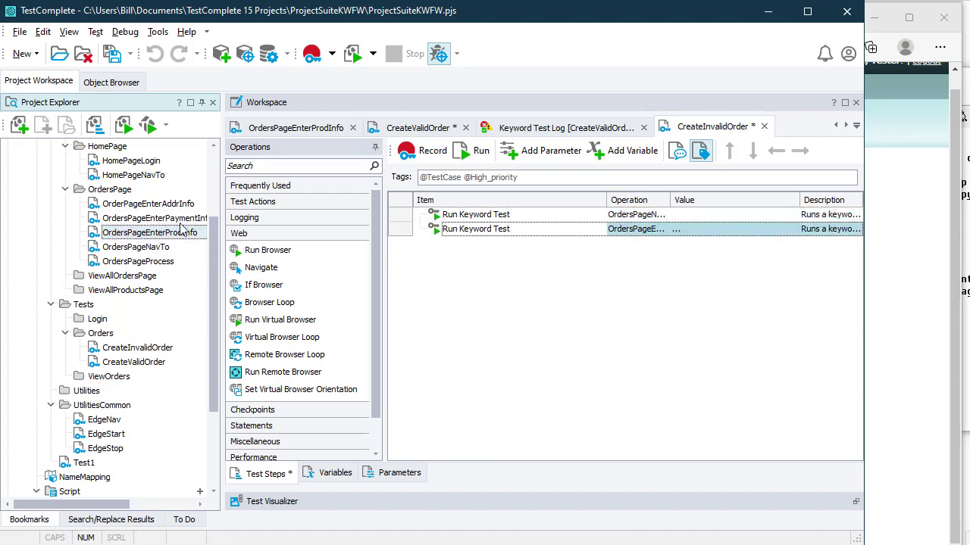
pyautogui.moveTo(152, 205); pyautogui.dragTo(451, 293)
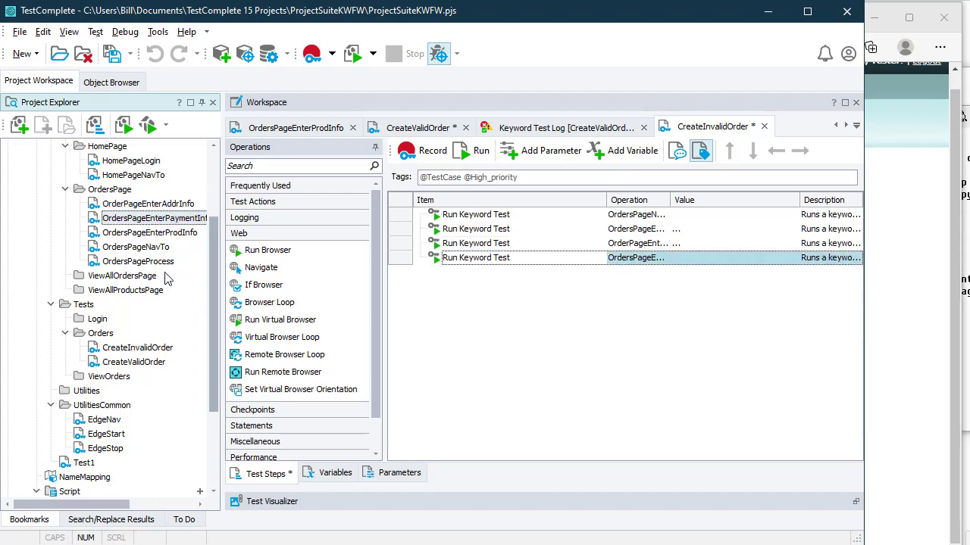
pyautogui.moveTo(136, 261); pyautogui.dragTo(529, 329)
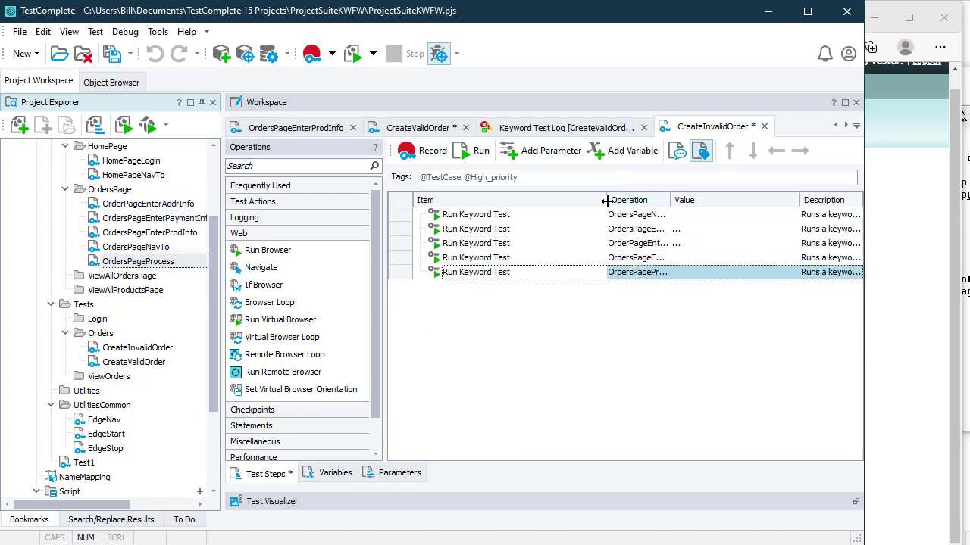
# Step: Narrow the Item column and review the product step's parameters FamilyAlbum, 100, 10, 10 unchanged
pyautogui.moveTo(606, 200); pyautogui.dragTo(545, 202)
pyautogui.click(715, 231)
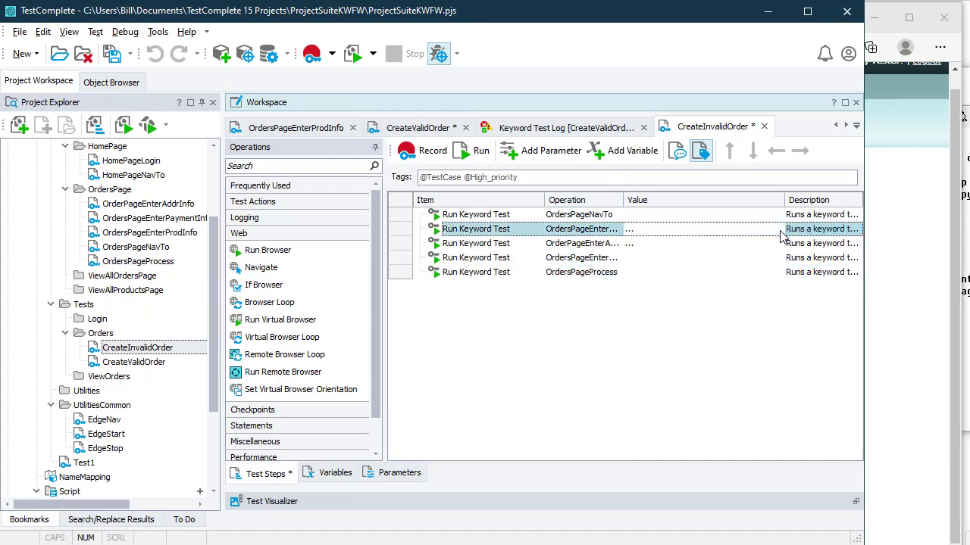
pyautogui.click(778, 231)
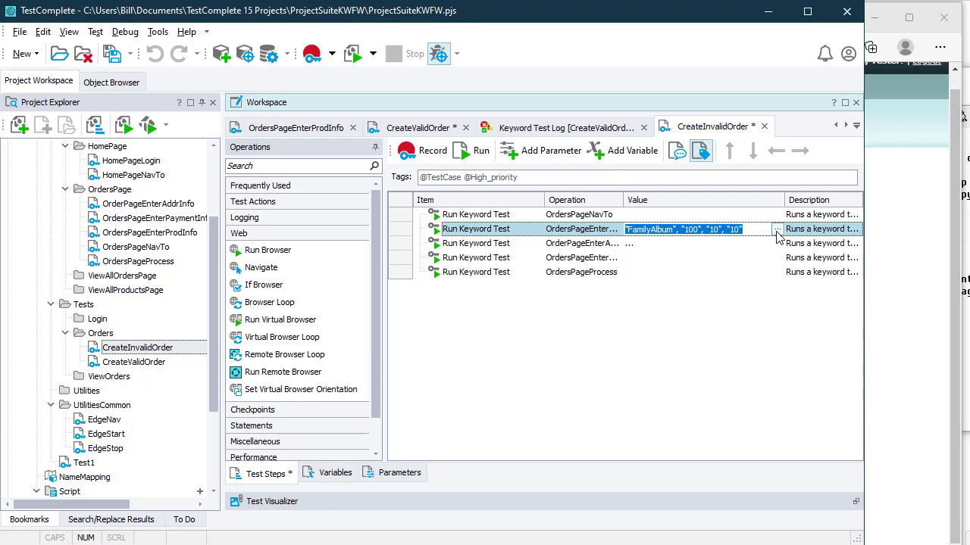
pyautogui.click(776, 230)
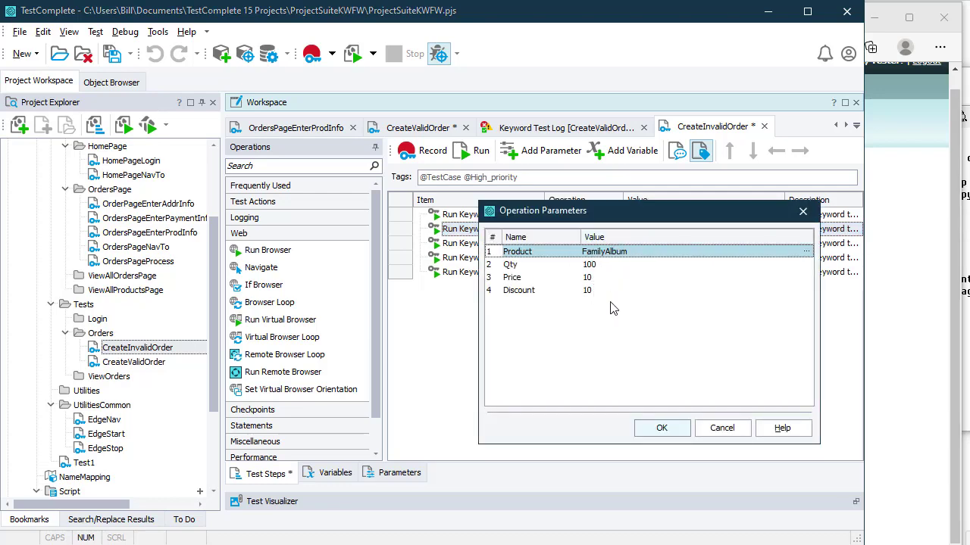
pyautogui.click(718, 428)
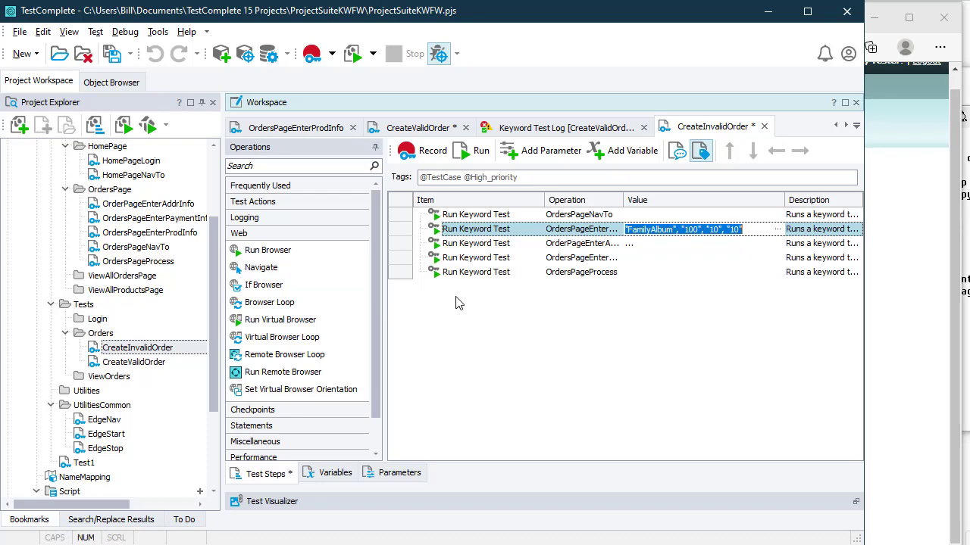
# Step: Walk through the Orders page tests and the Orders folder's CreateValidOrder and CreateInvalidOrder in Project Explorer
pyautogui.click(144, 207)
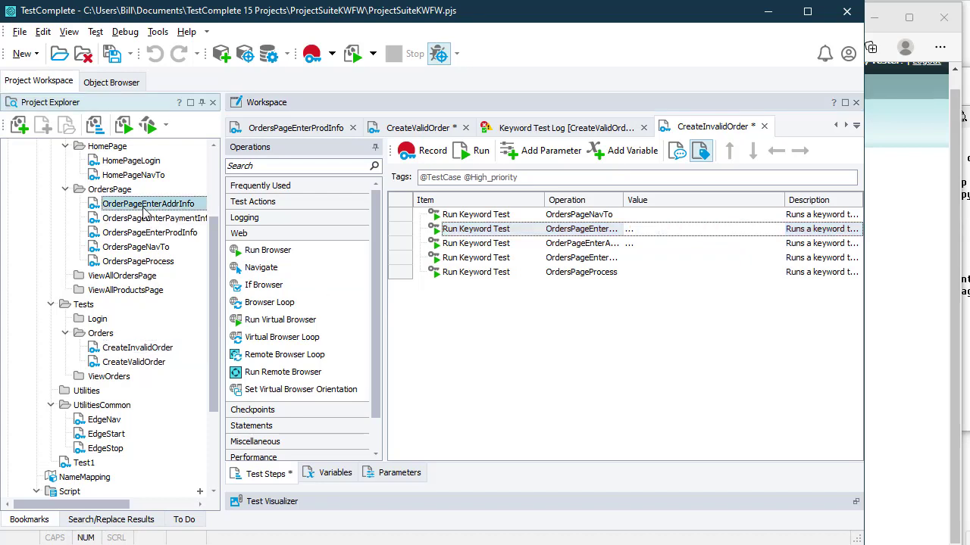
pyautogui.click(144, 218)
pyautogui.click(146, 232)
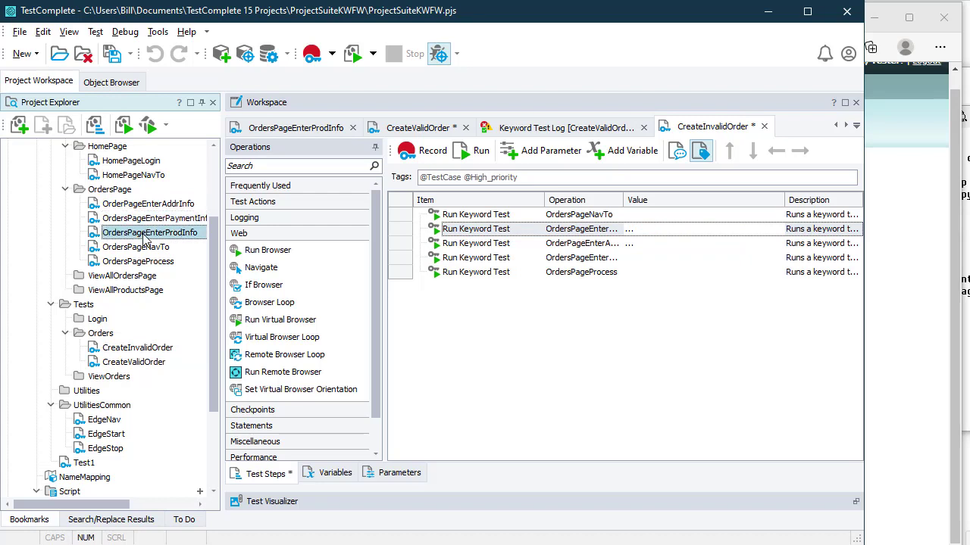
pyautogui.click(142, 248)
pyautogui.click(146, 276)
pyautogui.click(143, 261)
pyautogui.click(100, 334)
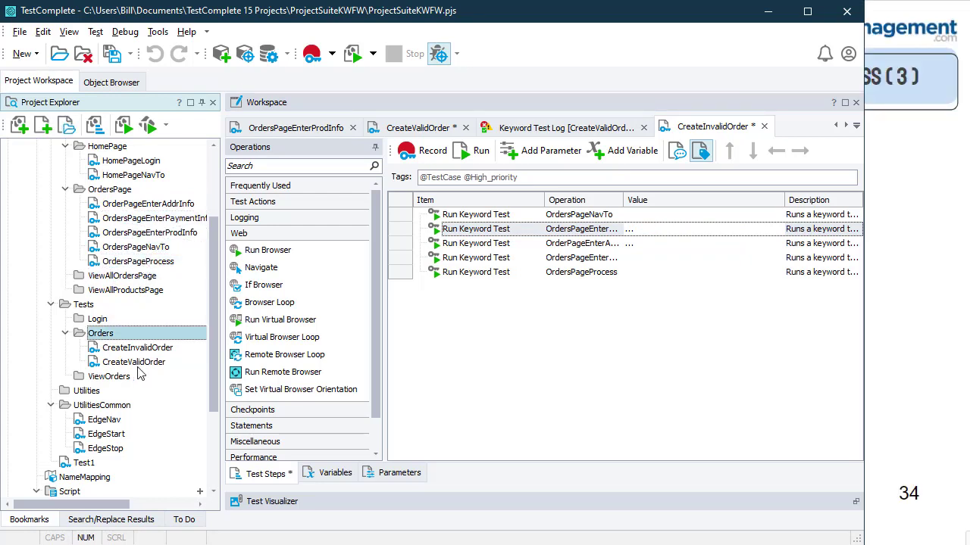
pyautogui.click(141, 363)
pyautogui.click(147, 348)
pyautogui.click(109, 335)
pyautogui.click(144, 204)
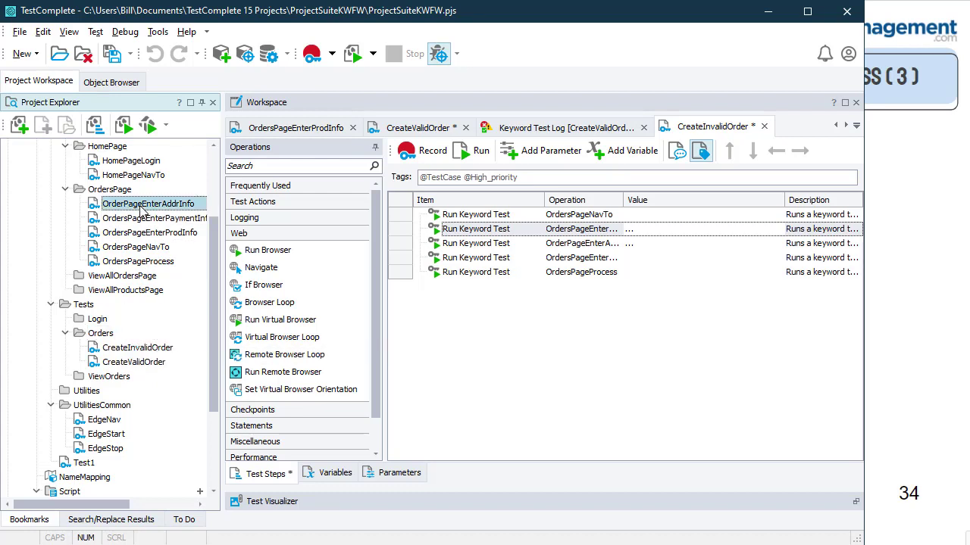
pyautogui.click(146, 219)
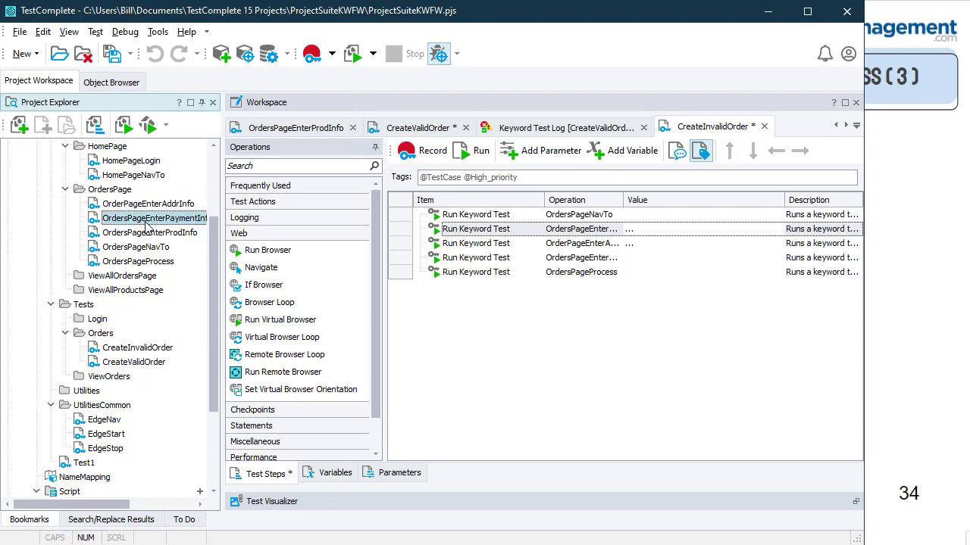
pyautogui.scroll(2, 150, 218)
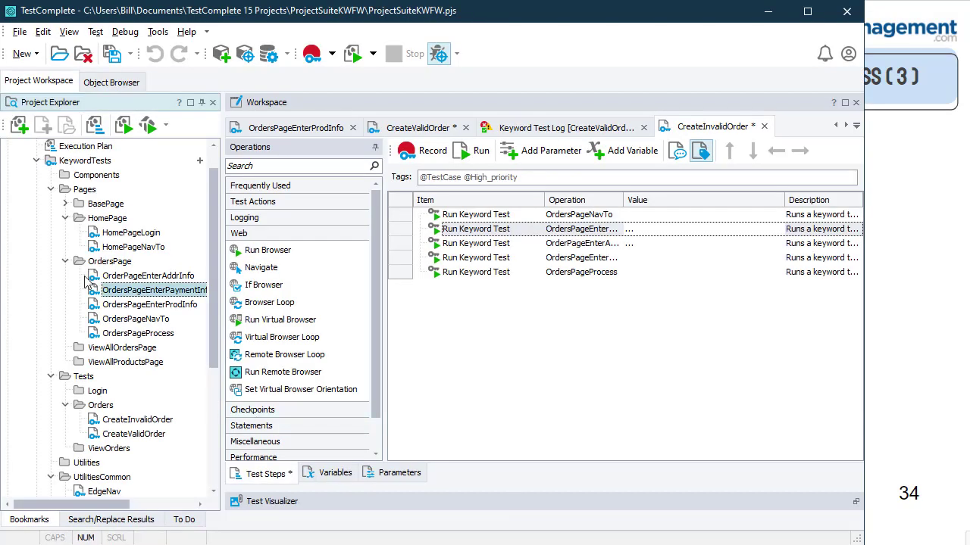
# Step: Collapse the HomePage and OrdersPage folders and open the project's Execution Plan
pyautogui.click(65, 218)
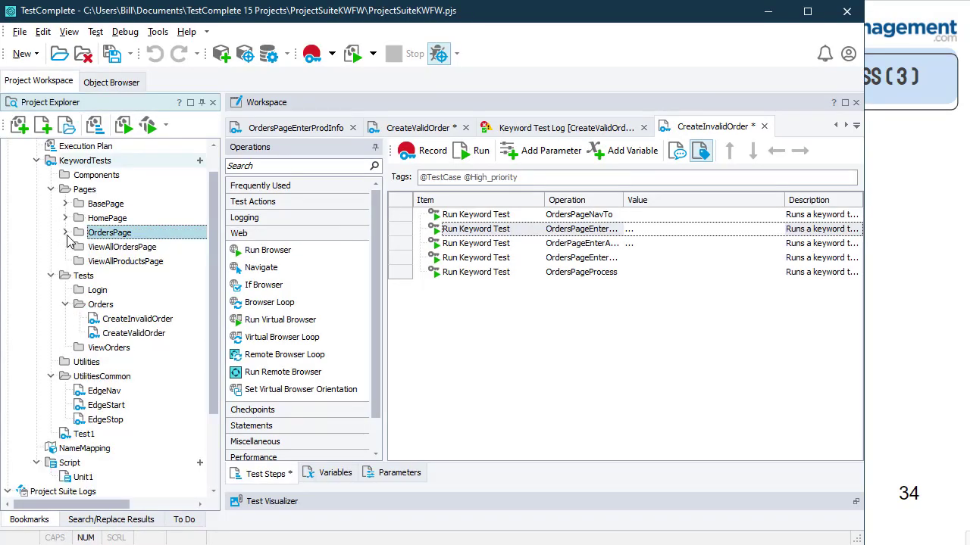
pyautogui.click(65, 232)
pyautogui.click(104, 306)
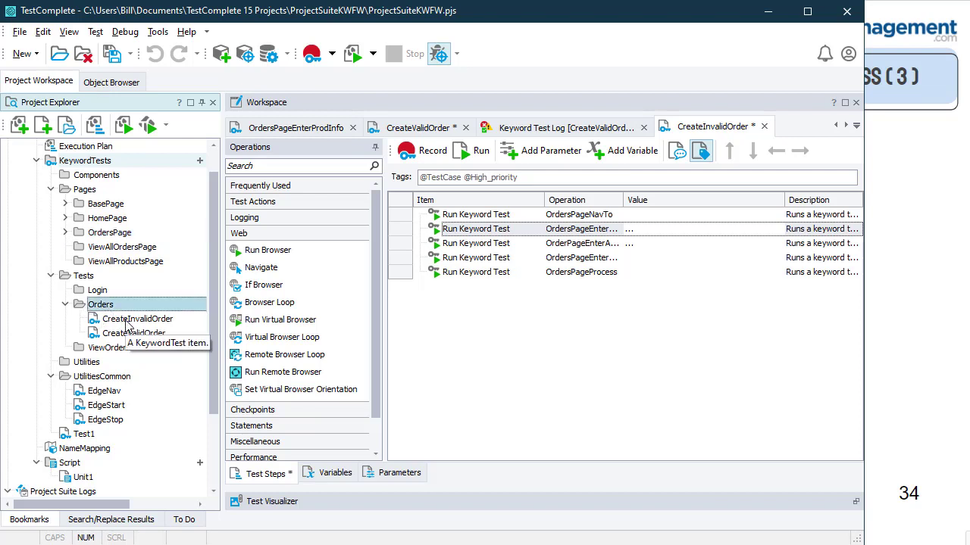
pyautogui.click(95, 148)
pyautogui.doubleClick(95, 149)
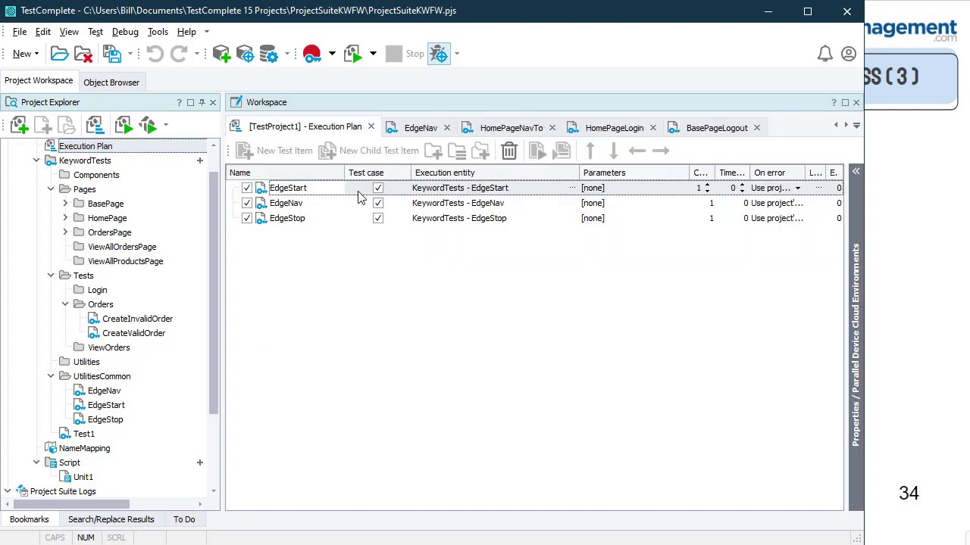
# Step: Add a new Execution Plan group named 'Orders Test Scenarios'
pyautogui.click(355, 195)
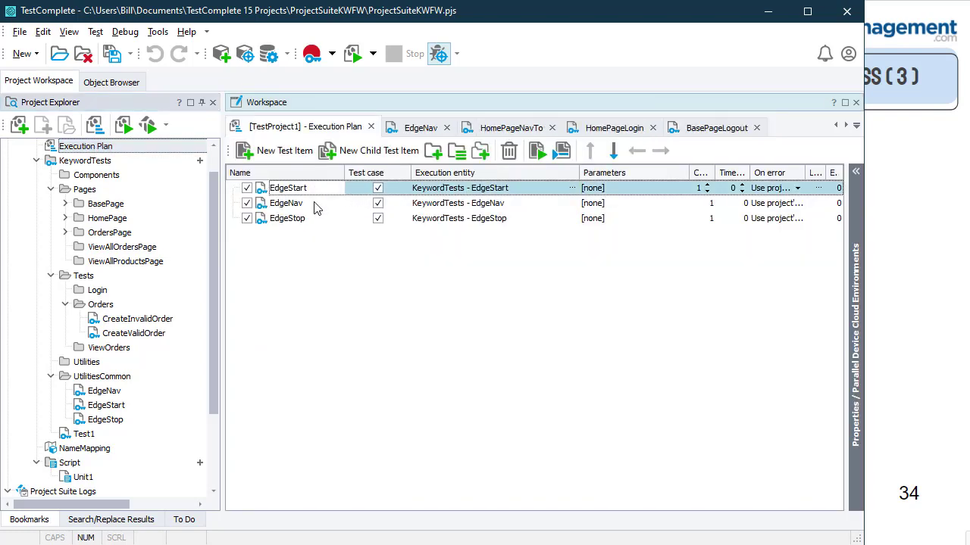
pyautogui.click(316, 203)
pyautogui.click(312, 220)
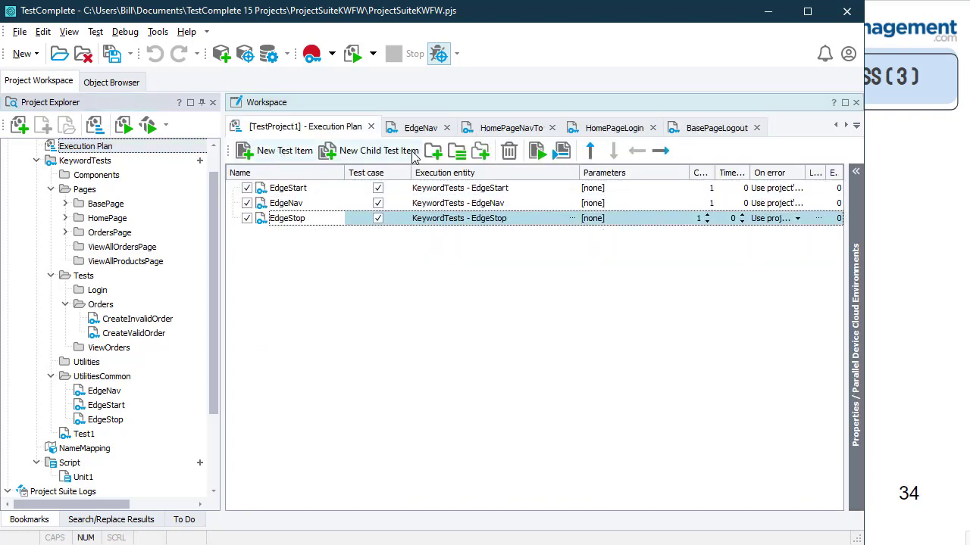
pyautogui.click(437, 154)
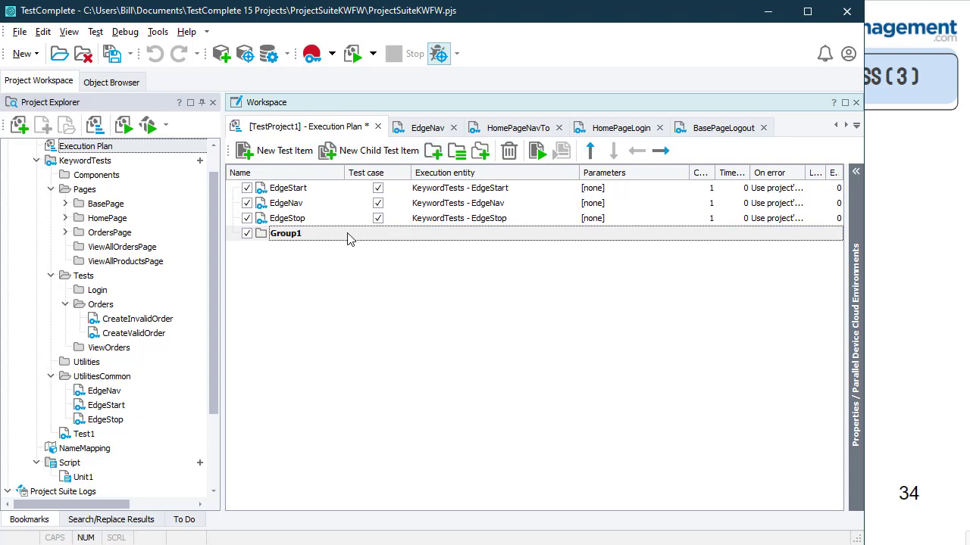
pyautogui.write('Orders Test Scenari')
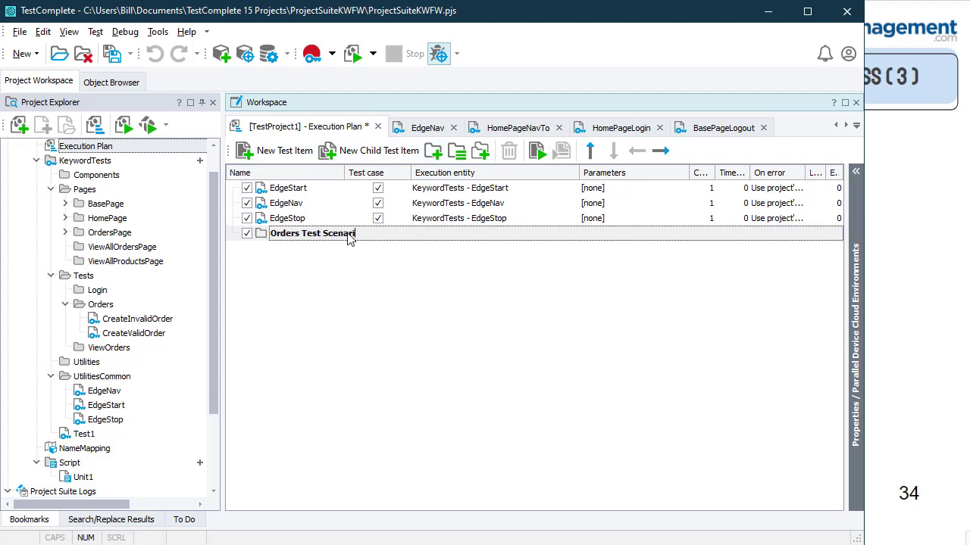
pyautogui.write('os')
pyautogui.press('Return')
# Step: Move EdgeStop below the group and add CreateValidOrder and CreateInvalidOrder into Orders Test Scenarios
pyautogui.click(345, 221)
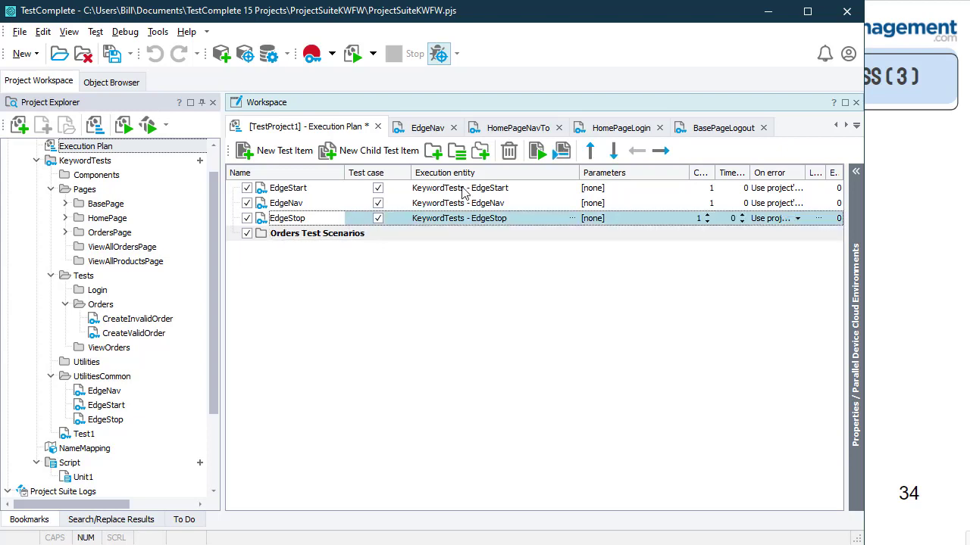
pyautogui.click(615, 154)
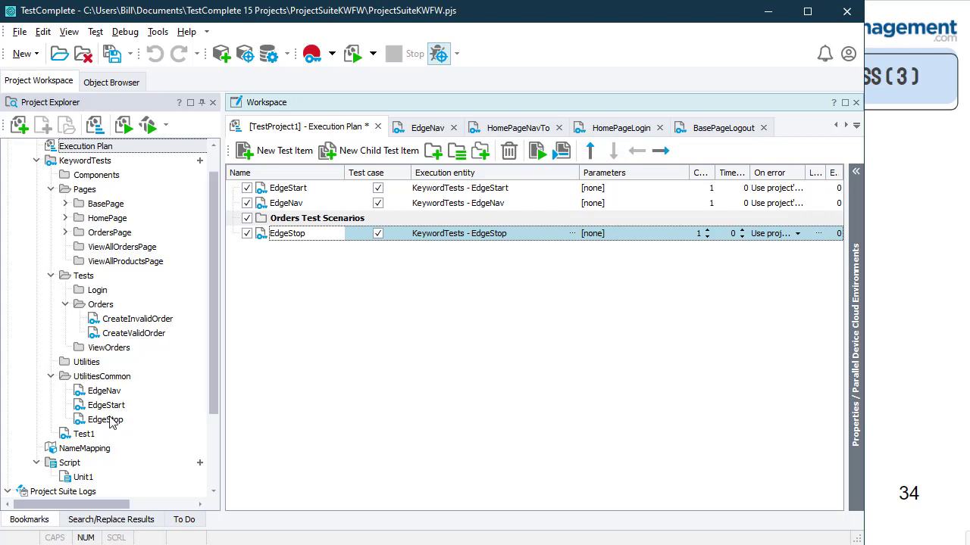
pyautogui.moveTo(129, 334); pyautogui.dragTo(333, 224)
pyautogui.click(146, 324)
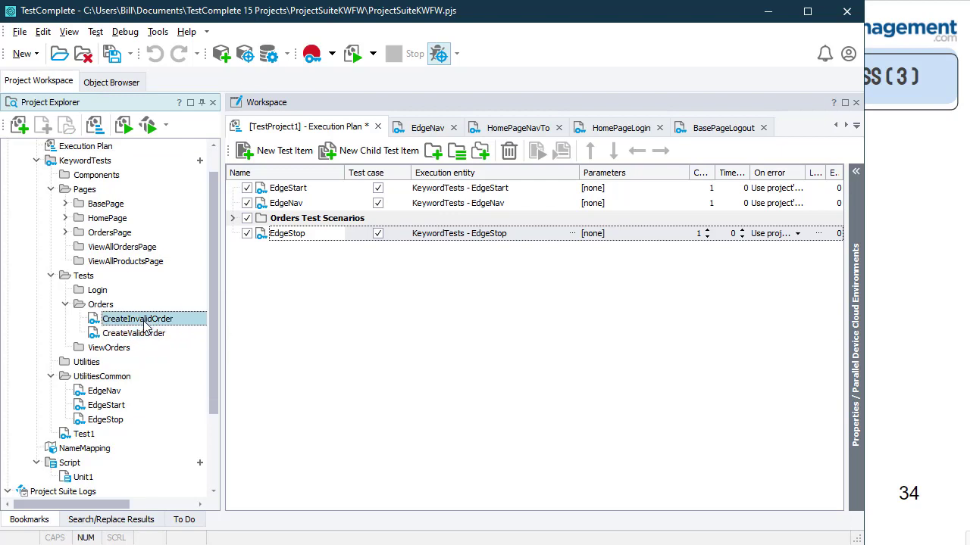
pyautogui.click(233, 219)
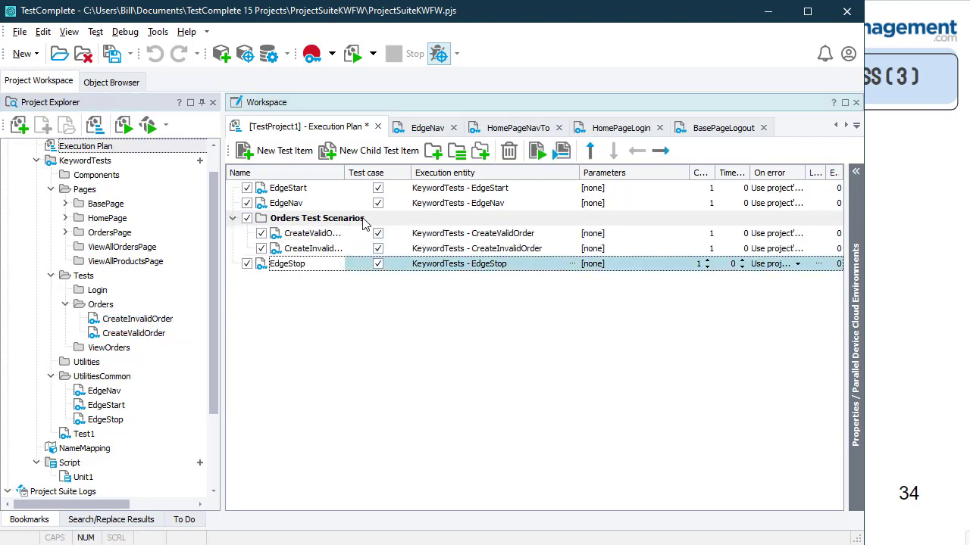
pyautogui.moveTo(345, 173); pyautogui.dragTo(415, 173)
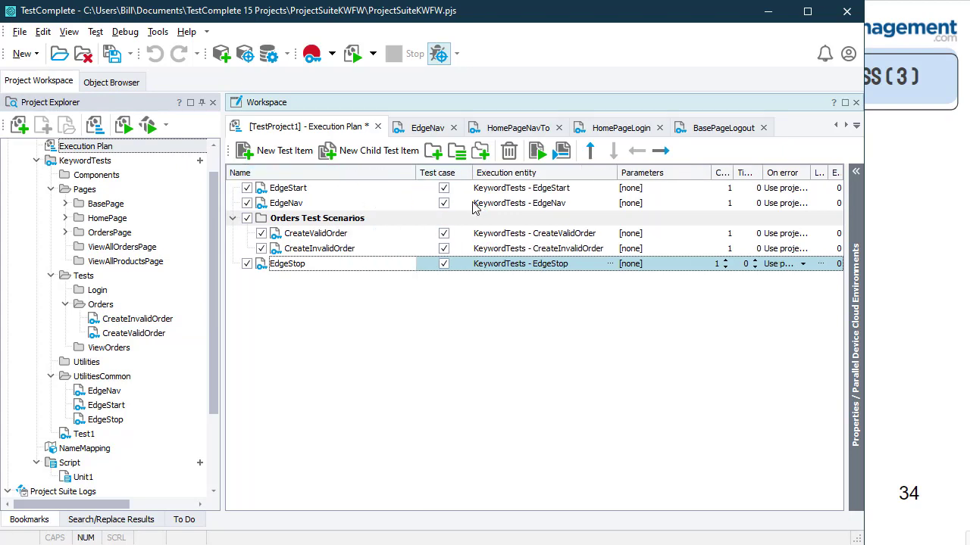
pyautogui.click(160, 322)
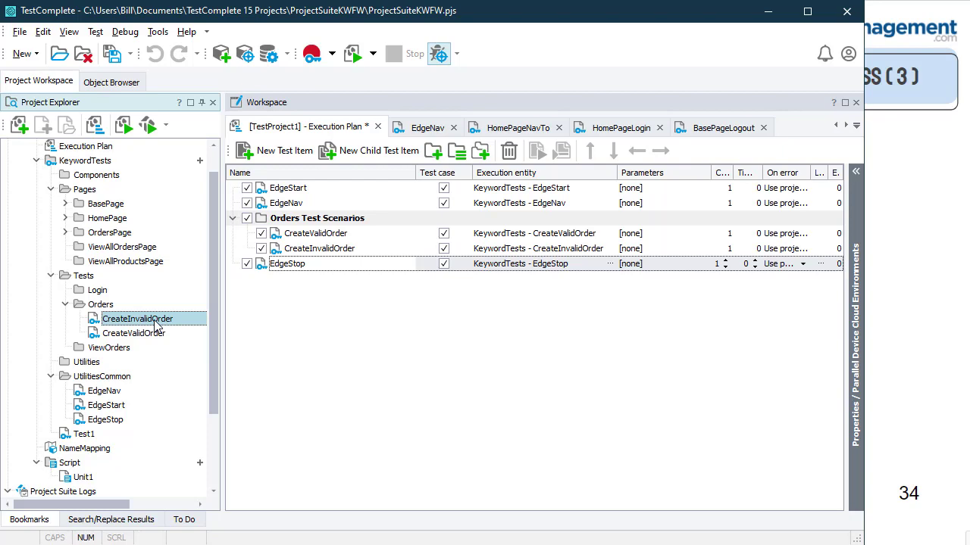
# Step: Inspect CreateValidOrder's order-entry steps and Parameters tab, then reopen the Execution Plan
pyautogui.doubleClick(155, 325)
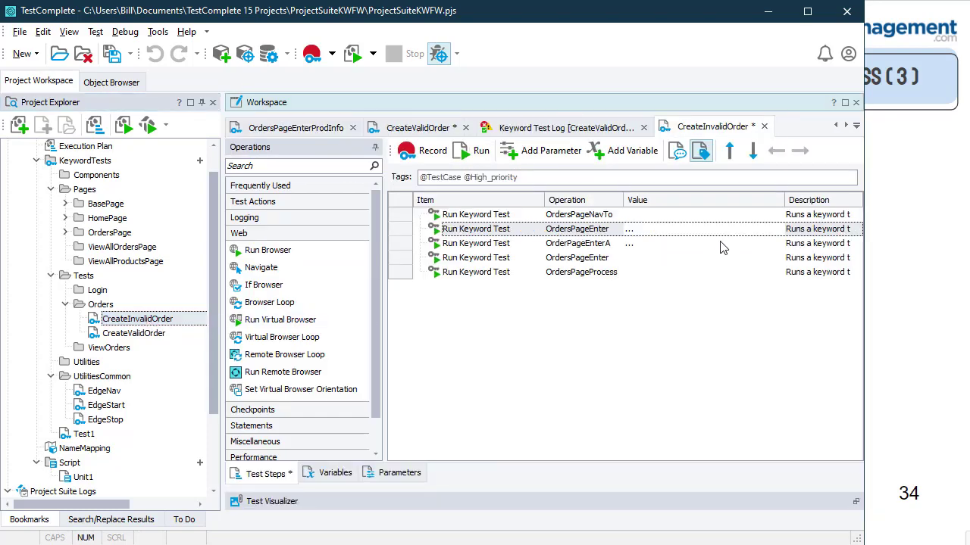
pyautogui.doubleClick(167, 334)
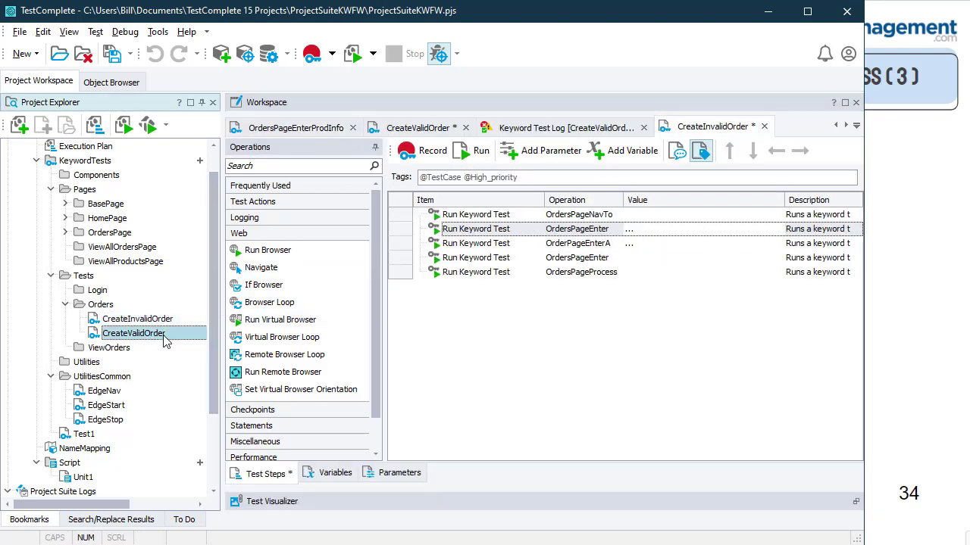
pyautogui.click(674, 231)
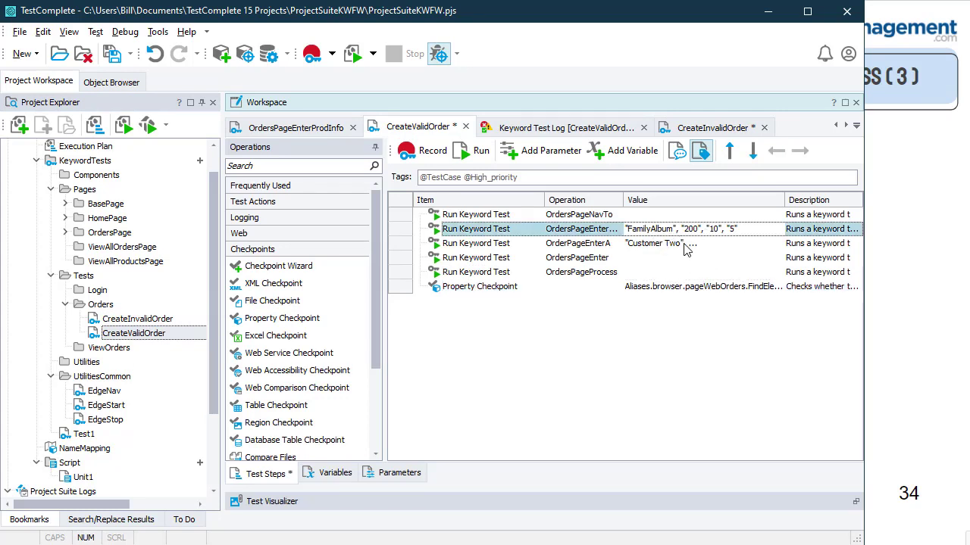
pyautogui.click(684, 244)
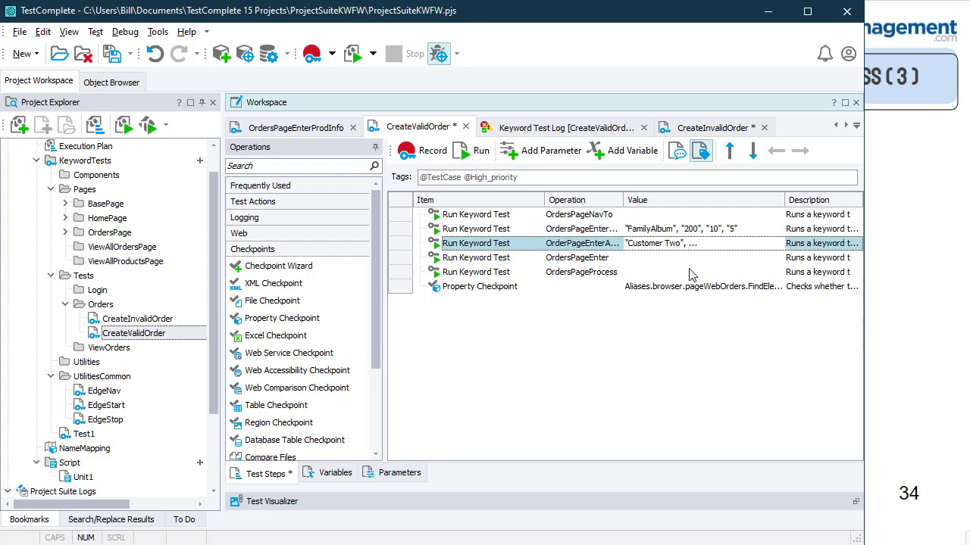
pyautogui.click(406, 476)
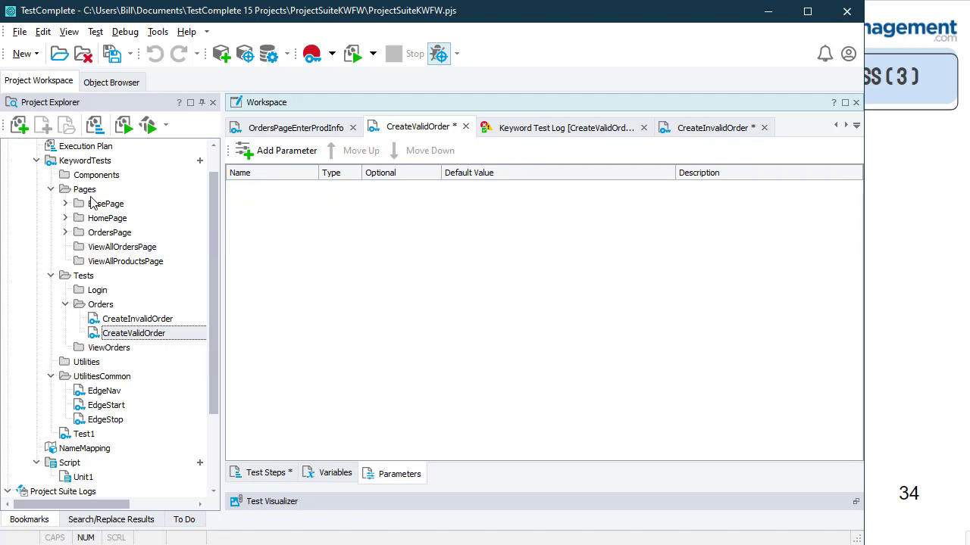
pyautogui.doubleClick(84, 148)
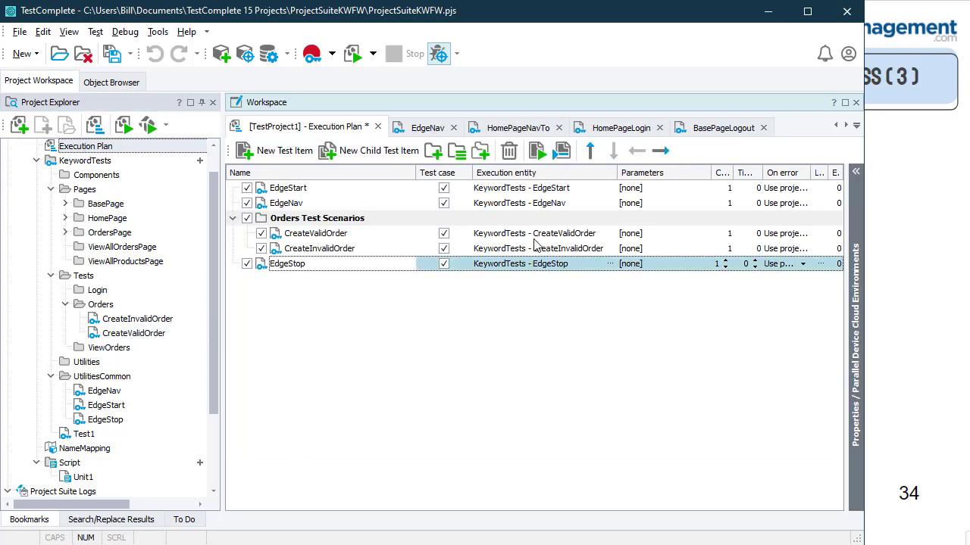
# Step: Step through the plan's EdgeNav, CreateValidOrder, CreateInvalidOrder and EdgeStop items in order
pyautogui.click(141, 337)
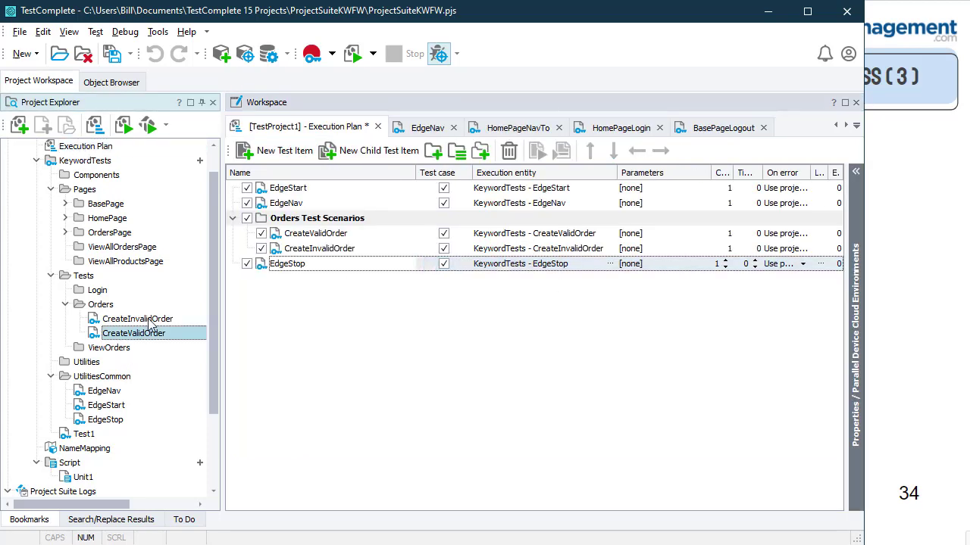
pyautogui.click(152, 323)
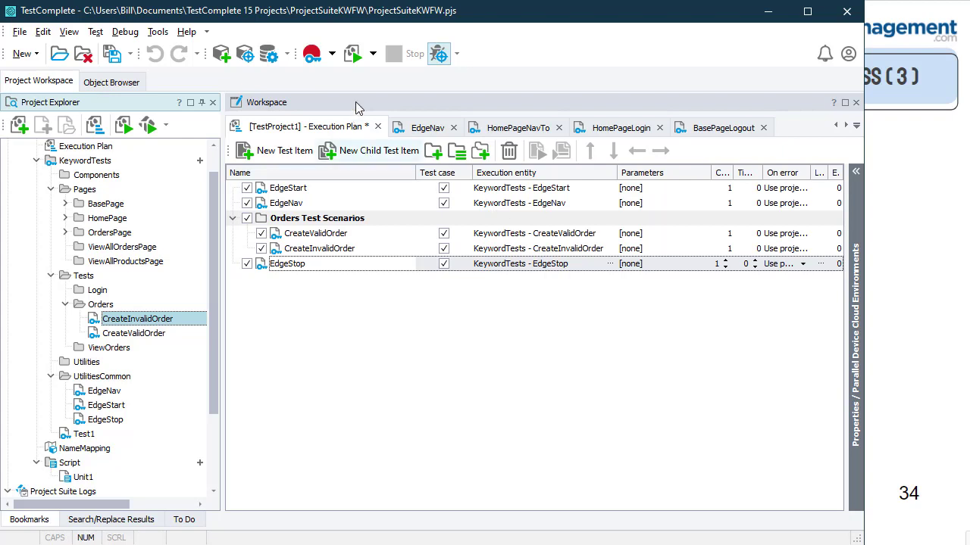
pyautogui.click(387, 201)
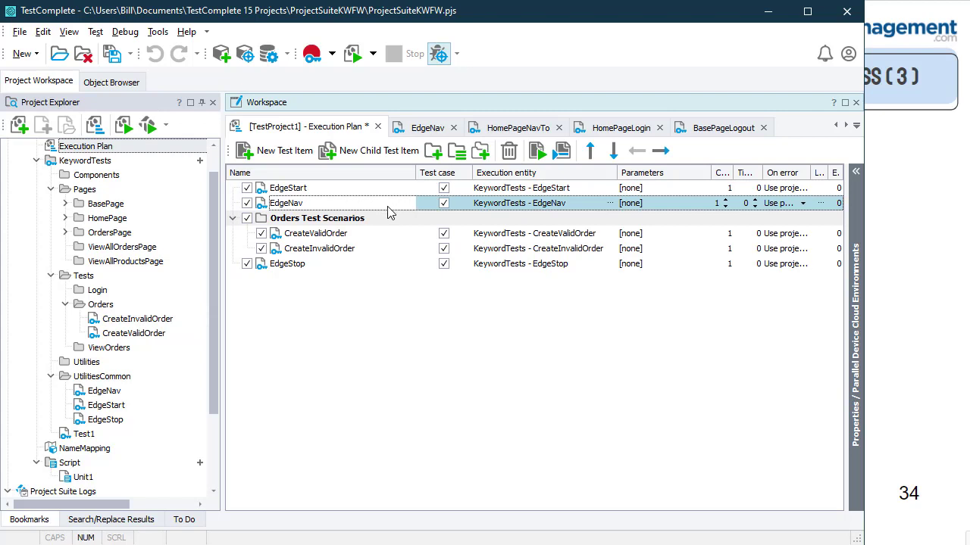
pyautogui.click(389, 234)
pyautogui.click(385, 249)
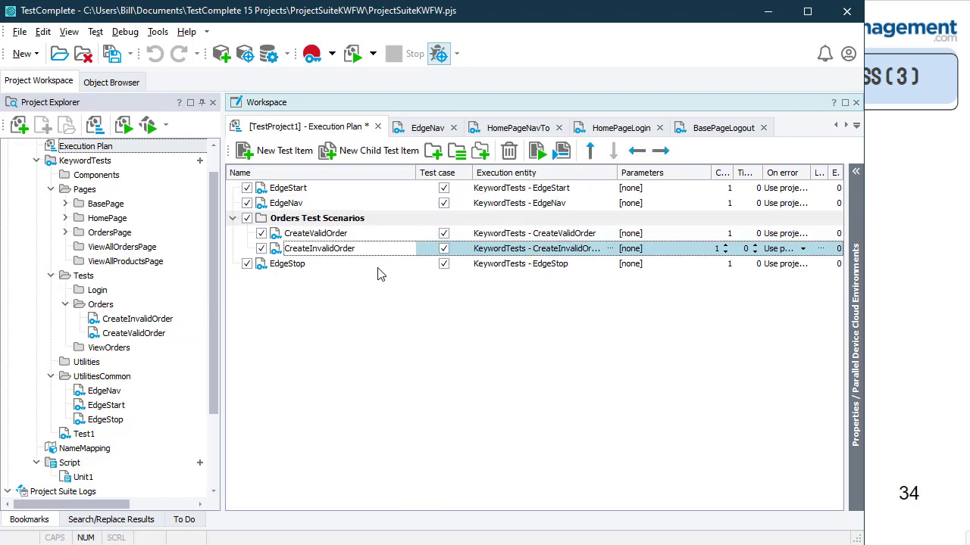
pyautogui.click(380, 267)
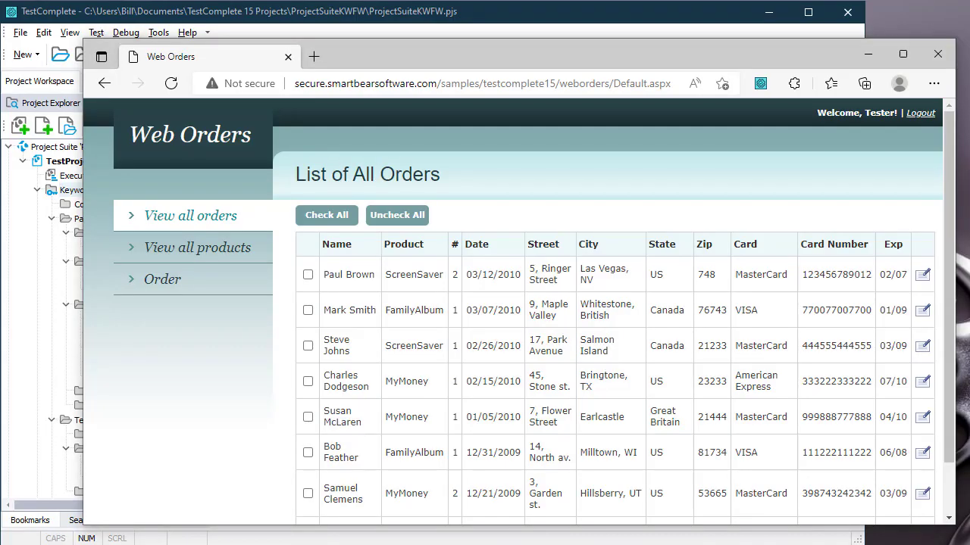
# Step: Reload Web Orders' View all orders list in Edge, then return to TestComplete
pyautogui.click(183, 220)
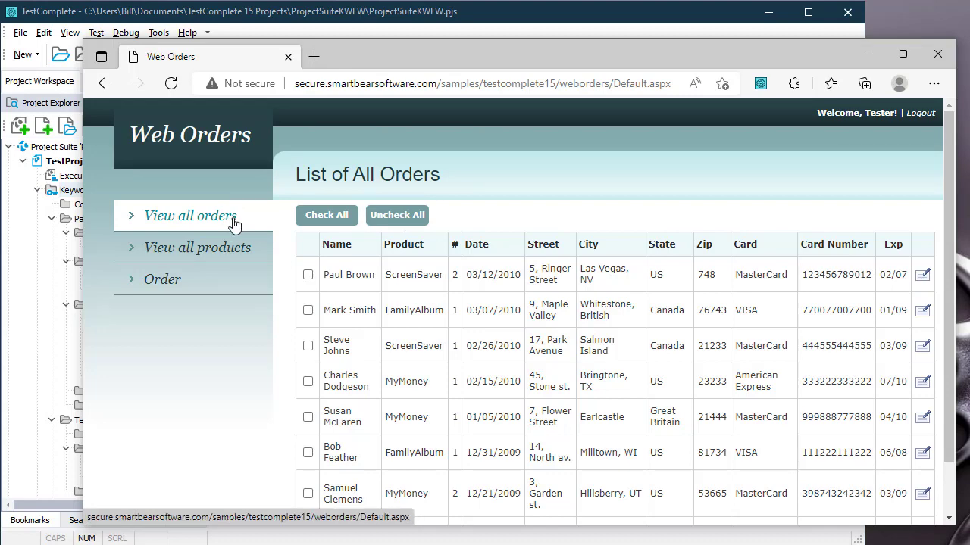
pyautogui.click(265, 37)
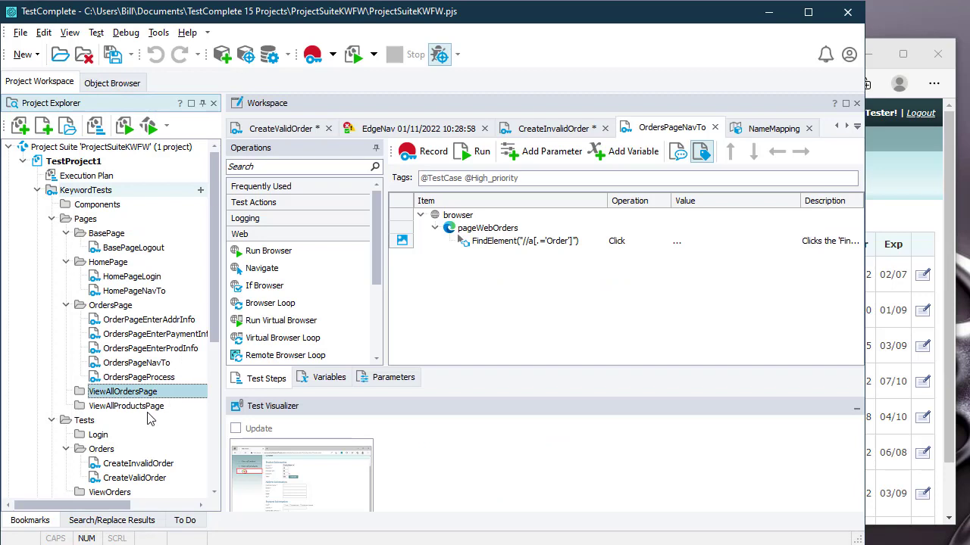
# Step: Add a new keyword test 'ViewAllOrdersPageNavTo' to the ViewAllOrdersPage folder via Add > New Item
pyautogui.click(108, 407)
pyautogui.click(125, 394)
pyautogui.rightClick(130, 397)
pyautogui.moveTo(188, 409)
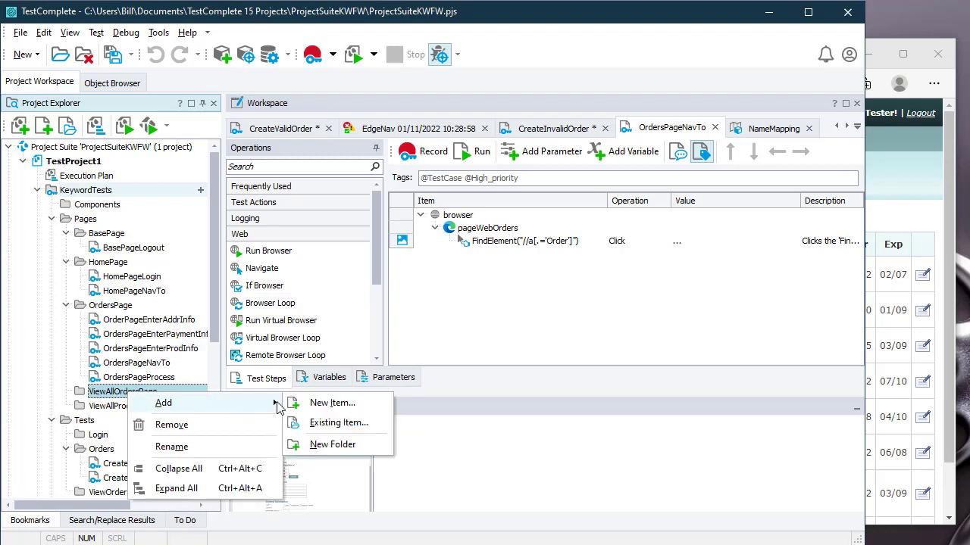
pyautogui.click(320, 404)
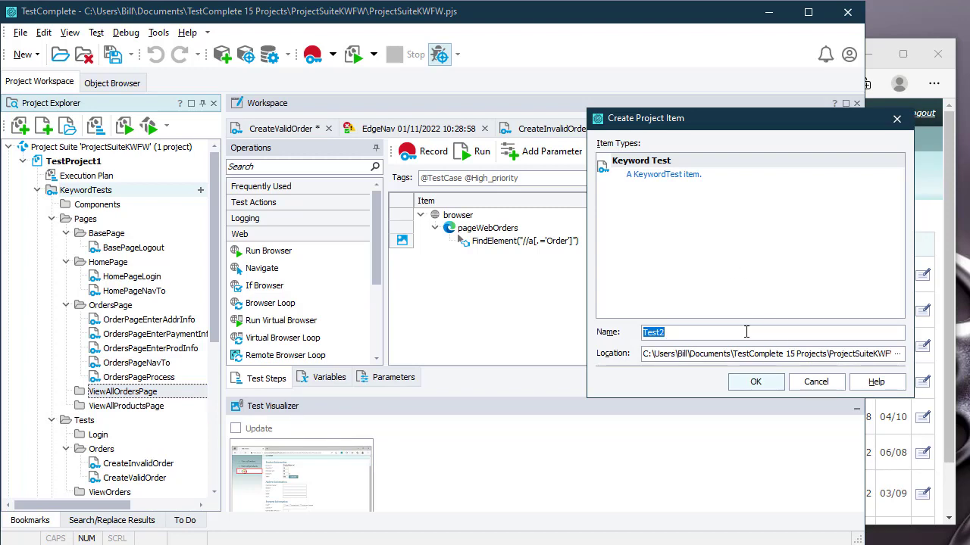
pyautogui.write('ViewAllOrdersPageNa')
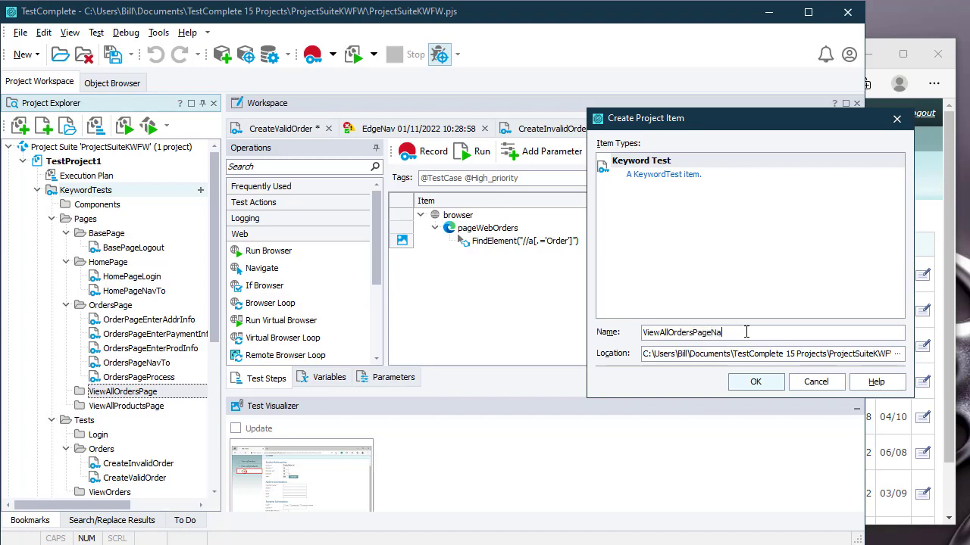
pyautogui.write('vTo')
pyautogui.click(765, 385)
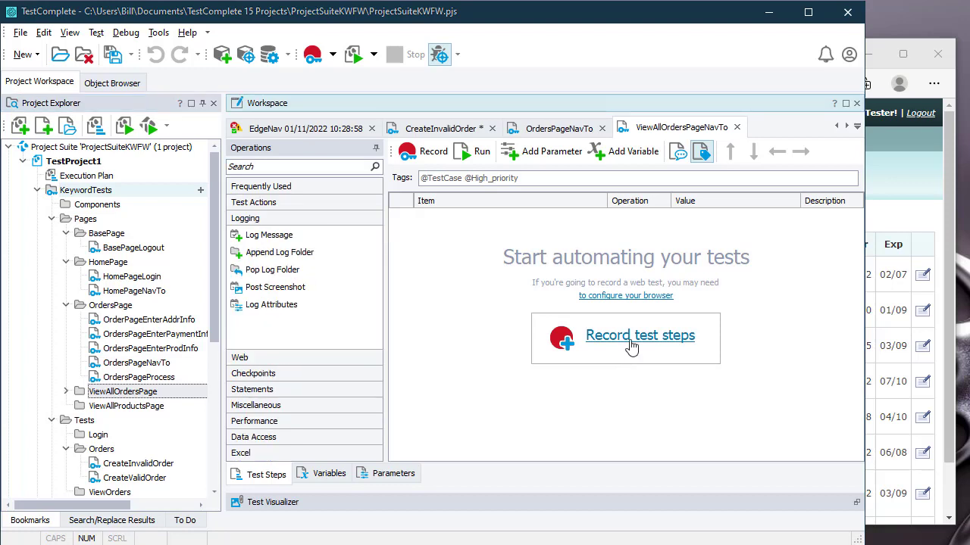
# Step: Record a click on the View all orders link into ViewAllOrdersPageNavTo
pyautogui.click(631, 335)
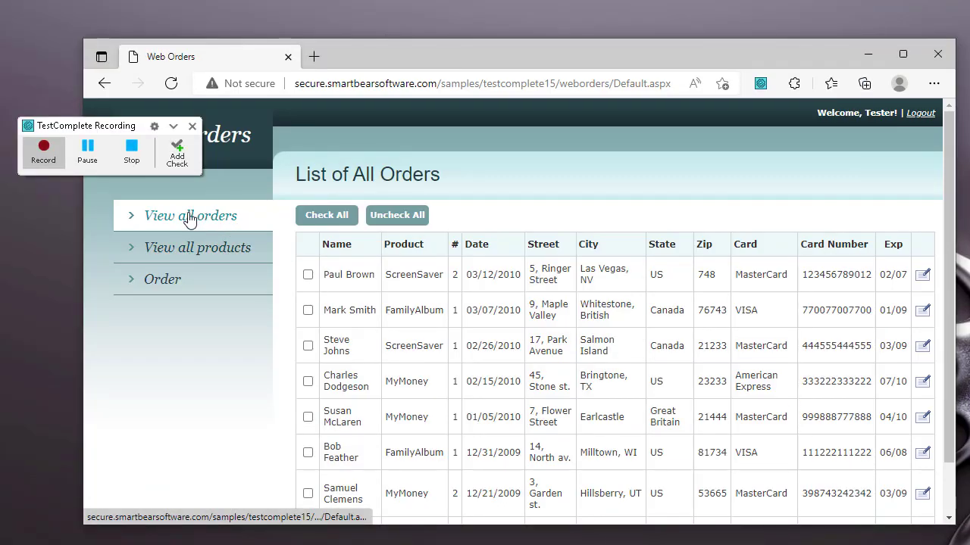
pyautogui.moveTo(182, 219)
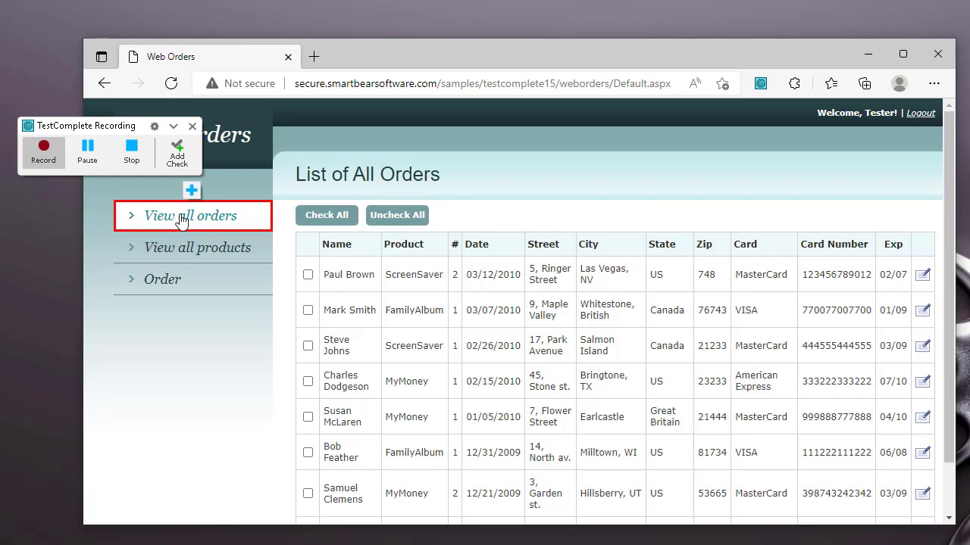
pyautogui.click(131, 147)
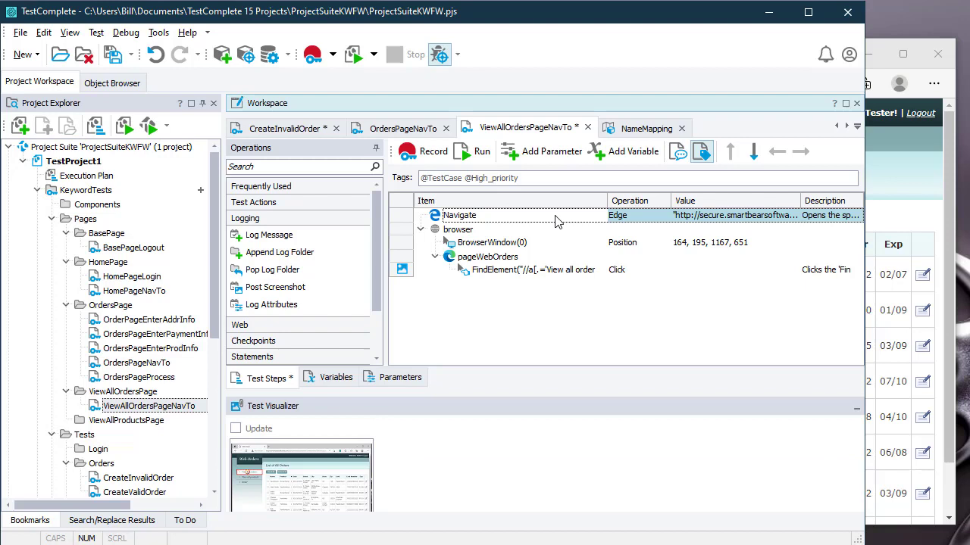
# Step: Delete the recorded Navigate and BrowserWindow(0) position steps from ViewAllOrdersPageNavTo
pyautogui.press('Delete')
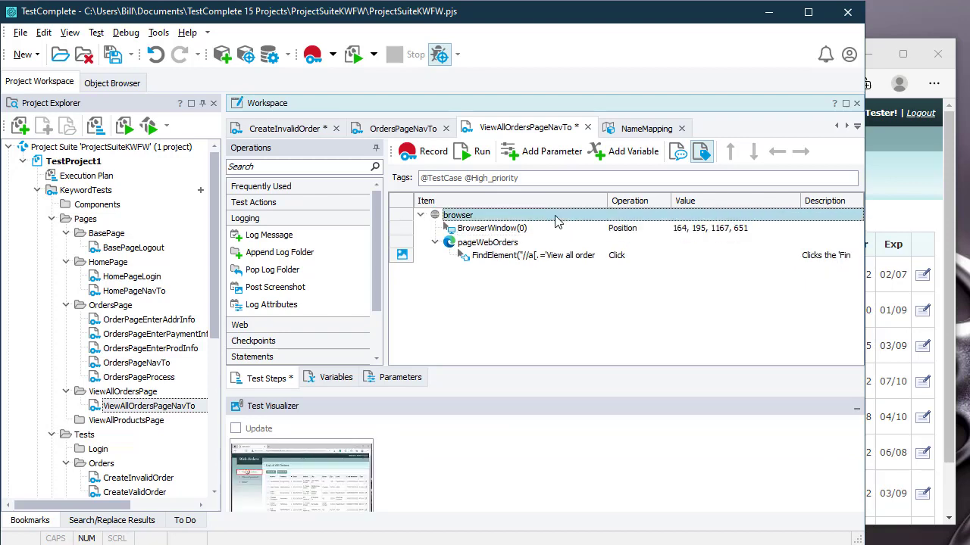
pyautogui.press('Down')
pyautogui.press('Down')
pyautogui.press('Down')
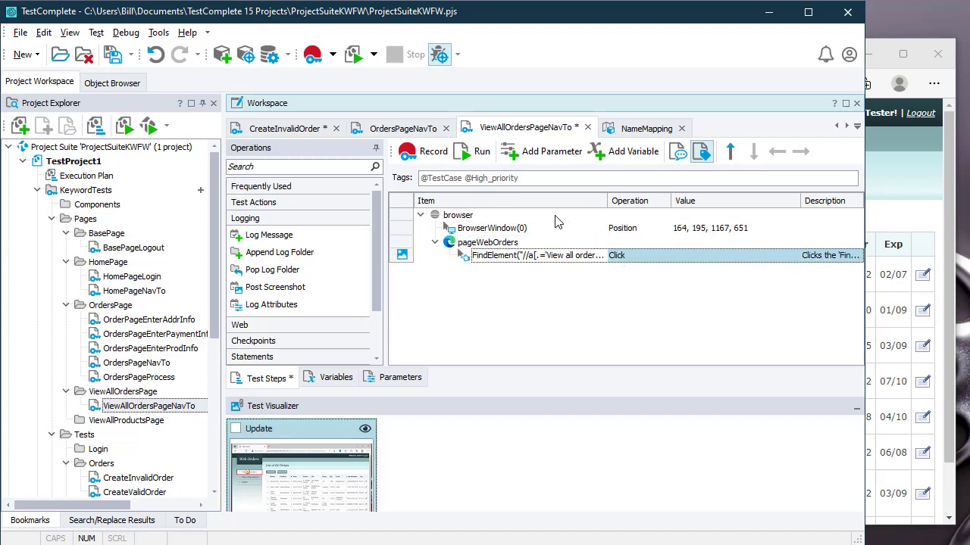
pyautogui.press('Up')
pyautogui.press('Up')
pyautogui.press('Up')
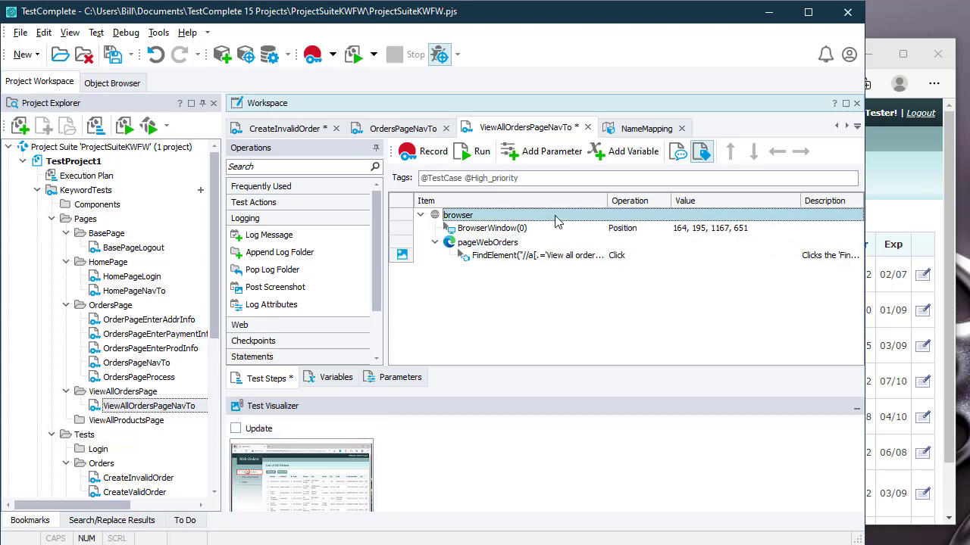
pyautogui.press('Down')
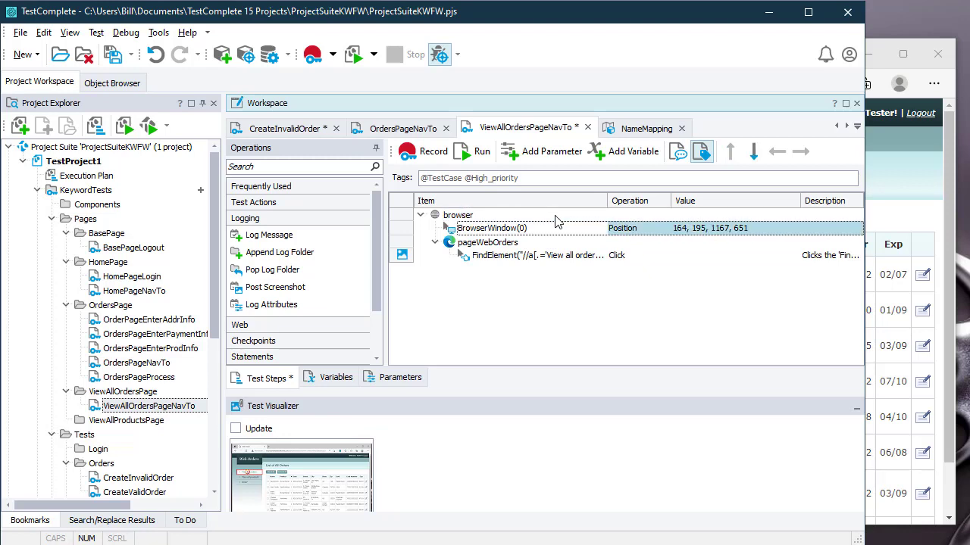
pyautogui.press('Delete')
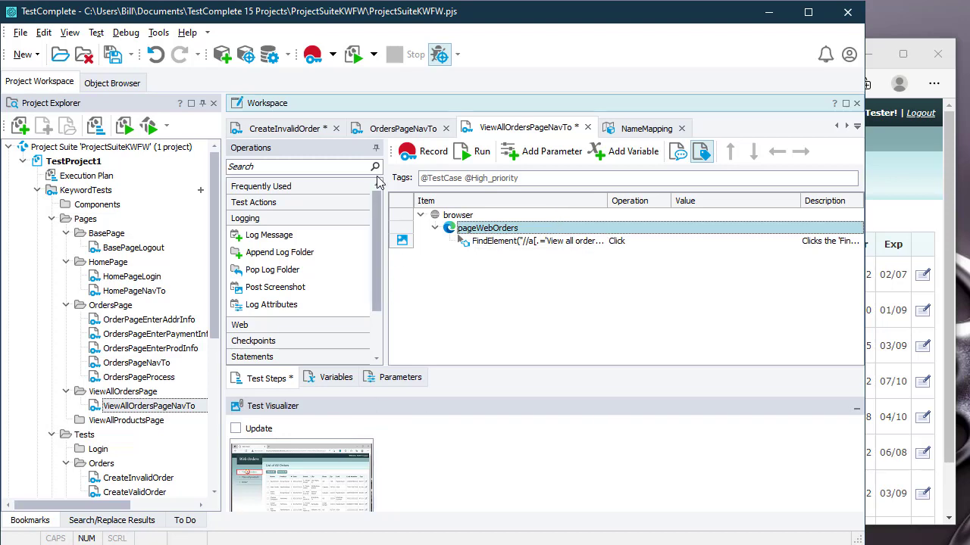
pyautogui.rightClick(154, 399)
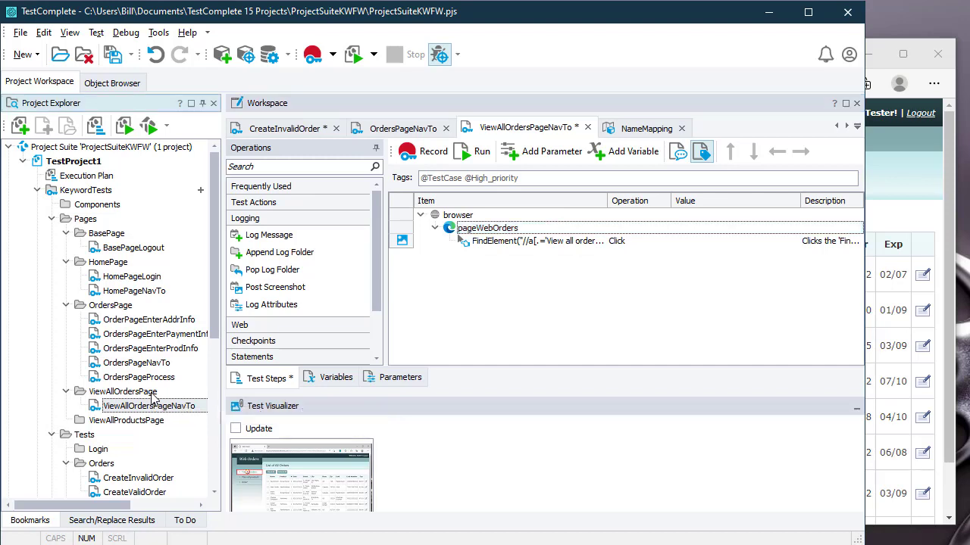
pyautogui.moveTo(236, 409)
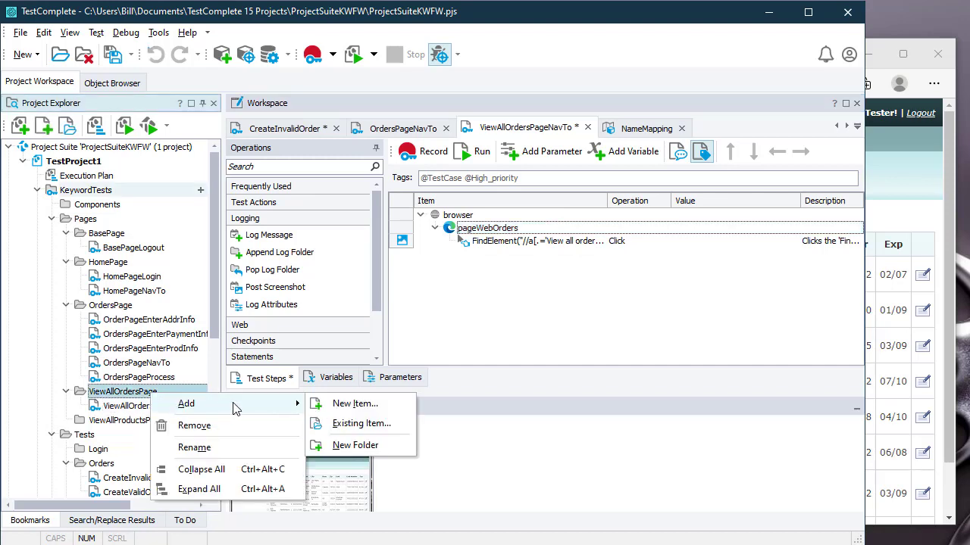
pyautogui.click(343, 403)
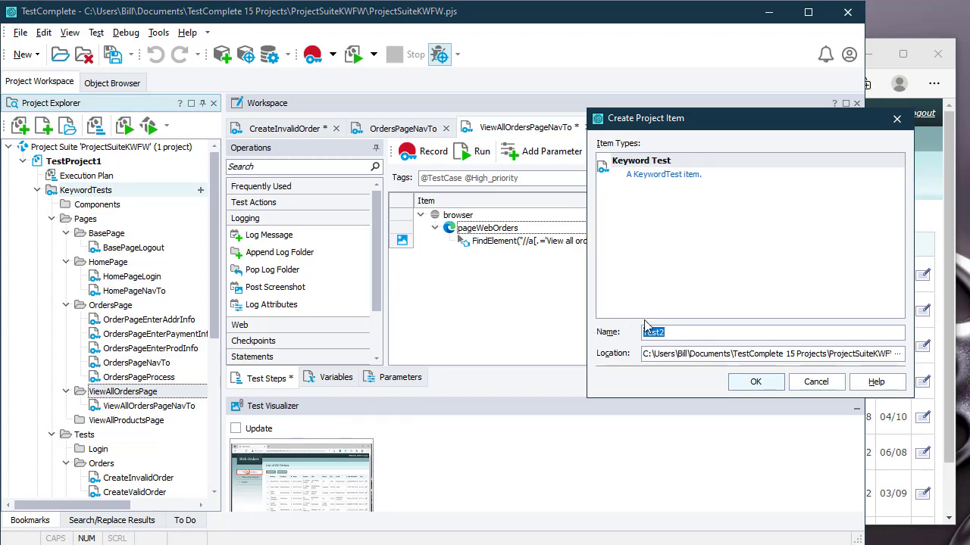
pyautogui.write('ViewAllOrdersSelectOrder')
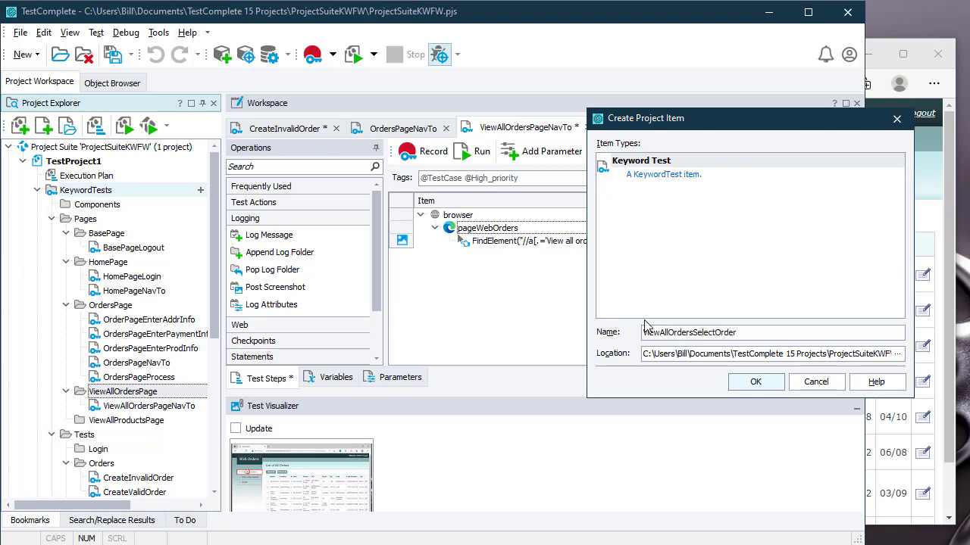
pyautogui.click(758, 383)
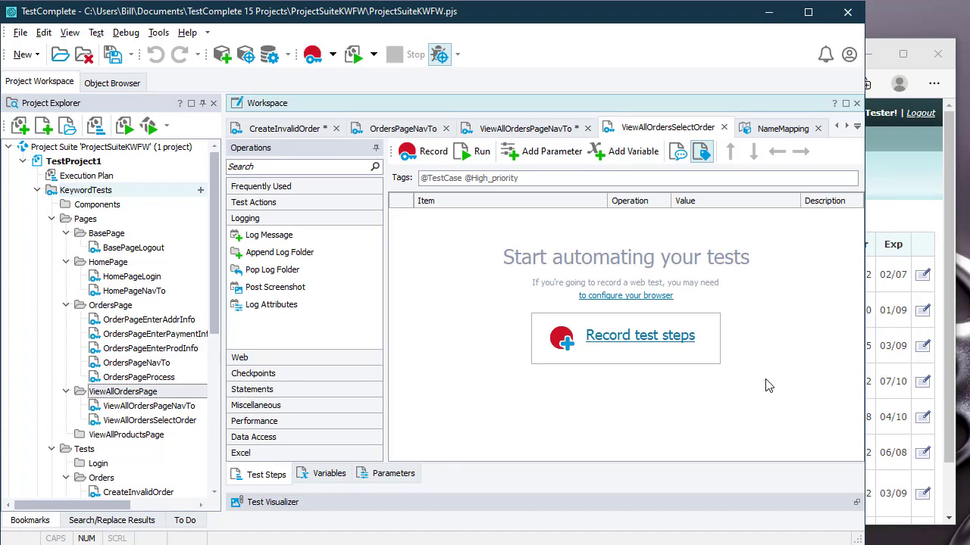
# Step: Record ticking the first order's checkbox into ViewAllOrdersSelectOrder
pyautogui.click(649, 345)
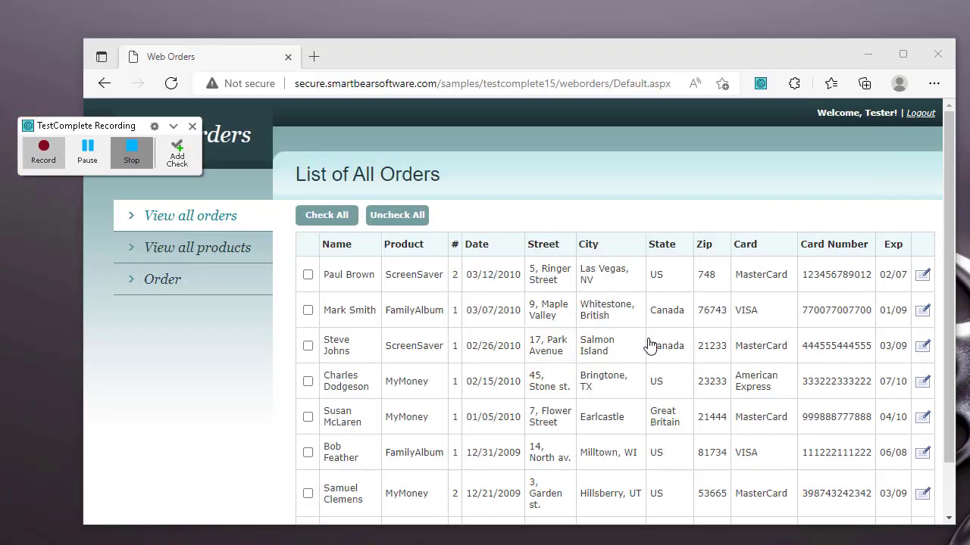
pyautogui.click(307, 275)
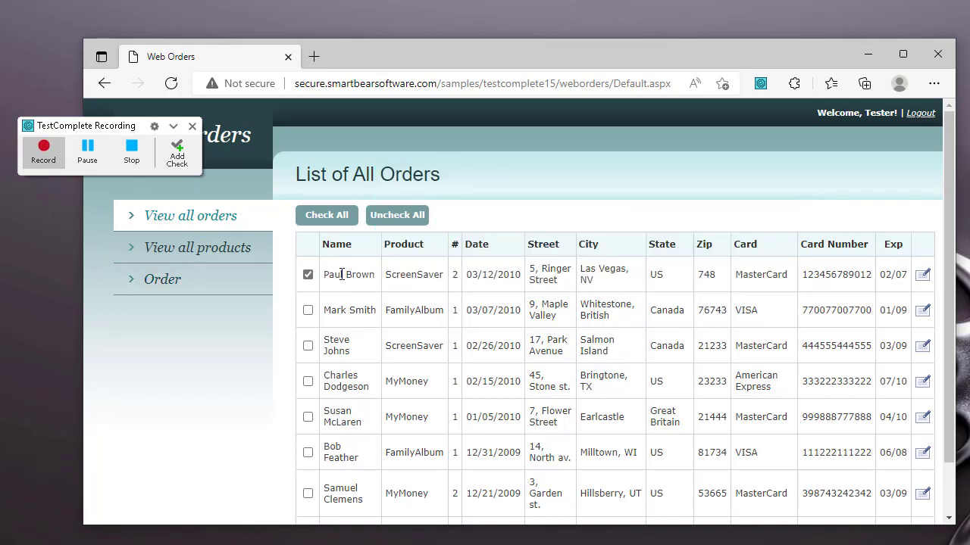
pyautogui.click(133, 162)
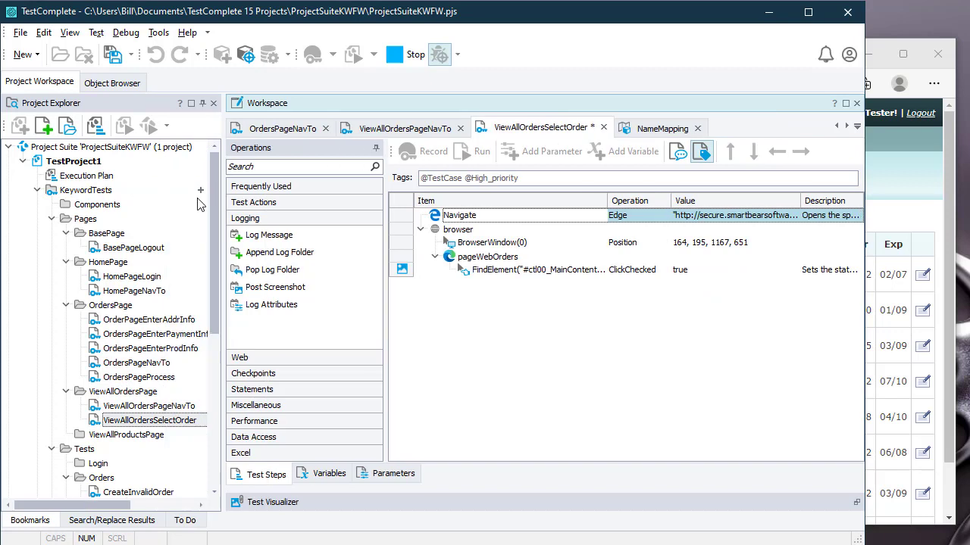
# Step: Delete the recorded Navigate and BrowserWindow(0) steps, leaving only the ClickChecked step
pyautogui.press('Delete')
pyautogui.click(636, 227)
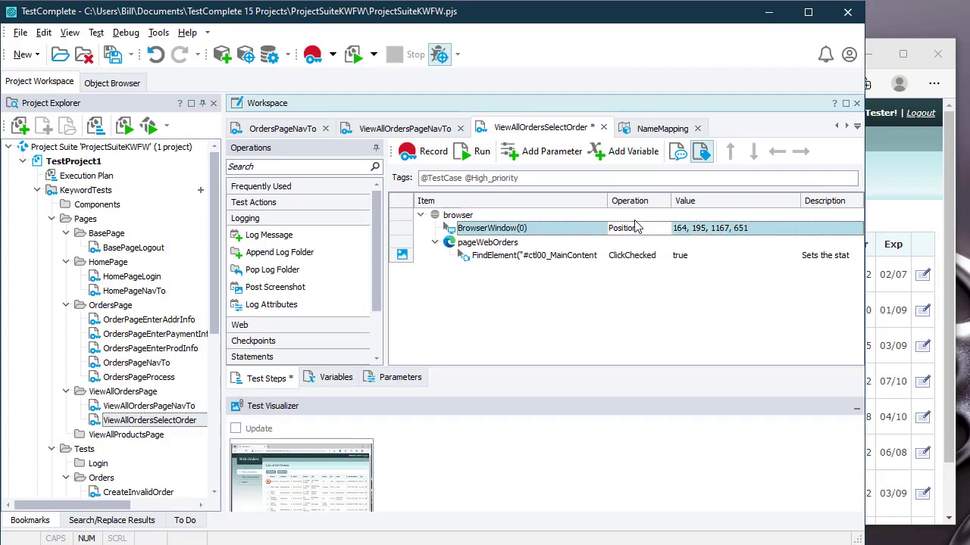
pyautogui.press('Delete')
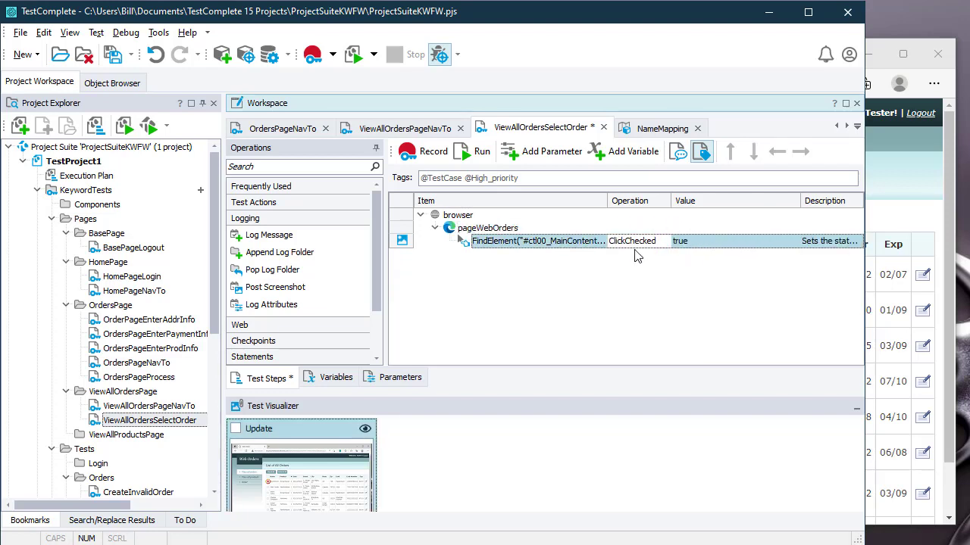
pyautogui.click(403, 380)
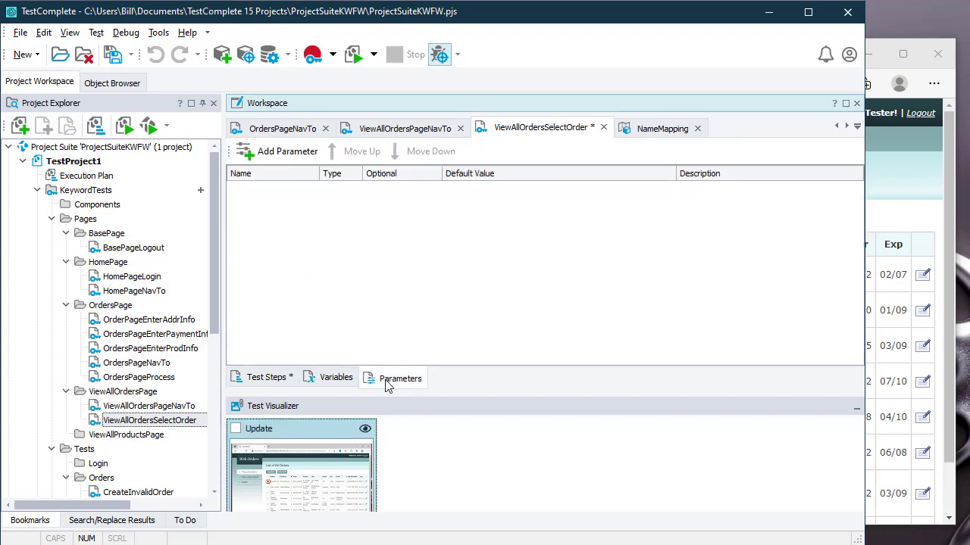
pyautogui.click(262, 379)
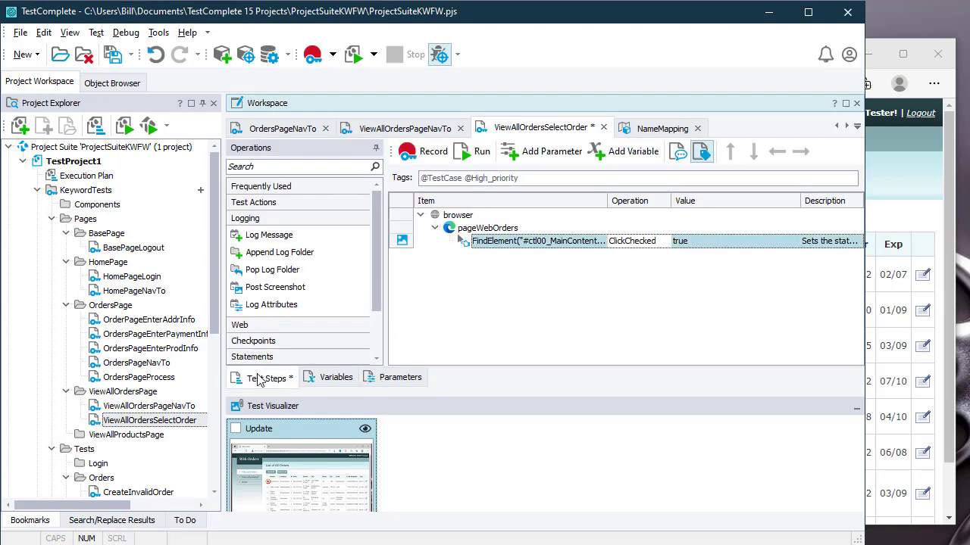
# Step: Add a new keyword test named ViewAllOrdersPageSelectAll under the ViewAllOrdersPage folder
pyautogui.rightClick(134, 394)
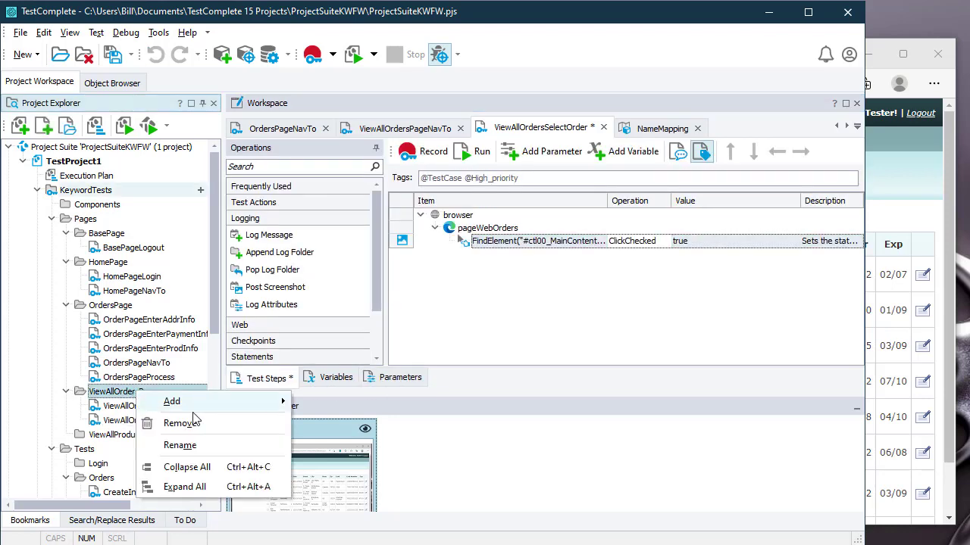
pyautogui.moveTo(201, 402)
pyautogui.click(342, 402)
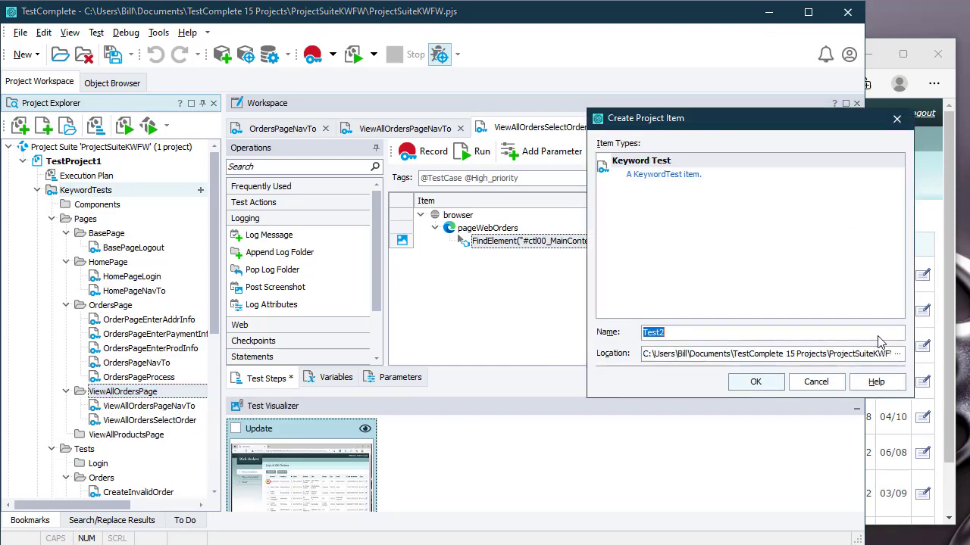
pyautogui.write('ViewAllOrdersPageSelectAll')
pyautogui.click(770, 388)
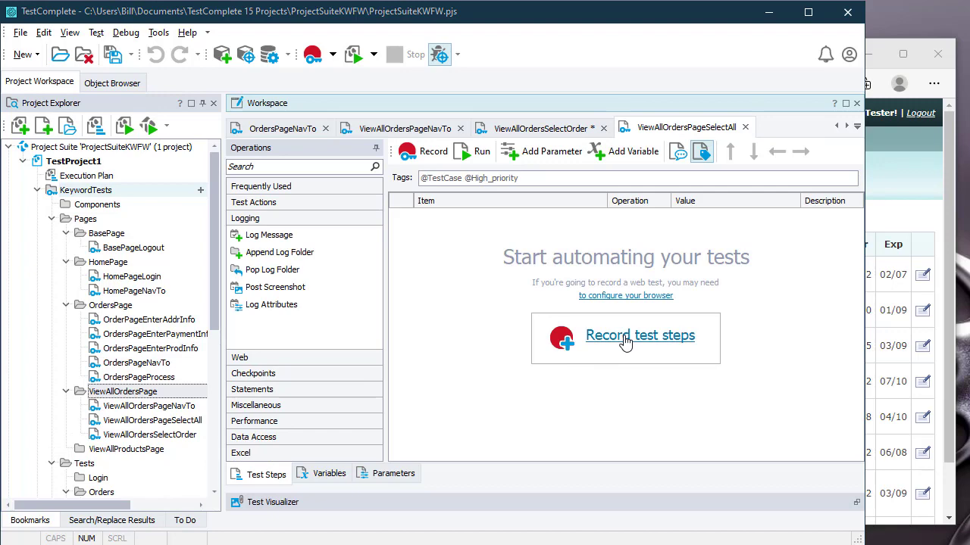
# Step: Record selecting all orders, then delete the Navigate and BrowserWindow(0) steps
pyautogui.click(626, 342)
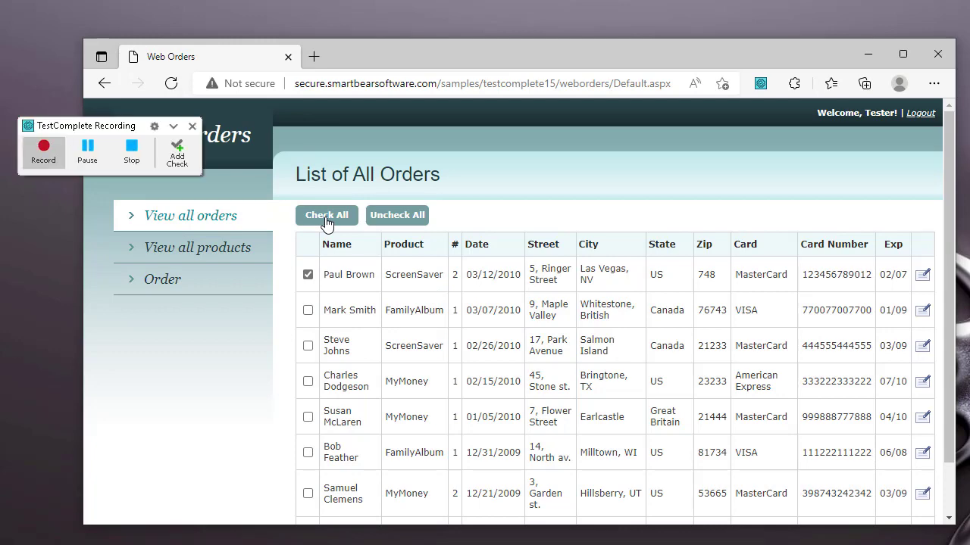
pyautogui.click(131, 151)
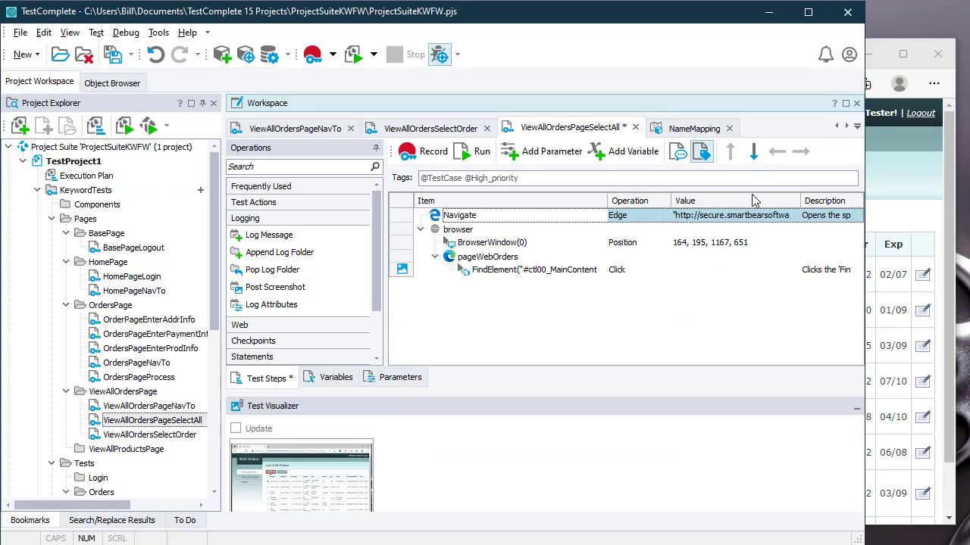
pyautogui.press('Delete')
pyautogui.press('Down')
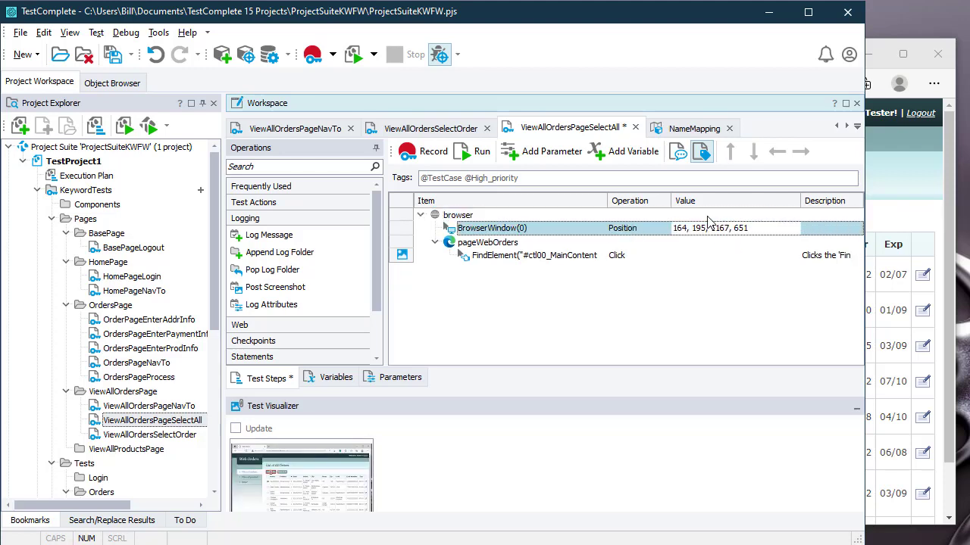
pyautogui.press('Delete')
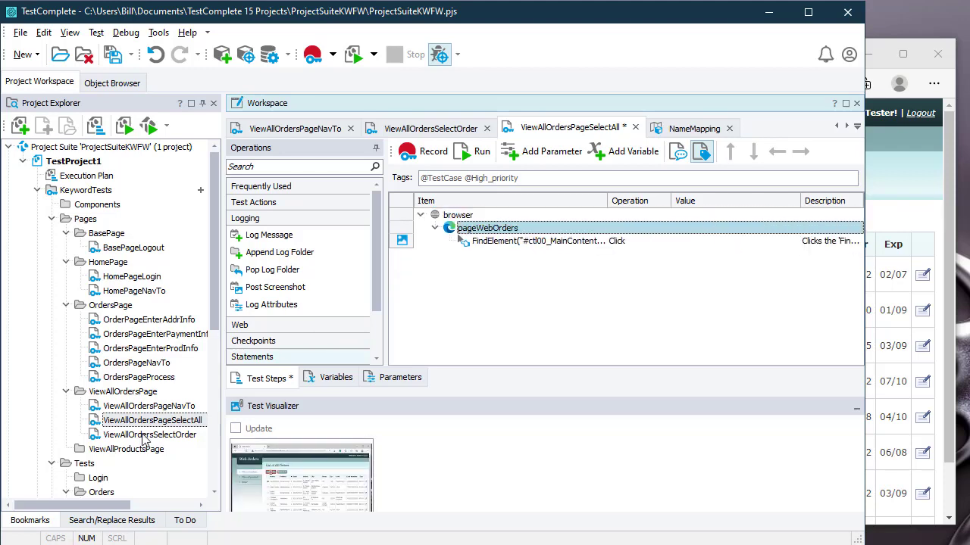
pyautogui.click(147, 393)
# Step: Add a new keyword test named ViewAllOrdersPageDeselectAll under the ViewAllOrdersPage folder
pyautogui.rightClick(147, 397)
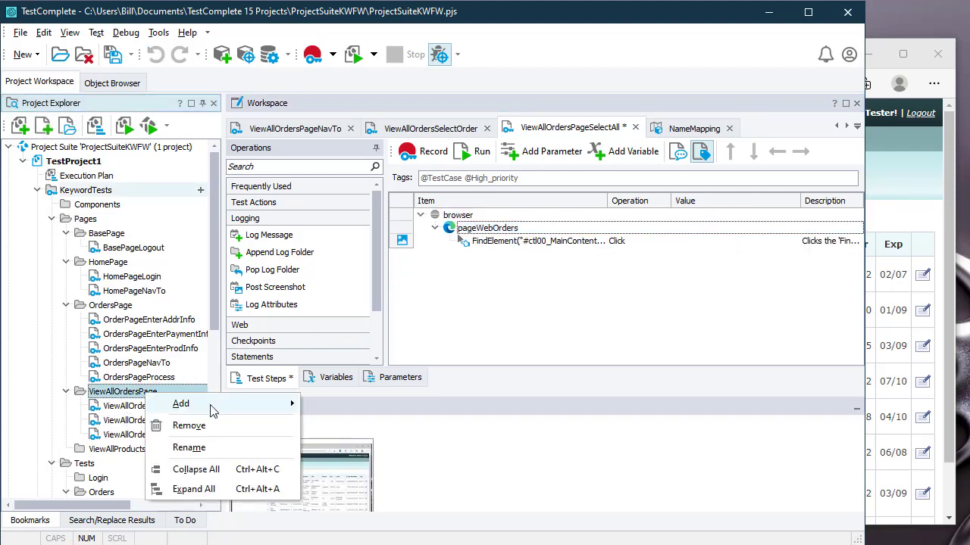
pyautogui.moveTo(212, 406)
pyautogui.click(347, 404)
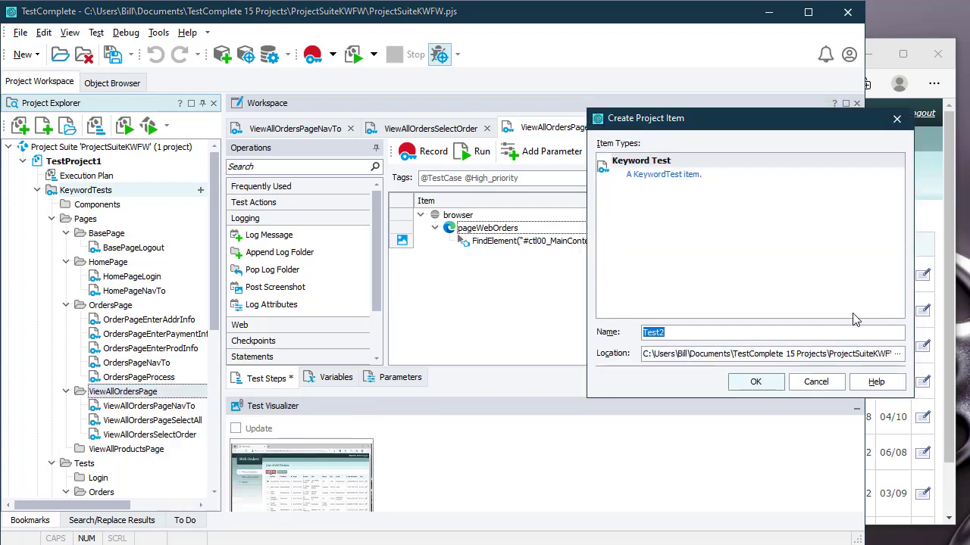
pyautogui.write('ViewAllOrdersPage')
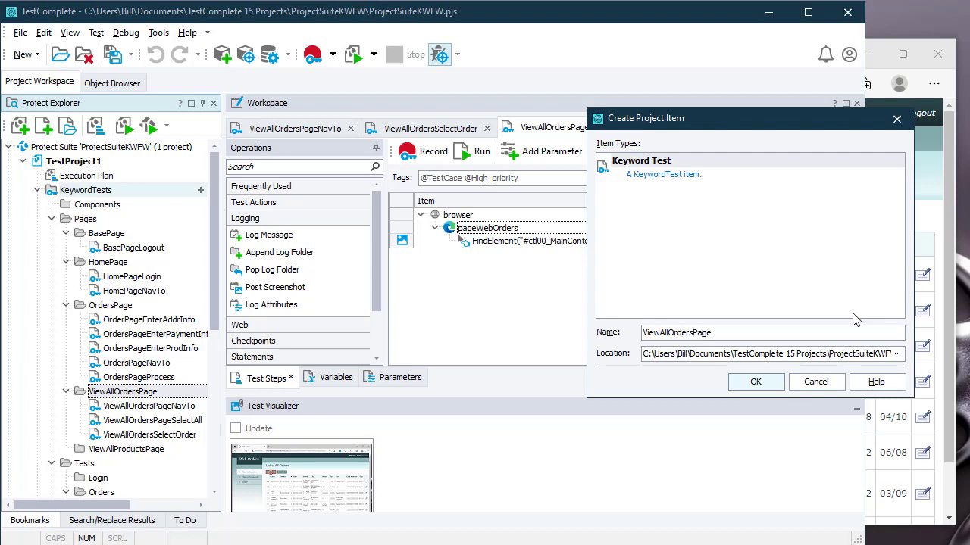
pyautogui.write('DeselectAll')
pyautogui.press('Return')
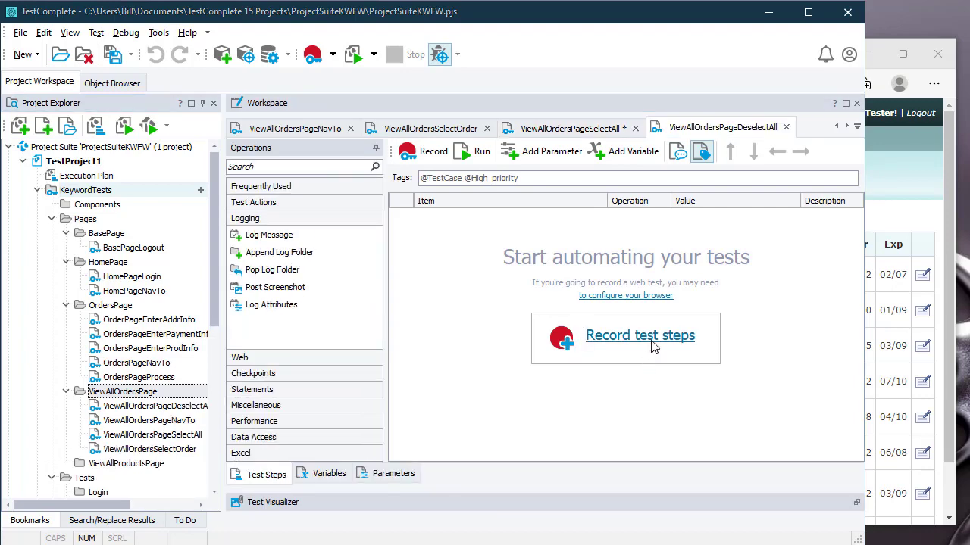
# Step: Record clearing every order's checkbox, then delete the Navigate and BrowserWindow(0) steps
pyautogui.click(639, 336)
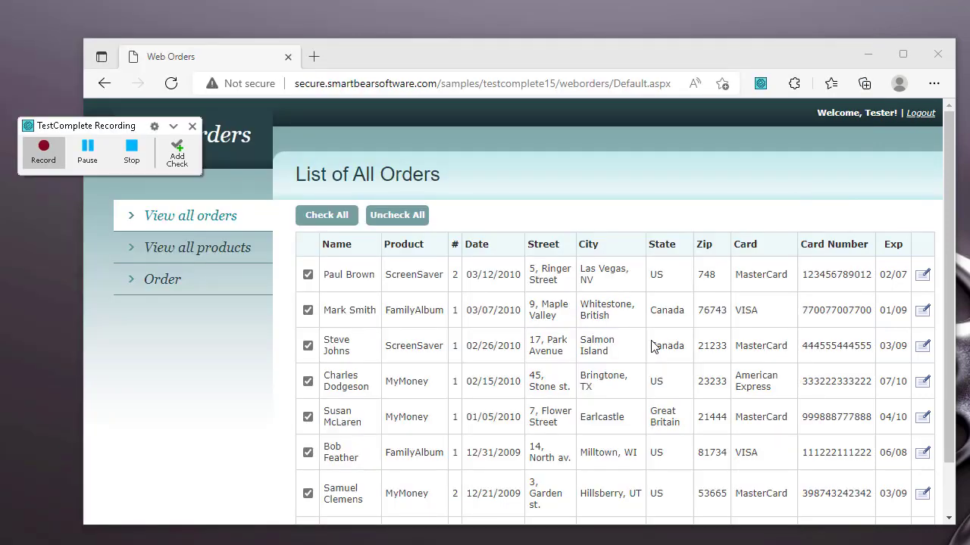
pyautogui.click(401, 217)
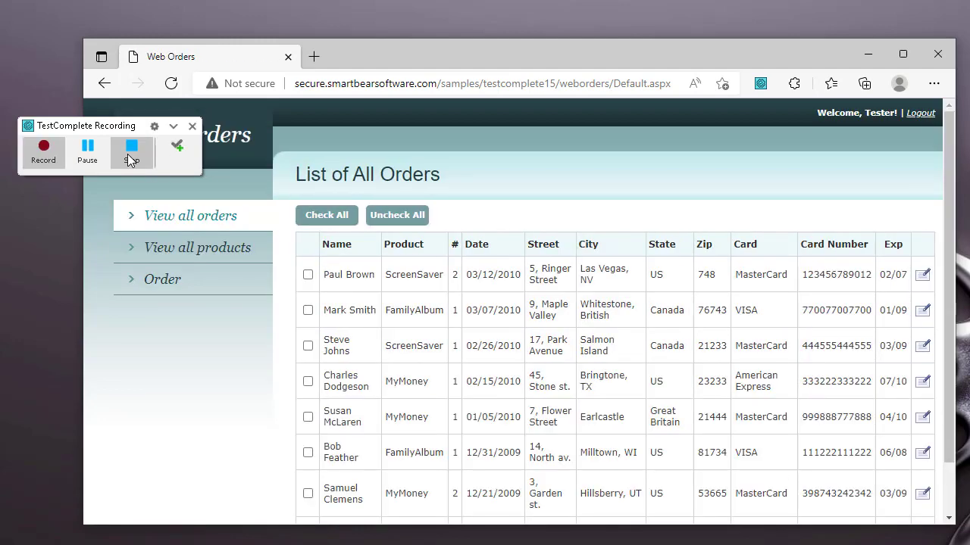
pyautogui.click(131, 153)
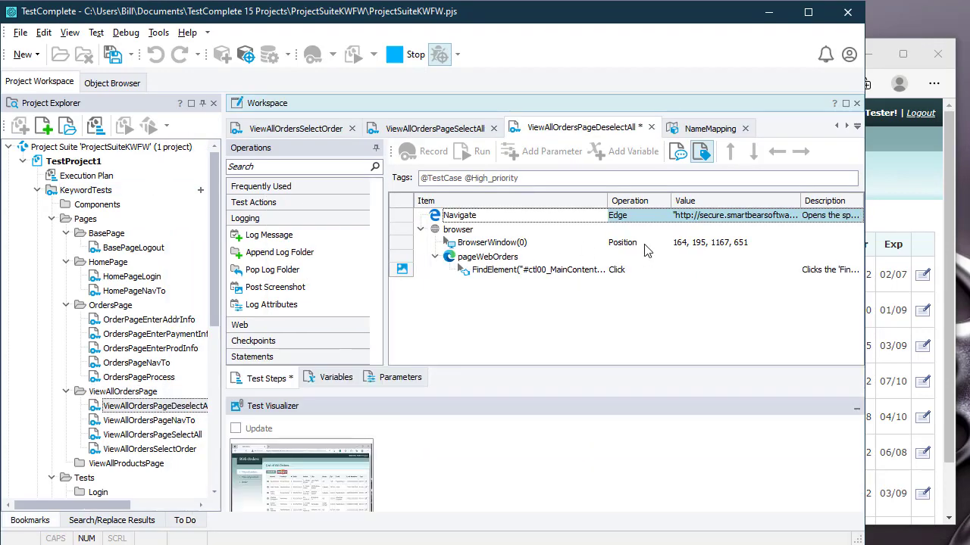
pyautogui.press('Delete')
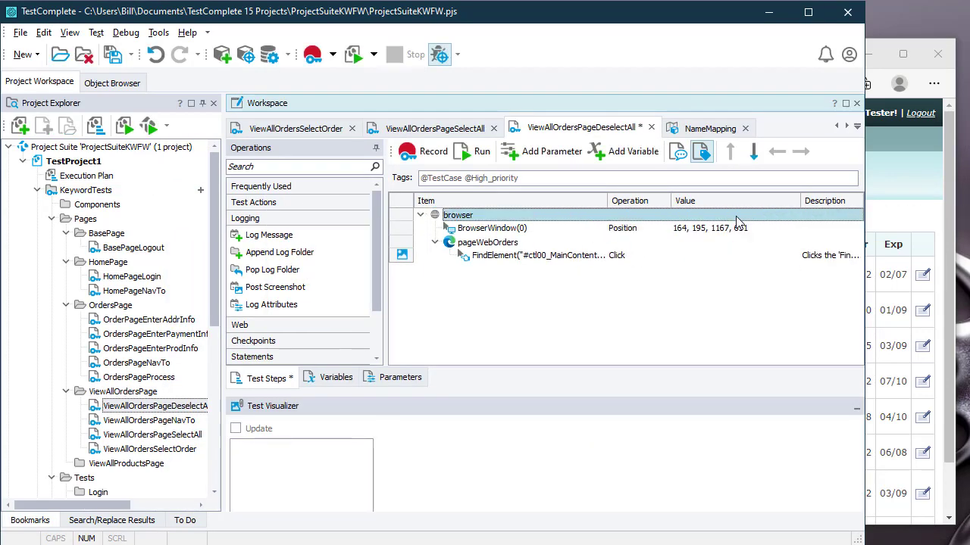
pyautogui.click(736, 222)
pyautogui.press('Delete')
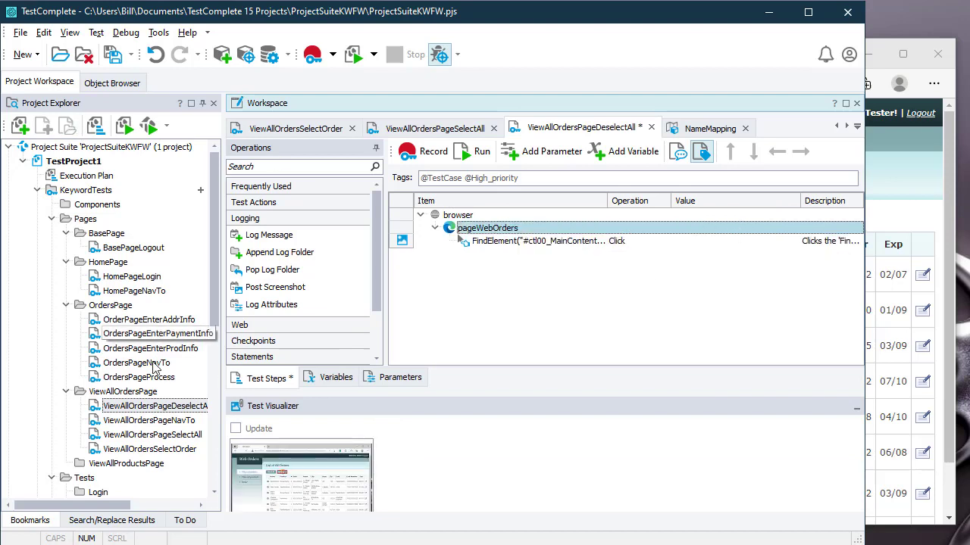
pyautogui.rightClick(152, 392)
# Step: Create the ViewAllOrdersPageModifyOrder keyword test in ViewAllOrdersPage and begin recording it
pyautogui.moveTo(214, 417)
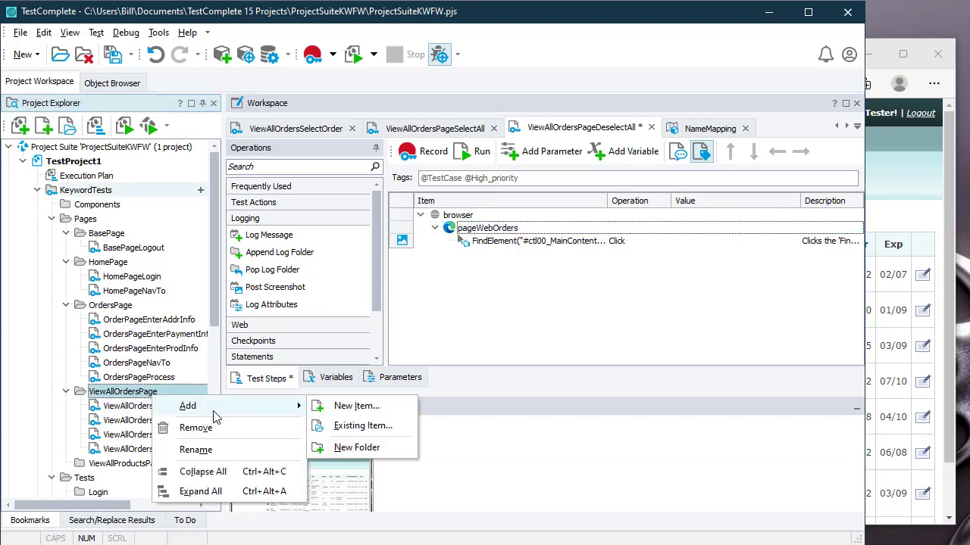
pyautogui.click(354, 408)
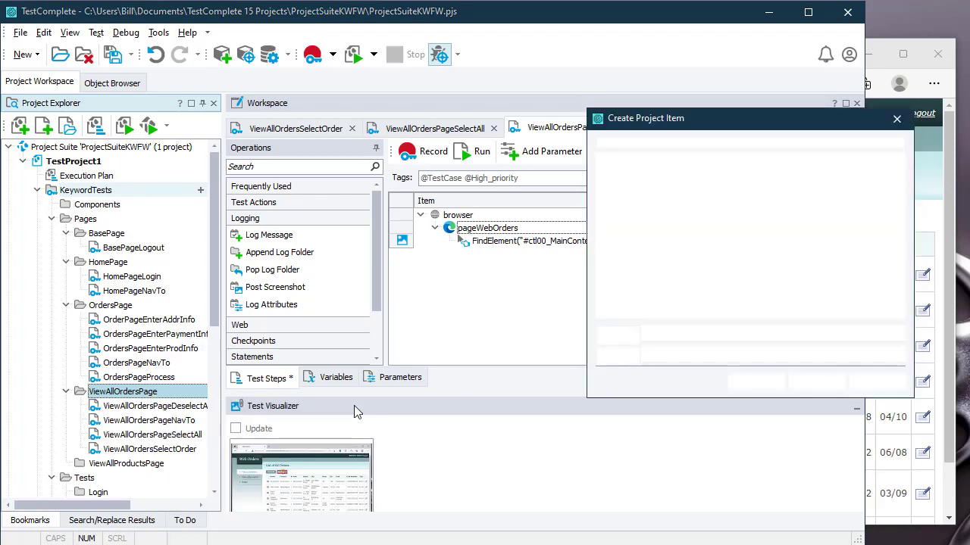
pyautogui.write('View')
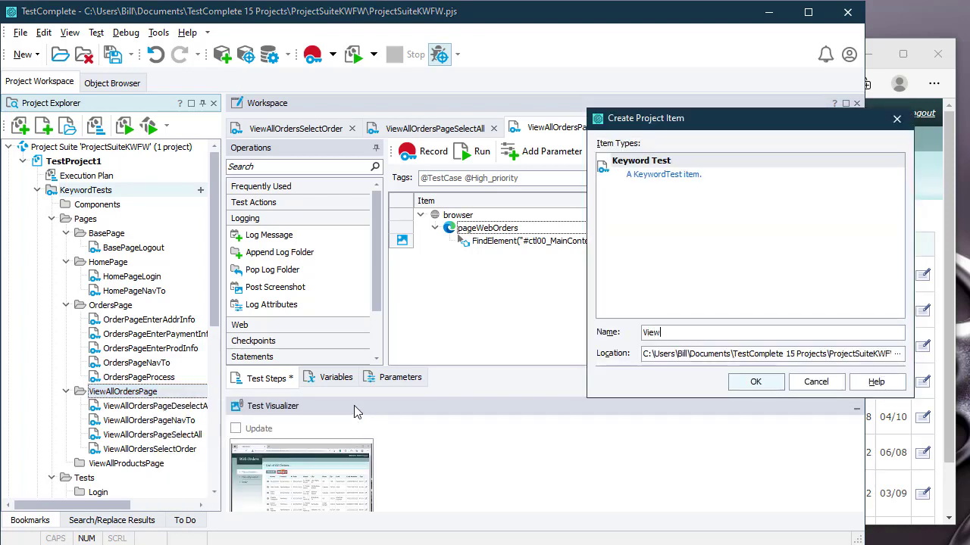
pyautogui.write('AllOrdersPageModifyOrder')
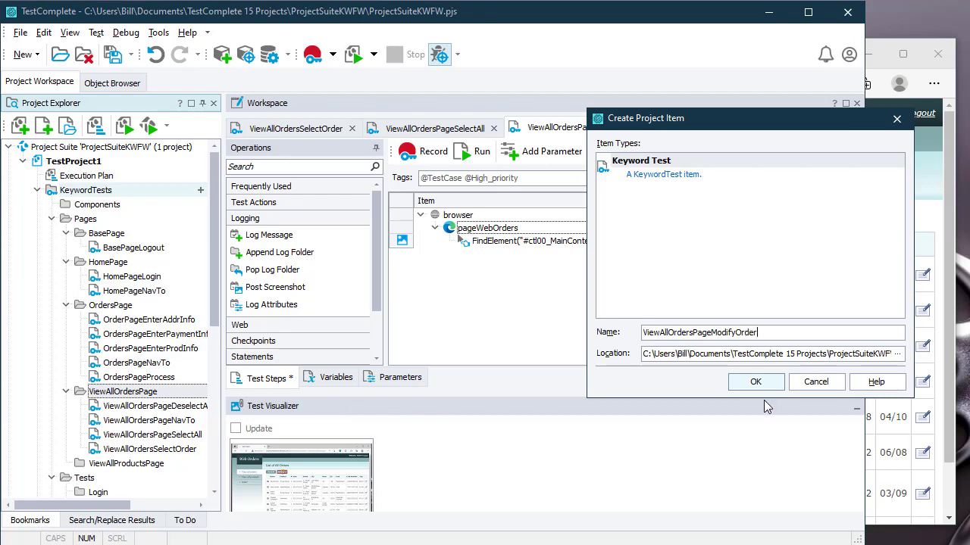
pyautogui.click(761, 383)
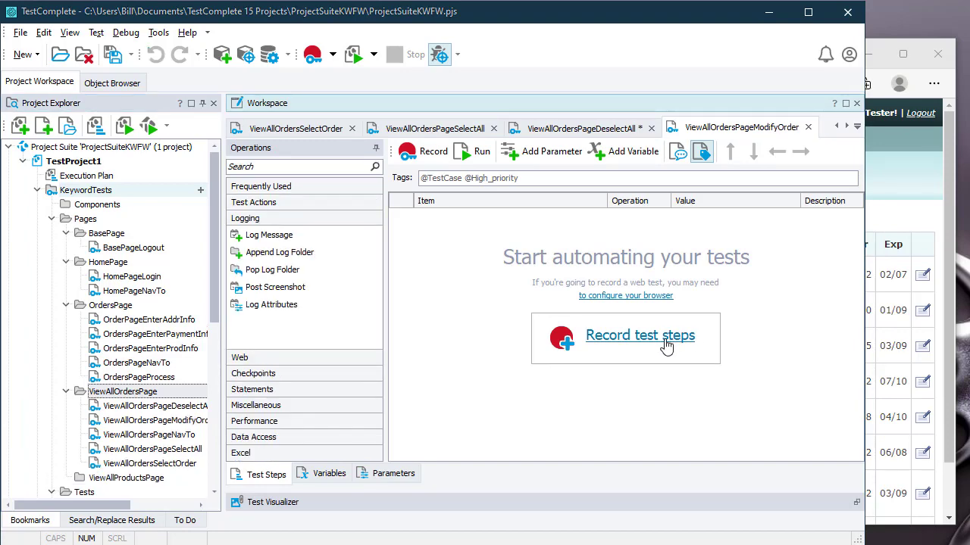
pyautogui.click(666, 345)
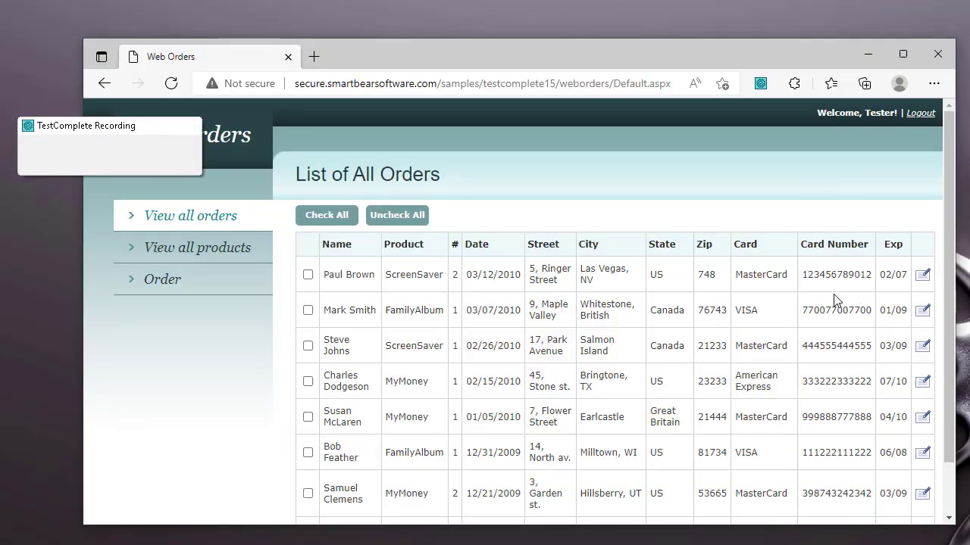
# Step: Open the first order for editing and start a Text or property checkpoint
pyautogui.click(921, 279)
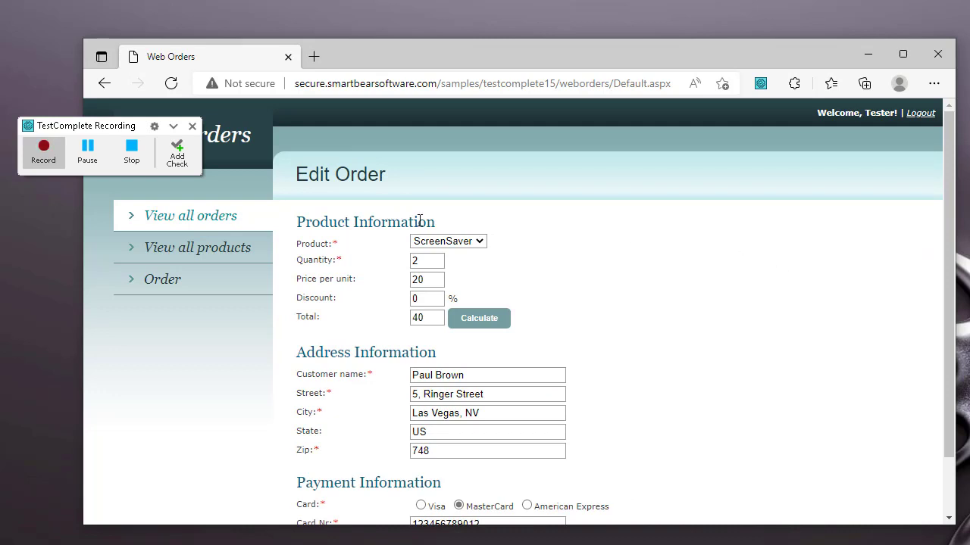
pyautogui.click(183, 158)
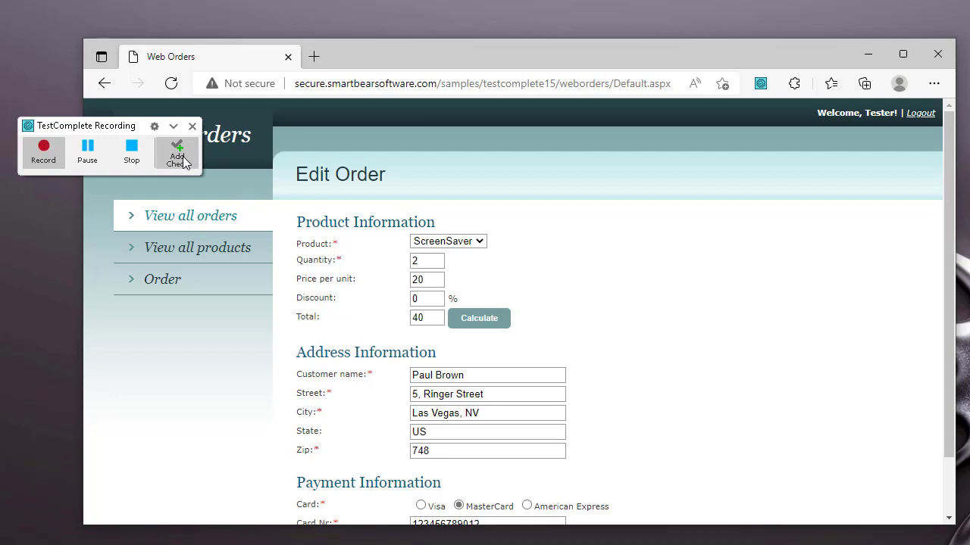
pyautogui.click(181, 160)
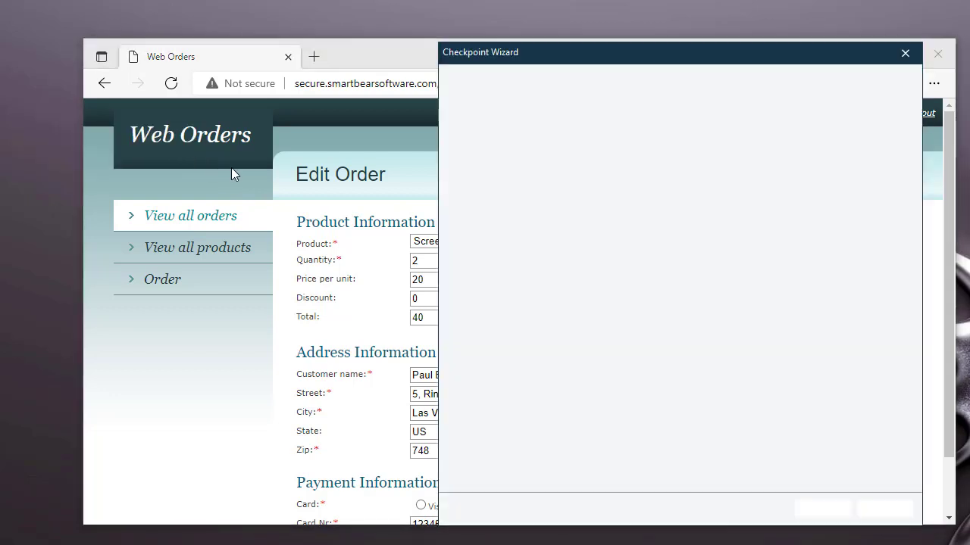
pyautogui.click(542, 135)
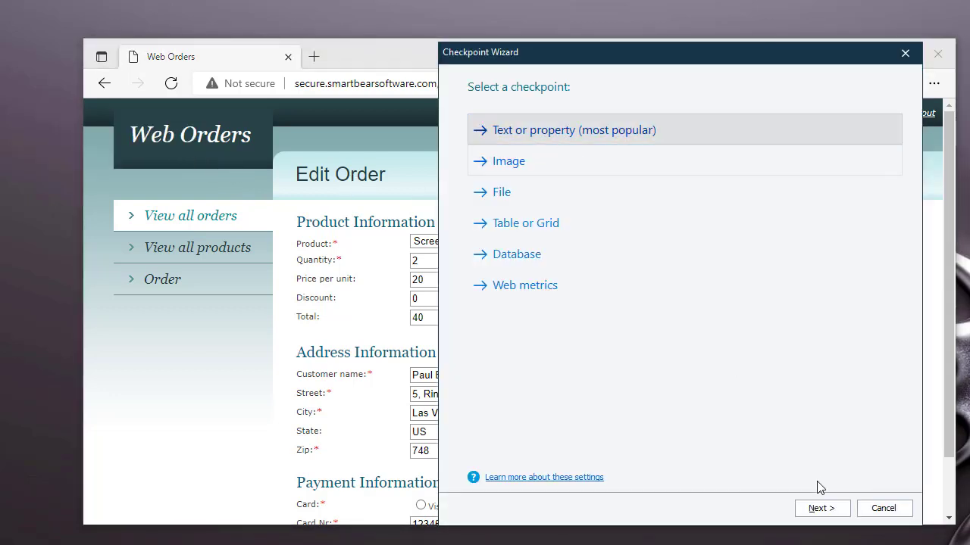
pyautogui.click(817, 512)
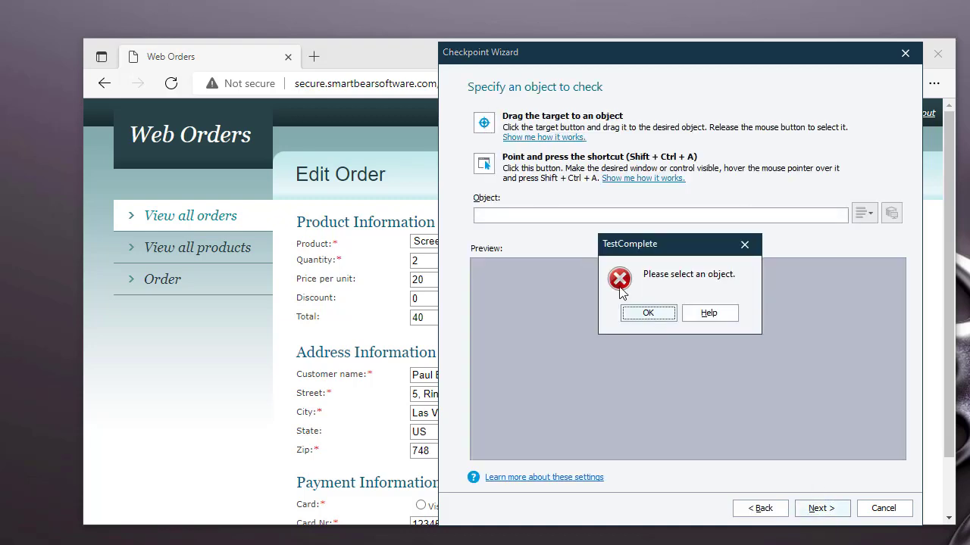
# Step: Target the Edit Order page heading and check that its contentText equals Edit Order
pyautogui.click(653, 318)
pyautogui.moveTo(484, 123); pyautogui.dragTo(324, 170)
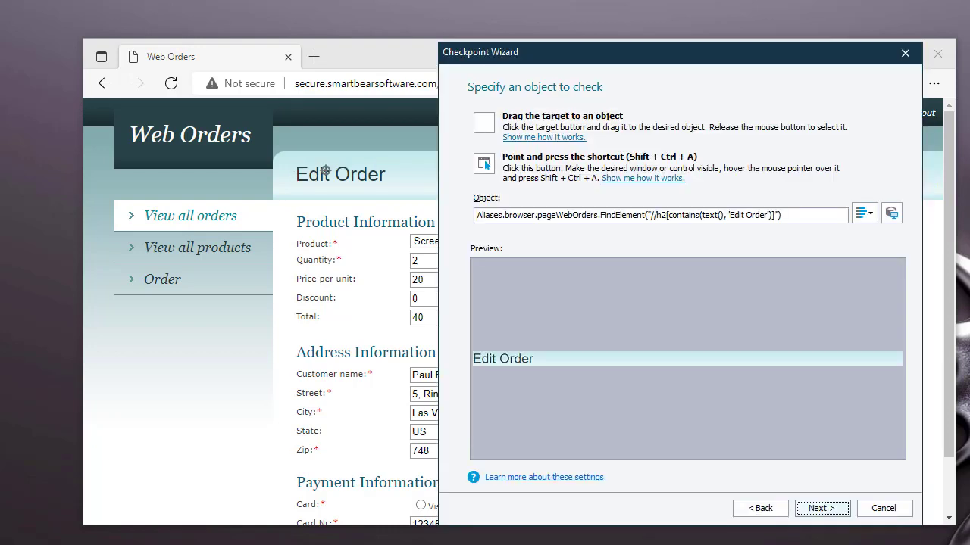
pyautogui.moveTo(325, 171); pyautogui.dragTo(326, 171)
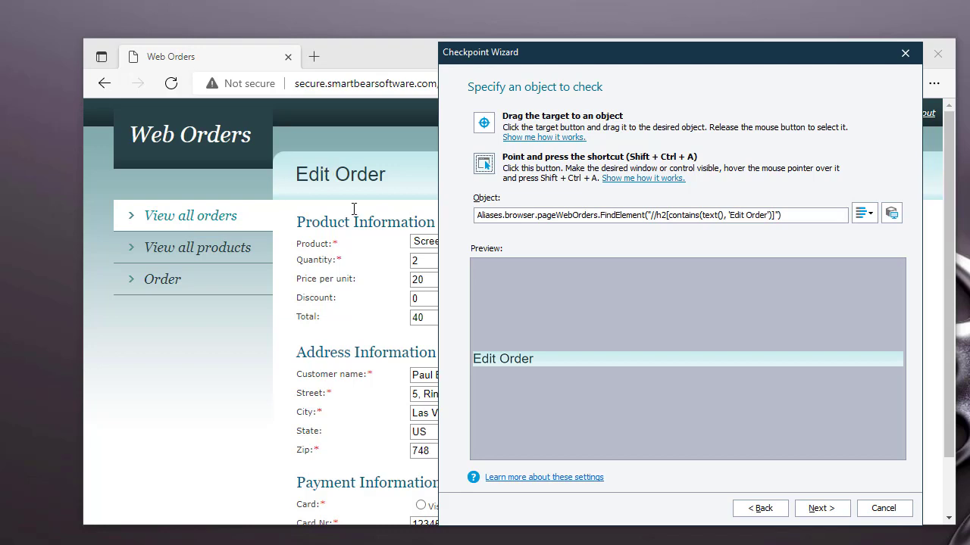
pyautogui.click(824, 511)
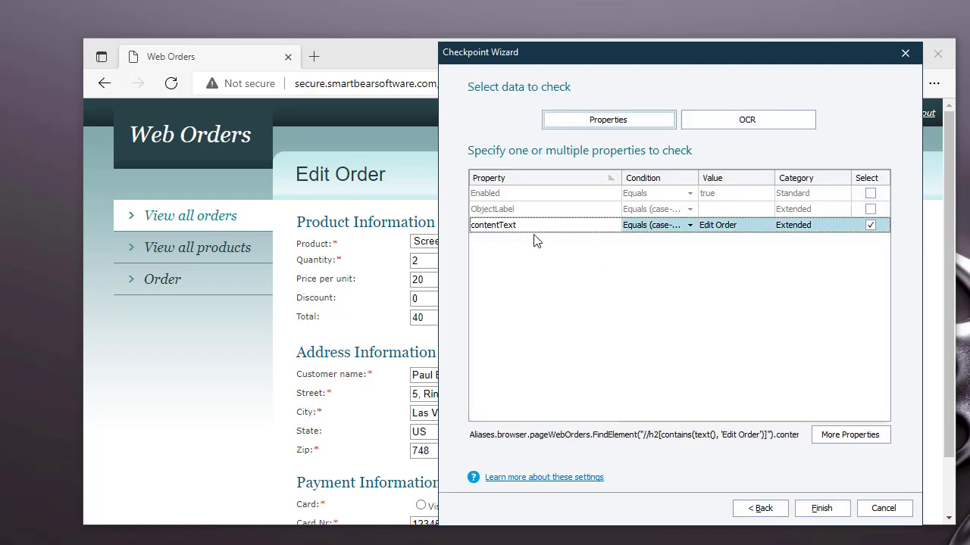
pyautogui.click(822, 510)
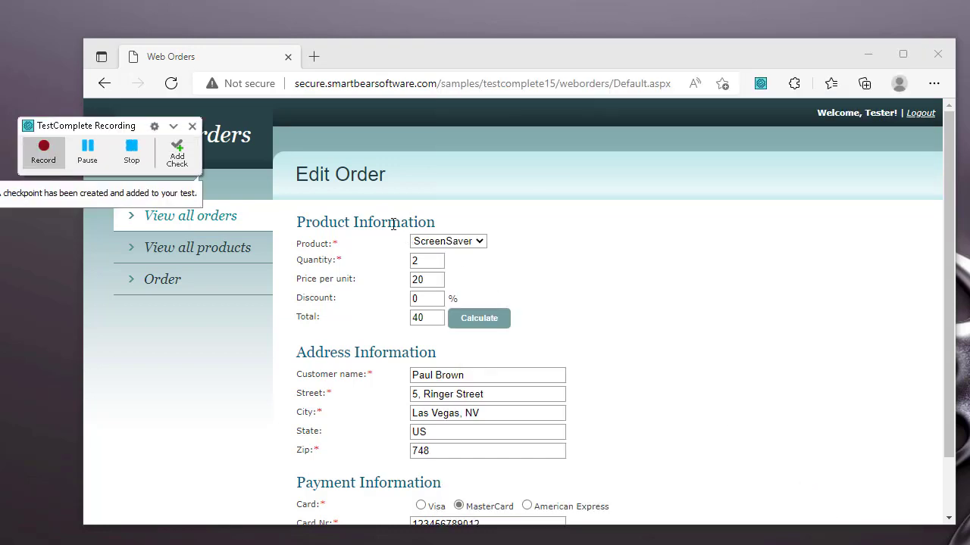
# Step: Stop recording, delete the Navigate step, and widen the Item column to review the remaining steps
pyautogui.moveTo(393, 225)
pyautogui.click(133, 151)
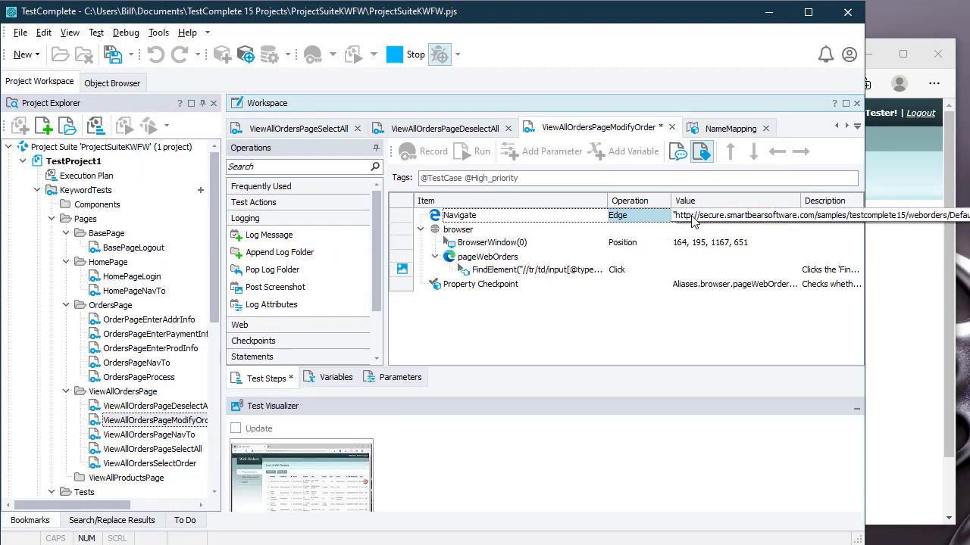
pyautogui.press('Delete')
pyautogui.press('Delete')
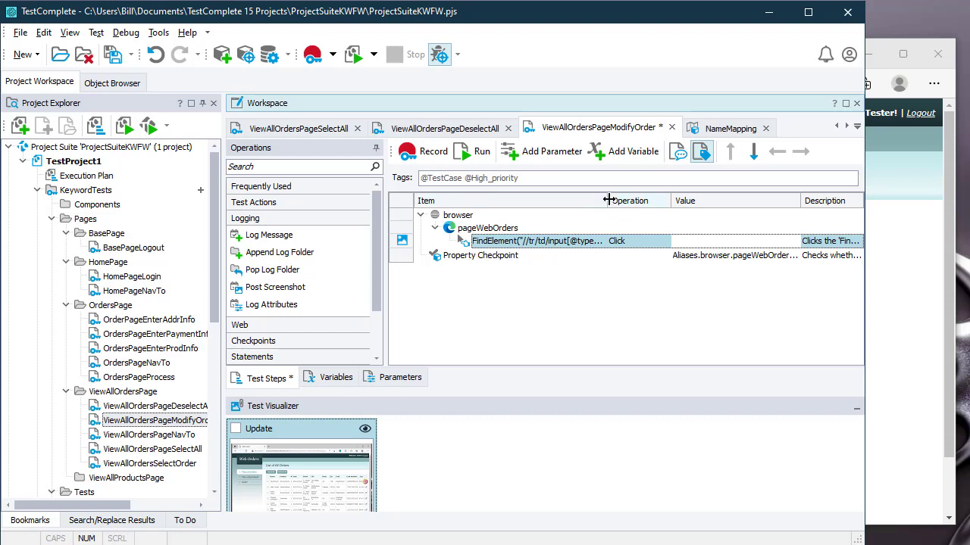
pyautogui.moveTo(658, 200); pyautogui.dragTo(683, 201)
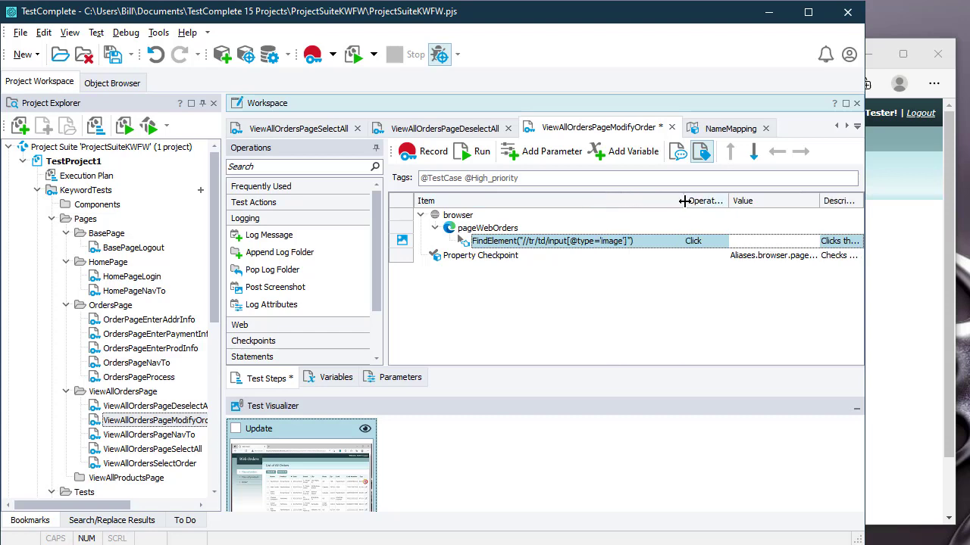
pyautogui.click(734, 259)
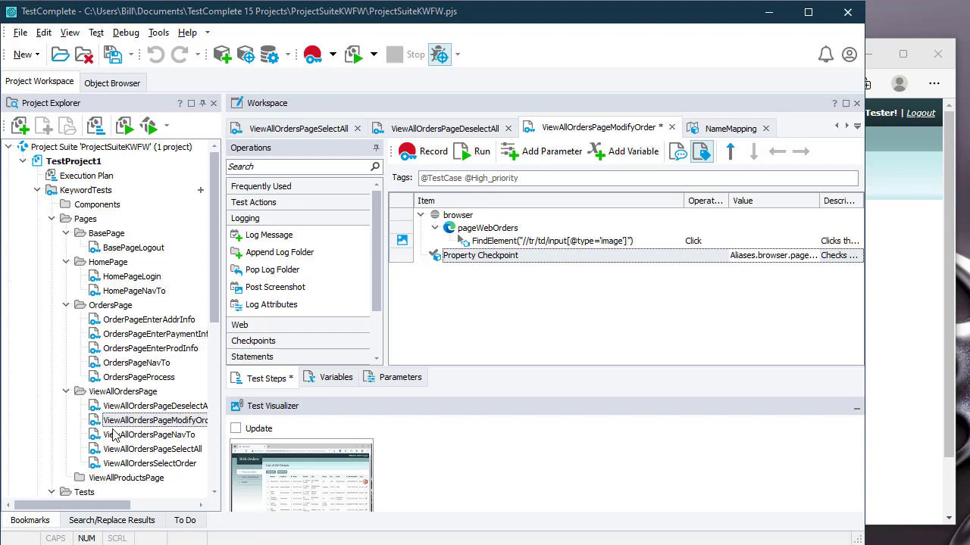
pyautogui.click(128, 407)
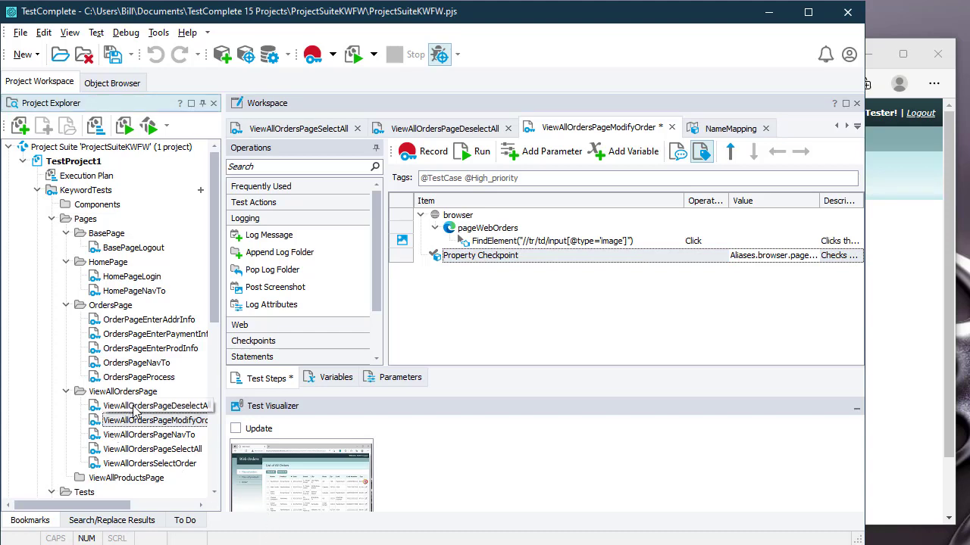
pyautogui.click(156, 465)
pyautogui.scroll(-4, 129, 402)
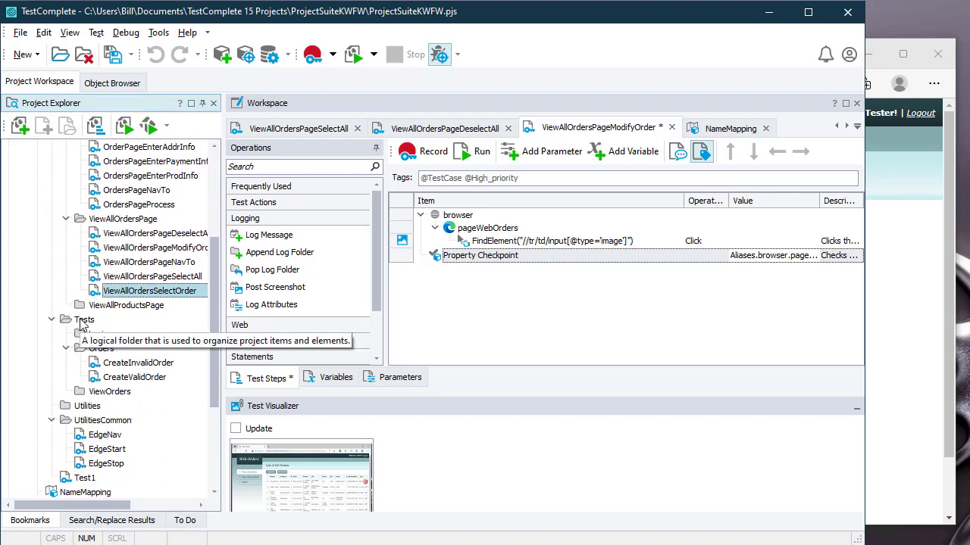
# Step: Create the ViewAllOrdersSelectAll keyword test in the Tests > ViewOrders folder
pyautogui.click(114, 392)
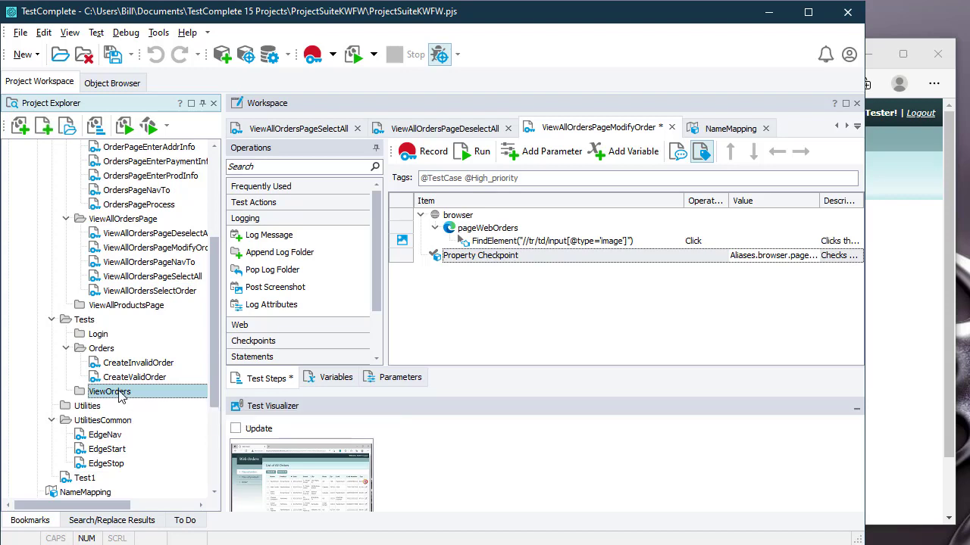
pyautogui.rightClick(128, 392)
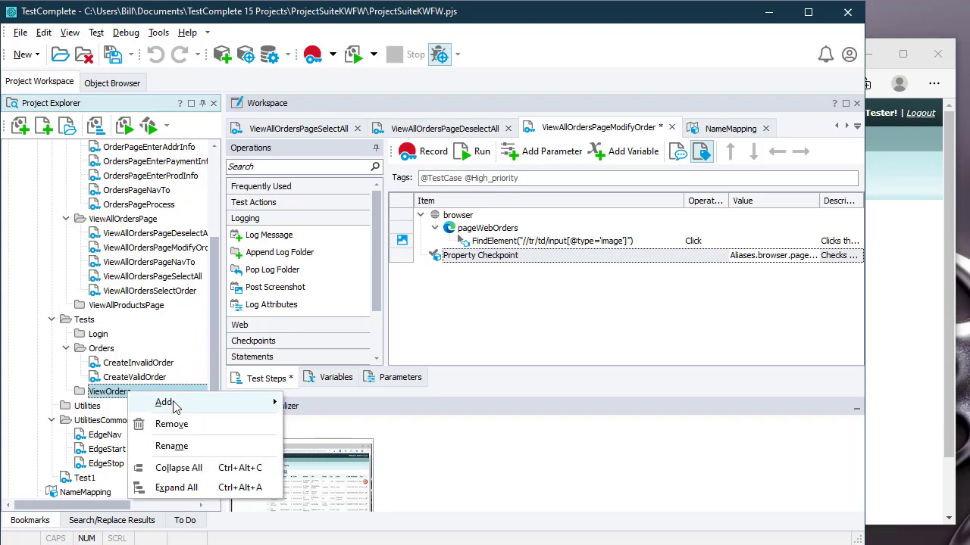
pyautogui.moveTo(174, 407)
pyautogui.click(346, 404)
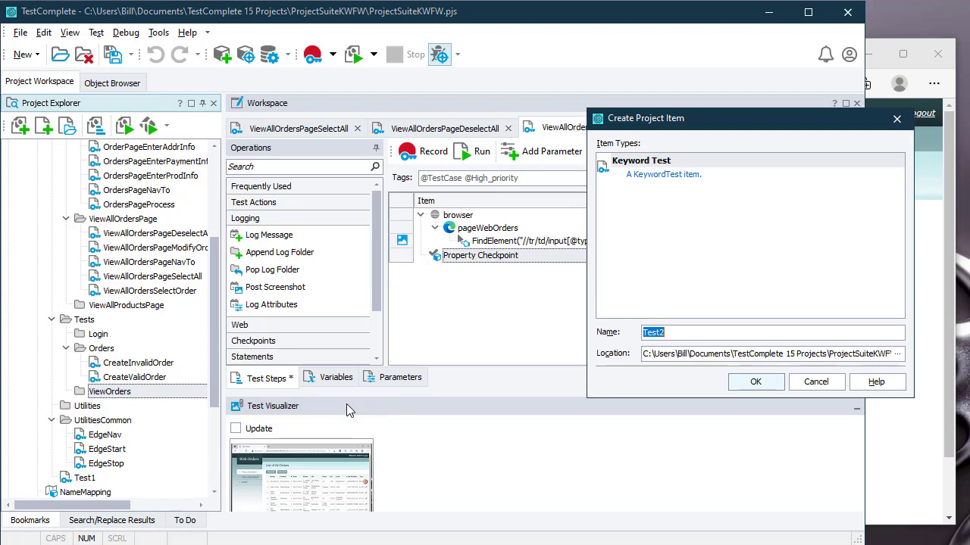
pyautogui.write('ViewAllOrdersSelectAll')
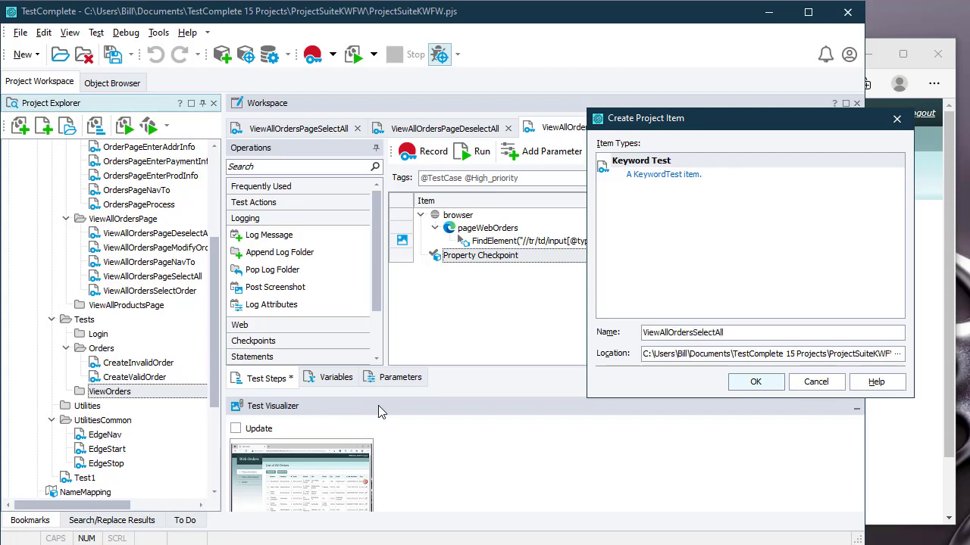
pyautogui.click(756, 383)
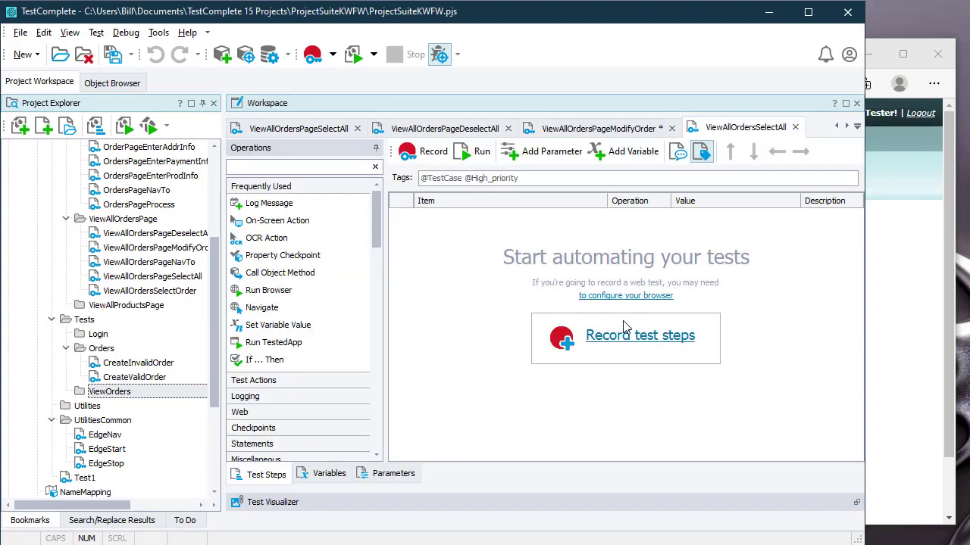
# Step: Start adding a second ViewOrders keyword test, ViewAllOrdersDeselectAll
pyautogui.rightClick(131, 393)
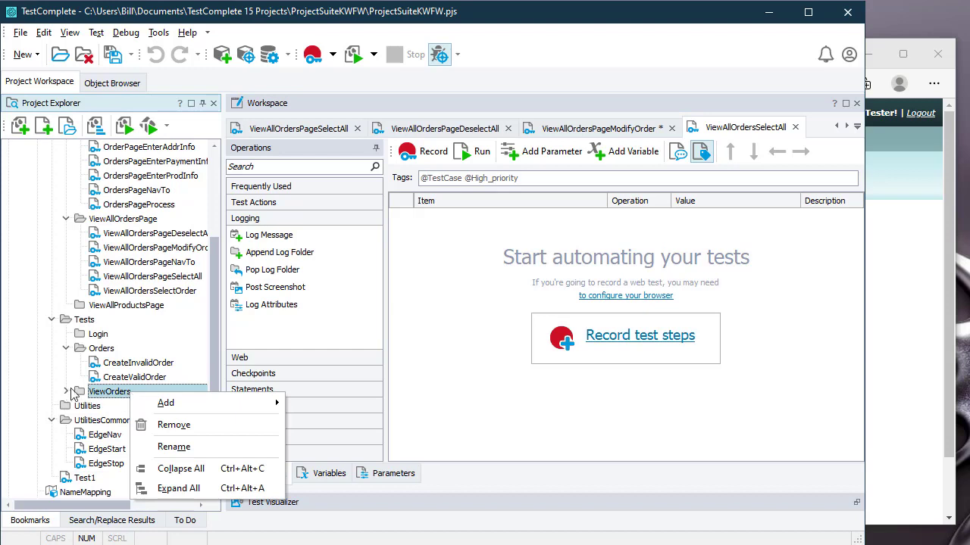
pyautogui.moveTo(168, 403)
pyautogui.click(333, 406)
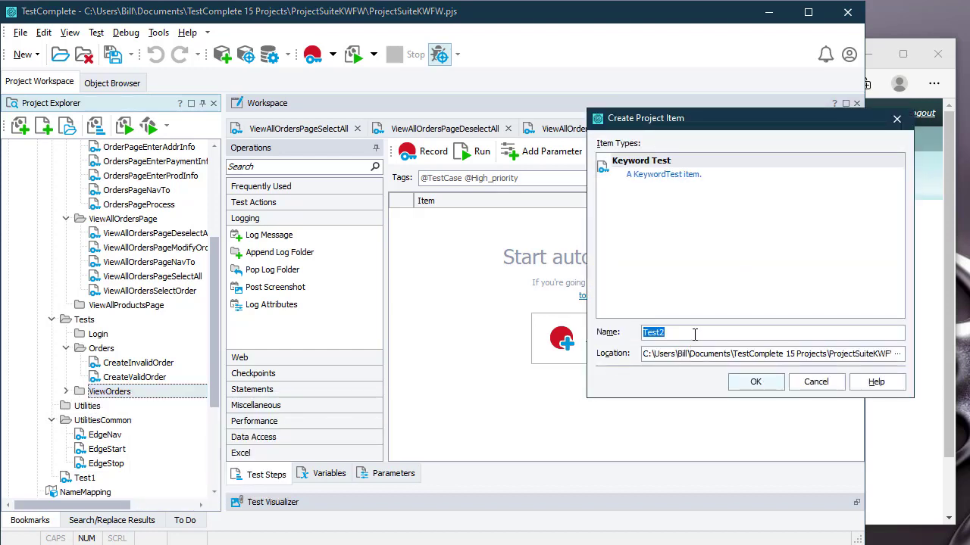
pyautogui.write('V')
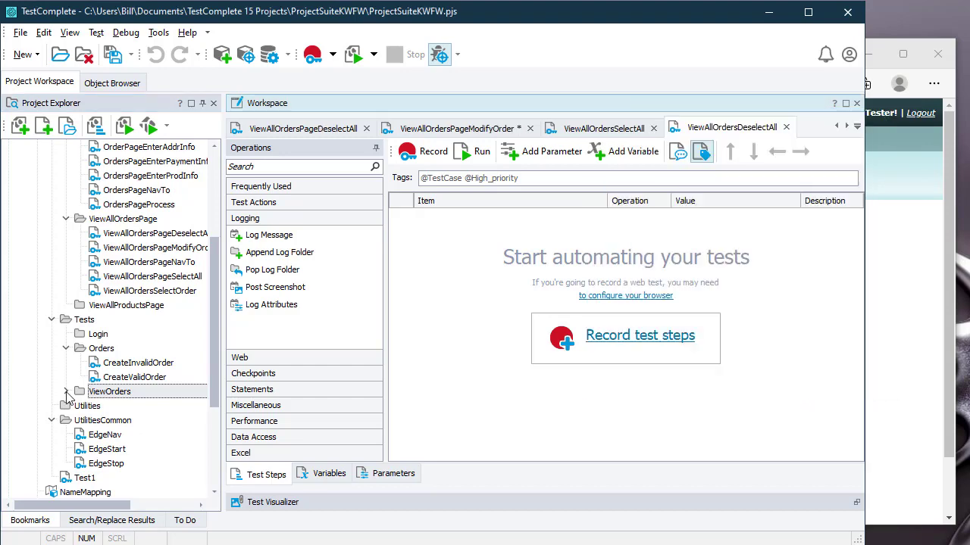
# Step: Finish ViewAllOrdersDeselectAll, then add ViewAllOrdersPageNavTo and ViewAllOrdersPageSelectAll runs to ViewAllOrdersSelectAll
pyautogui.click(756, 382)
pyautogui.click(66, 392)
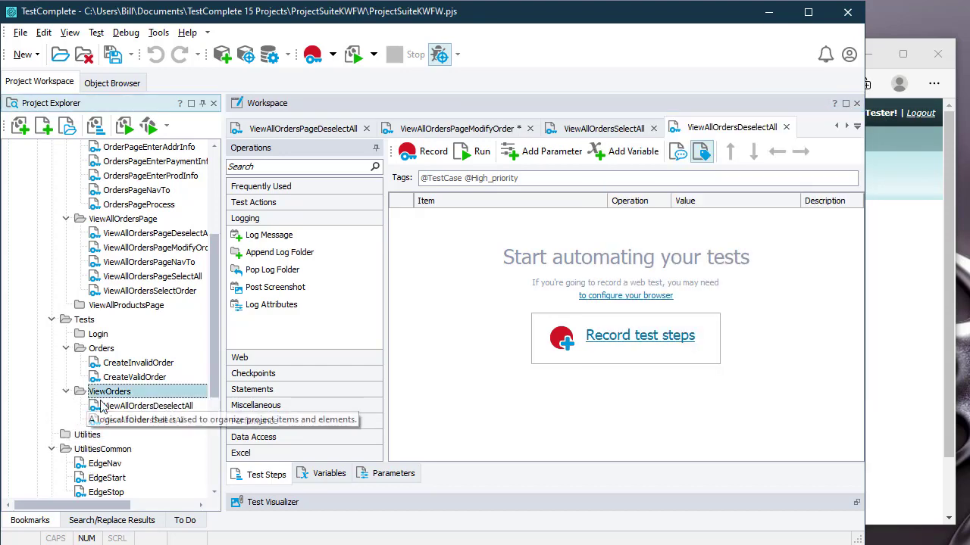
pyautogui.click(146, 422)
pyautogui.doubleClick(146, 422)
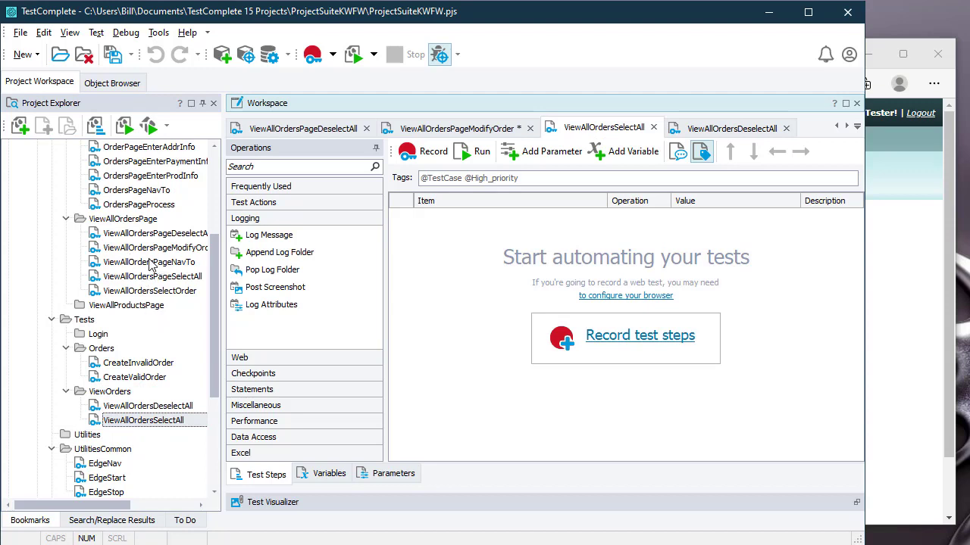
pyautogui.moveTo(165, 263); pyautogui.dragTo(456, 267)
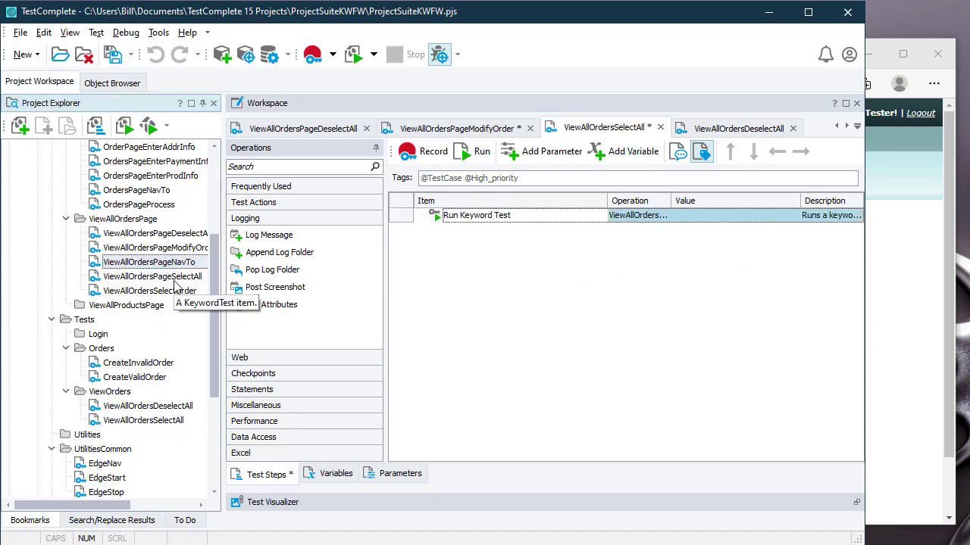
pyautogui.moveTo(161, 284); pyautogui.dragTo(533, 284)
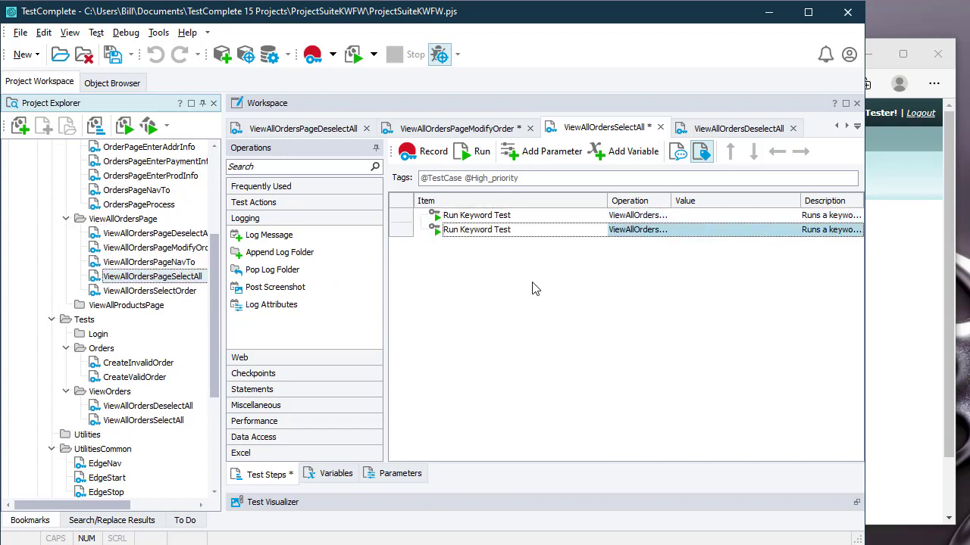
# Step: On the Web Orders site, show all orders with every checkbox checked, then return to TestComplete
pyautogui.click(957, 261)
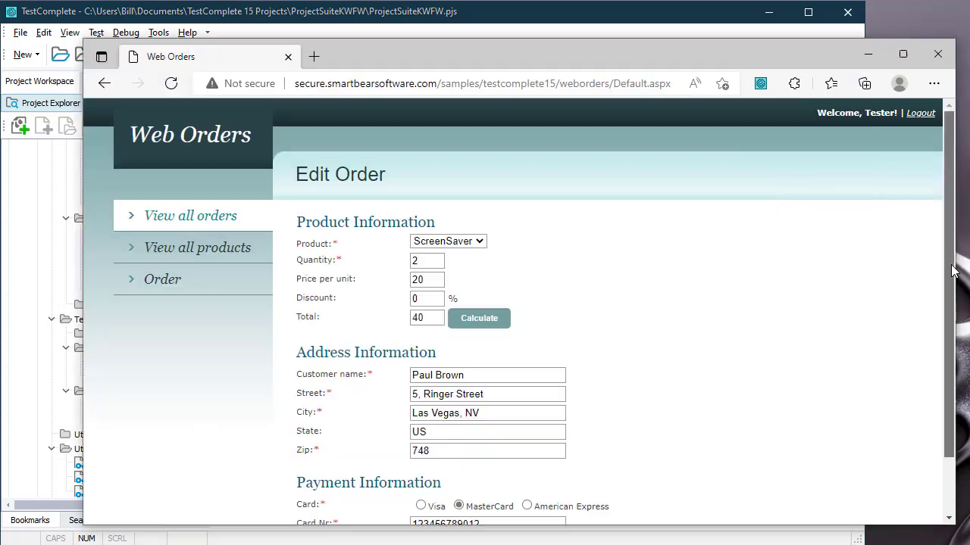
pyautogui.click(194, 221)
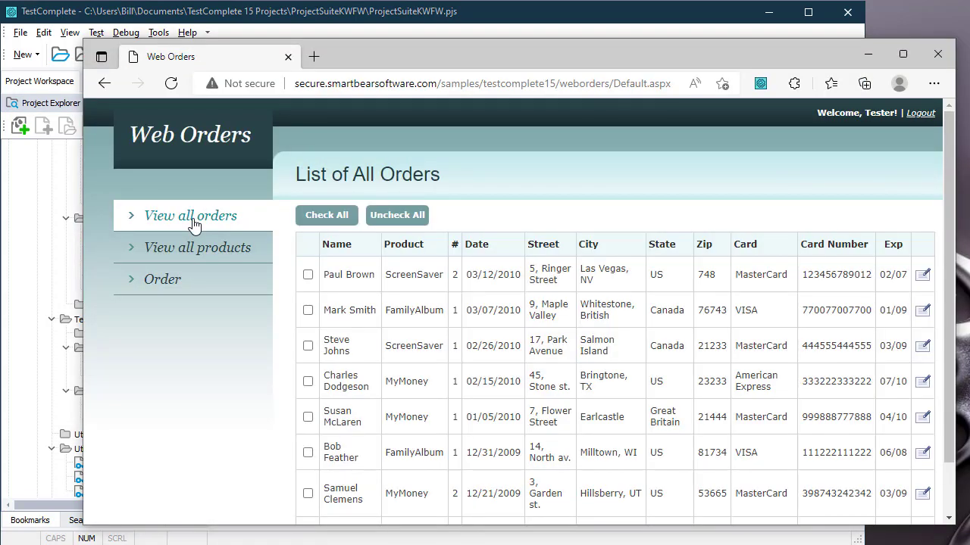
pyautogui.click(325, 215)
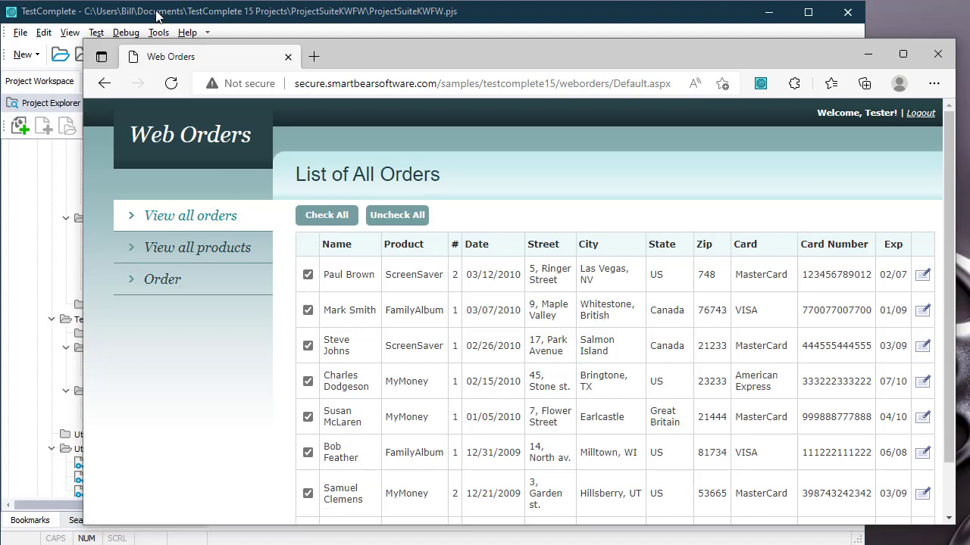
pyautogui.click(148, 22)
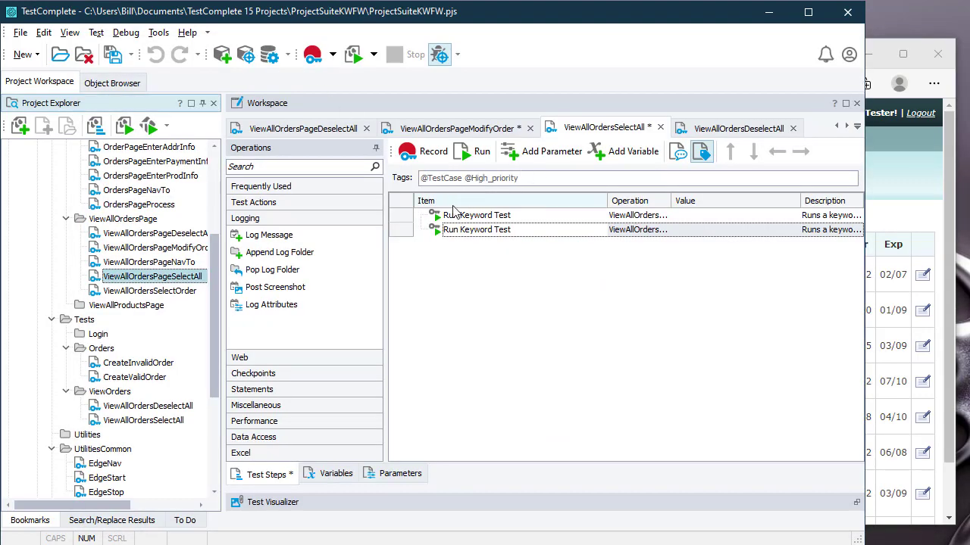
# Step: Add a Property Checkpoint verifying the order-row checkbox's value property equals on
pyautogui.click(290, 374)
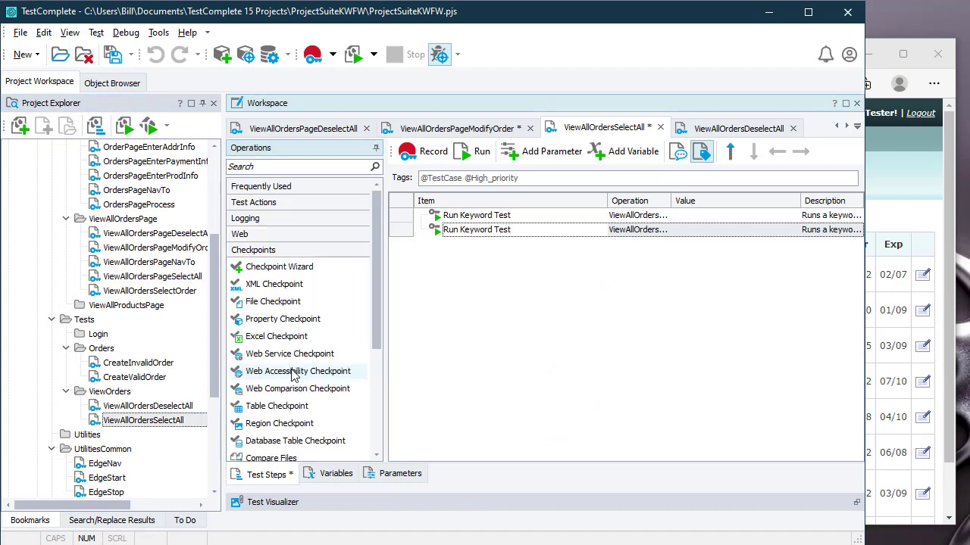
pyautogui.click(292, 269)
pyautogui.click(288, 321)
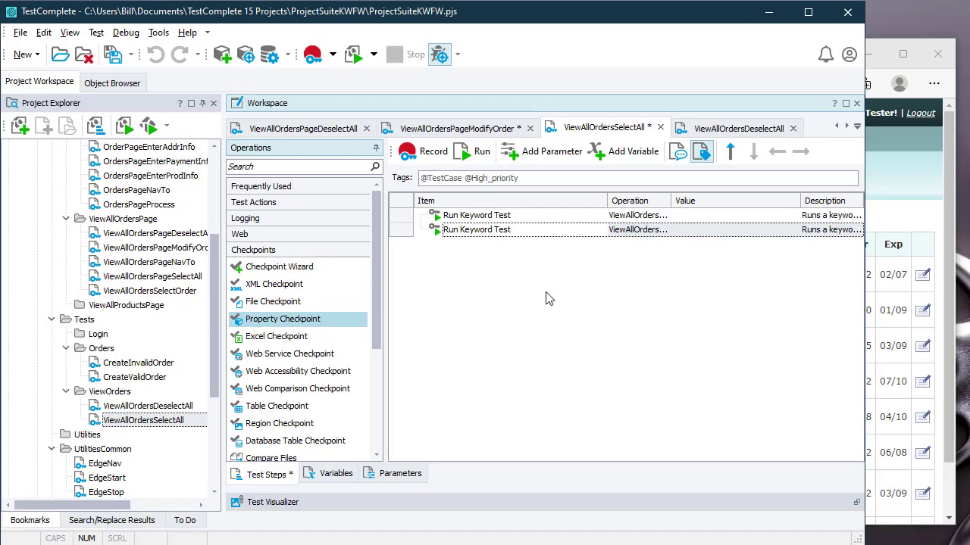
pyautogui.moveTo(546, 293); pyautogui.dragTo(546, 293)
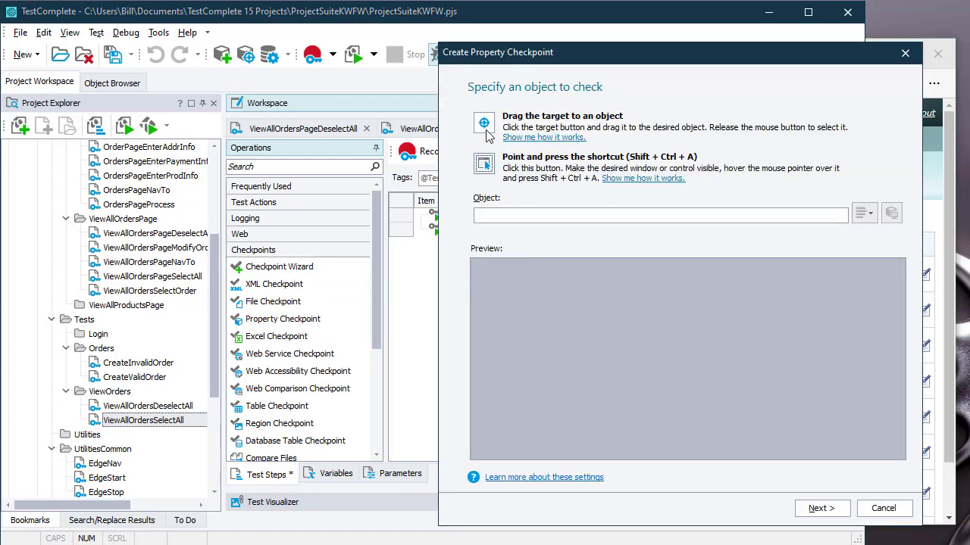
pyautogui.moveTo(480, 119); pyautogui.dragTo(307, 274)
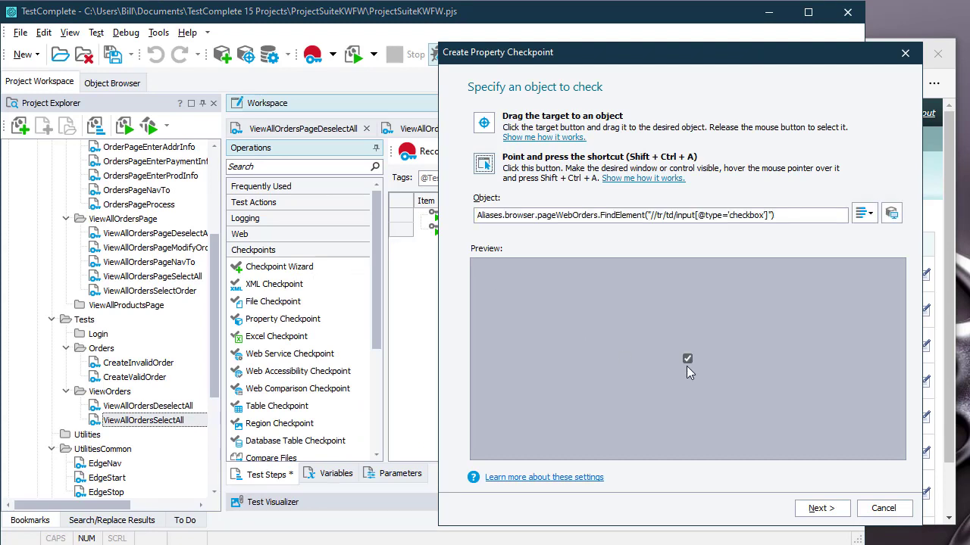
pyautogui.click(820, 509)
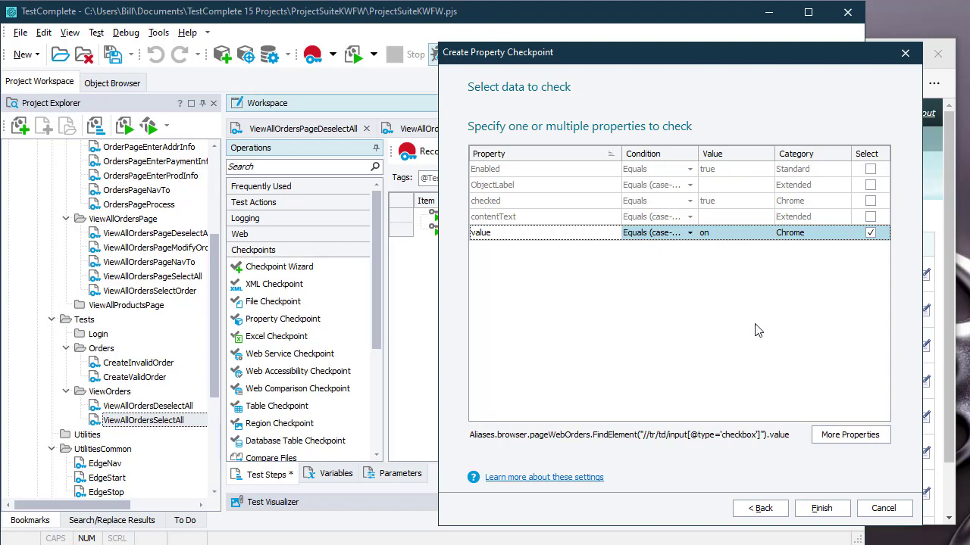
pyautogui.click(823, 509)
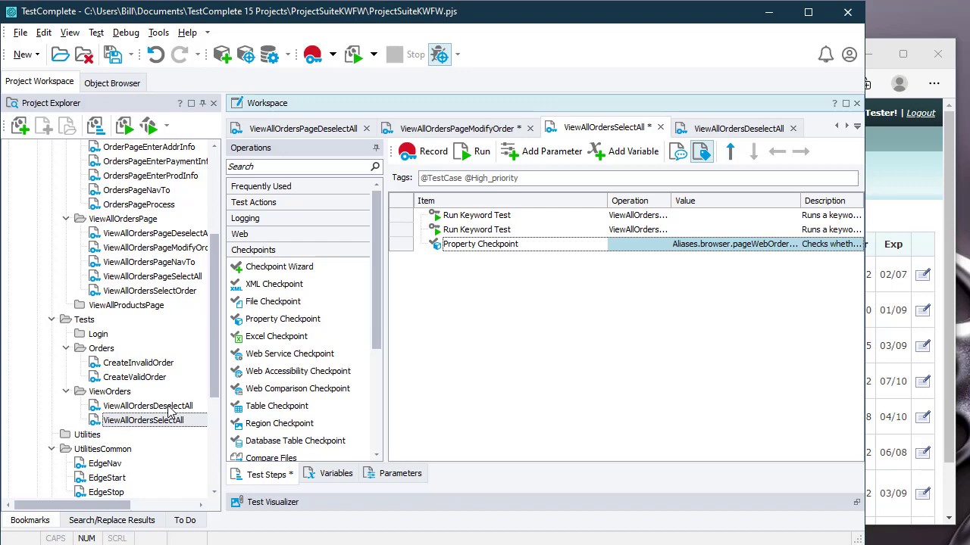
# Step: Open the ViewAllOrdersDeselectAll test and scroll back to the Tests folder
pyautogui.doubleClick(169, 408)
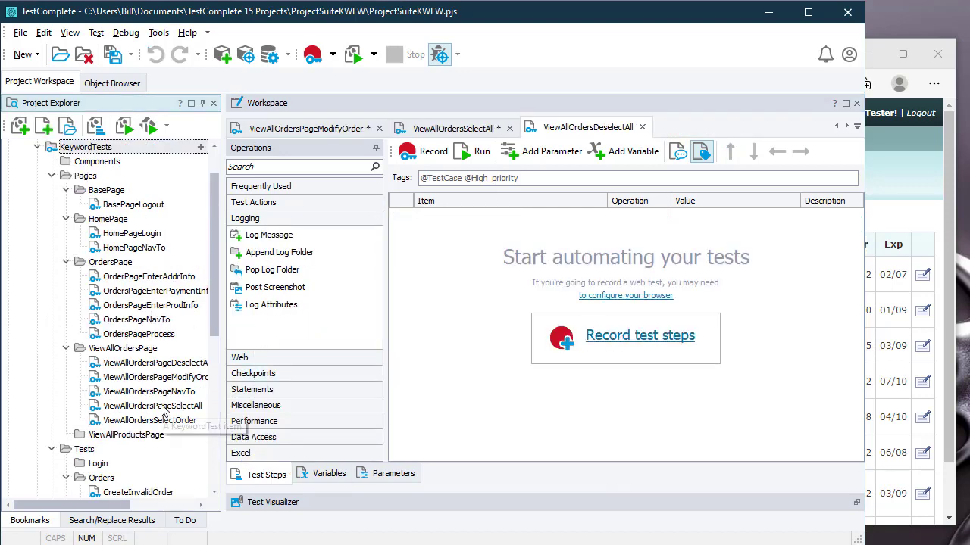
pyautogui.scroll(-3, 137, 421)
pyautogui.scroll(-2, 148, 409)
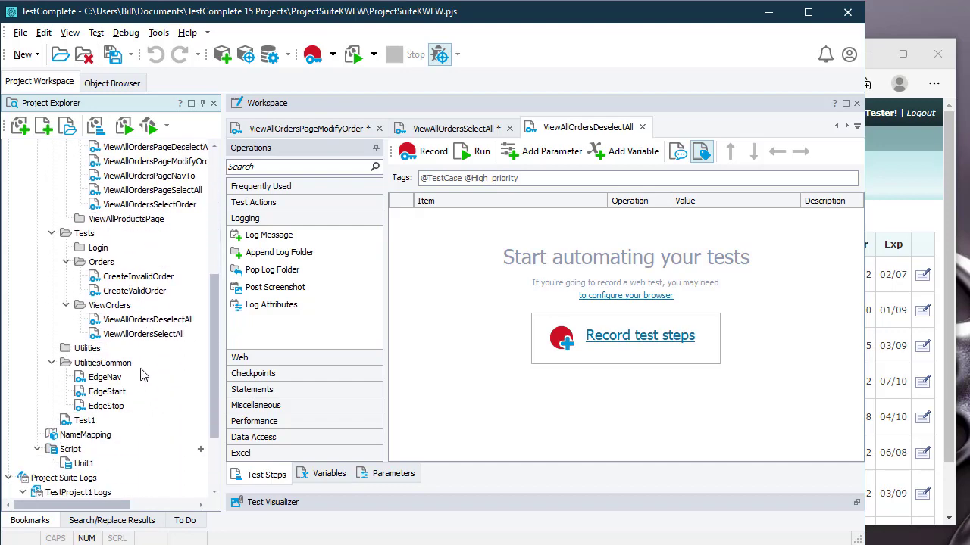
pyautogui.scroll(2, 143, 352)
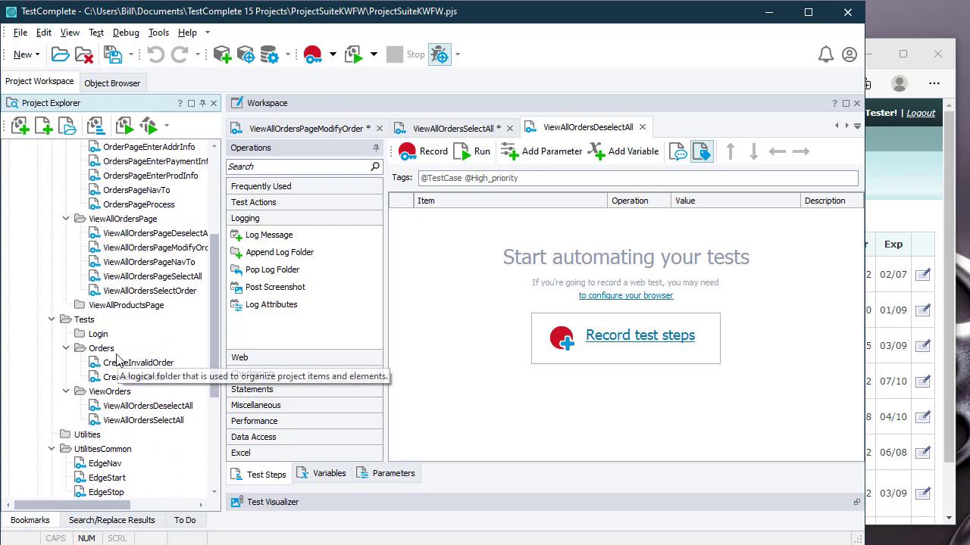
# Step: Add a new subfolder under Tests named ModifyOrders
pyautogui.rightClick(83, 319)
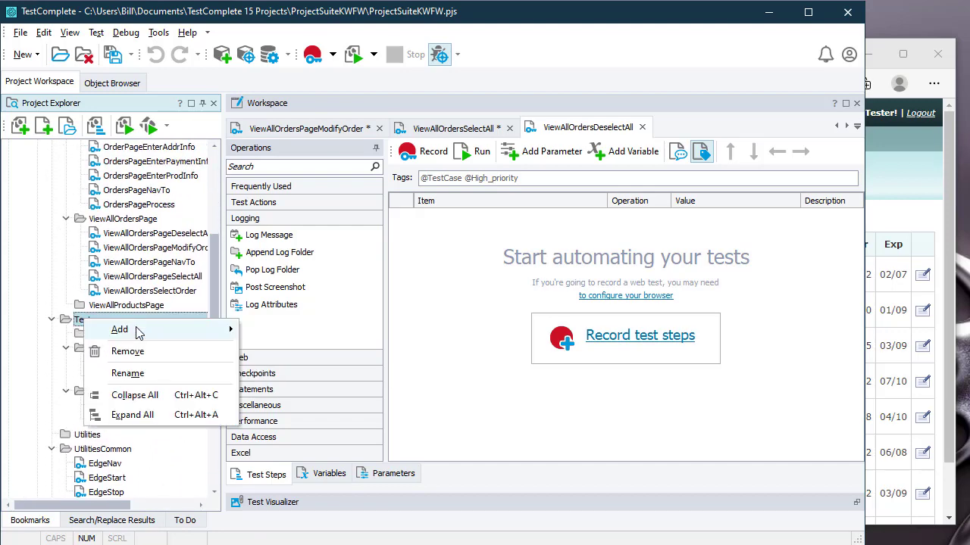
pyautogui.moveTo(135, 330)
pyautogui.click(306, 371)
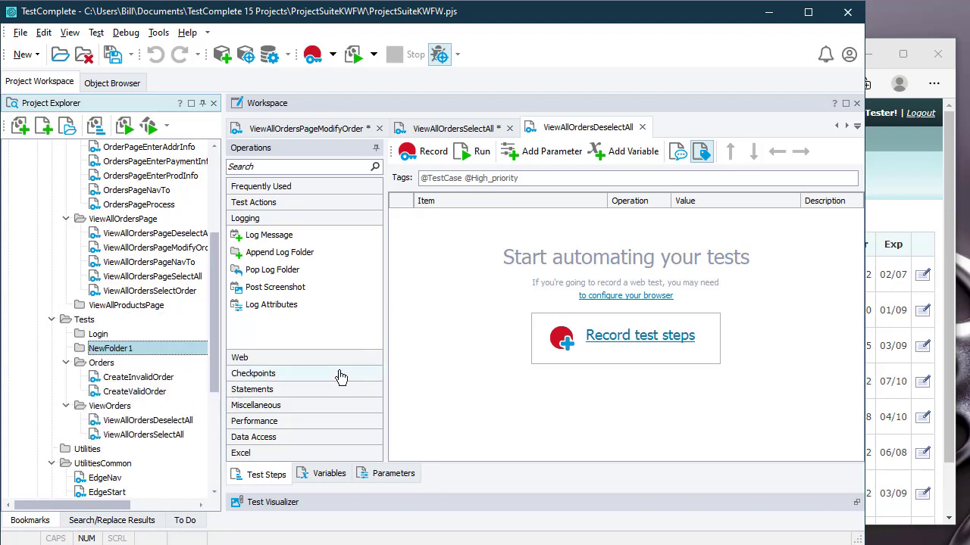
pyautogui.click(155, 349)
pyautogui.write('Modify')
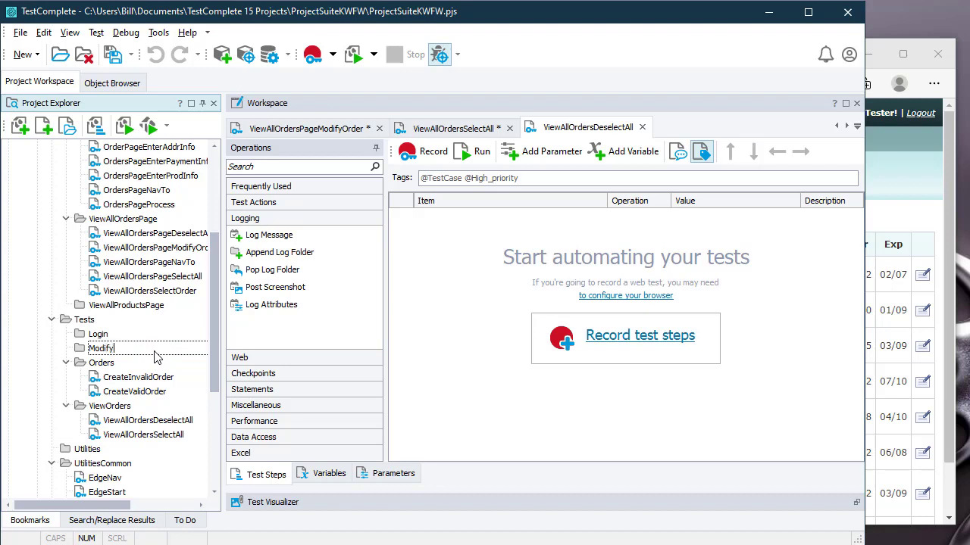
pyautogui.write('Orders')
pyautogui.press('Return')
# Step: Create a keyword test named ModifyOrder inside the ModifyOrders folder
pyautogui.rightClick(127, 356)
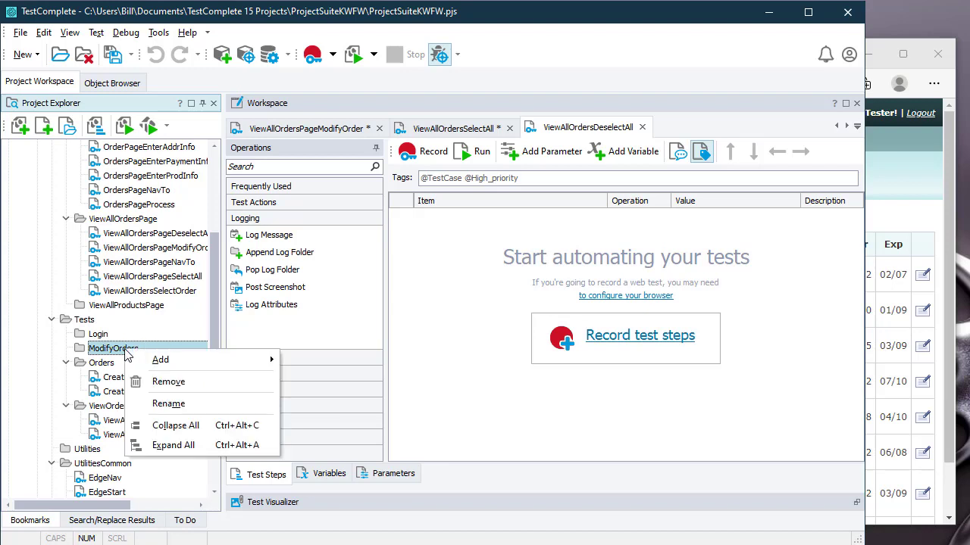
pyautogui.moveTo(180, 362)
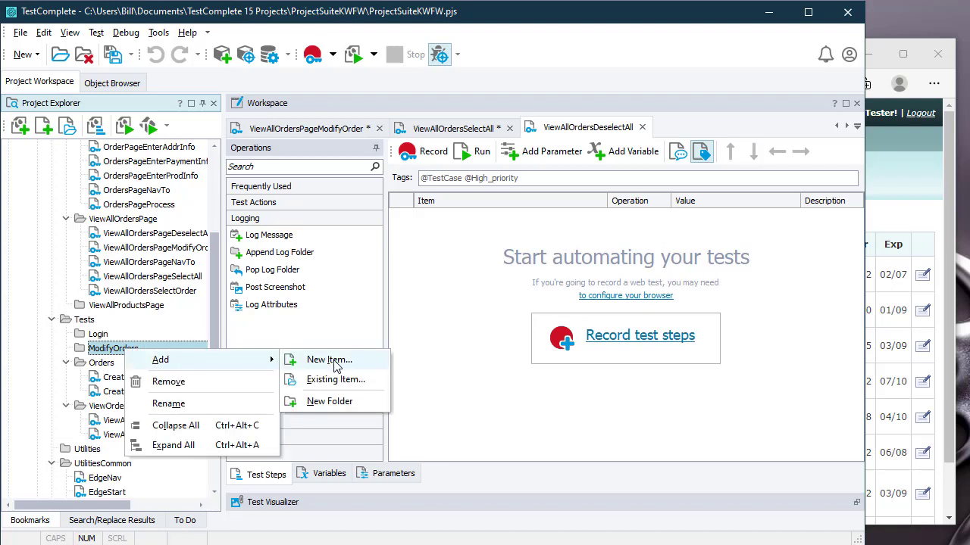
pyautogui.click(337, 367)
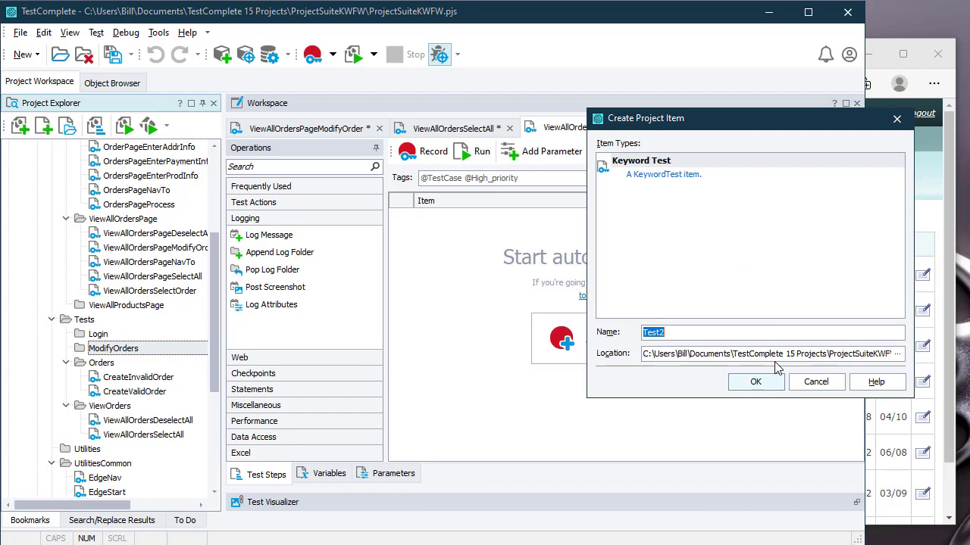
pyautogui.write('ModifyOrder')
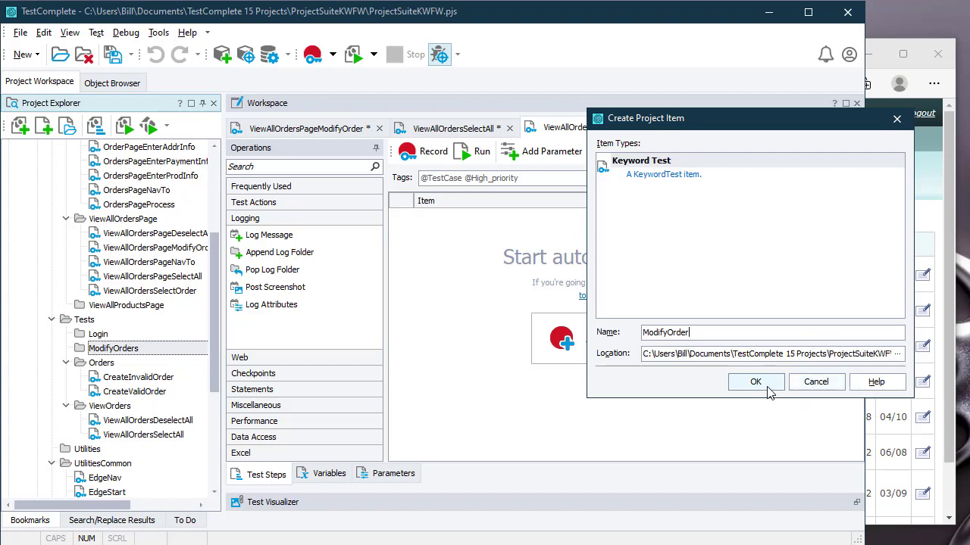
pyautogui.click(766, 387)
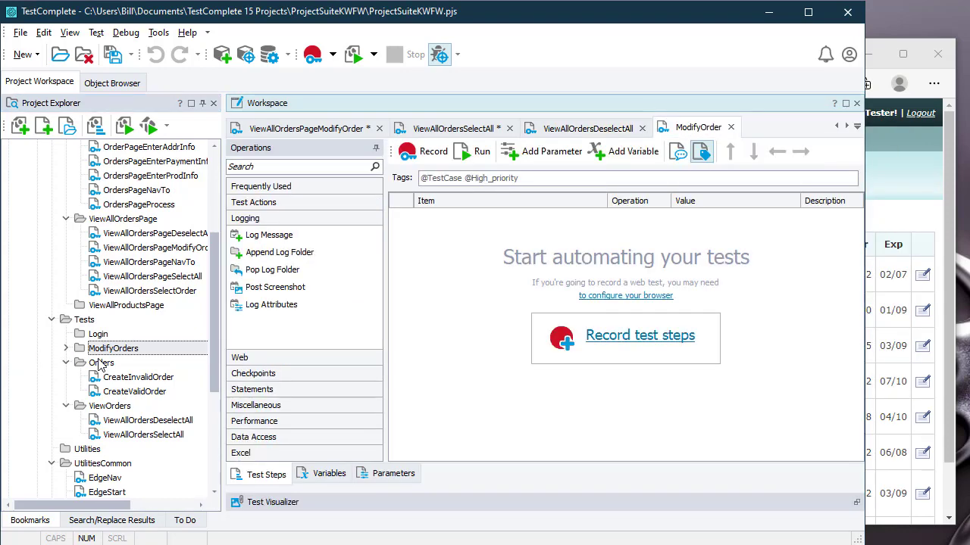
# Step: Drag ViewAllOrdersPageNavTo into ModifyOrder's Test Steps as its first step, then start recording
pyautogui.click(66, 349)
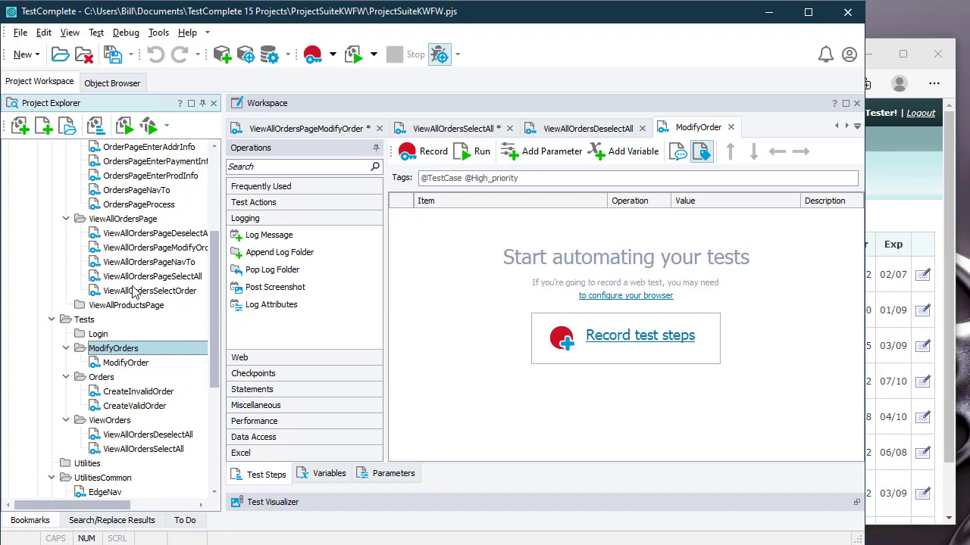
pyautogui.scroll(1, 143, 297)
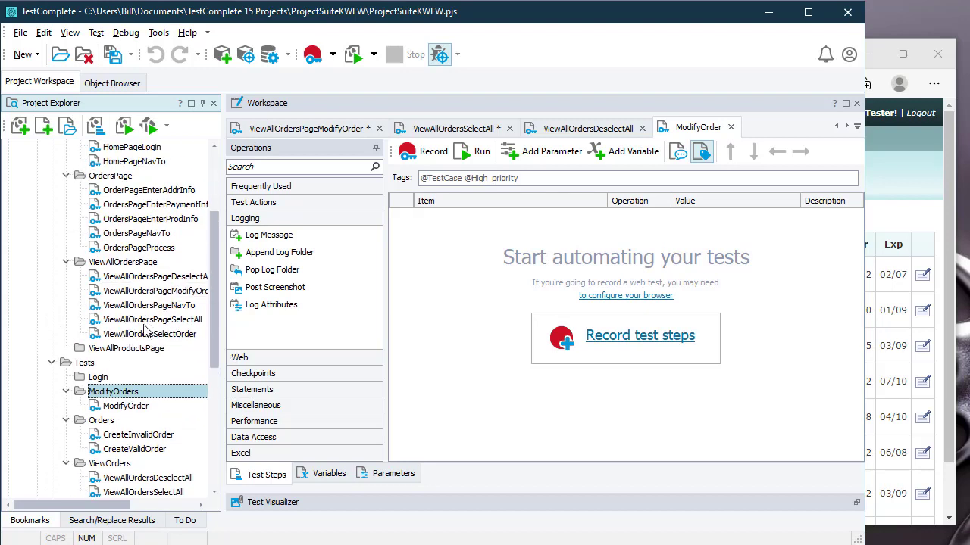
pyautogui.moveTo(149, 309); pyautogui.dragTo(411, 296)
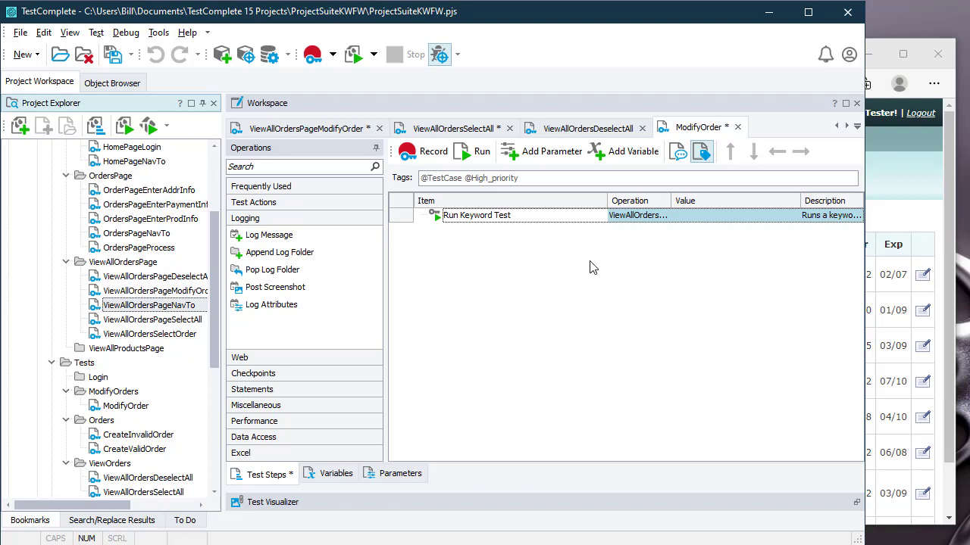
pyautogui.click(424, 155)
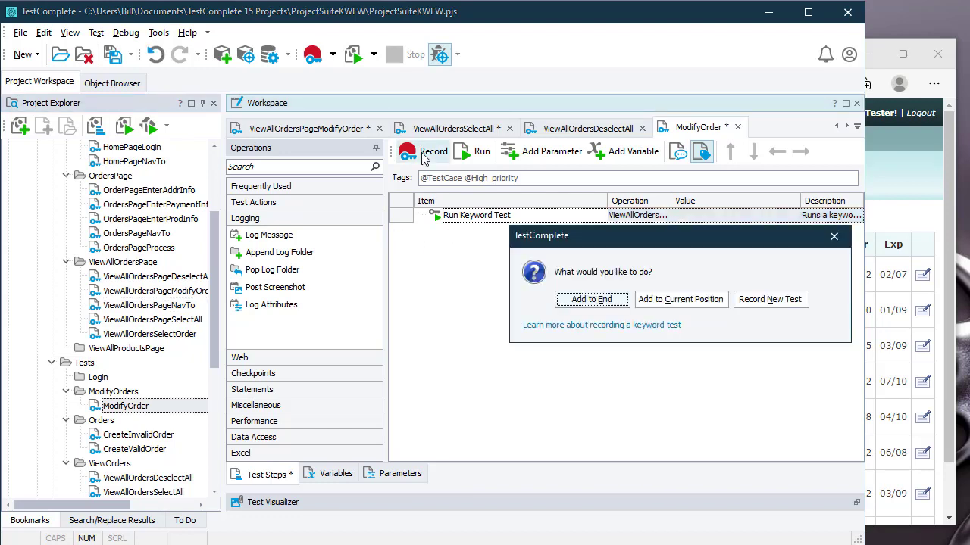
# Step: Append recorded steps to the end and open the first ScreenSaver order's Edit Order form
pyautogui.click(611, 302)
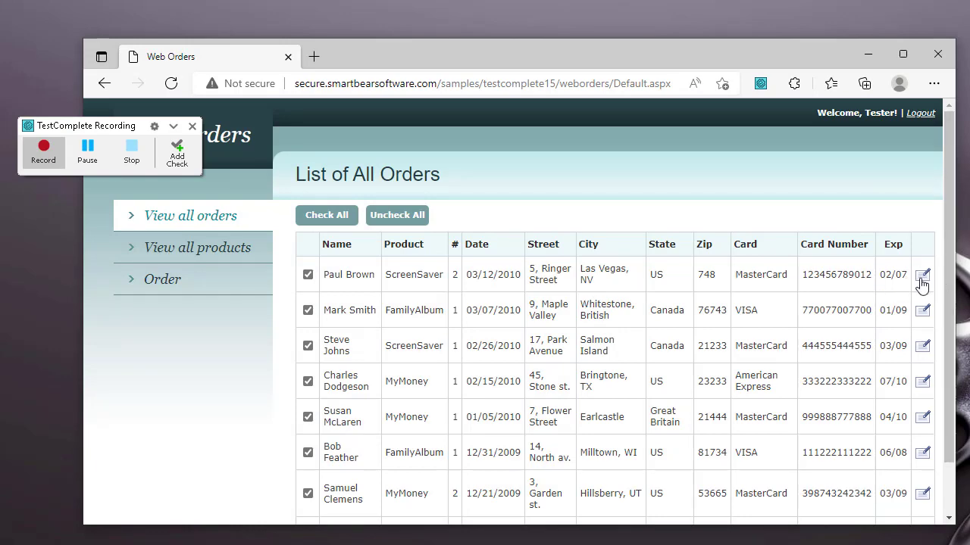
pyautogui.click(922, 280)
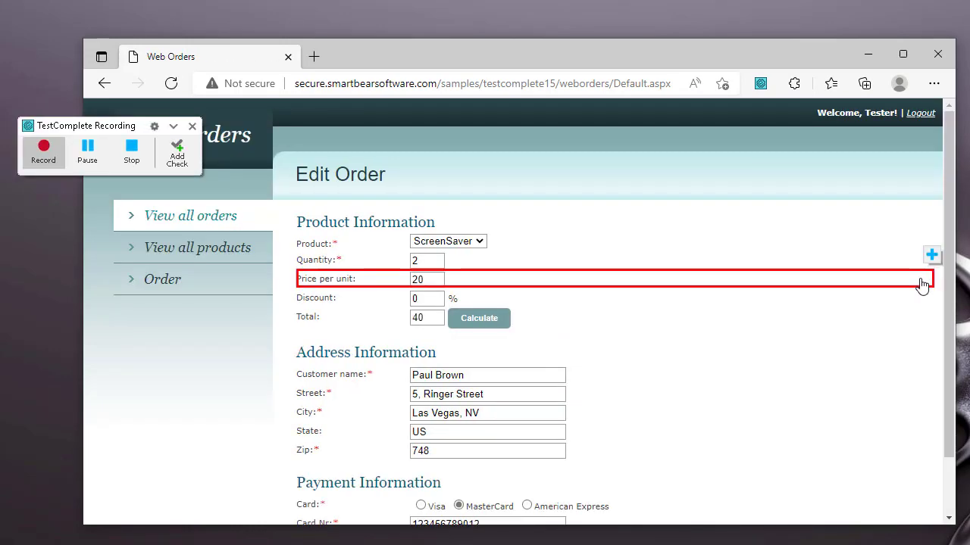
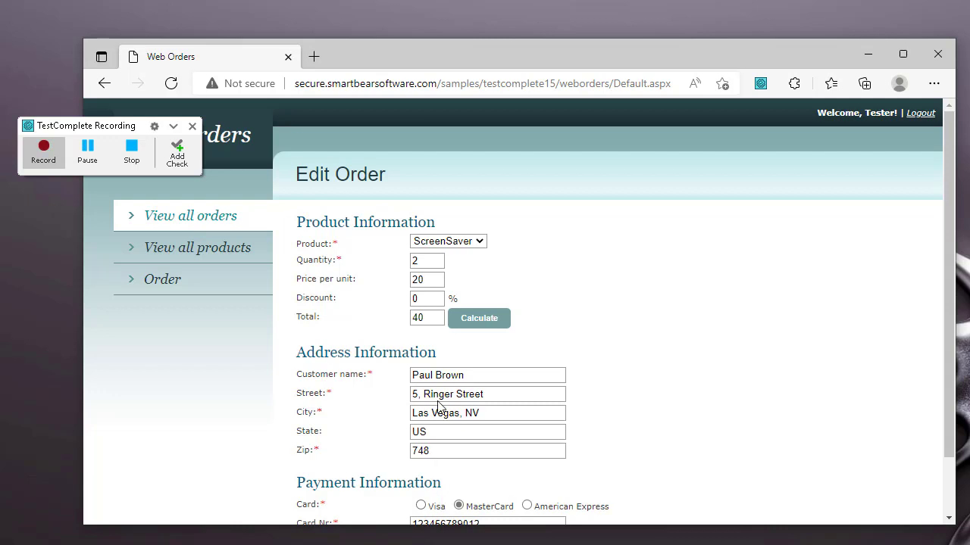
# Step: Insert a comma after the house number in the Street field, then stop recording
pyautogui.click(439, 402)
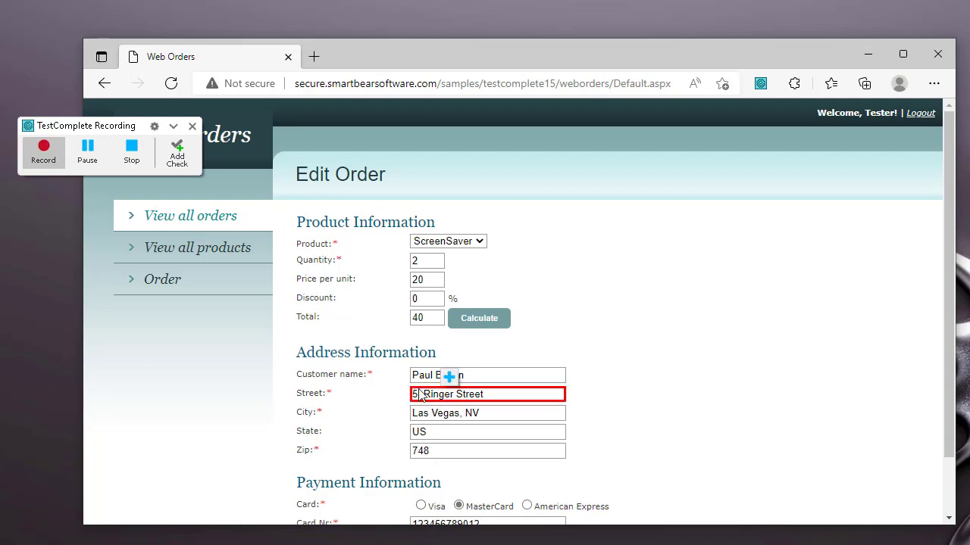
pyautogui.click(421, 395)
pyautogui.write(',')
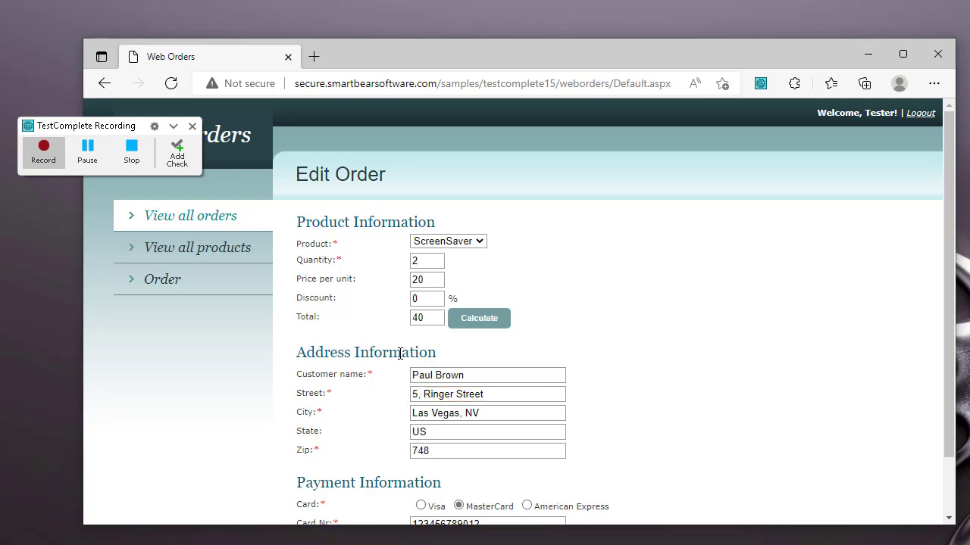
pyautogui.click(132, 154)
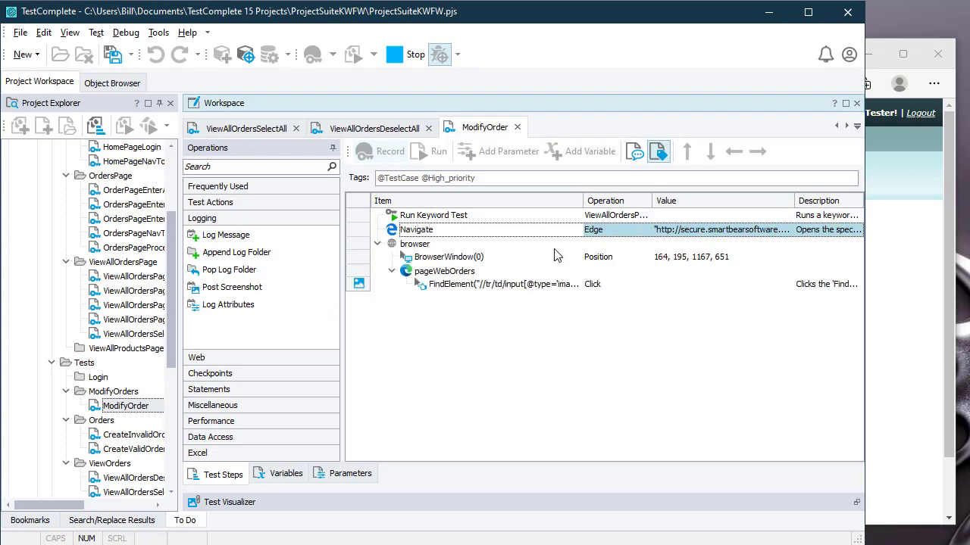
# Step: Delete the Navigate and BrowserWindow(0) rows, leaving the run-keyword and click steps
pyautogui.click(636, 218)
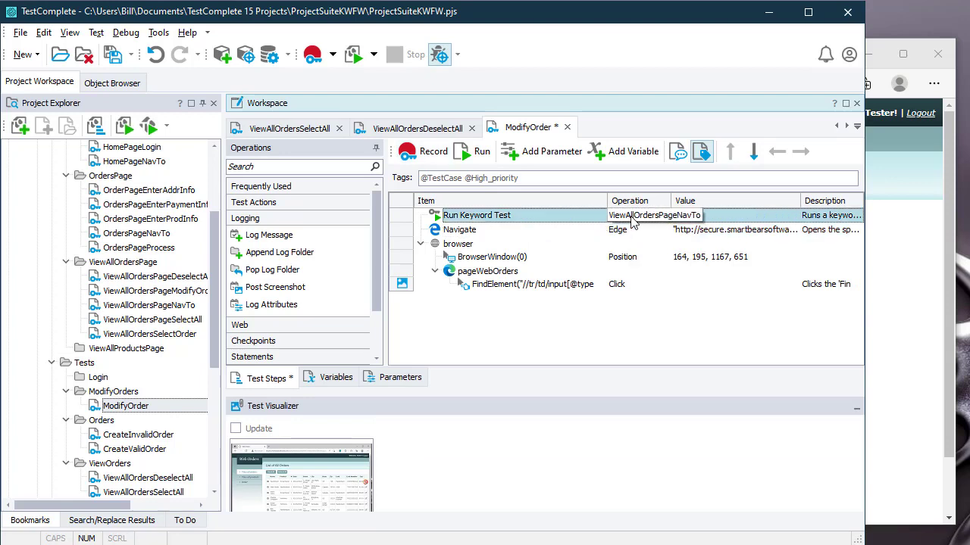
pyautogui.click(636, 232)
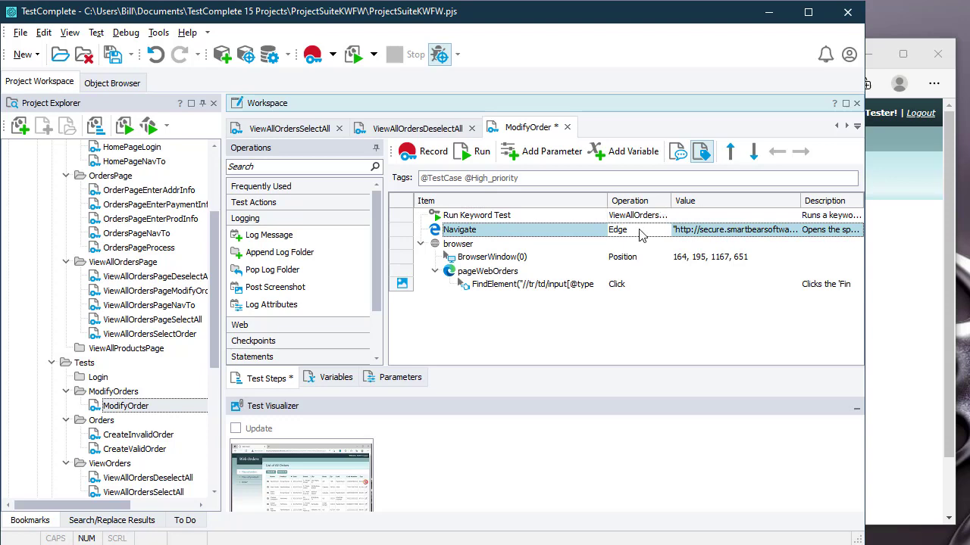
pyautogui.press('Delete')
pyautogui.press('Down')
pyautogui.press('Delete')
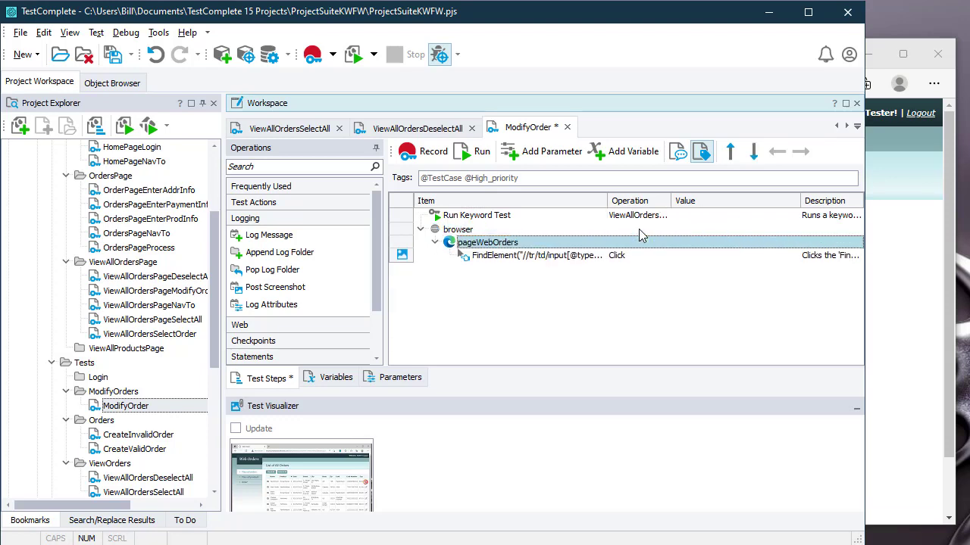
pyautogui.press('Down')
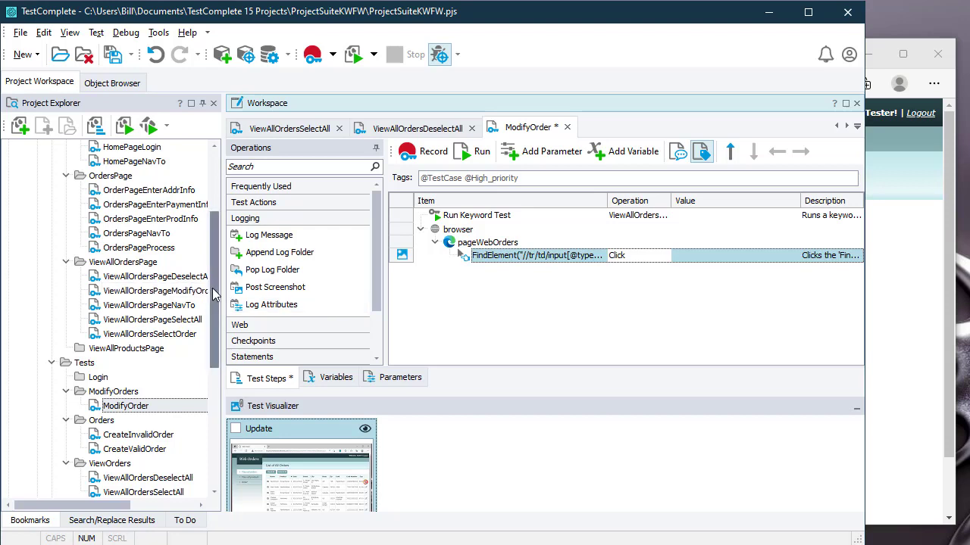
pyautogui.scroll(2, 205, 250)
# Step: Create a new folder under Pages and rename it ModifyOrders
pyautogui.rightClick(96, 150)
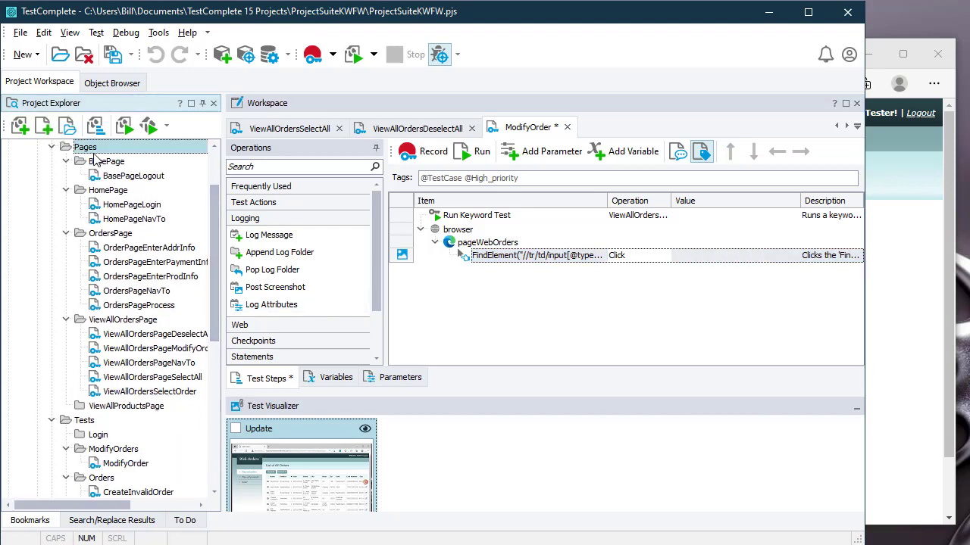
pyautogui.moveTo(163, 171)
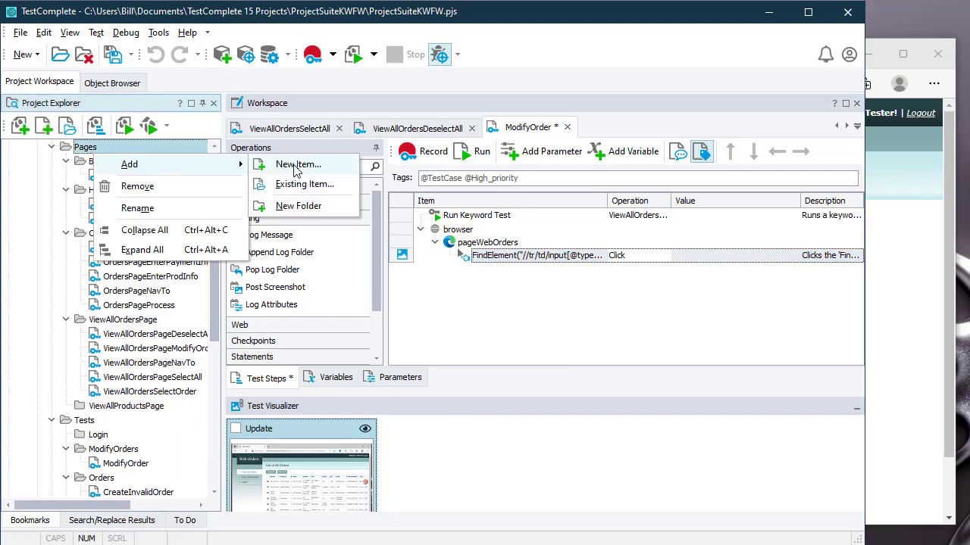
pyautogui.click(302, 208)
pyautogui.press('Return')
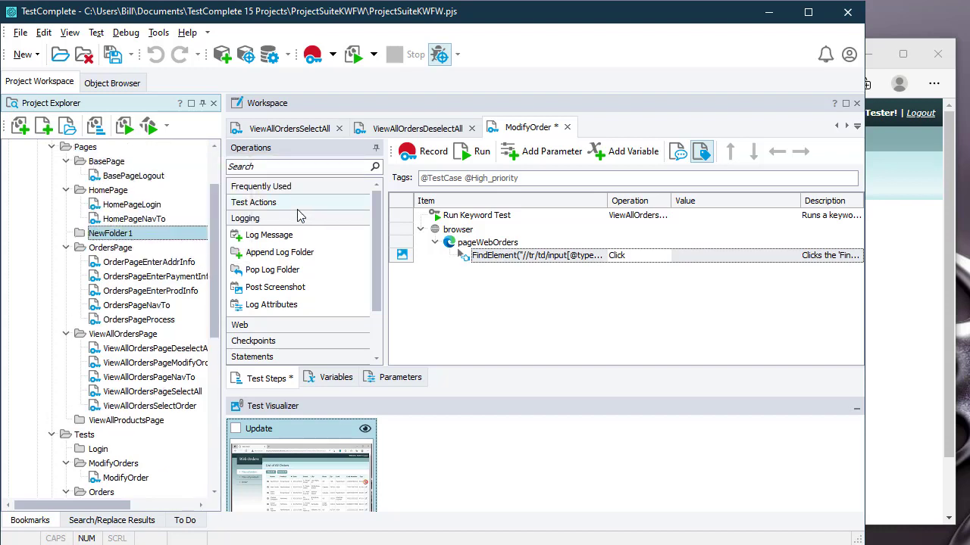
pyautogui.click(146, 235)
pyautogui.write('MOid')
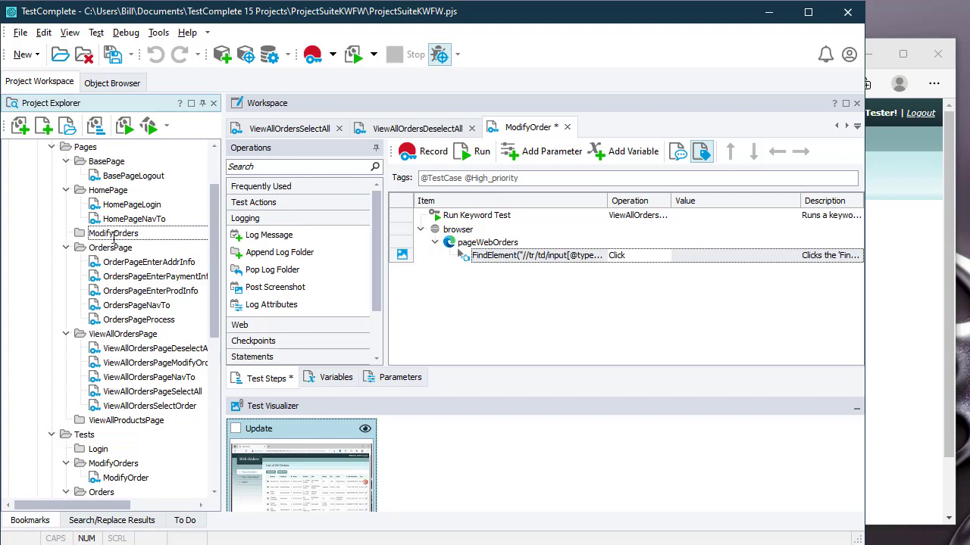
pyautogui.click(142, 250)
pyautogui.click(151, 238)
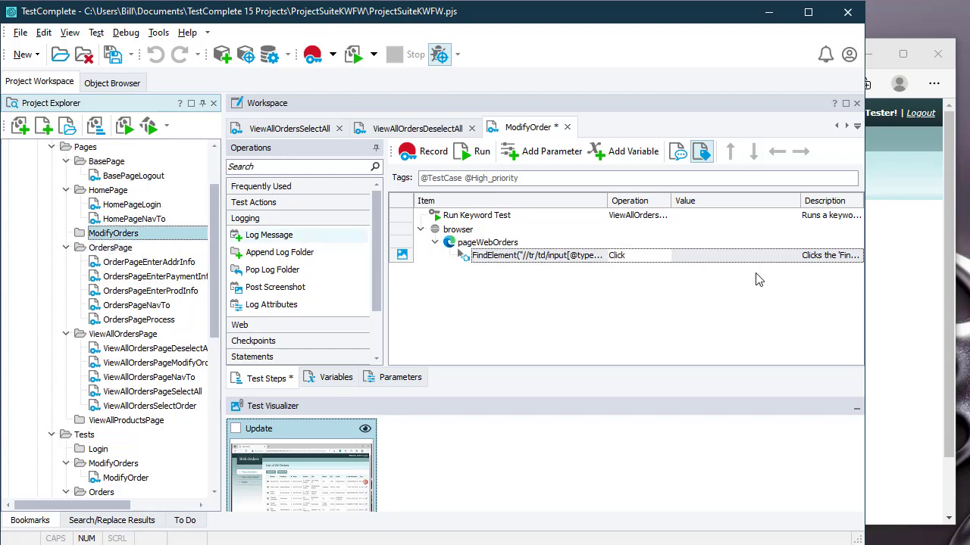
# Step: Submit the edited order on the Web Orders page
pyautogui.click(920, 296)
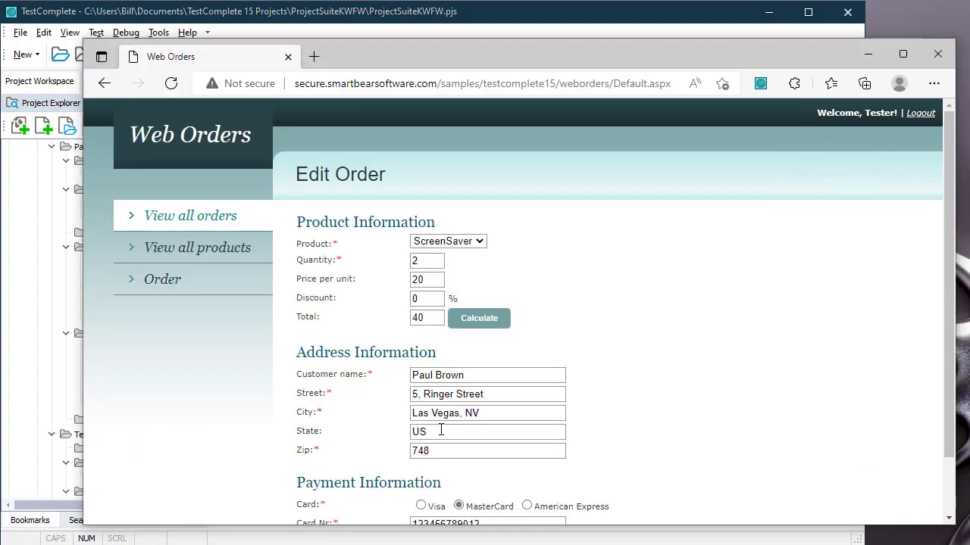
pyautogui.scroll(-2, 441, 431)
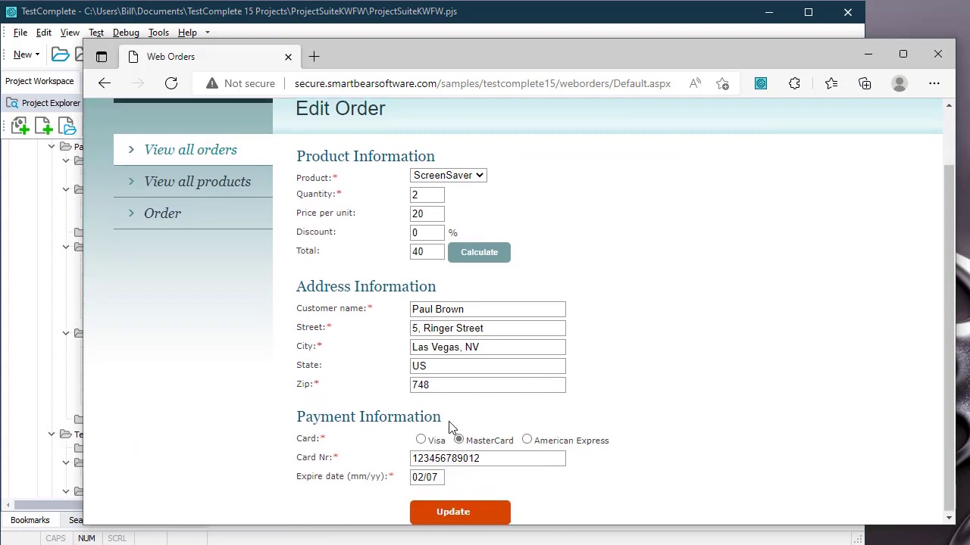
pyautogui.click(460, 512)
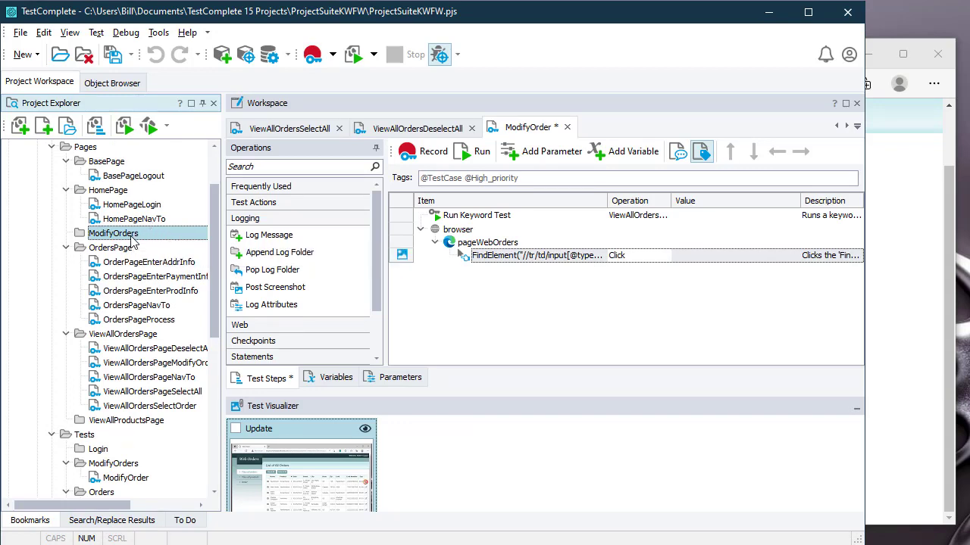
# Step: Collapse and re-expand the Pages and Tests folders in Project Explorer
pyautogui.click(55, 149)
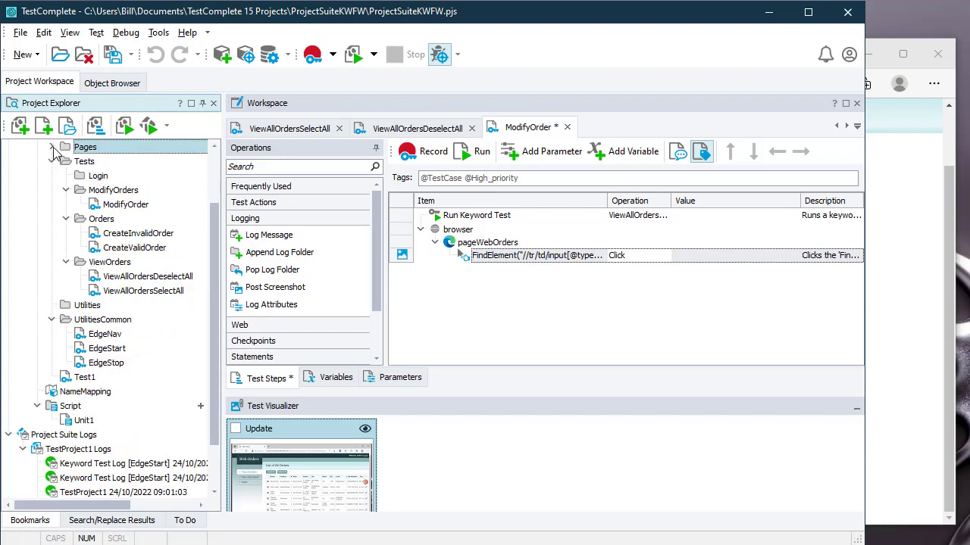
pyautogui.click(53, 148)
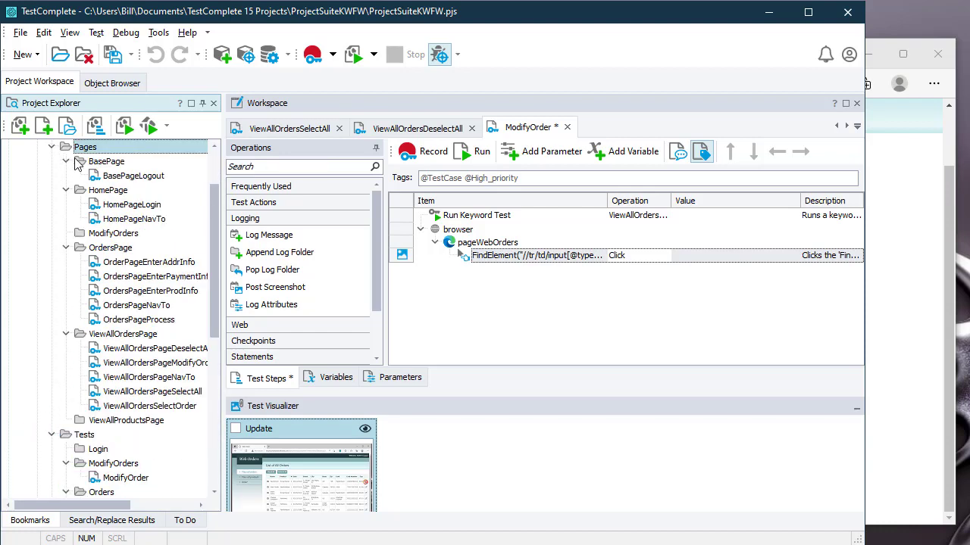
pyautogui.click(53, 436)
pyautogui.click(53, 436)
pyautogui.scroll(2, 129, 409)
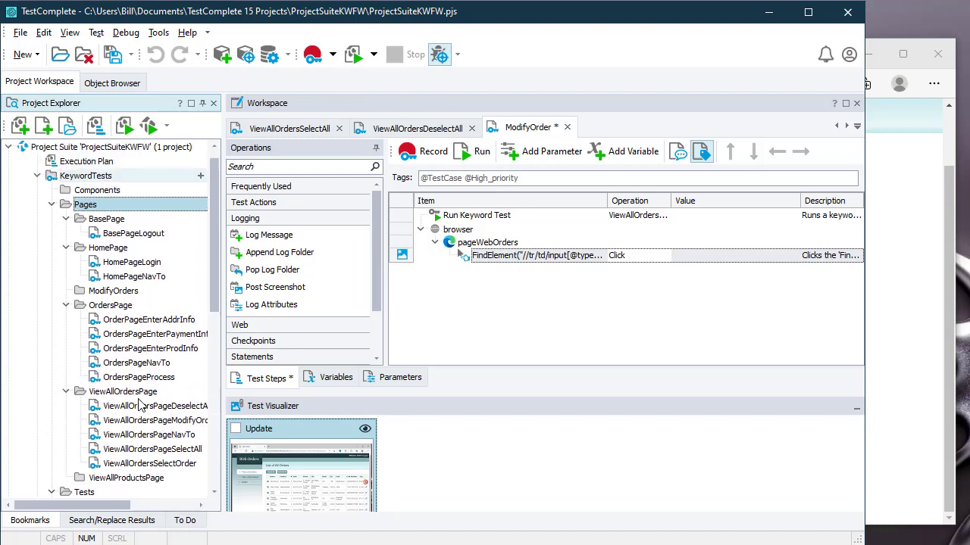
# Step: Add an execution-plan group named View All Orders Scenarios and move it above EdgeStop
pyautogui.doubleClick(101, 178)
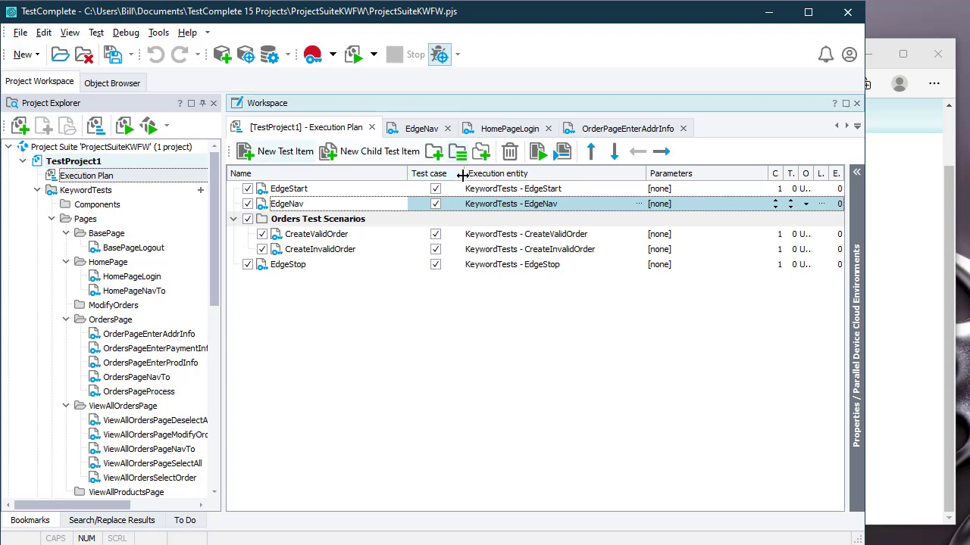
pyautogui.click(433, 151)
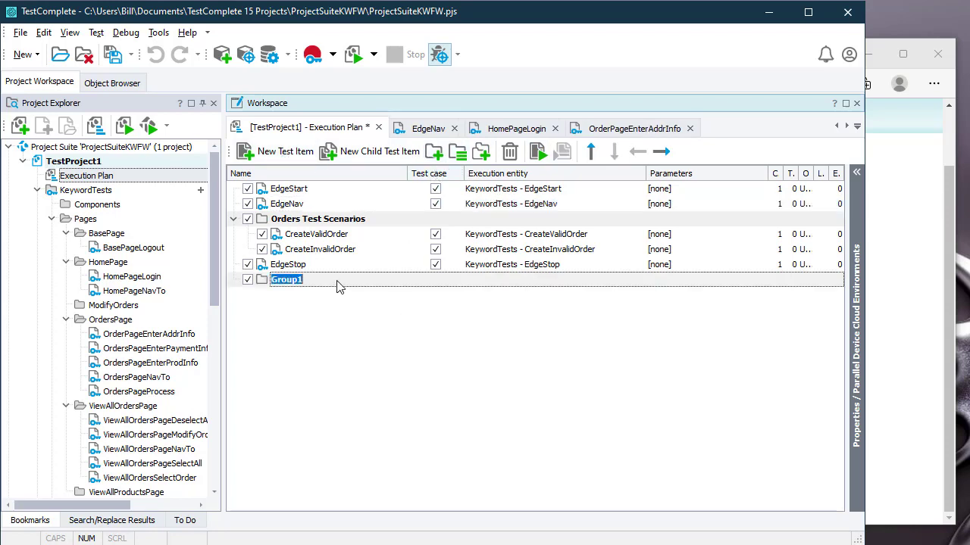
pyautogui.write('MO')
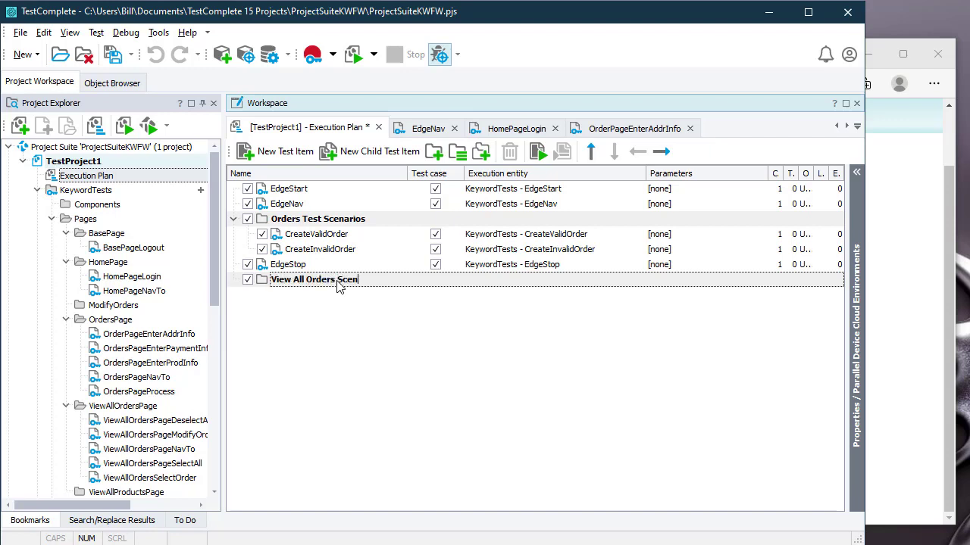
pyautogui.press('Return')
pyautogui.click(591, 152)
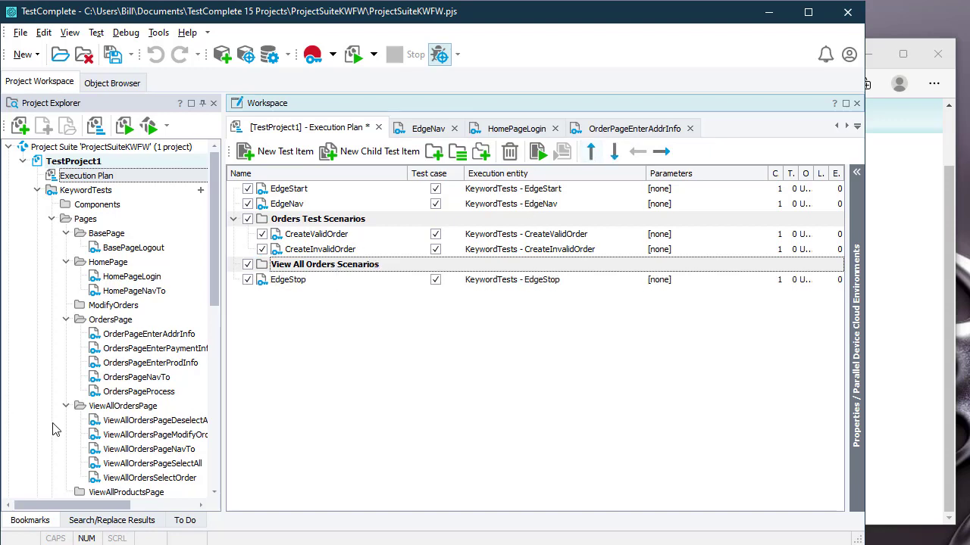
# Step: Drag ViewAllOrdersSelectAll and ViewAllOrdersDeselectAll into the View All Orders Scenarios group
pyautogui.scroll(-5, 128, 428)
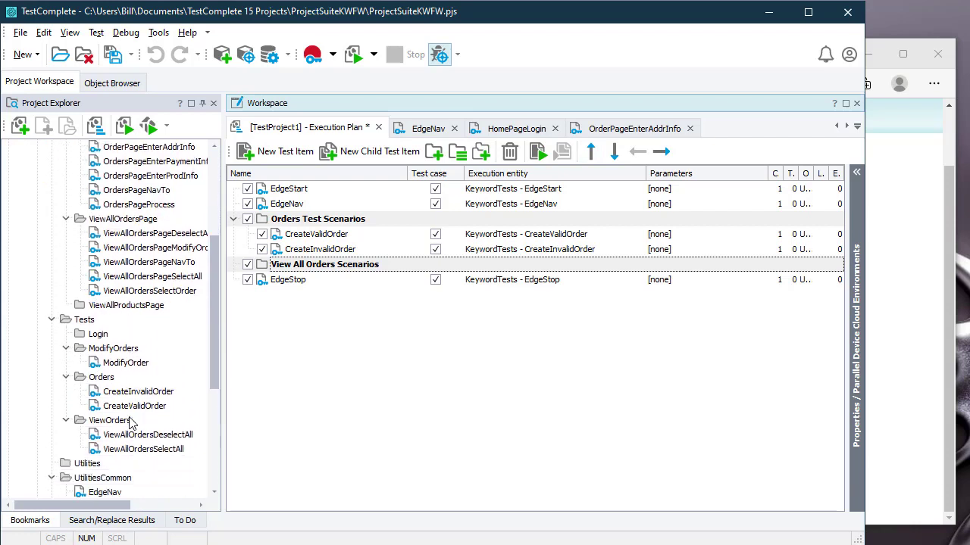
pyautogui.scroll(-2, 129, 424)
pyautogui.click(149, 377)
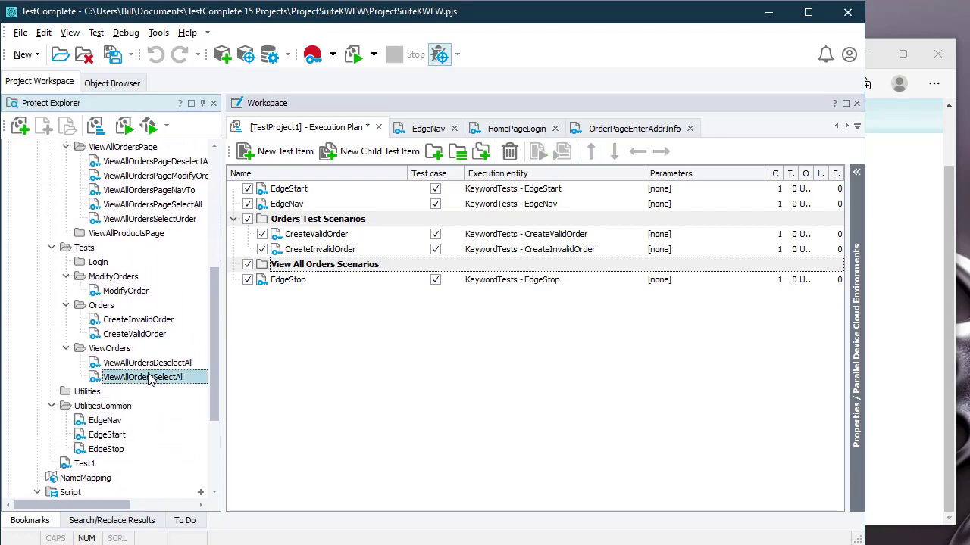
pyautogui.moveTo(148, 377); pyautogui.dragTo(231, 265)
pyautogui.scroll(-6, 154, 401)
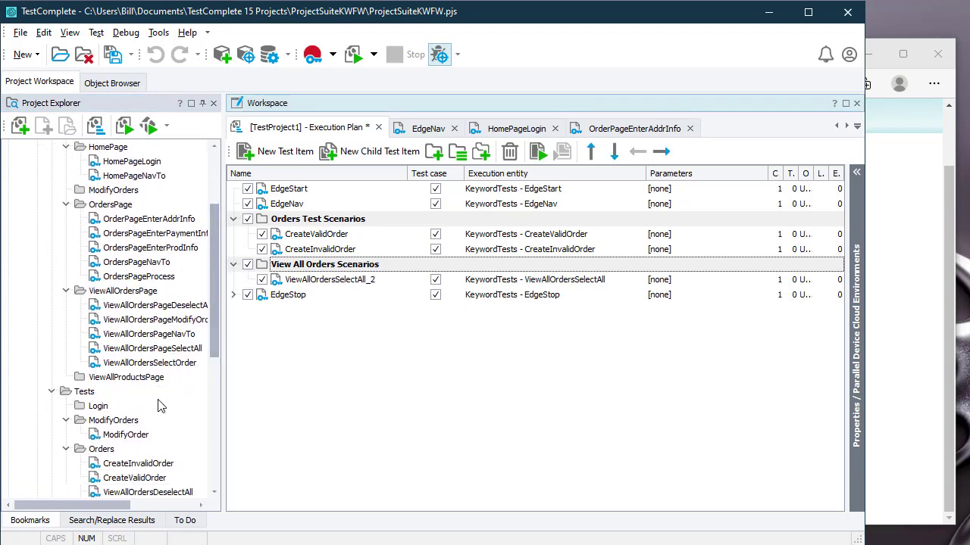
pyautogui.doubleClick(150, 342)
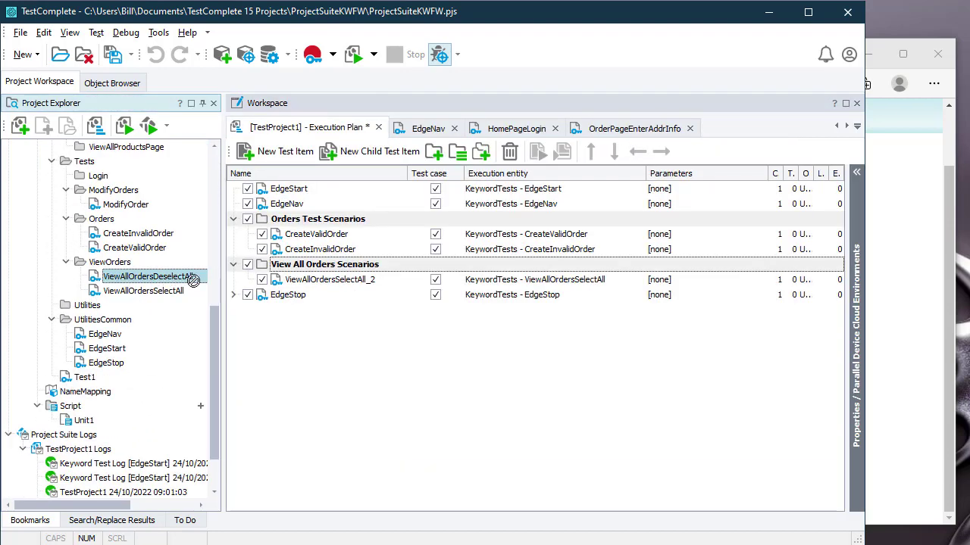
pyautogui.moveTo(195, 277); pyautogui.dragTo(286, 275)
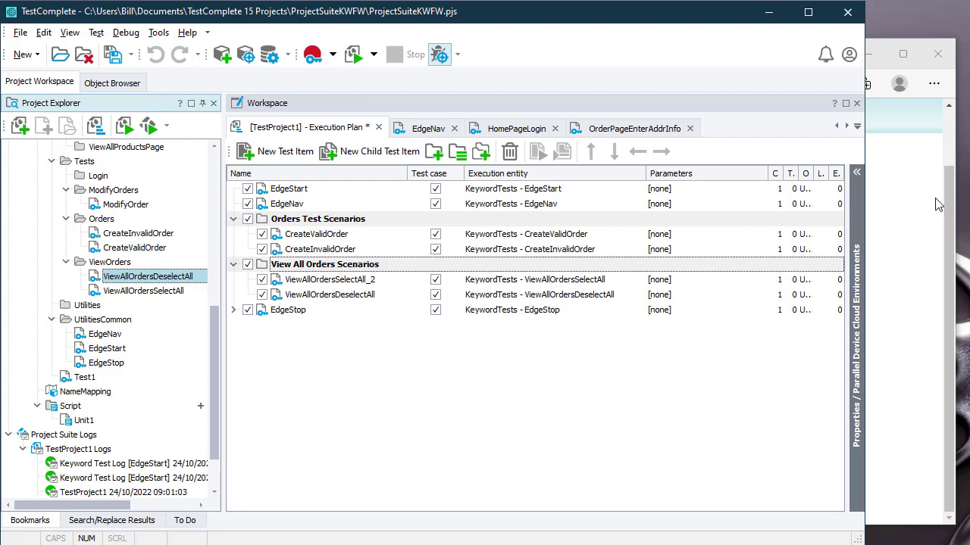
# Step: Glance at Web Orders, then return to TestComplete and select the ModifyOrders folders
pyautogui.click(909, 227)
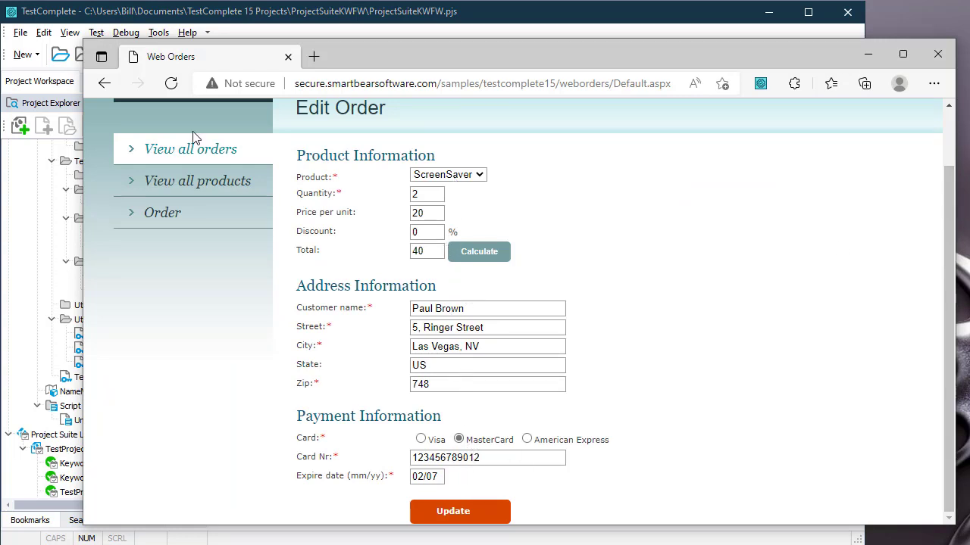
pyautogui.click(74, 17)
pyautogui.scroll(2, 117, 282)
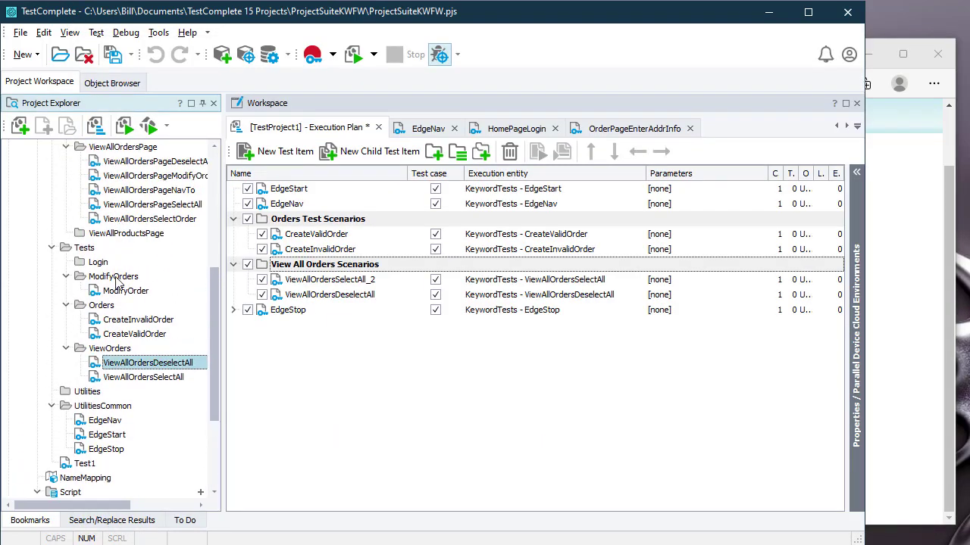
pyautogui.click(120, 280)
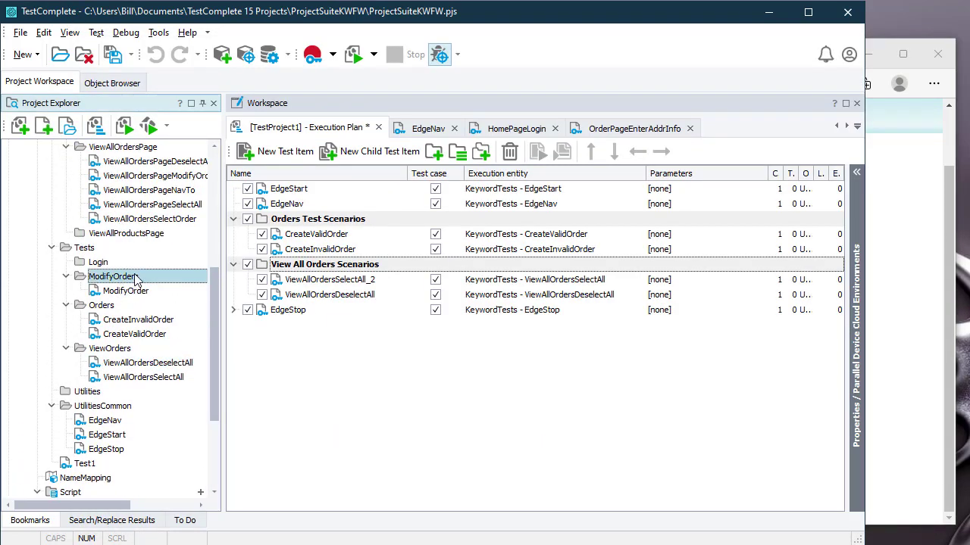
pyautogui.scroll(6, 134, 276)
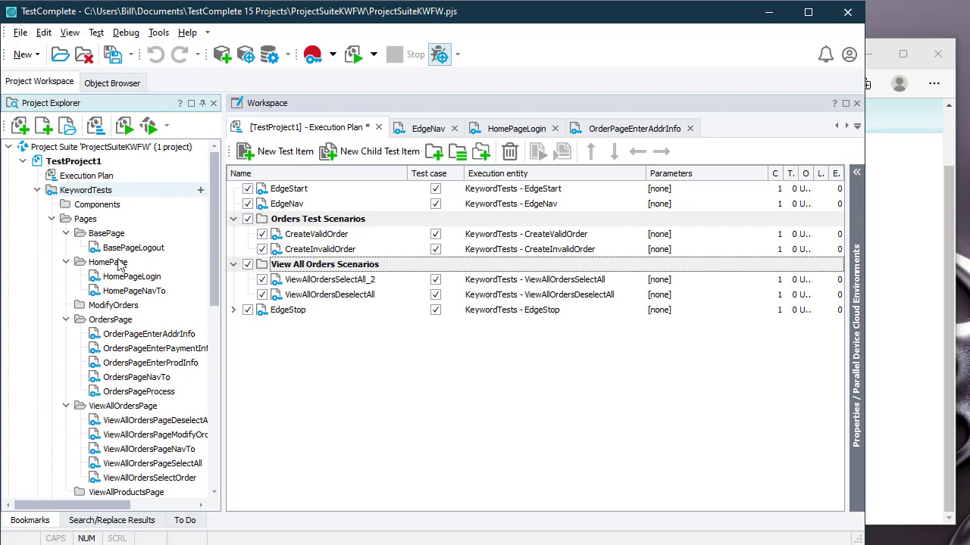
pyautogui.click(131, 306)
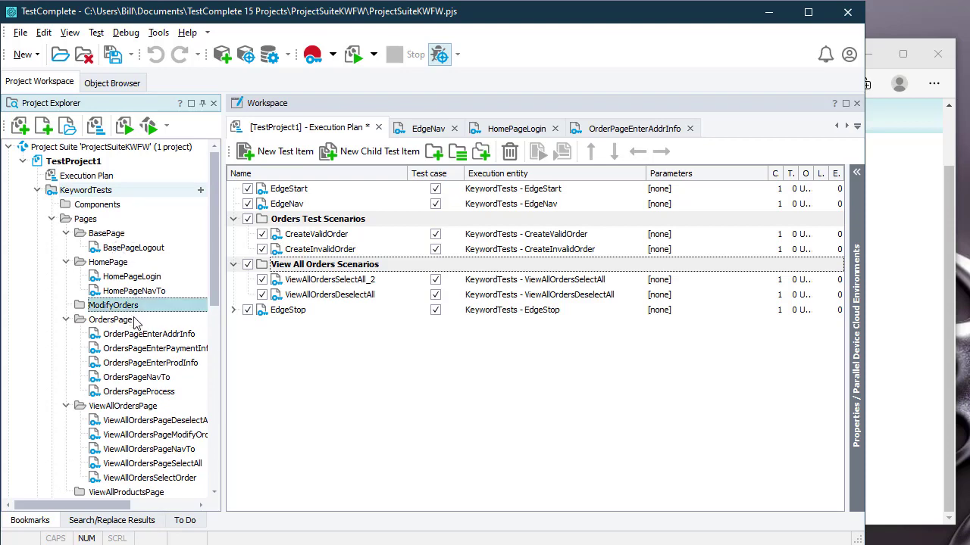
# Step: Collapse and re-expand the ModifyOrders tests folder, then bring the Web Orders window forward
pyautogui.scroll(-1, 140, 329)
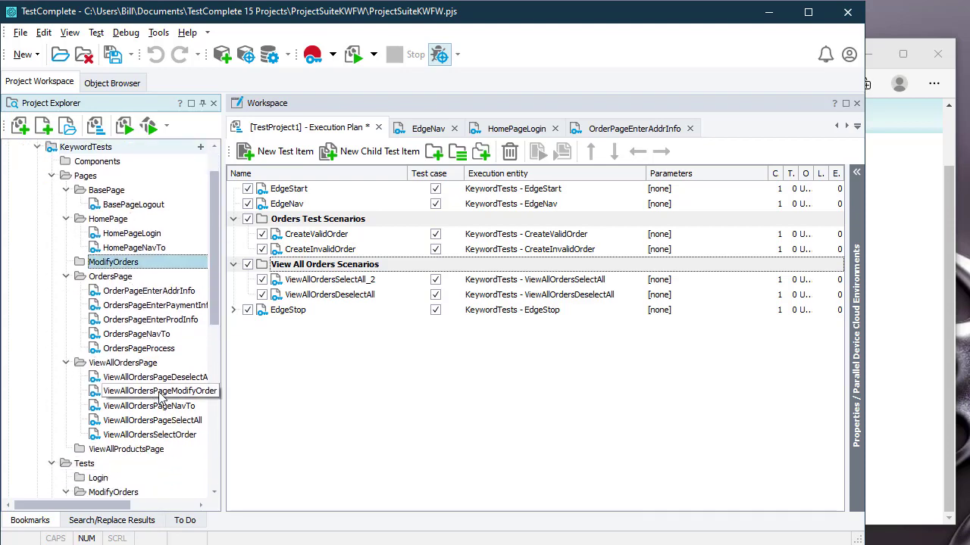
pyautogui.scroll(-6, 161, 395)
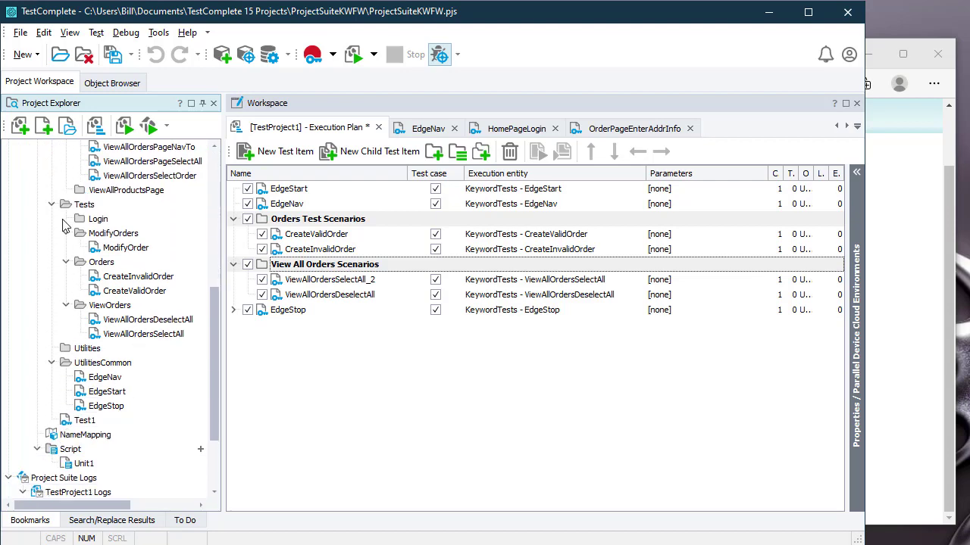
pyautogui.click(66, 234)
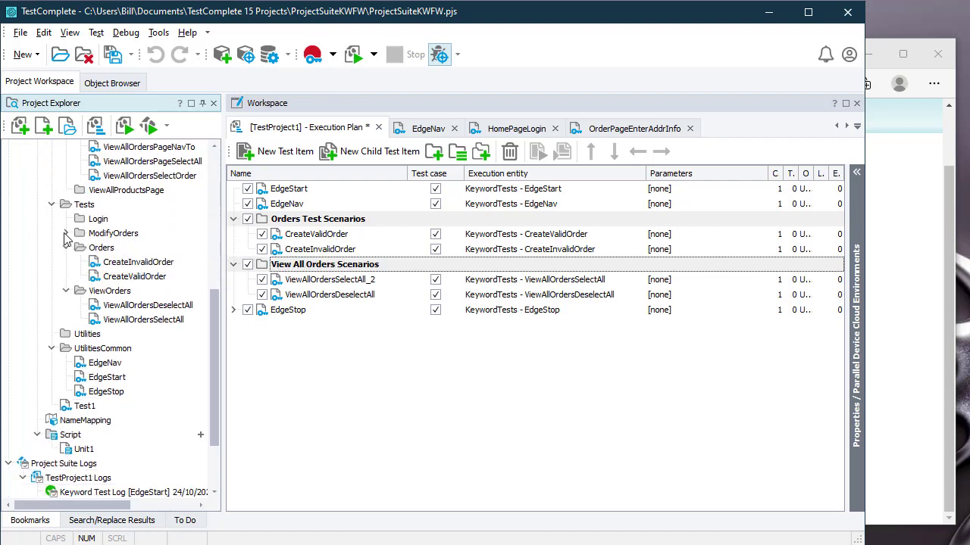
pyautogui.click(66, 233)
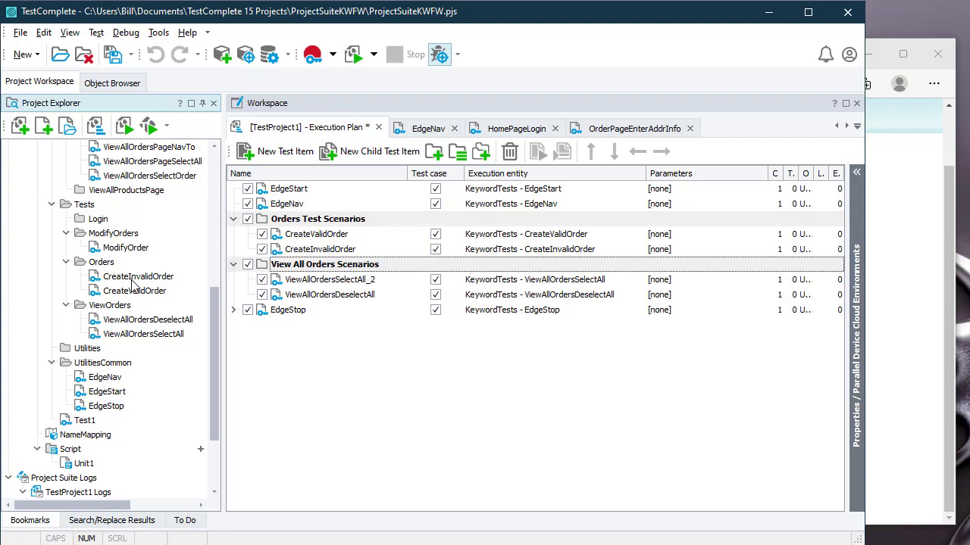
pyautogui.click(894, 349)
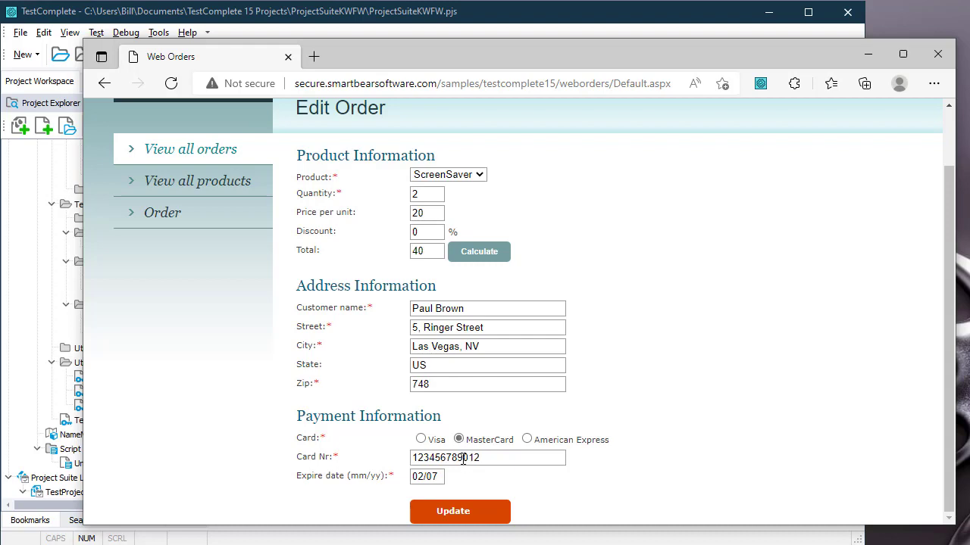
# Step: Open the empty Order form in Web Orders and switch back to TestComplete's execution plan
pyautogui.click(165, 217)
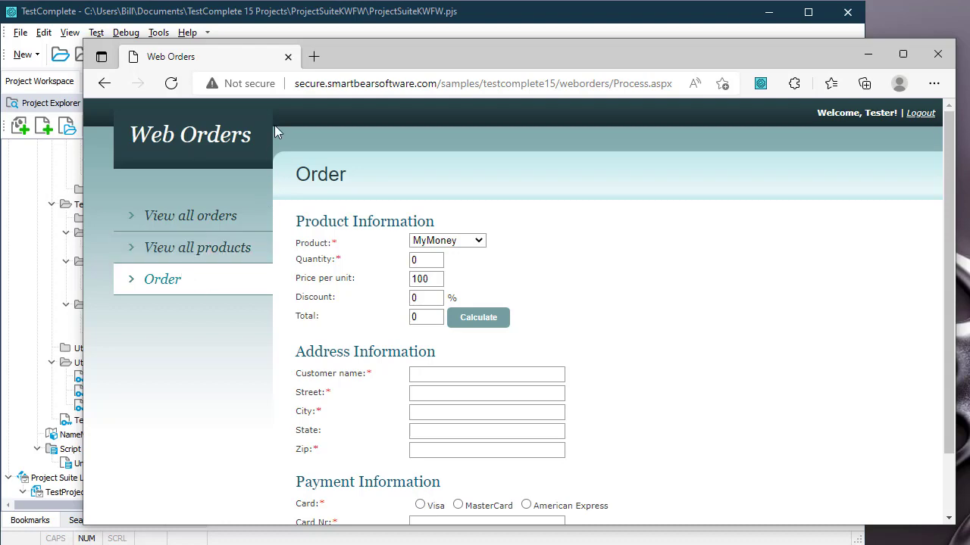
pyautogui.click(331, 26)
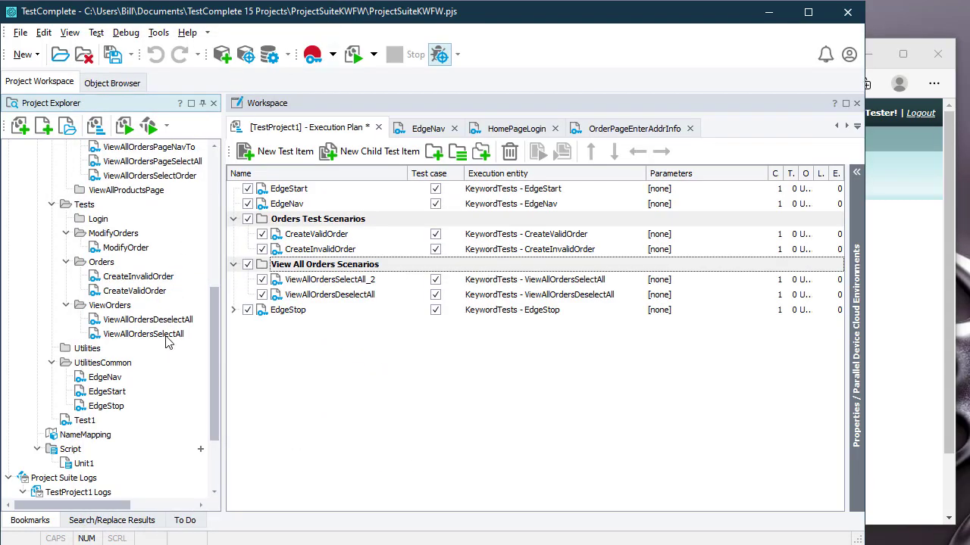
pyautogui.scroll(3, 165, 337)
pyautogui.scroll(5, 216, 220)
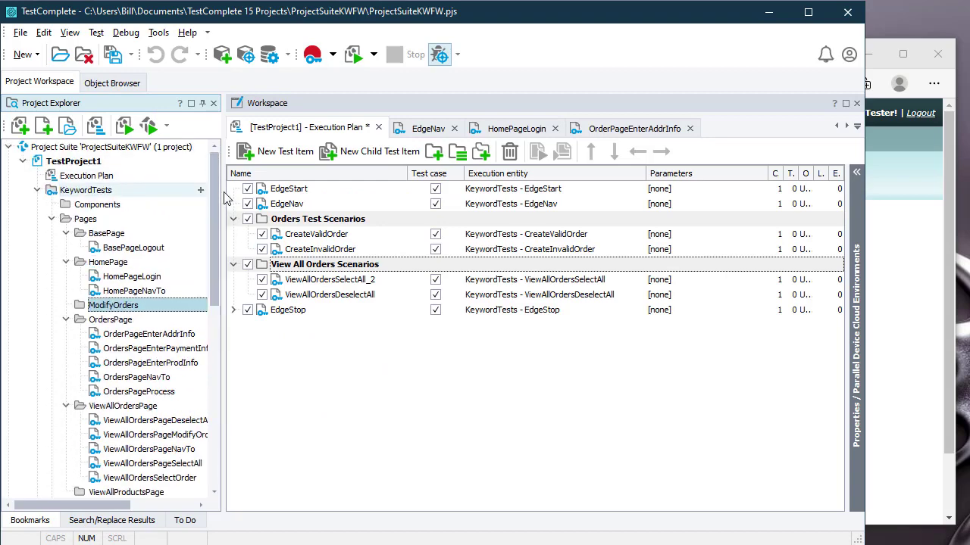
pyautogui.click(90, 209)
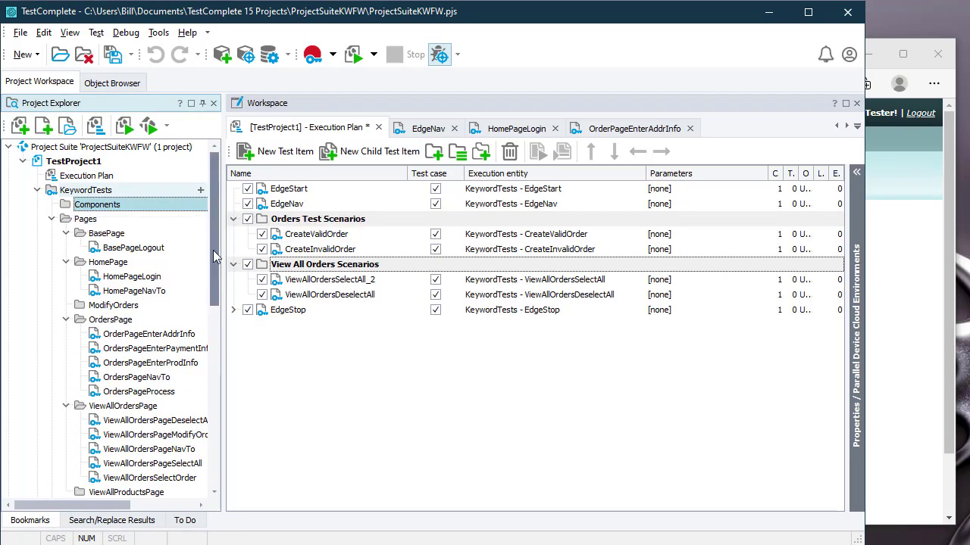
pyautogui.click(149, 379)
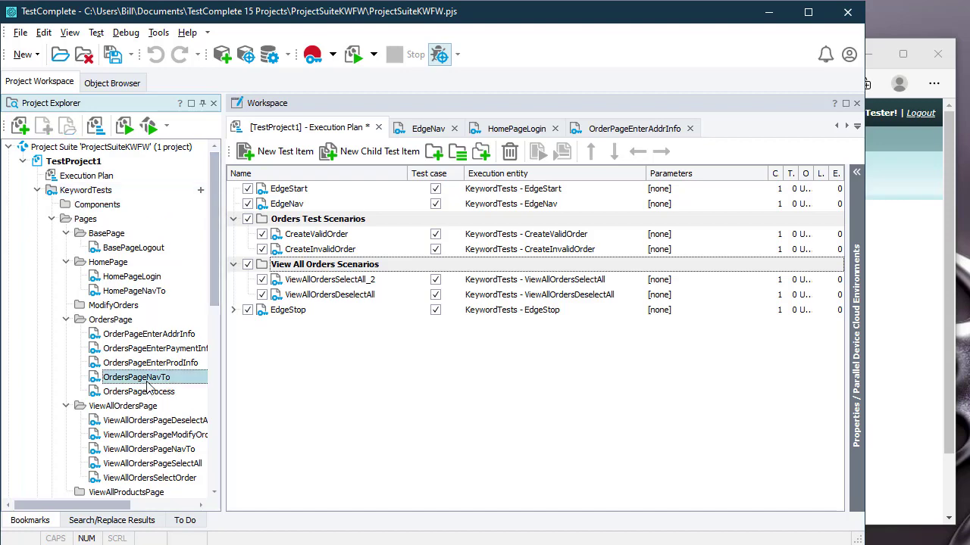
pyautogui.click(67, 321)
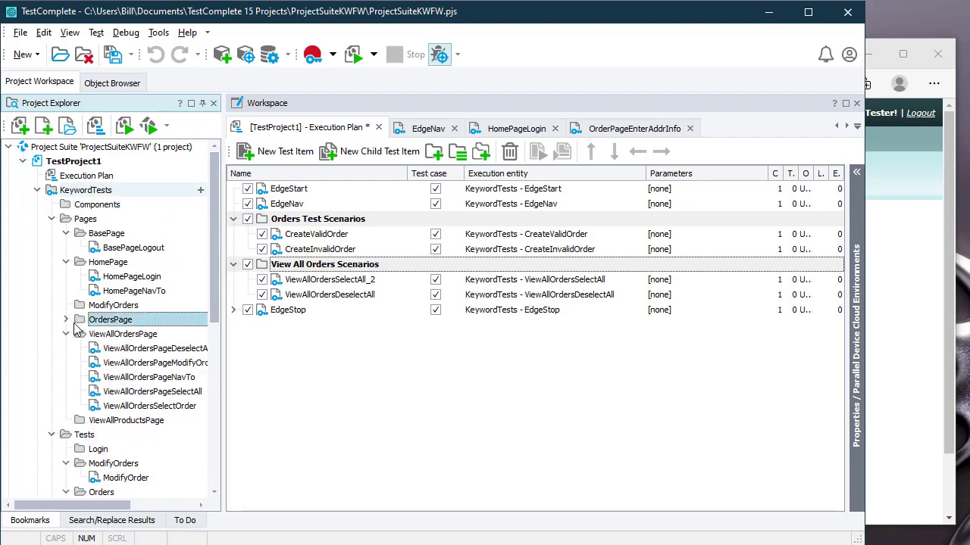
pyautogui.click(66, 336)
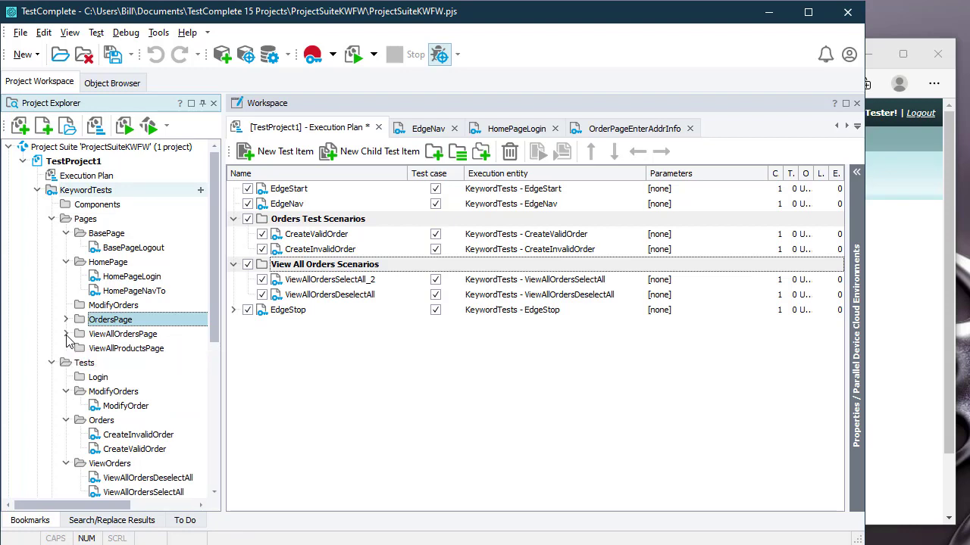
pyautogui.click(66, 334)
pyautogui.click(153, 377)
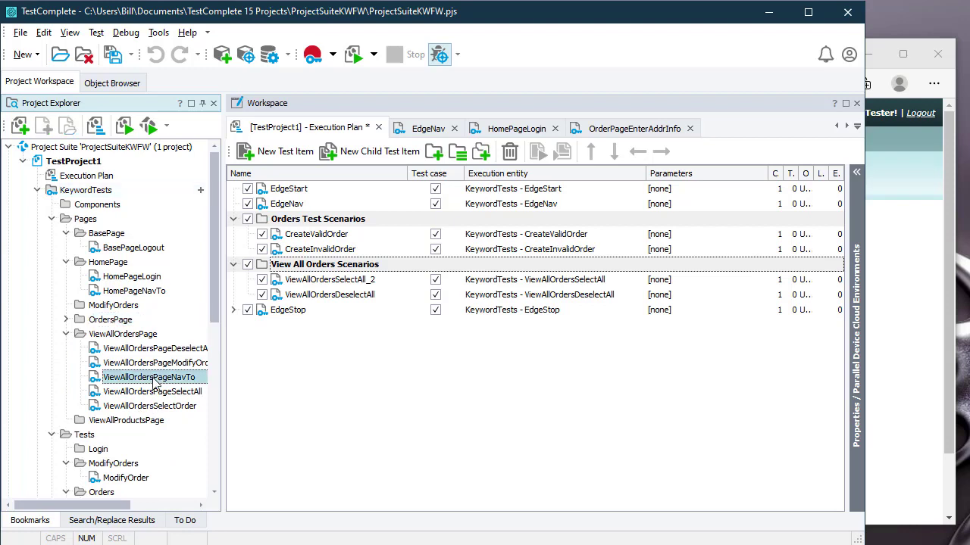
pyautogui.click(66, 320)
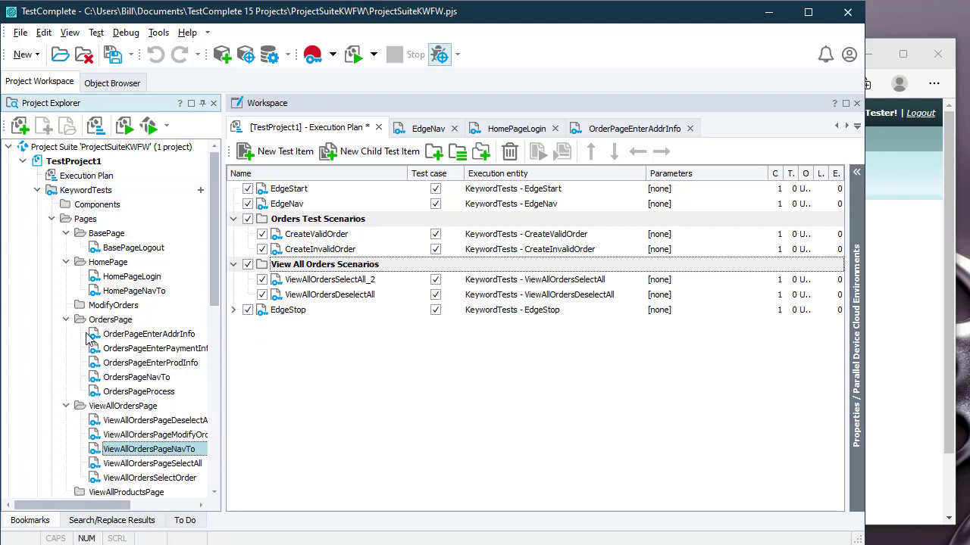
pyautogui.click(144, 378)
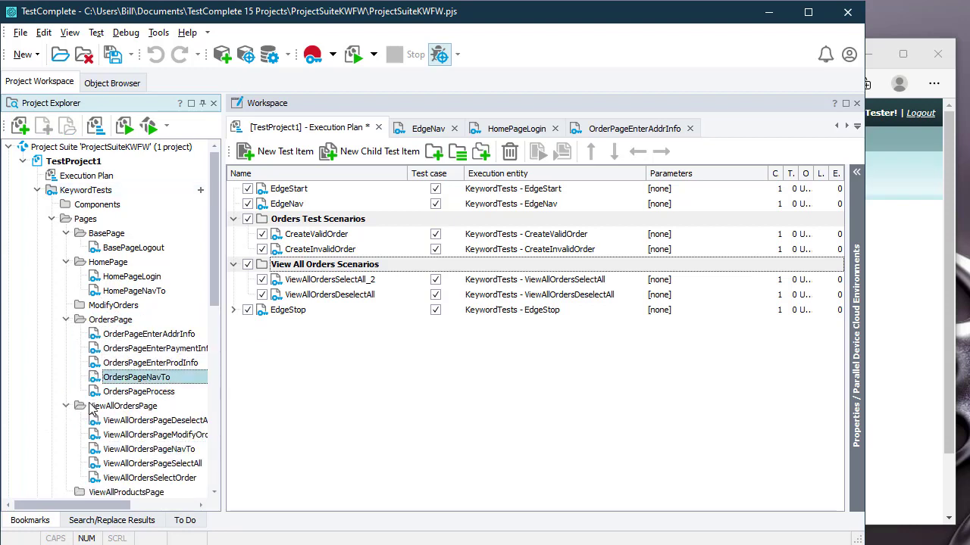
pyautogui.scroll(-1, 91, 413)
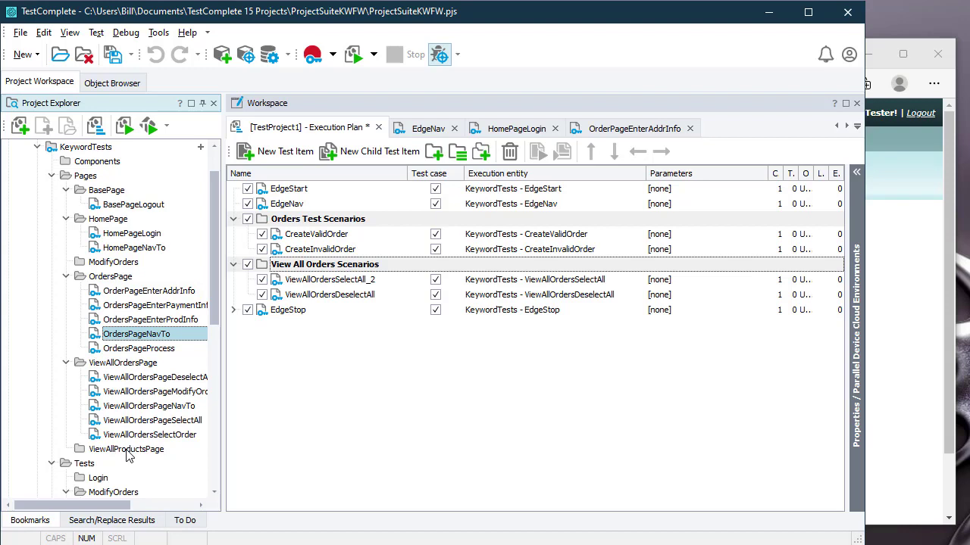
pyautogui.click(103, 163)
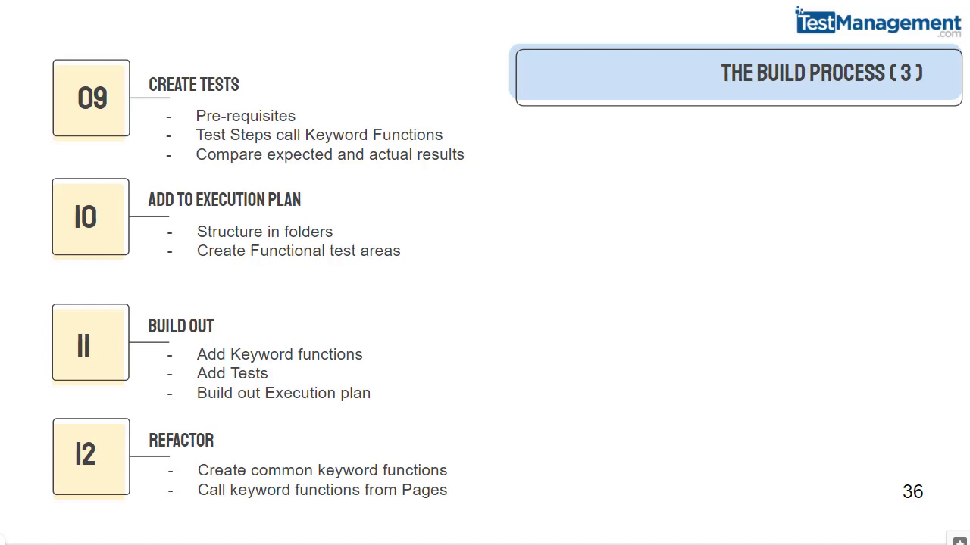
# Step: Reload the Order page and highlight its Product Information, Customer name and Payment Information labels
pyautogui.hotkey('alt', 'Tab')
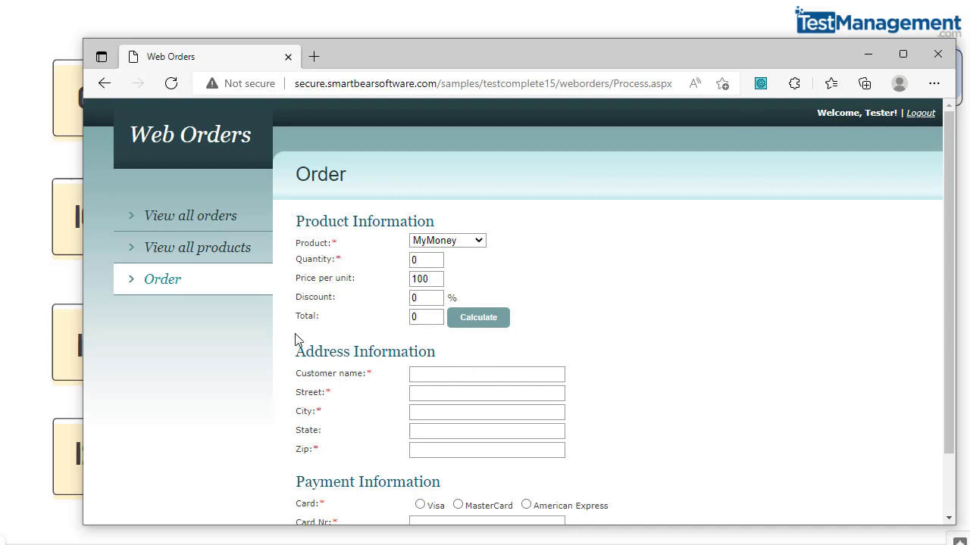
pyautogui.click(157, 292)
pyautogui.doubleClick(330, 223)
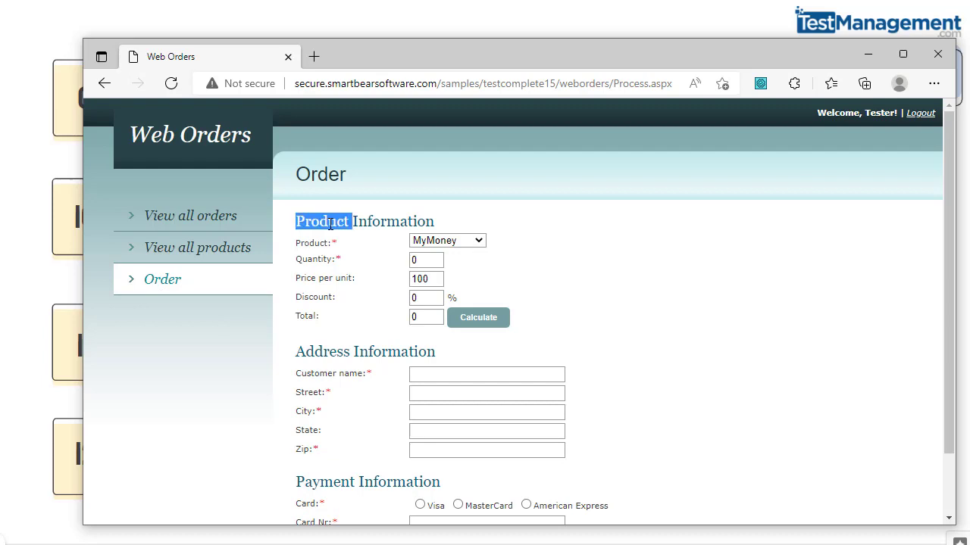
pyautogui.click(330, 223)
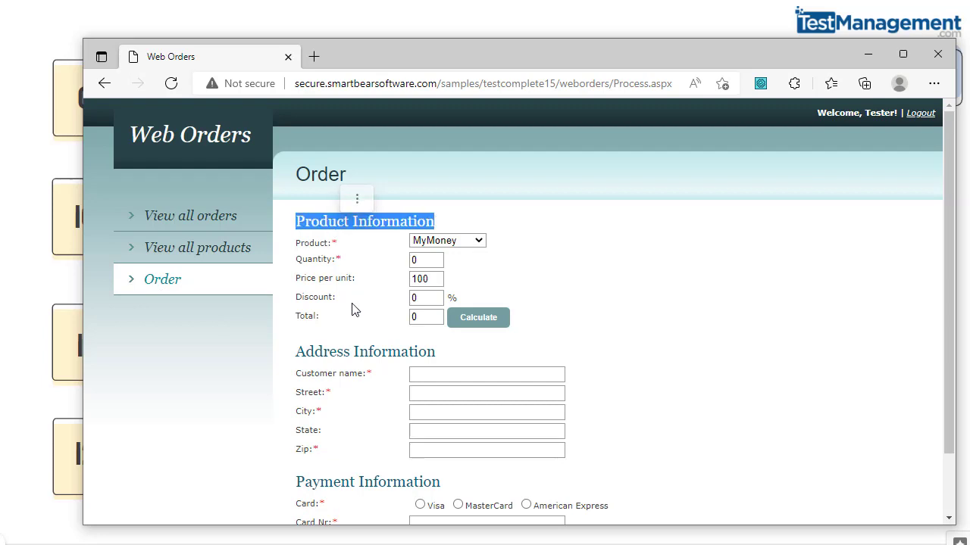
pyautogui.doubleClick(353, 373)
pyautogui.doubleClick(371, 482)
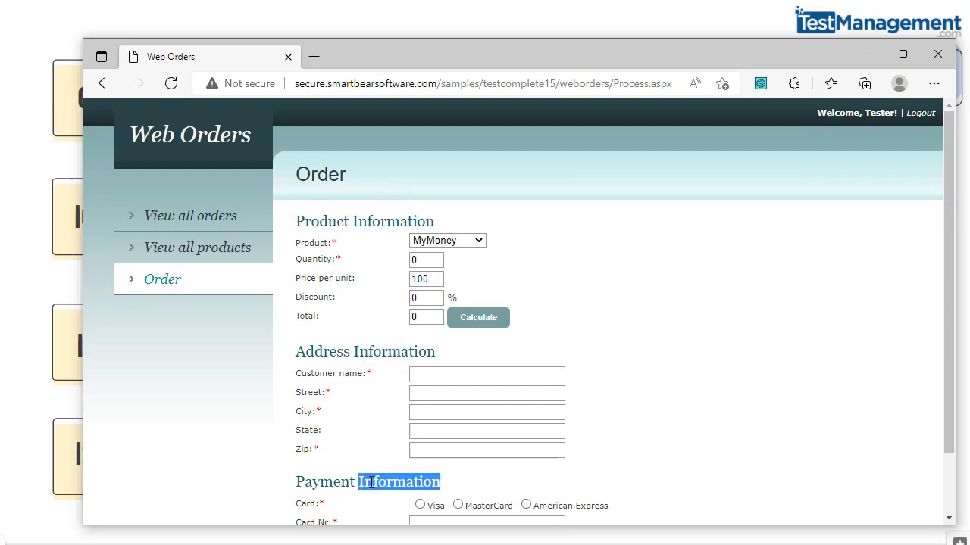
# Step: Open the first order from View all orders and highlight its Edit Order fields
pyautogui.click(136, 217)
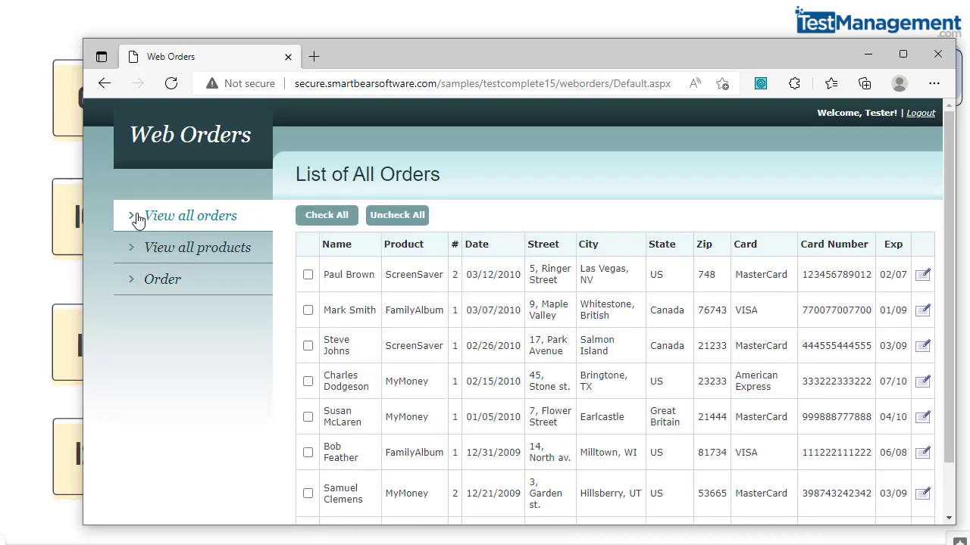
pyautogui.click(920, 281)
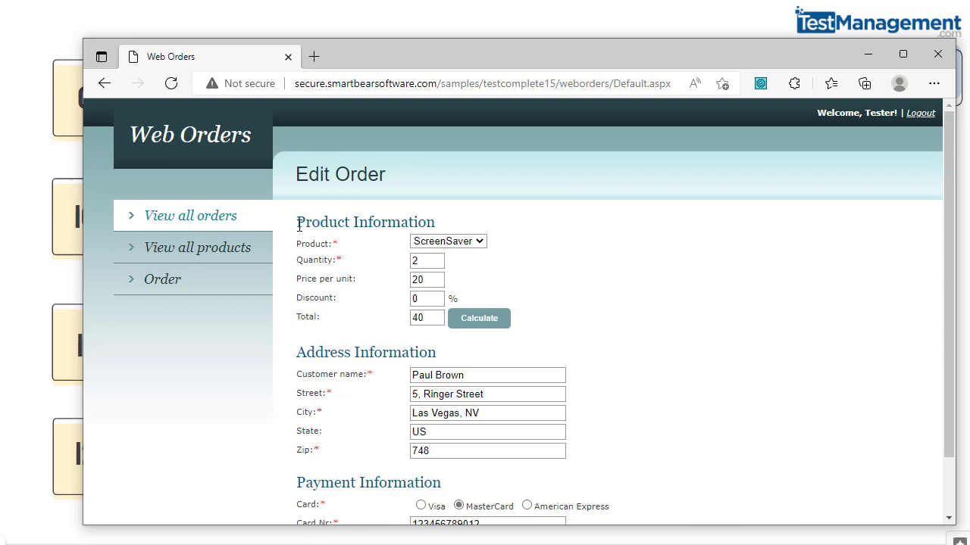
pyautogui.moveTo(302, 226); pyautogui.dragTo(447, 318)
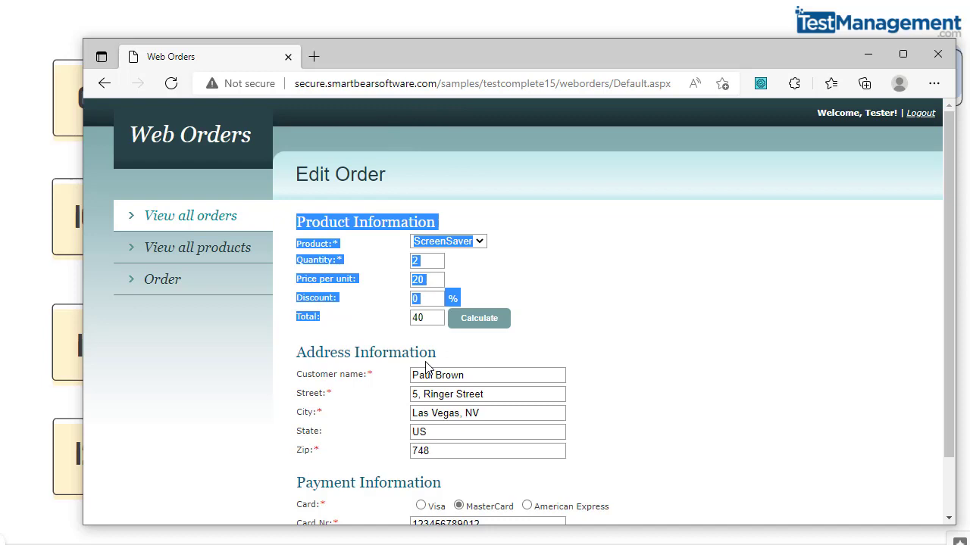
pyautogui.click(703, 400)
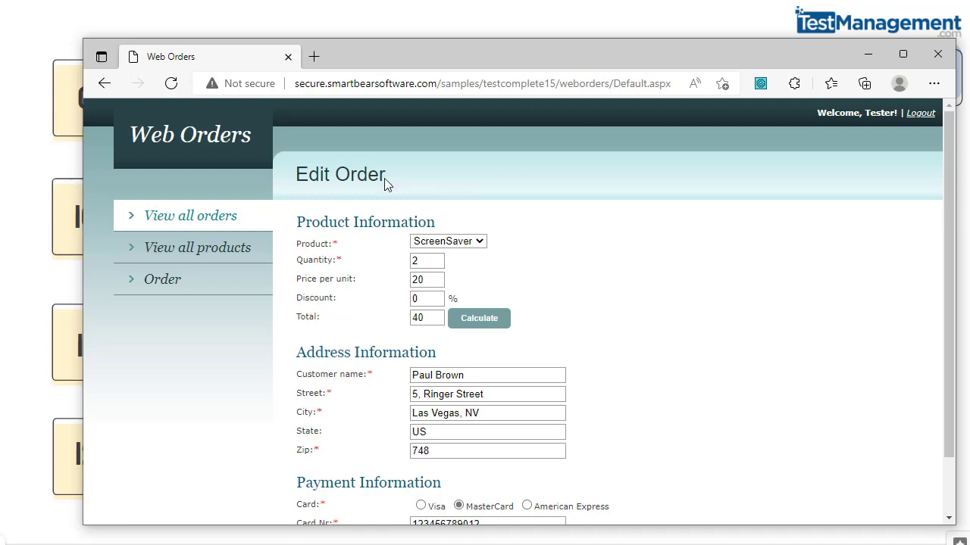
pyautogui.moveTo(385, 177); pyautogui.dragTo(338, 178)
# Step: Cycle through the Order, View all products and View all orders pages, then return to TestComplete
pyautogui.click(169, 292)
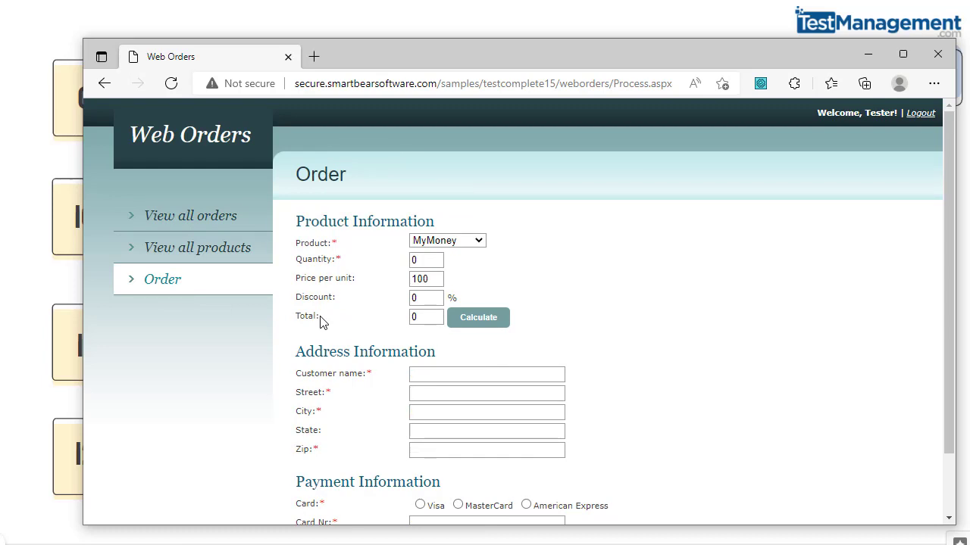
pyautogui.click(193, 260)
pyautogui.click(190, 228)
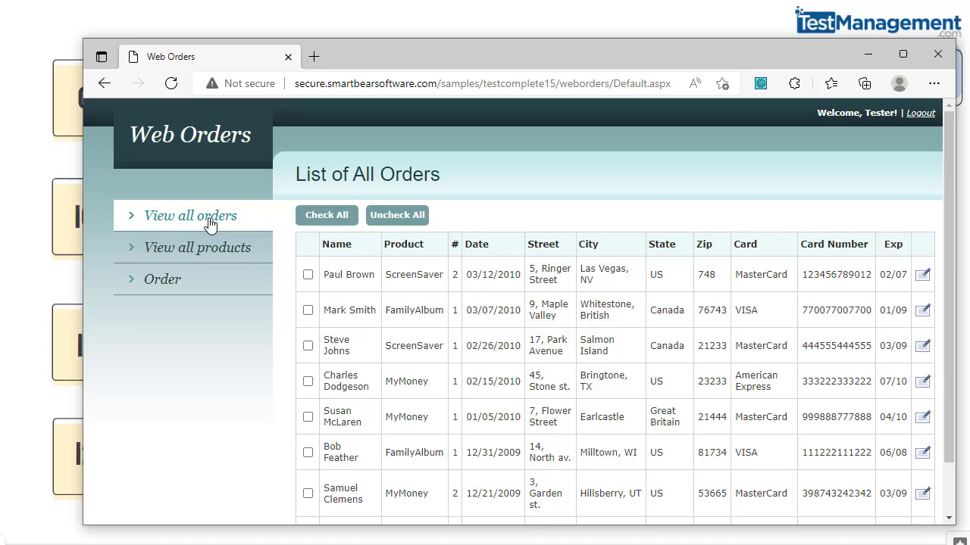
pyautogui.click(209, 254)
pyautogui.click(200, 285)
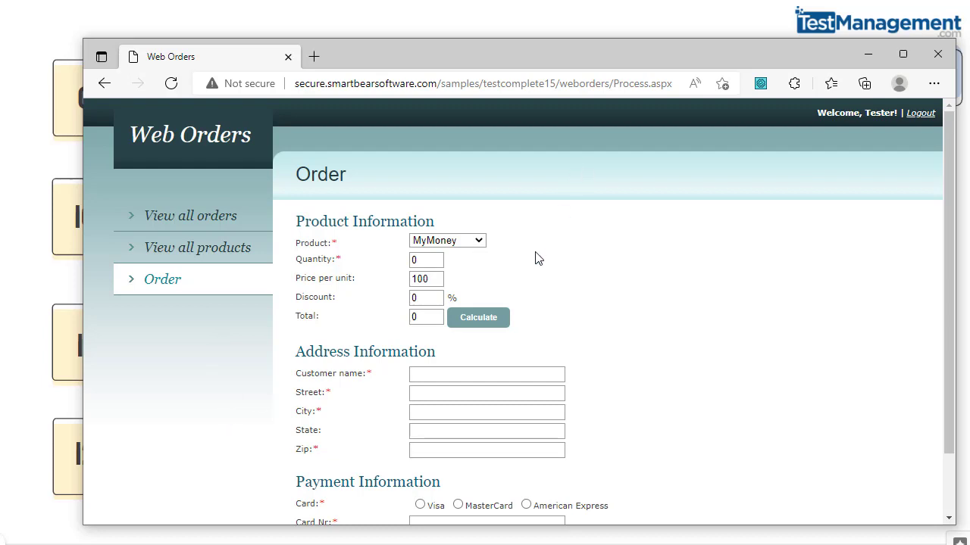
pyautogui.click(638, 18)
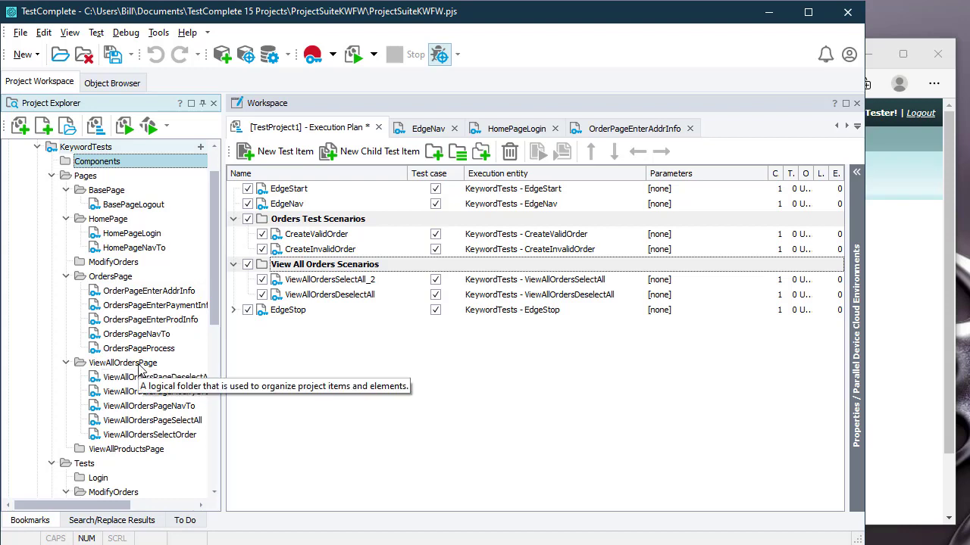
pyautogui.click(146, 324)
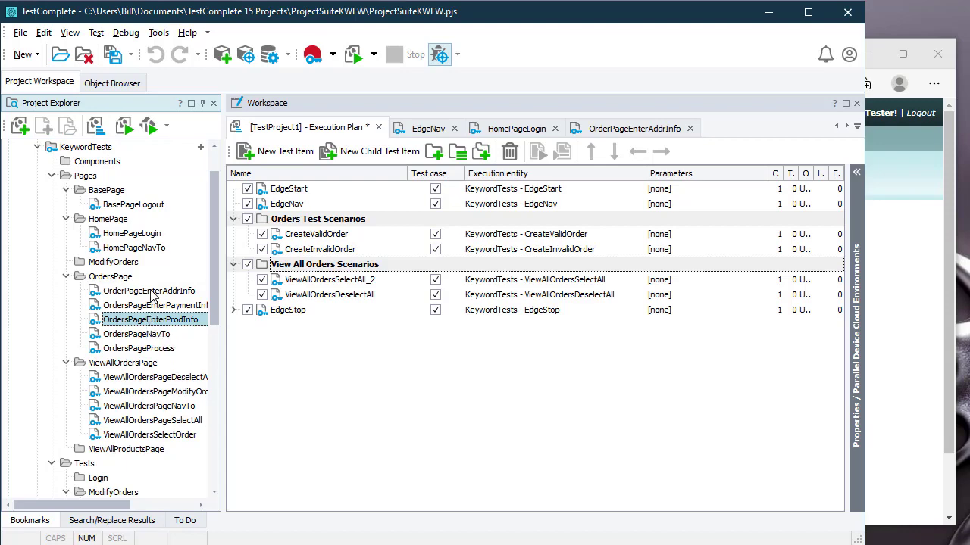
pyautogui.click(151, 292)
pyautogui.click(155, 306)
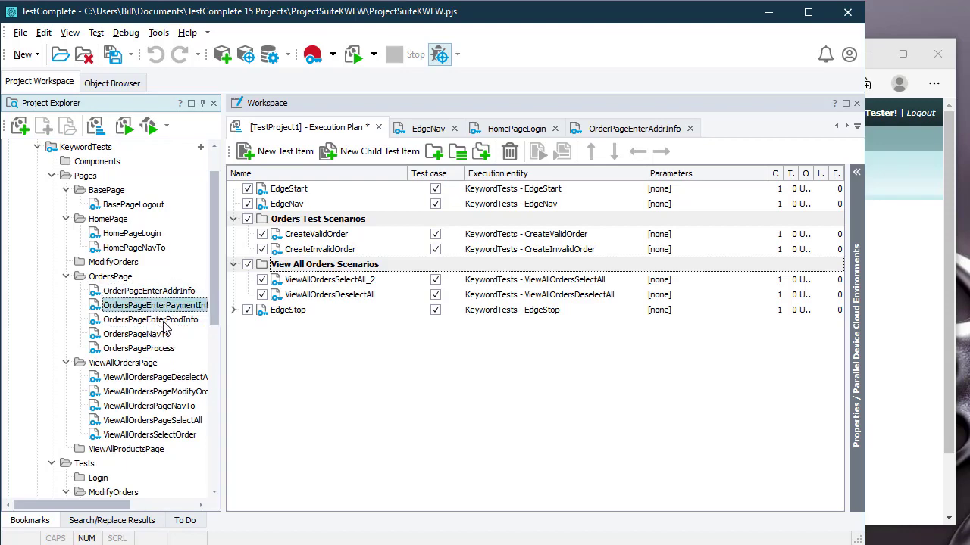
pyautogui.click(161, 320)
pyautogui.click(894, 337)
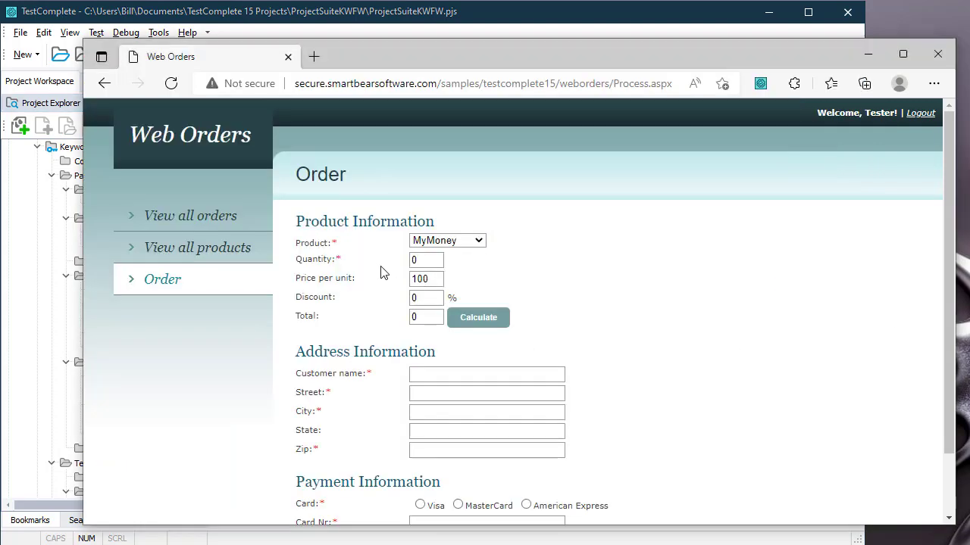
pyautogui.click(296, 20)
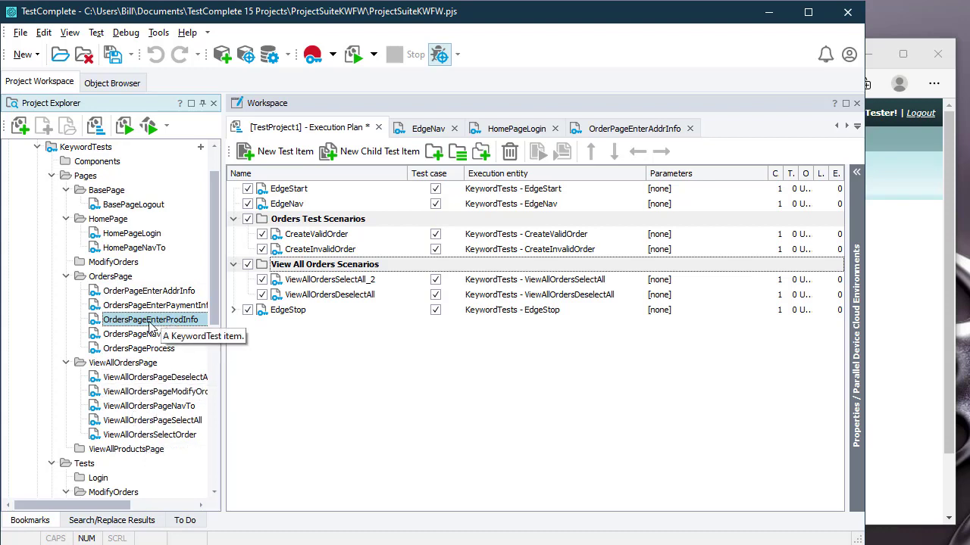
pyautogui.click(150, 292)
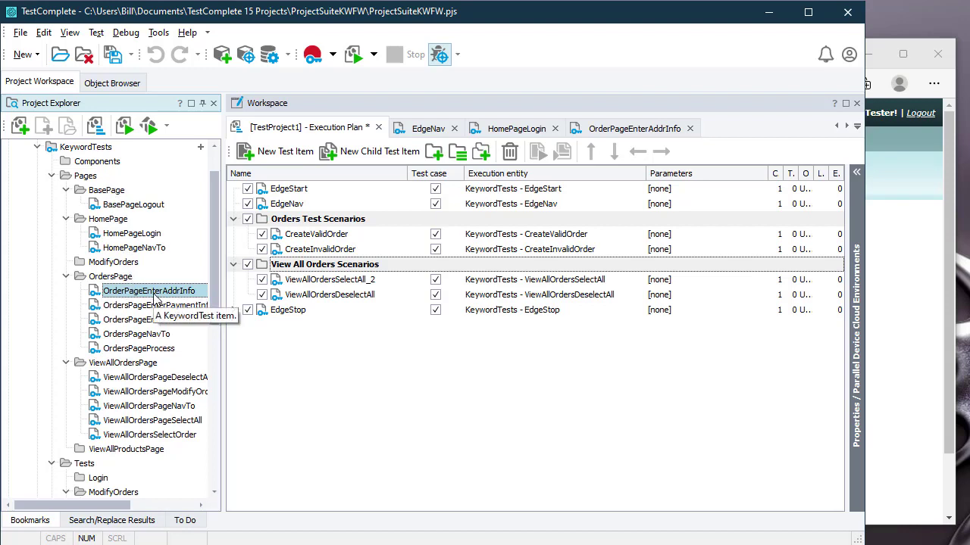
pyautogui.click(94, 162)
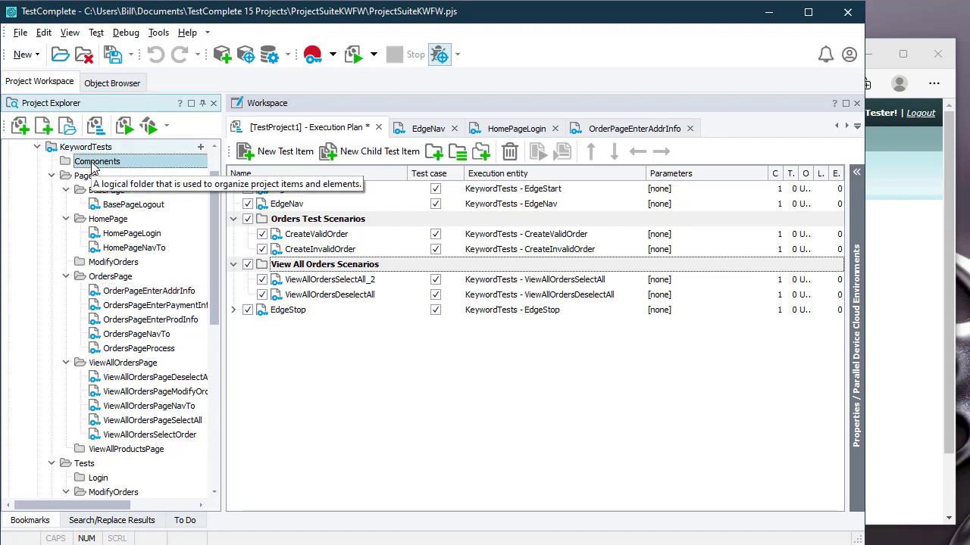
# Step: Create a ComponentAddrInfo keyword test in the Components folder
pyautogui.rightClick(92, 167)
pyautogui.moveTo(166, 173)
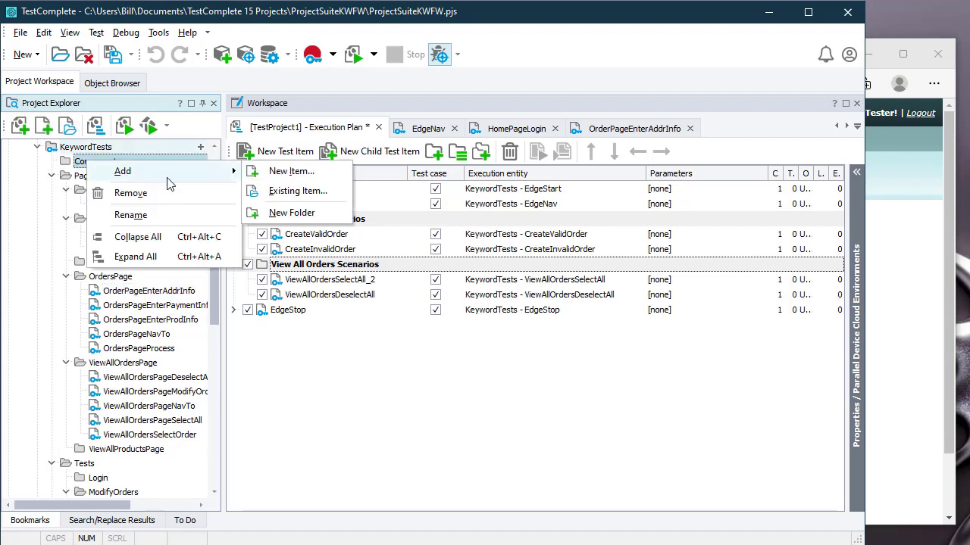
pyautogui.click(280, 173)
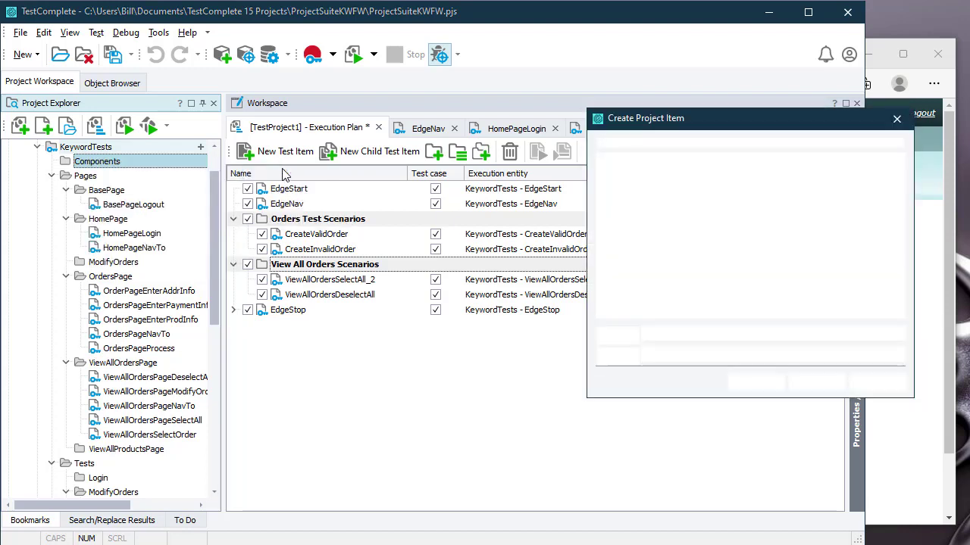
pyautogui.write('Component')
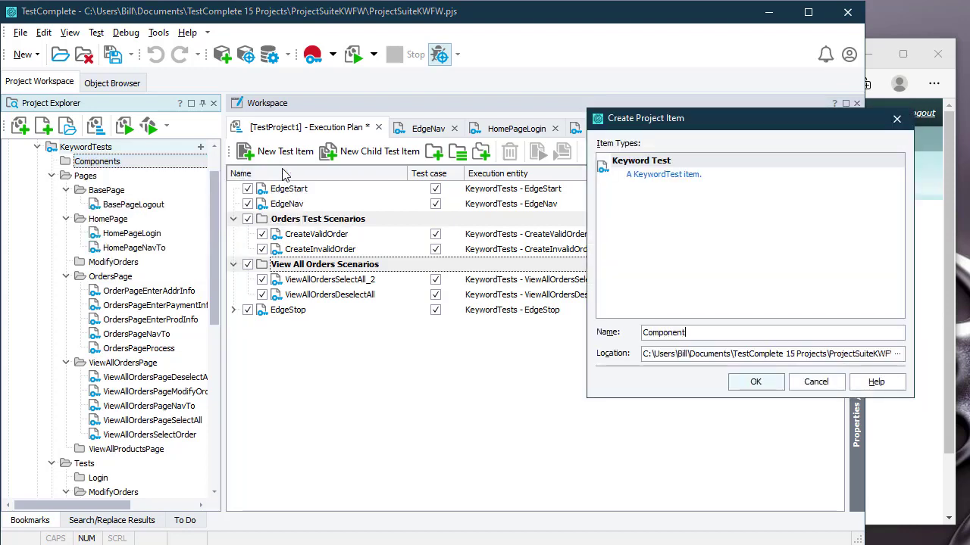
pyautogui.write('AddrInfo')
pyautogui.press('Return')
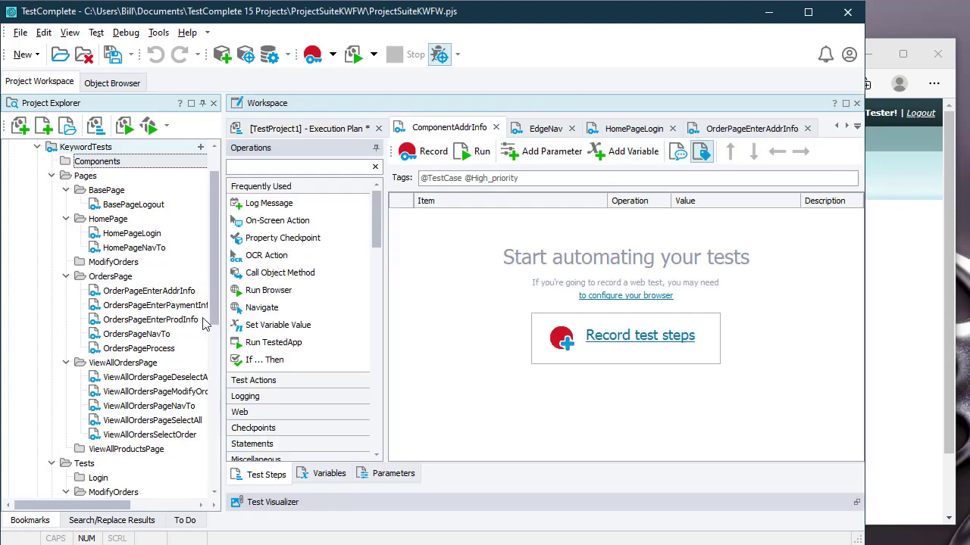
# Step: Copy all OrderPageEnterAddrInfo operations and paste them into ComponentAddrInfo
pyautogui.click(167, 295)
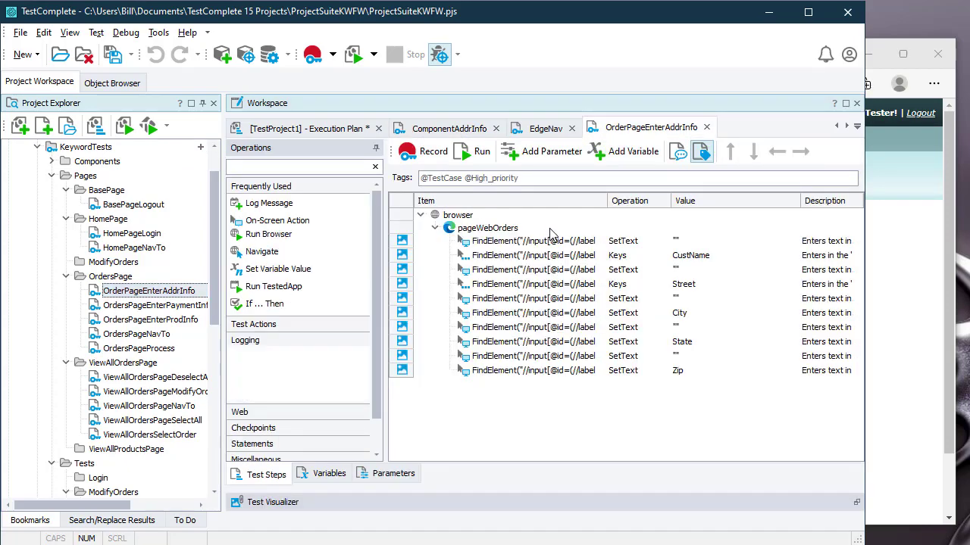
pyautogui.hotkey('ctrl', 'a')
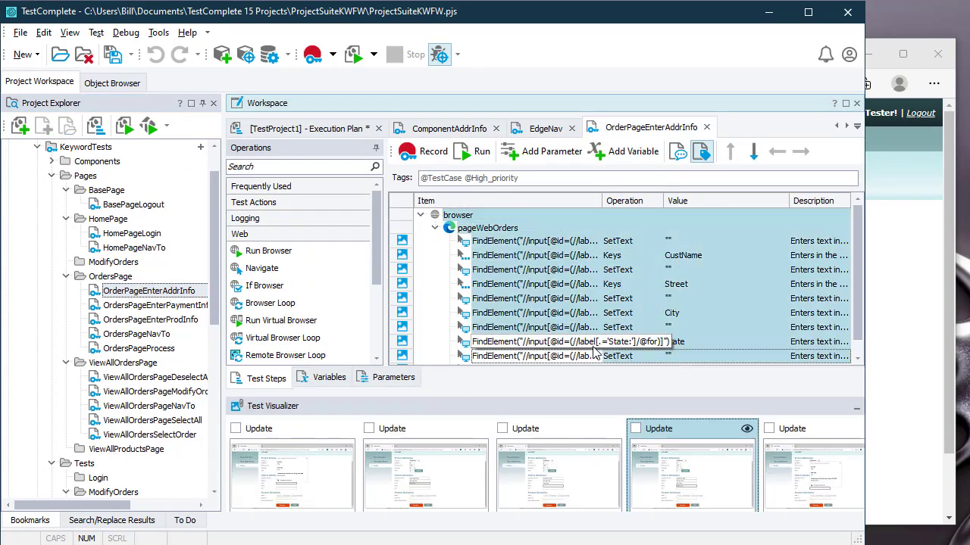
pyautogui.rightClick(598, 322)
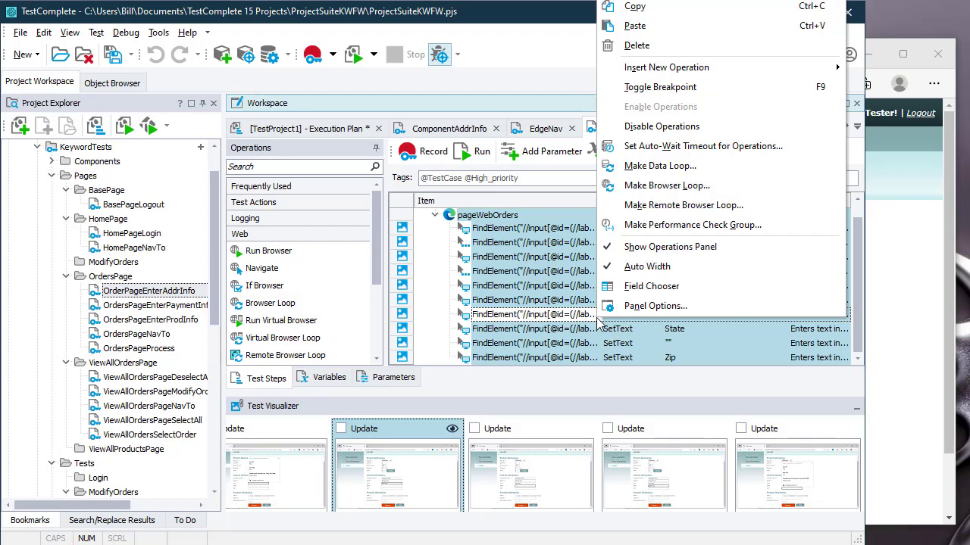
pyautogui.click(683, 9)
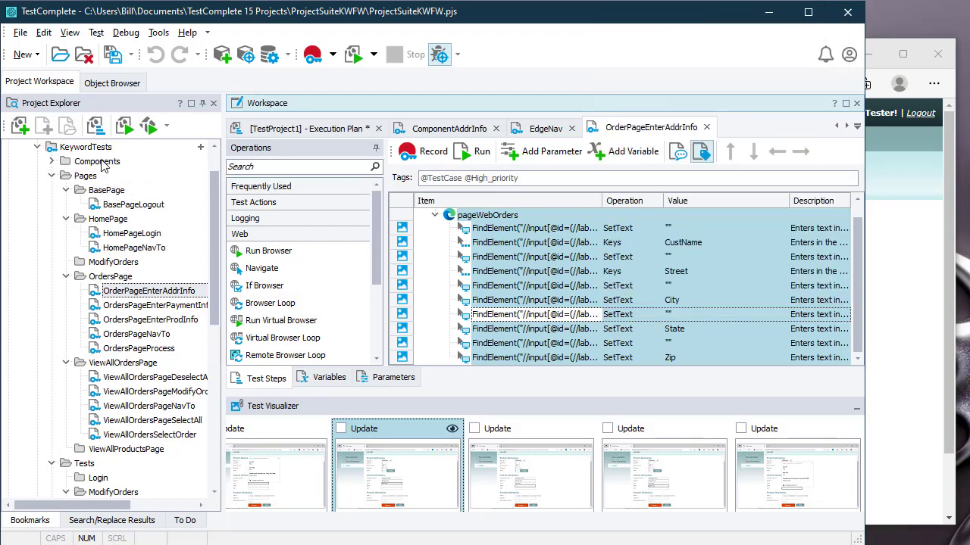
pyautogui.click(52, 161)
pyautogui.doubleClick(106, 175)
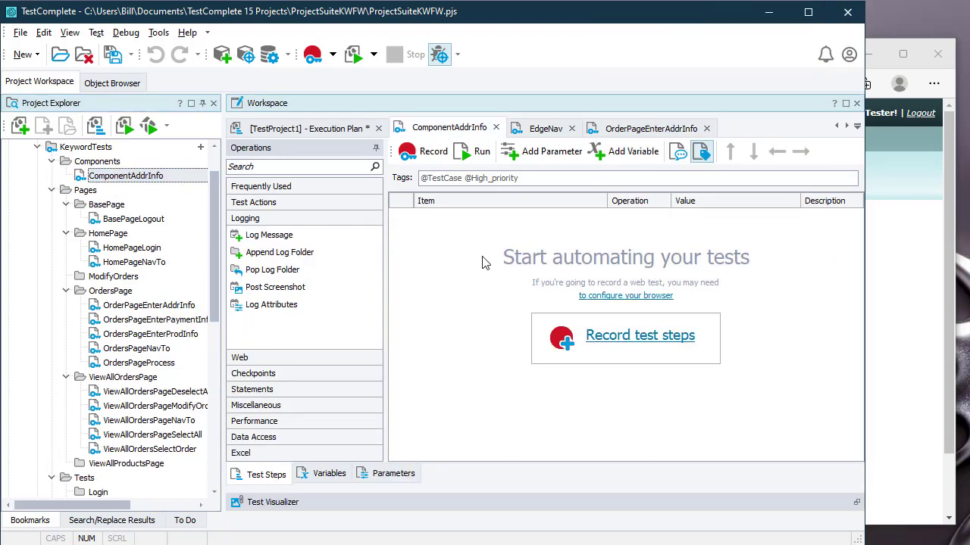
pyautogui.hotkey('ctrl', 'v')
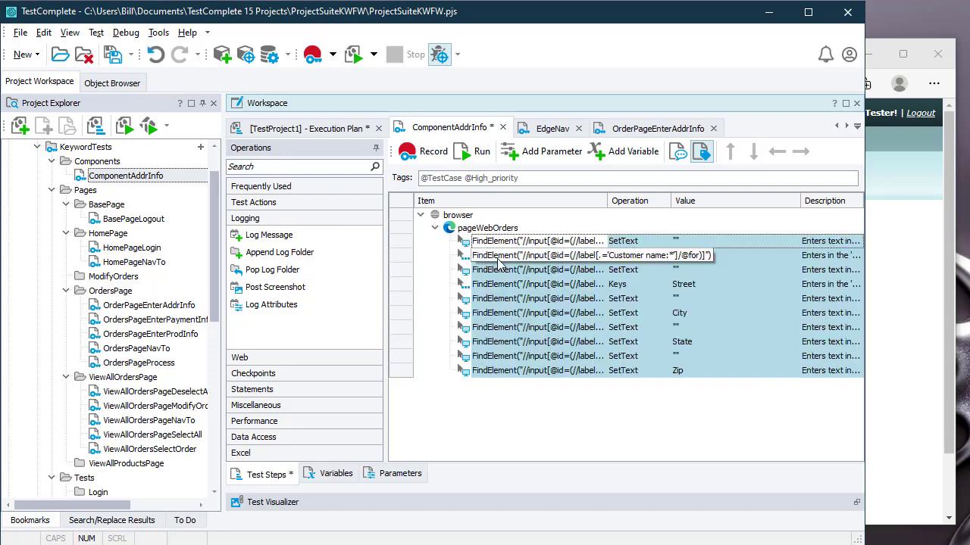
# Step: Add the first two test parameters, named CustName and Street
pyautogui.click(395, 477)
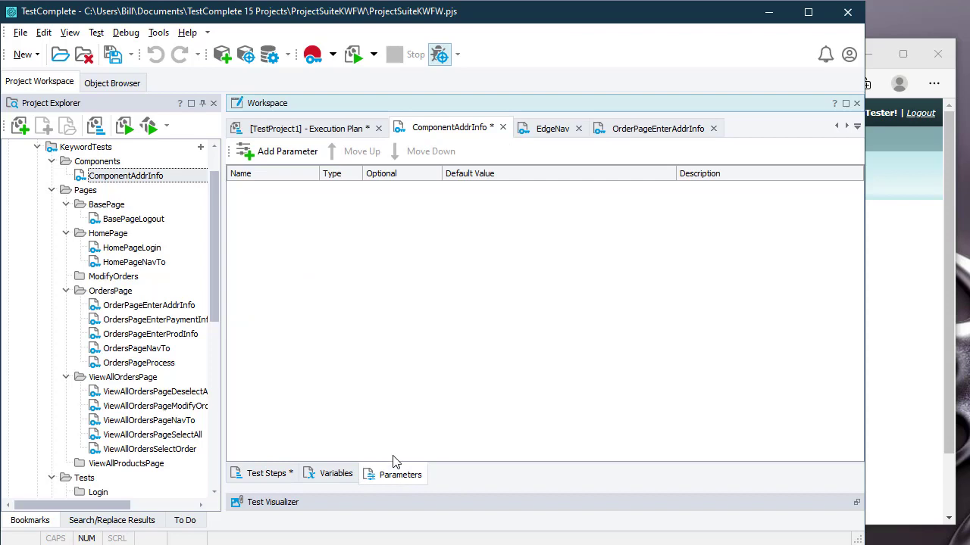
pyautogui.click(276, 153)
pyautogui.click(277, 153)
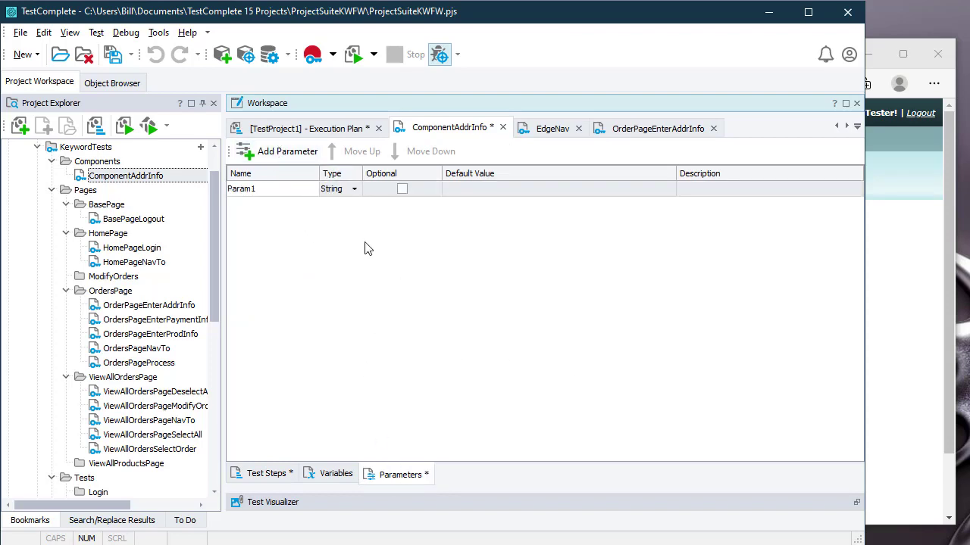
pyautogui.click(255, 194)
pyautogui.write('C')
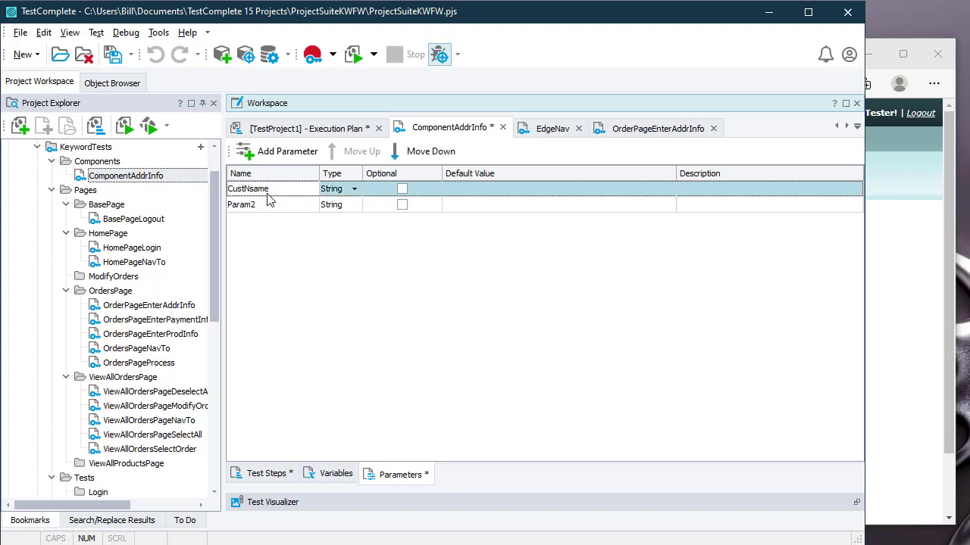
pyautogui.write('ustNs')
pyautogui.press('BackSpace')
pyautogui.write('am')
pyautogui.click(258, 209)
pyautogui.write('Street')
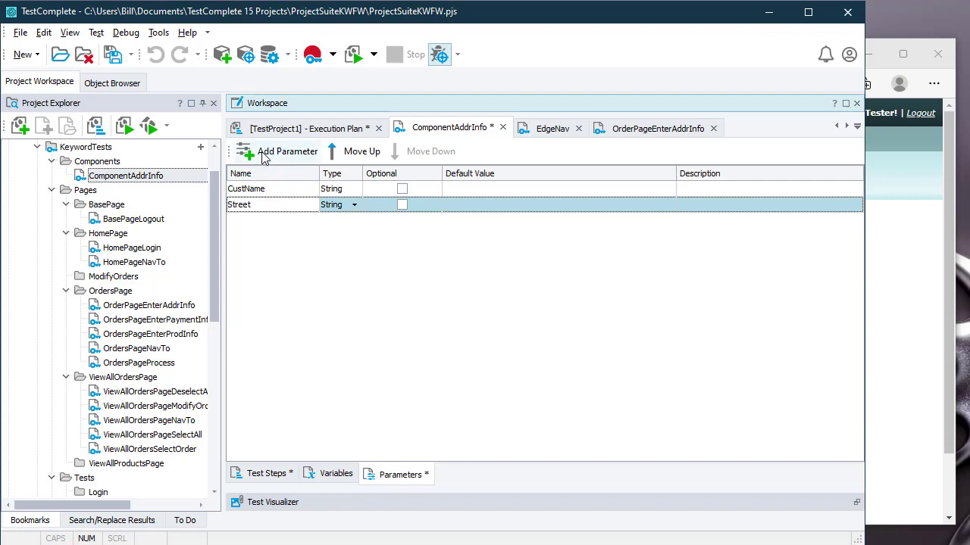
# Step: Add three more parameters named City, State and Zip, then return to the test steps
pyautogui.click(260, 154)
pyautogui.click(259, 154)
pyautogui.click(260, 154)
pyautogui.click(266, 225)
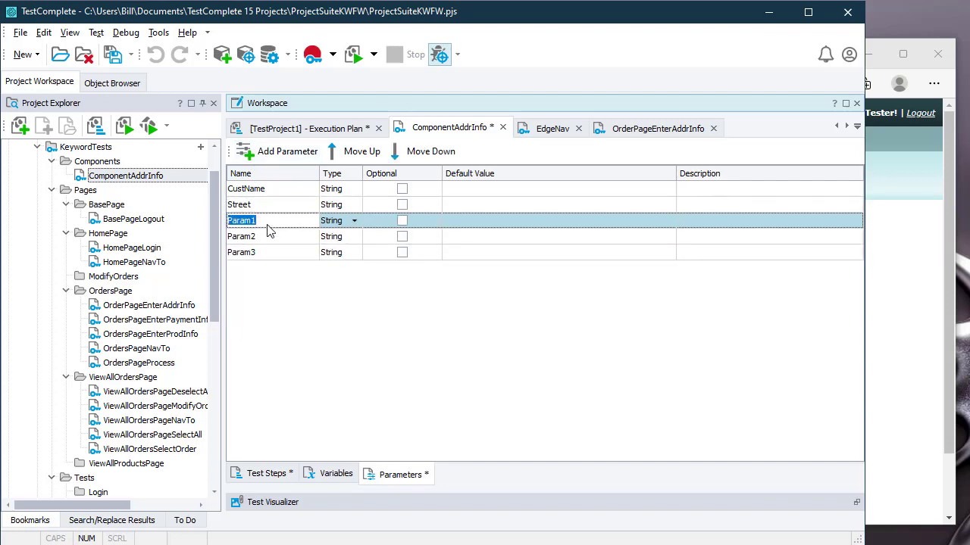
pyautogui.write('City')
pyautogui.click(247, 237)
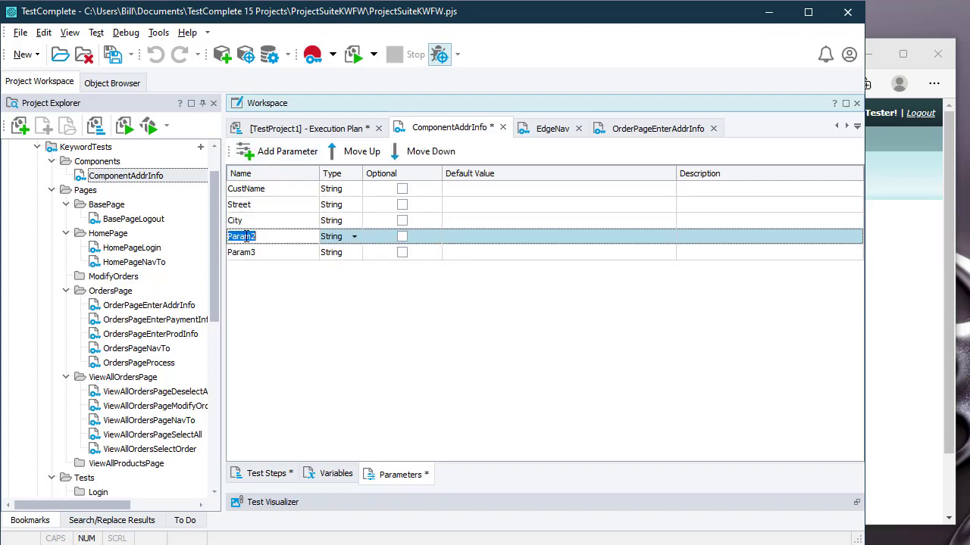
pyautogui.write('State')
pyautogui.click(244, 258)
pyautogui.write('Zip')
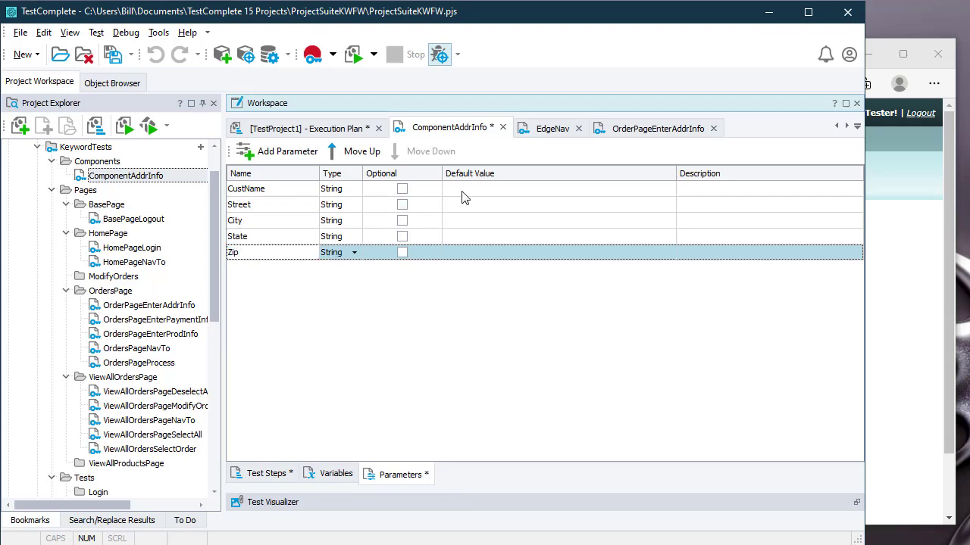
pyautogui.click(267, 475)
pyautogui.click(751, 255)
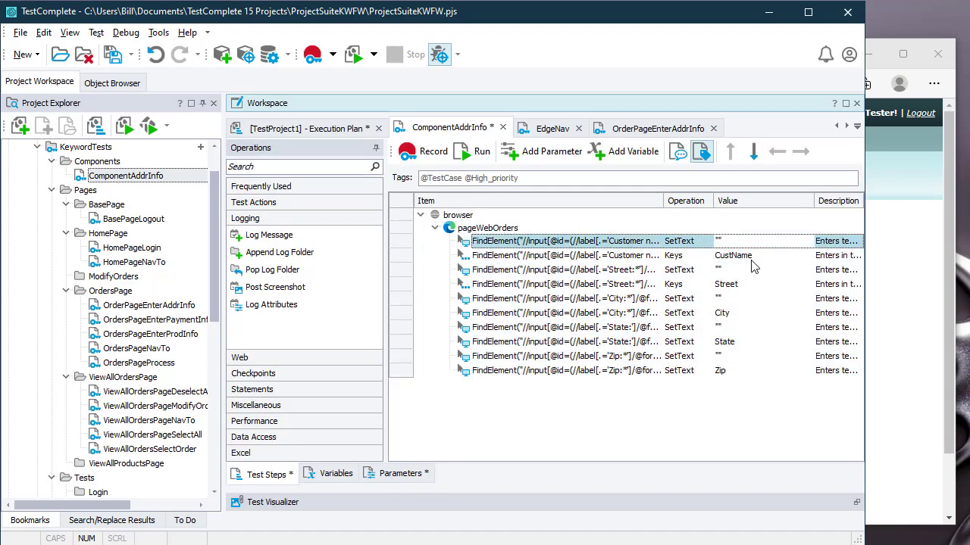
# Step: Set the CustName Keys operation's value to the CustName parameter
pyautogui.click(754, 259)
pyautogui.click(807, 259)
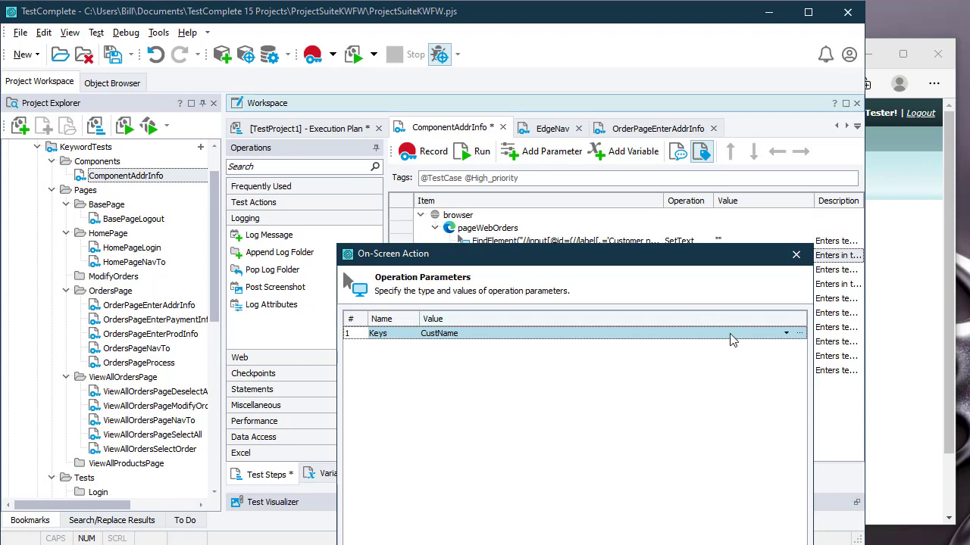
pyautogui.click(797, 334)
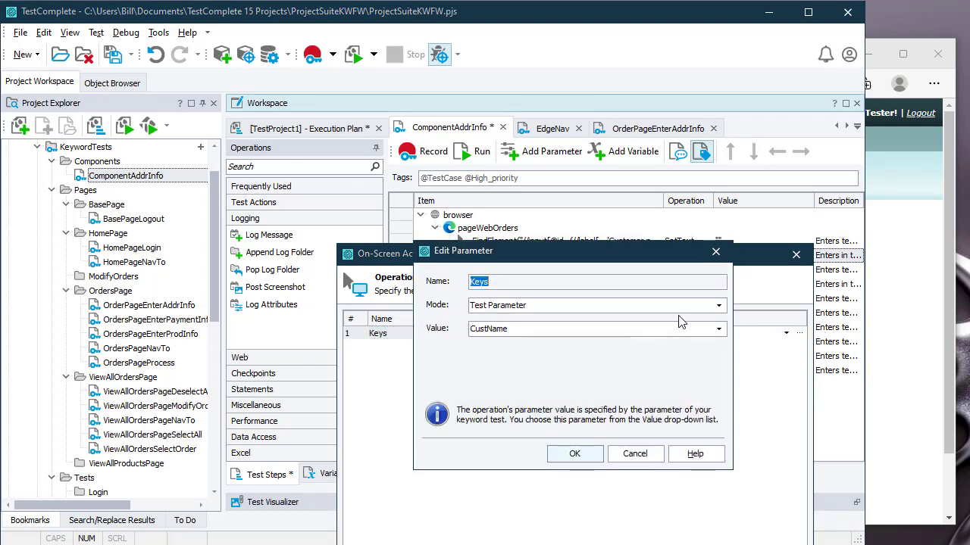
pyautogui.click(718, 329)
pyautogui.click(718, 329)
pyautogui.click(574, 454)
pyautogui.press('Return')
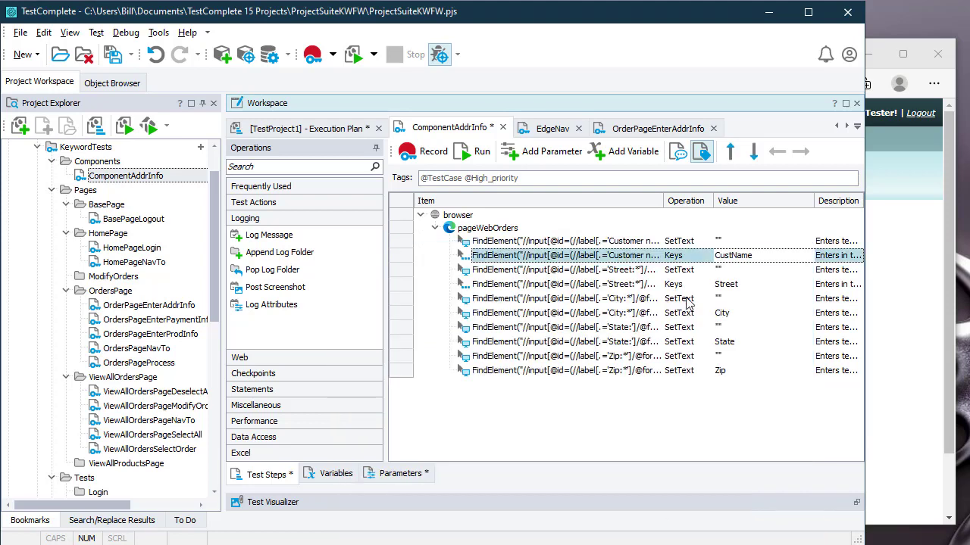
# Step: Set the Street and City Keys operations' values to the Street and City parameters
pyautogui.click(734, 287)
pyautogui.click(808, 286)
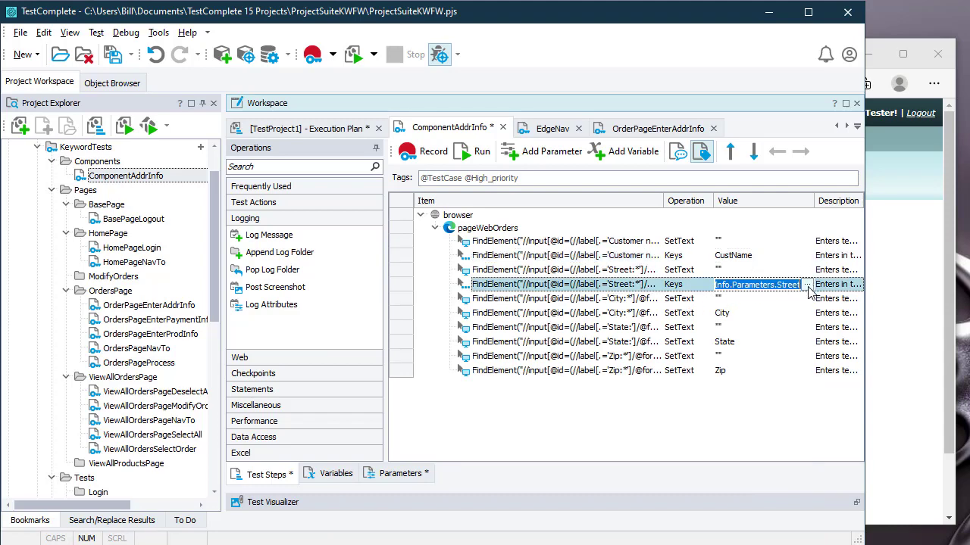
pyautogui.click(774, 286)
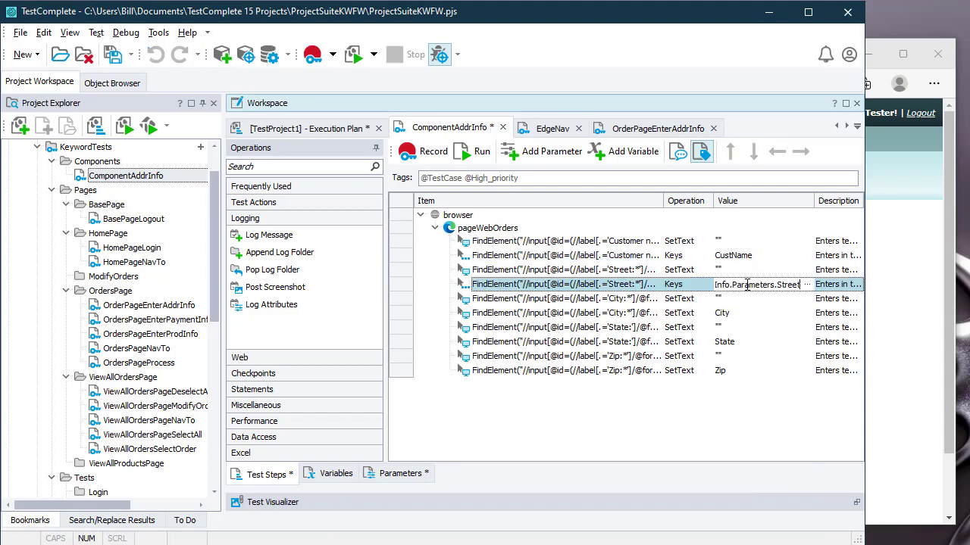
pyautogui.press('Down')
pyautogui.press('Down')
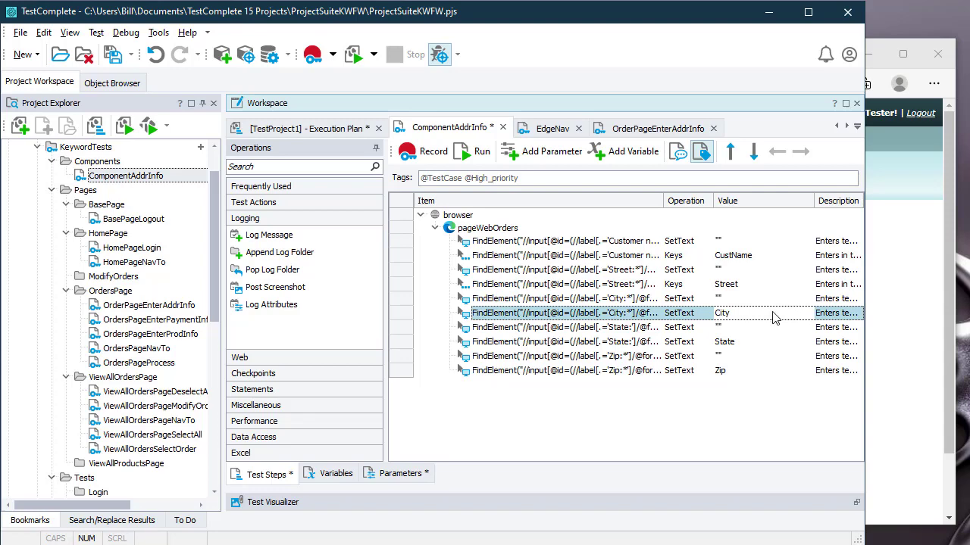
pyautogui.doubleClick(775, 316)
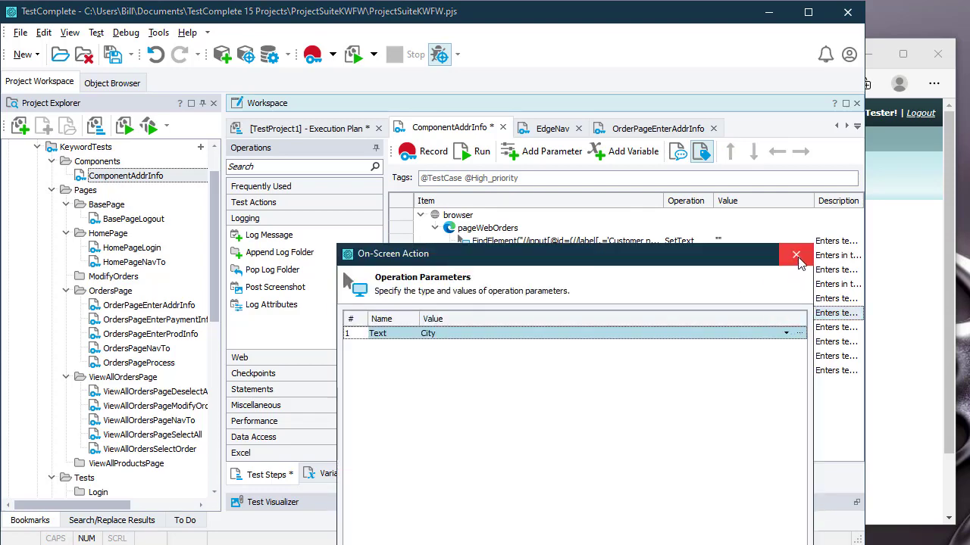
pyautogui.click(796, 256)
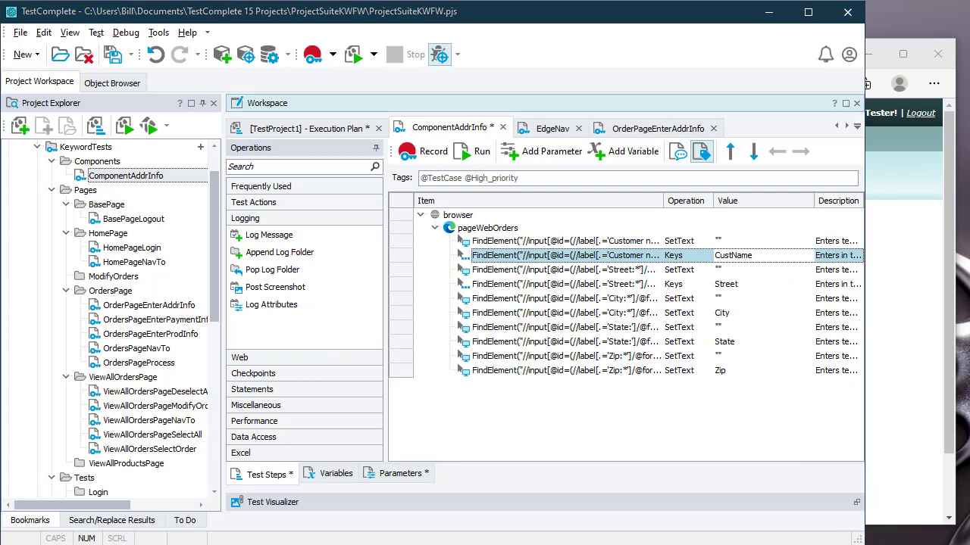
pyautogui.click(731, 409)
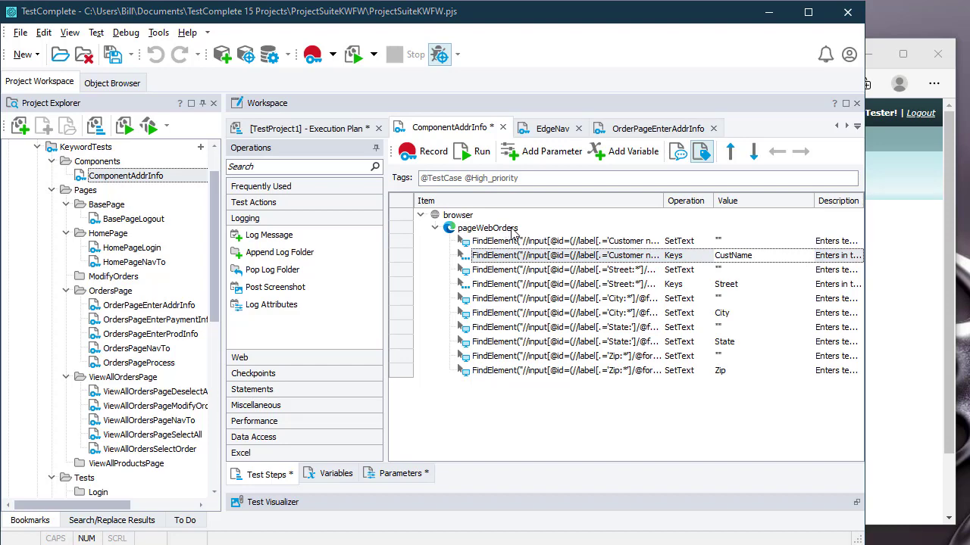
# Step: In Web Orders, go to View all orders and open the first order's Edit Order form
pyautogui.click(866, 225)
pyautogui.doubleClick(567, 85)
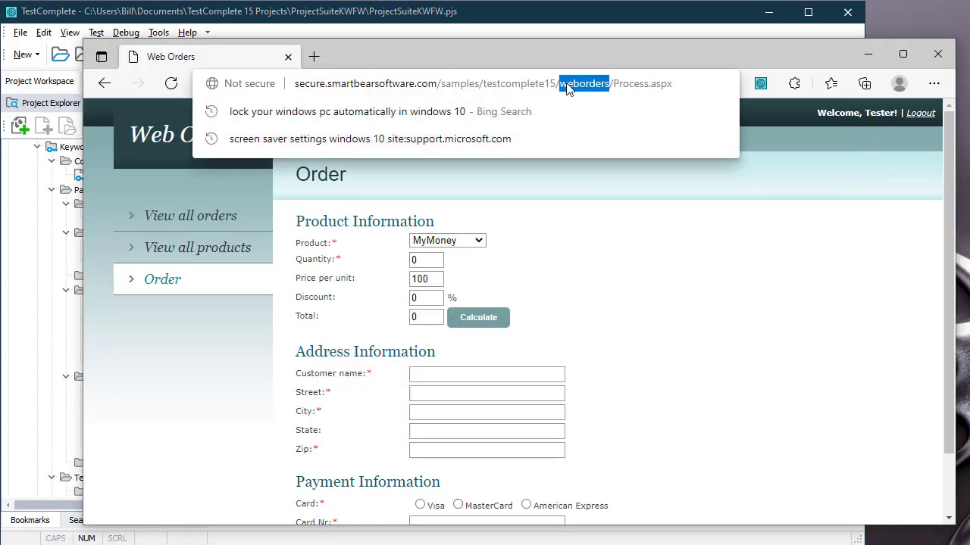
pyautogui.click(567, 86)
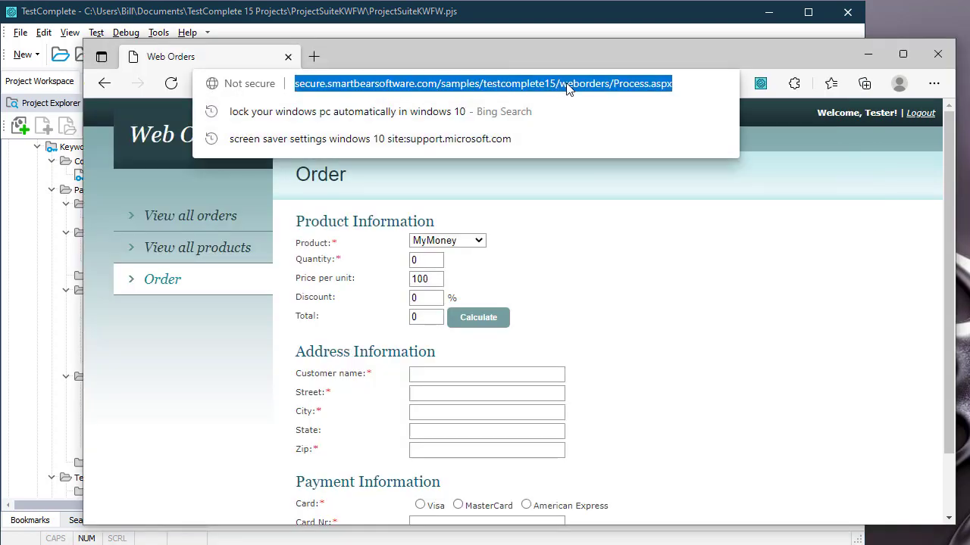
pyautogui.click(178, 220)
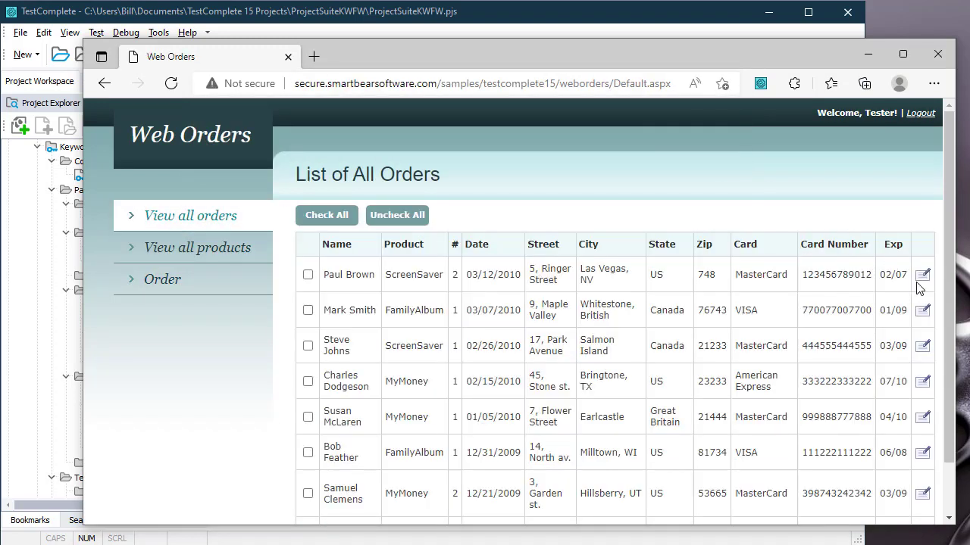
pyautogui.click(922, 279)
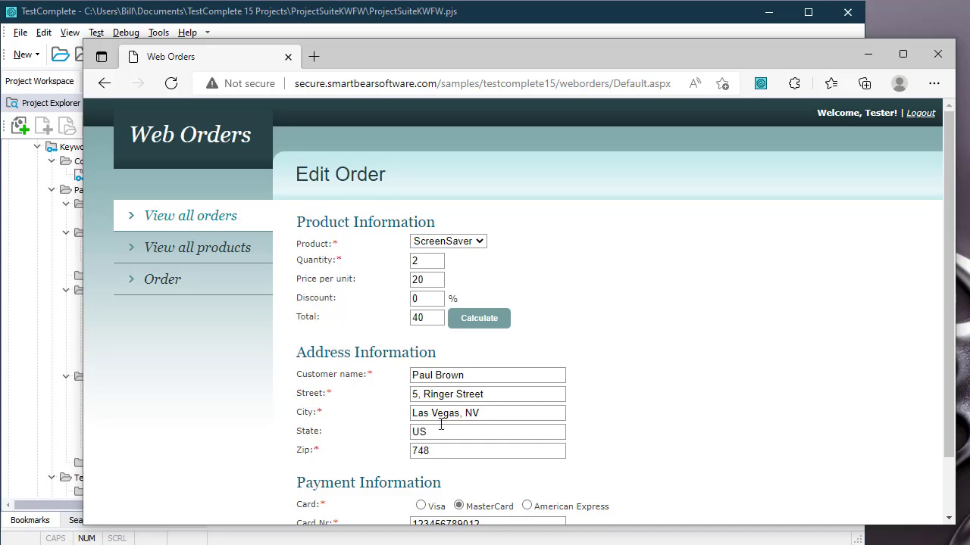
pyautogui.click(429, 12)
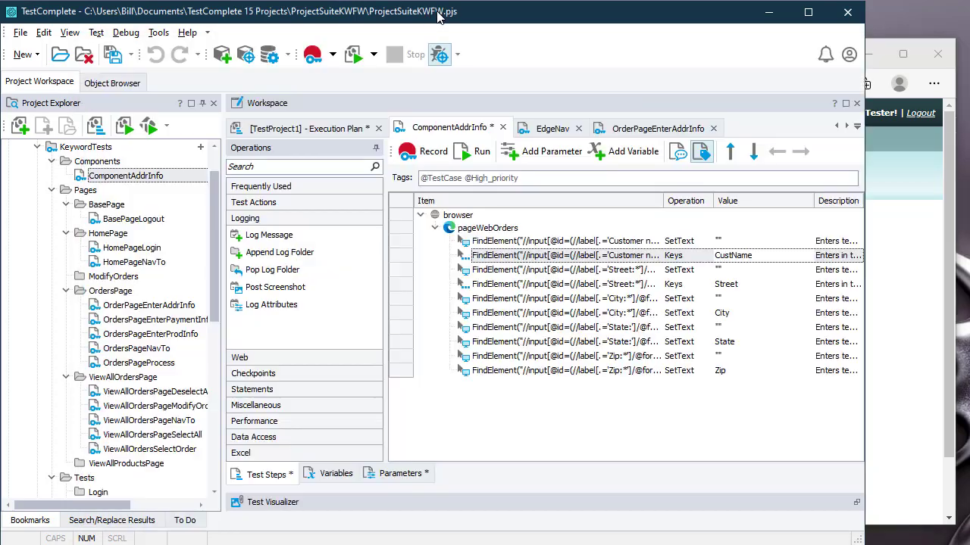
# Step: Review the FindElement, Street and City steps, then show pageWebOrders in the Name Mapping Editor
pyautogui.click(513, 231)
pyautogui.rightClick(514, 237)
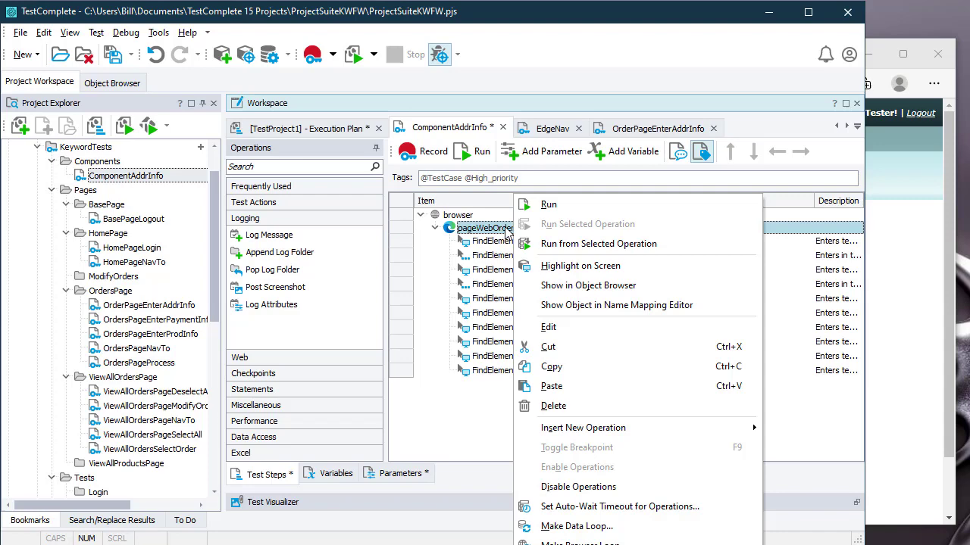
pyautogui.click(504, 242)
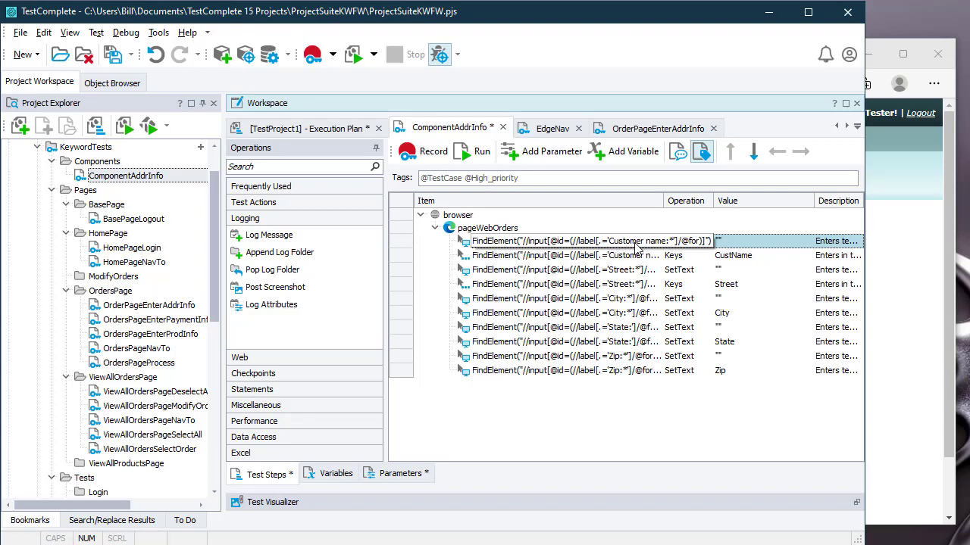
pyautogui.click(635, 271)
pyautogui.click(636, 300)
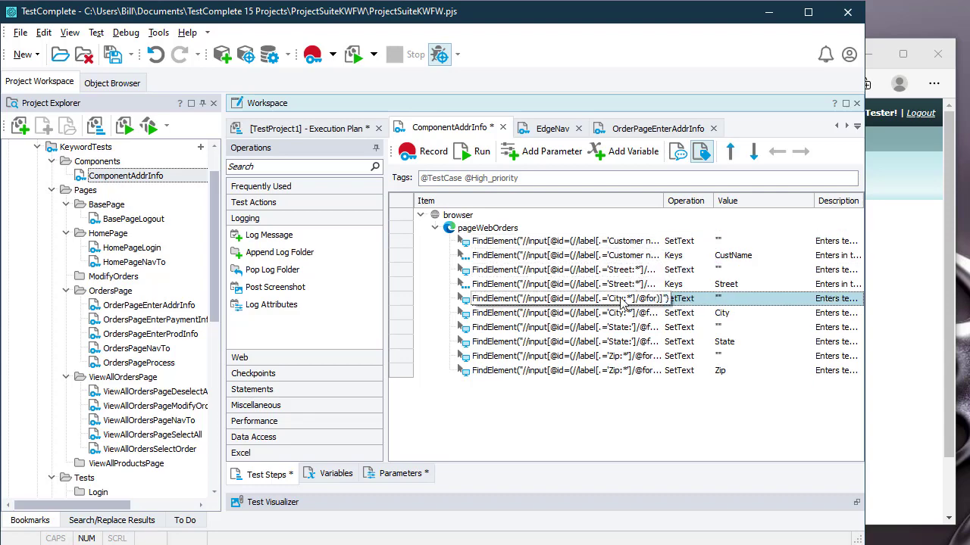
pyautogui.click(515, 229)
pyautogui.rightClick(505, 227)
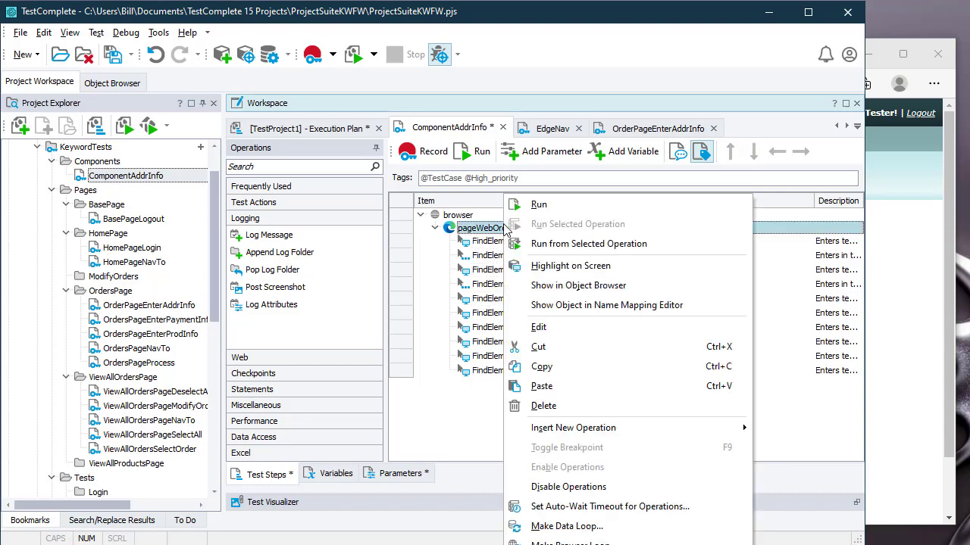
pyautogui.click(591, 306)
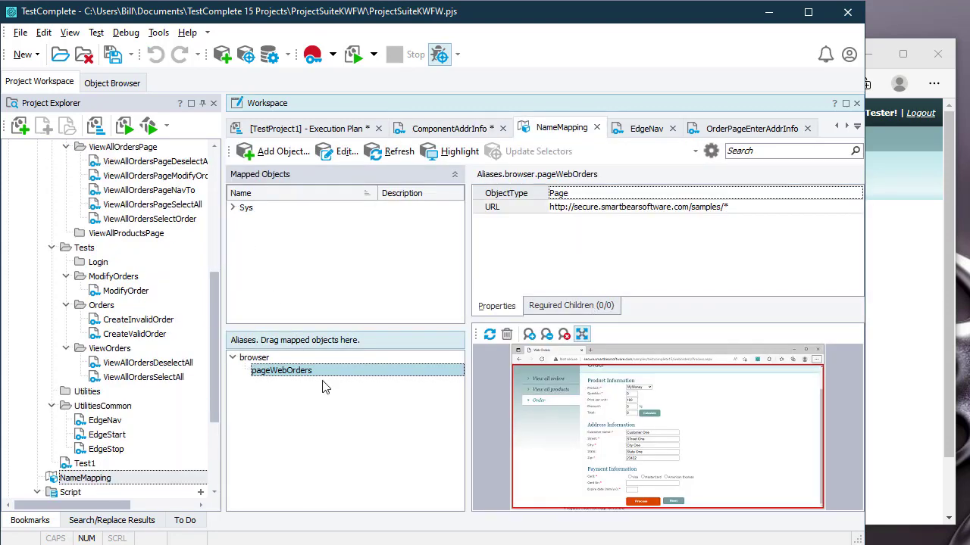
pyautogui.click(613, 209)
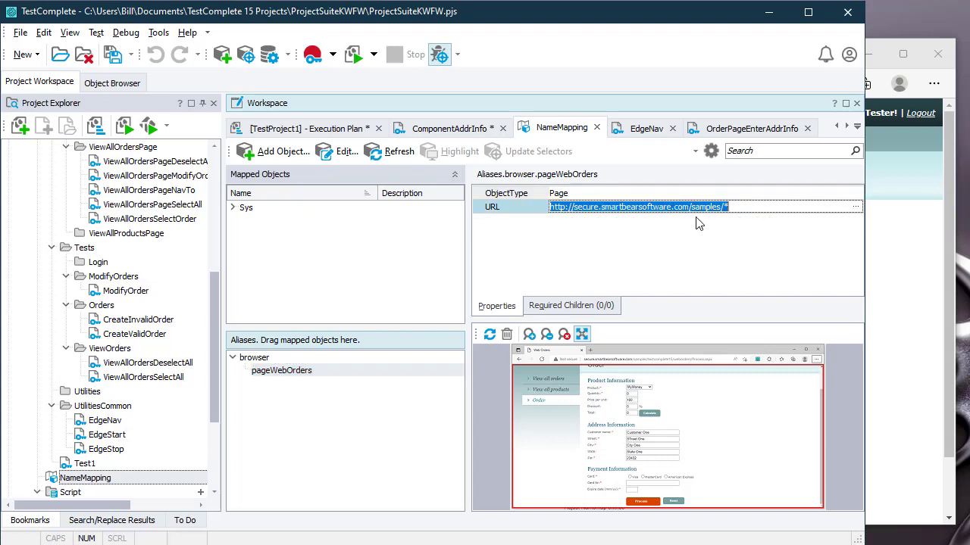
pyautogui.click(718, 207)
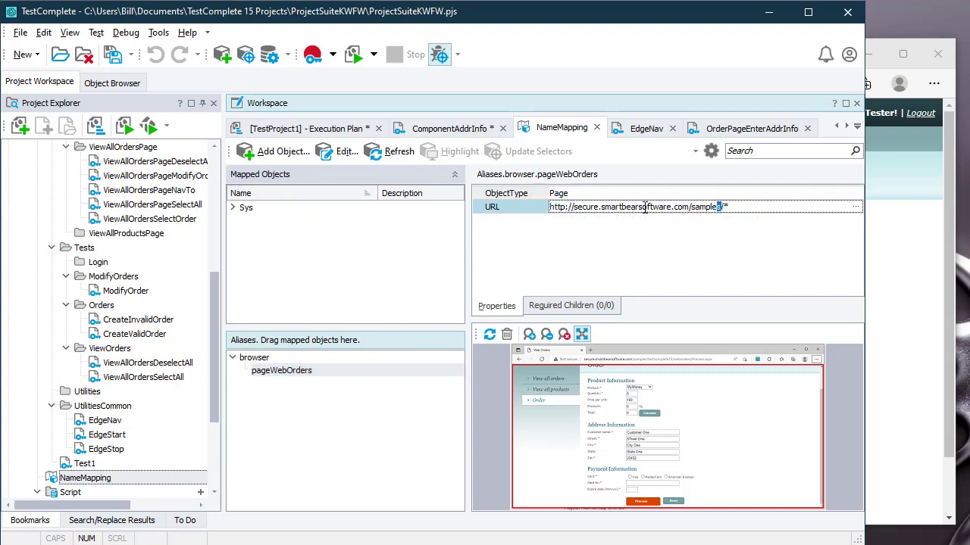
pyautogui.doubleClick(701, 202)
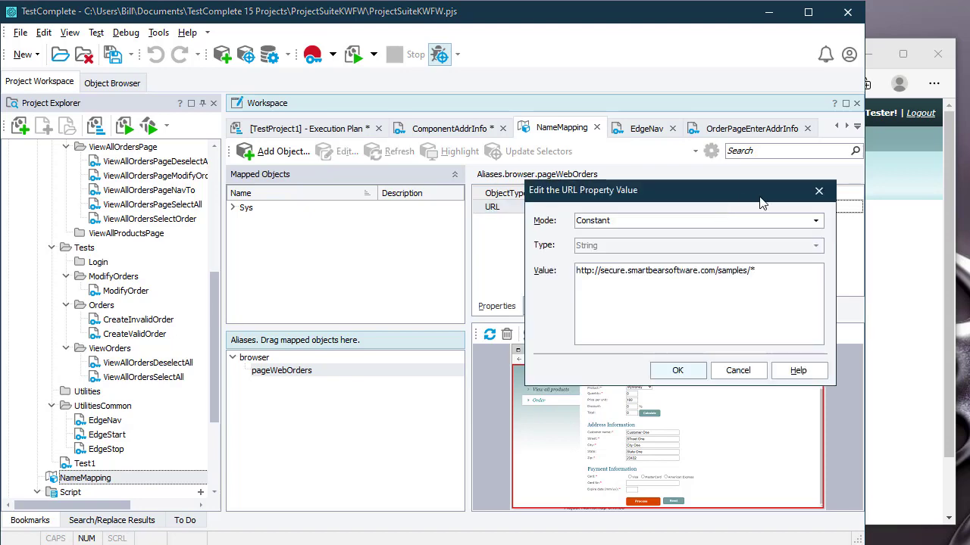
pyautogui.click(818, 194)
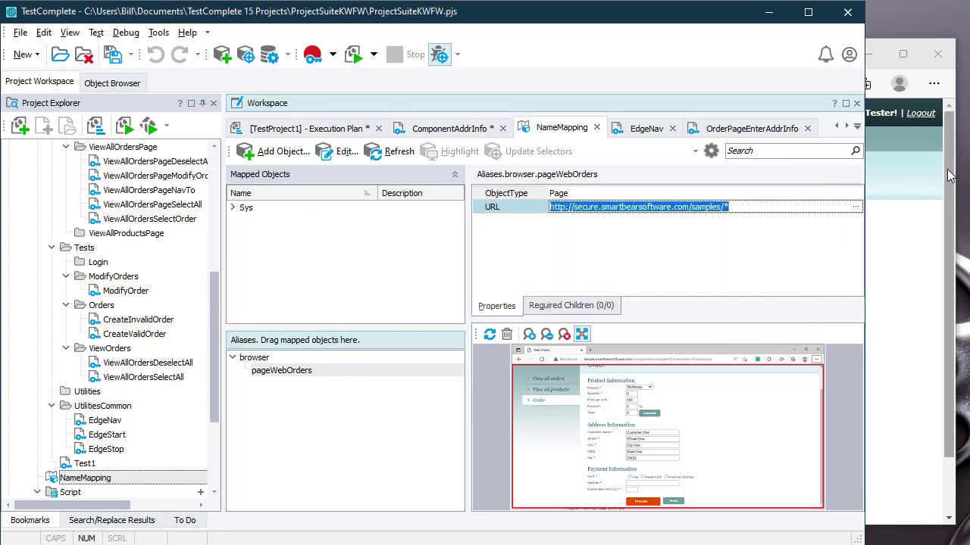
# Step: Compare the Edge address, open the empty Order form, and return to the ComponentAddrInfo test
pyautogui.click(939, 161)
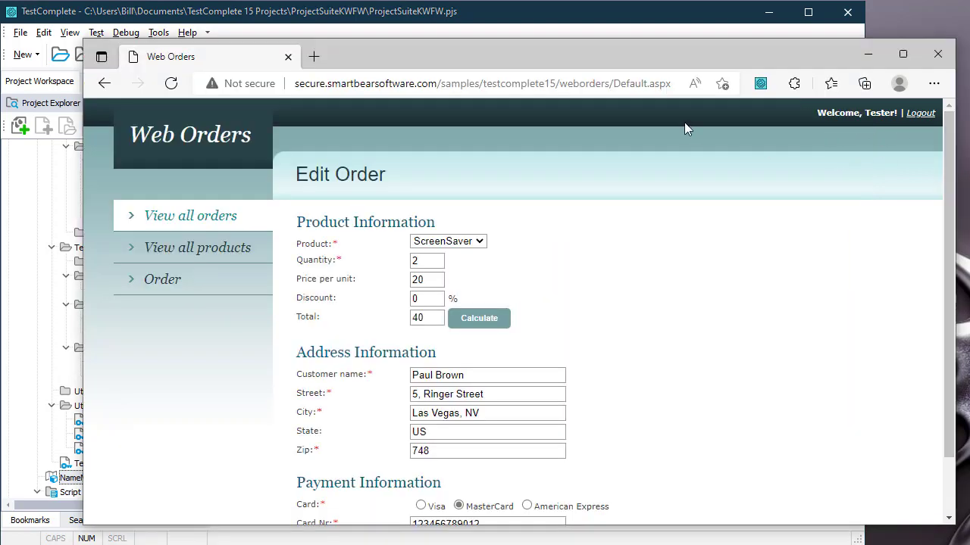
pyautogui.doubleClick(447, 83)
pyautogui.moveTo(482, 84); pyautogui.dragTo(742, 89)
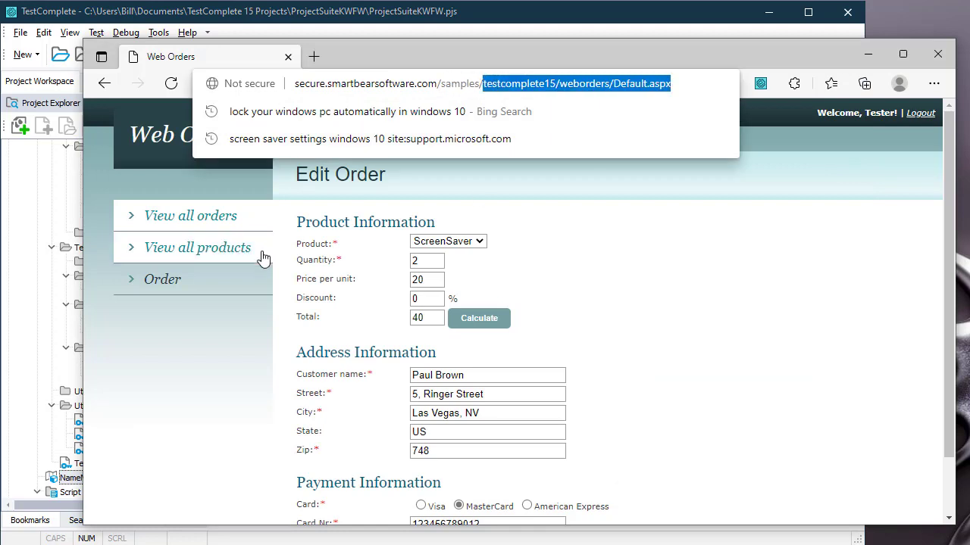
pyautogui.click(184, 288)
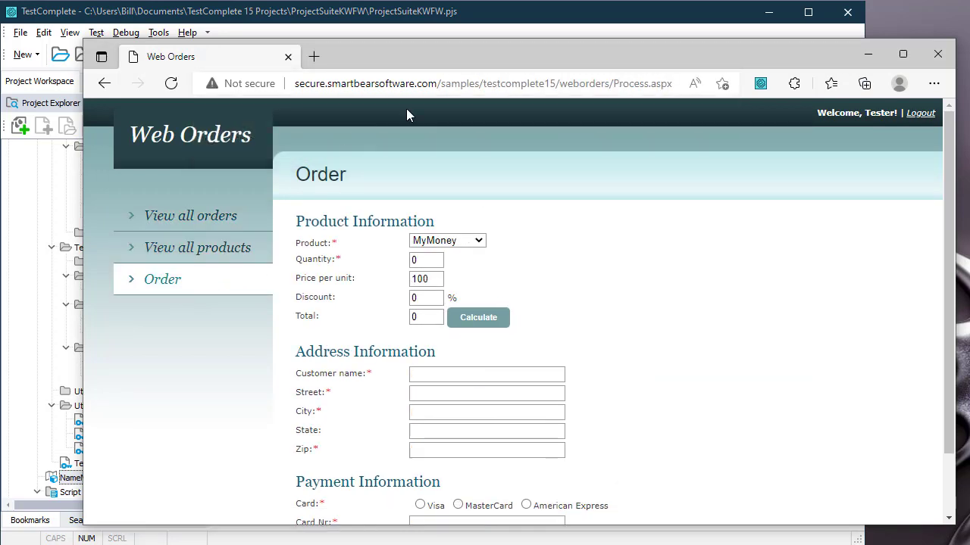
pyautogui.click(440, 83)
pyautogui.doubleClick(446, 83)
pyautogui.moveTo(482, 84); pyautogui.dragTo(720, 97)
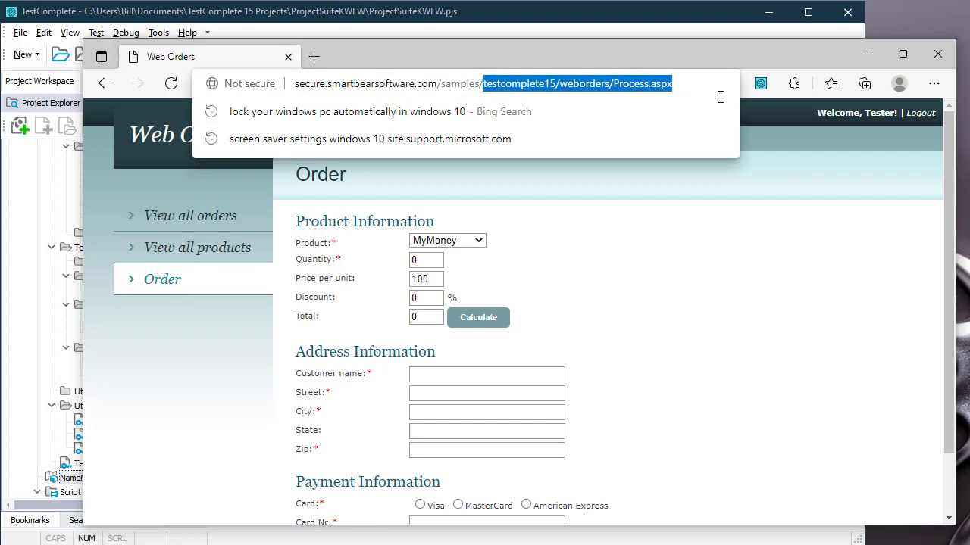
pyautogui.click(587, 27)
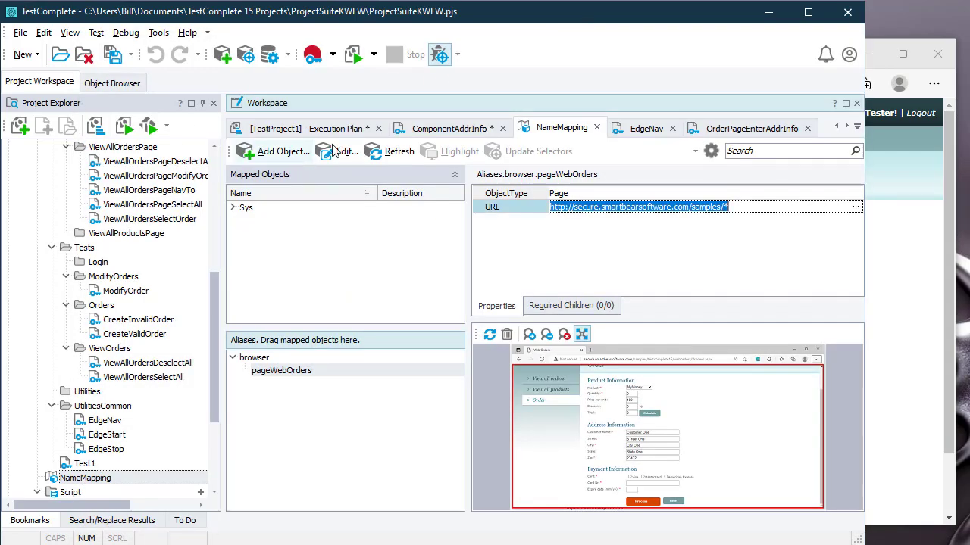
pyautogui.click(420, 136)
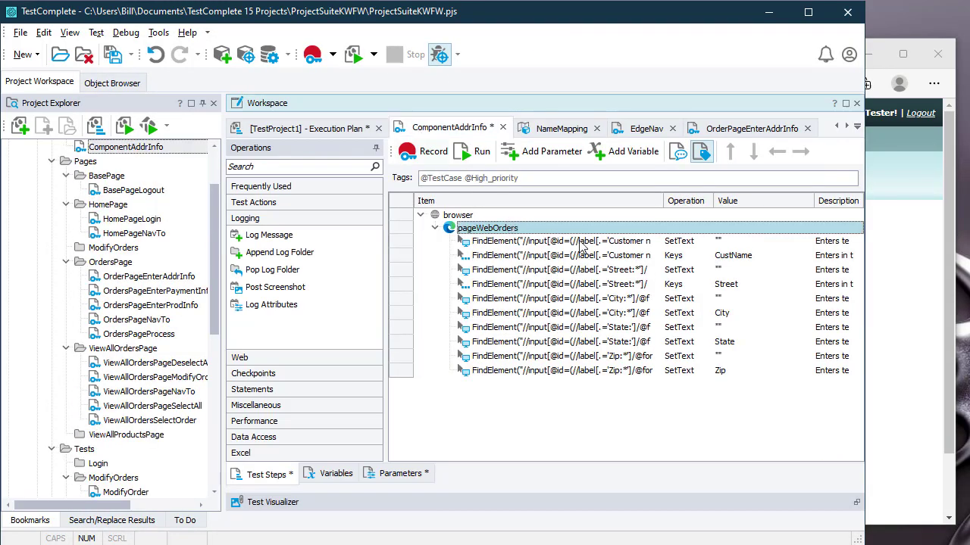
pyautogui.click(639, 242)
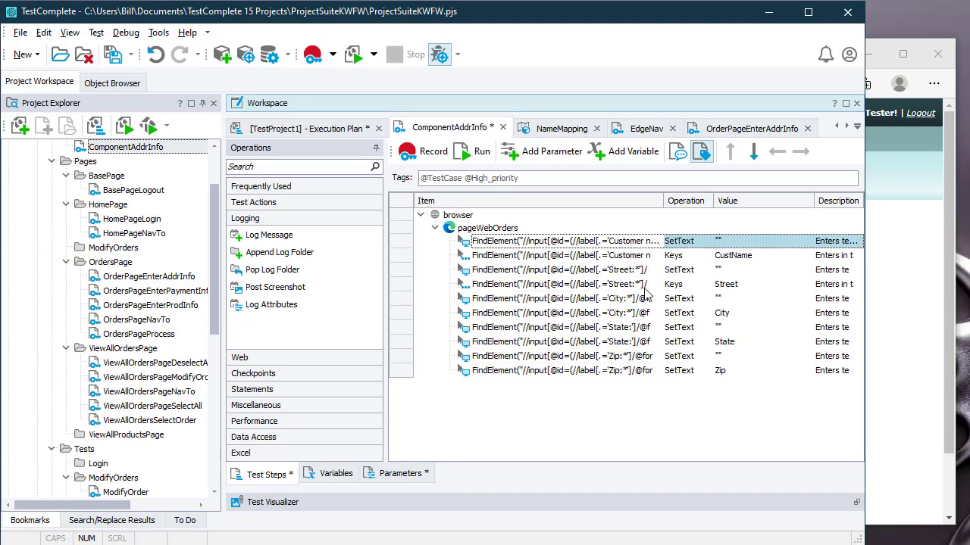
pyautogui.scroll(1, 222, 229)
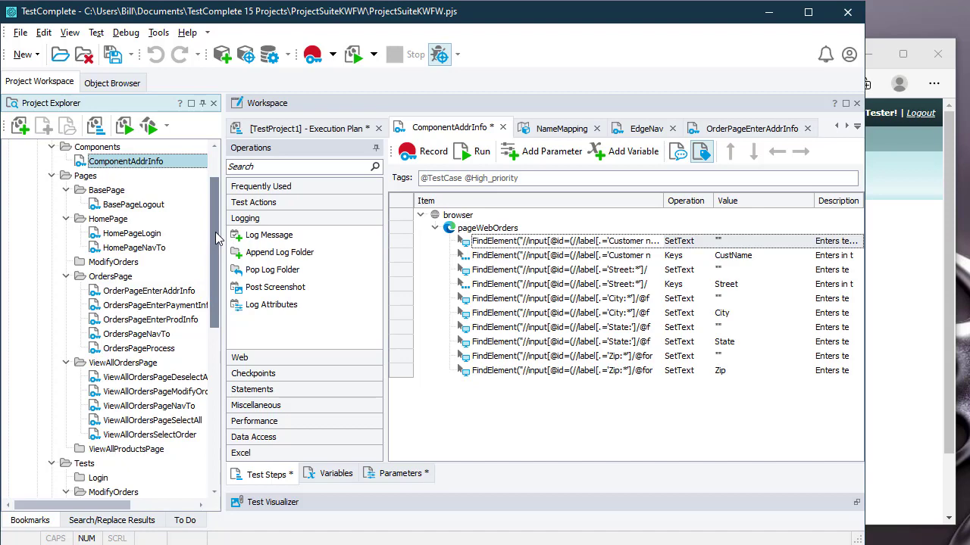
pyautogui.moveTo(216, 238); pyautogui.dragTo(206, 349)
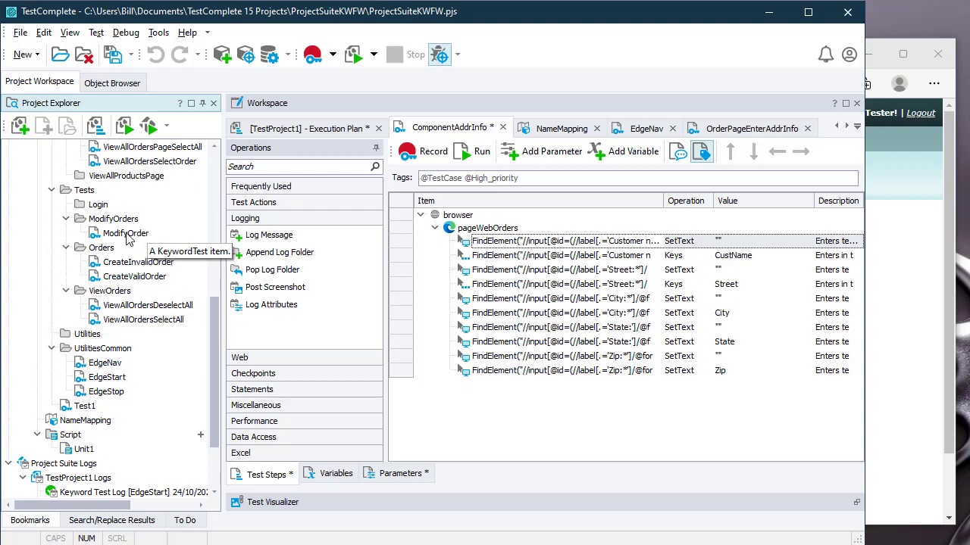
# Step: Open CreateValidOrder and drop in a Run Keyword Test step calling ComponentAddrInfo
pyautogui.doubleClick(140, 279)
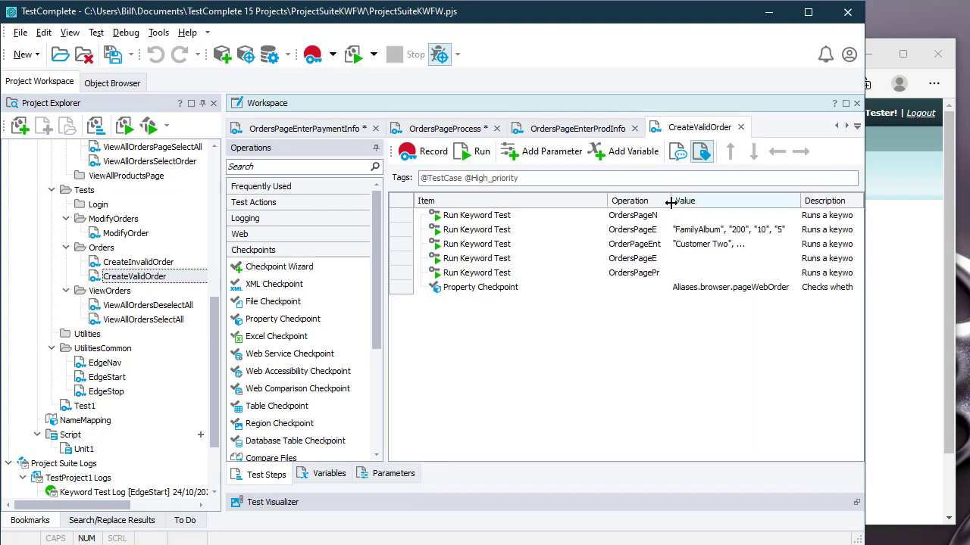
pyautogui.moveTo(770, 204); pyautogui.dragTo(780, 202)
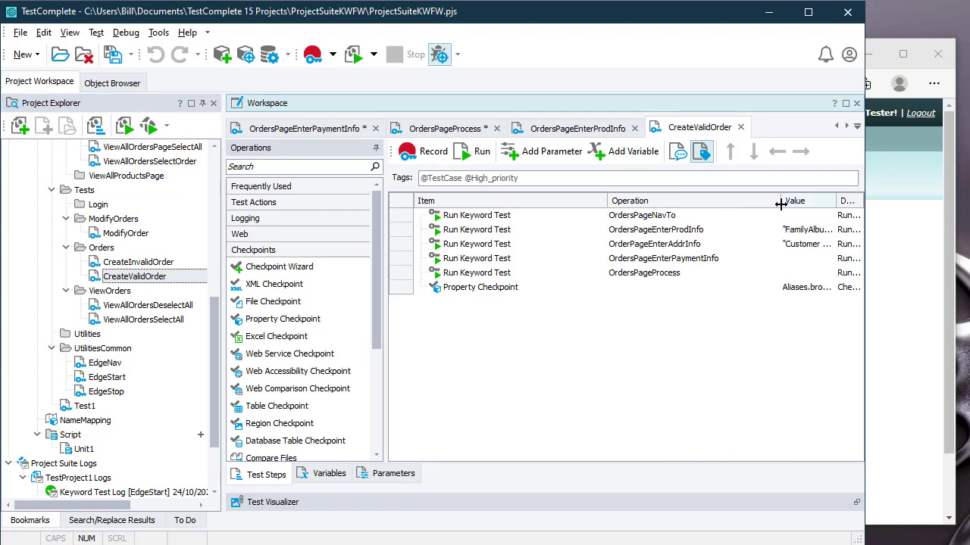
pyautogui.click(677, 250)
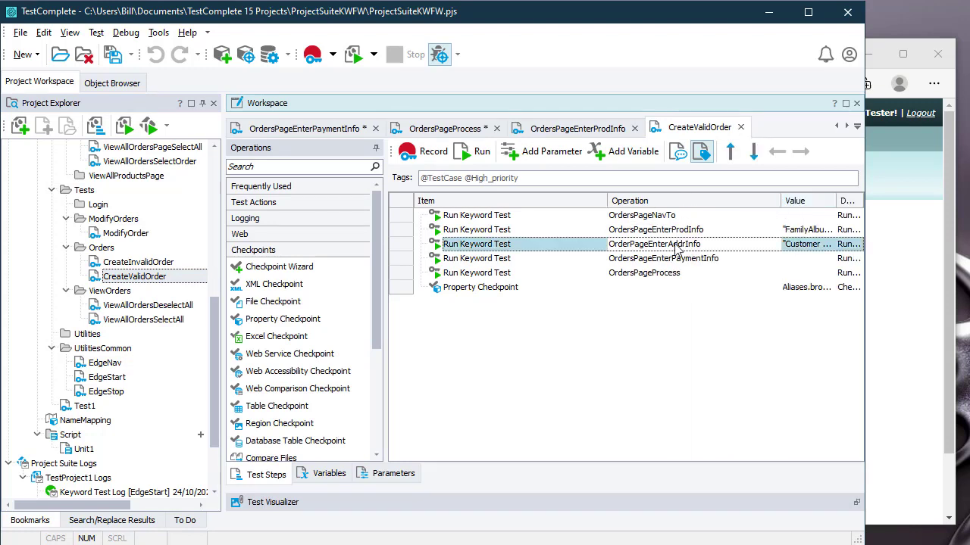
pyautogui.moveTo(215, 363); pyautogui.dragTo(231, 182)
pyautogui.moveTo(146, 219); pyautogui.dragTo(503, 261)
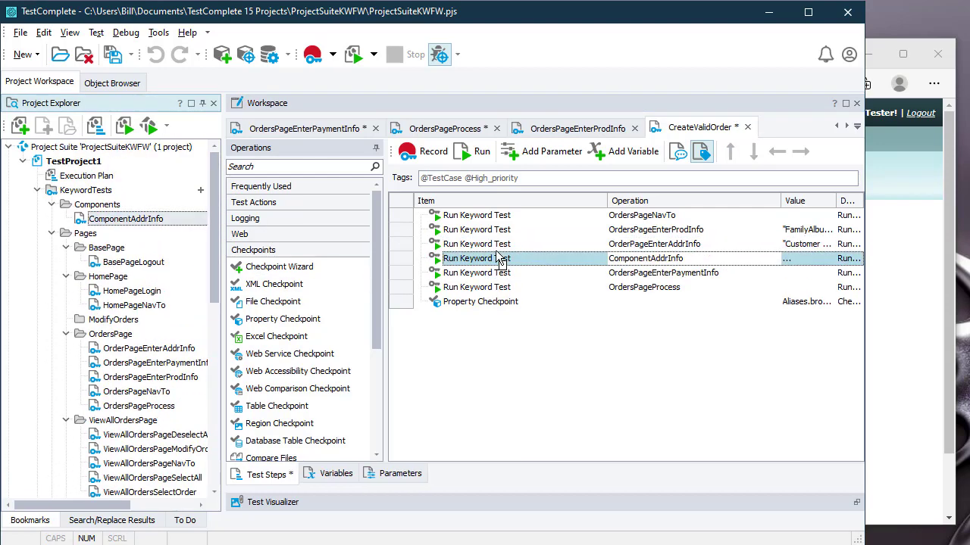
# Step: Disable the old OrderPageEnterAddrInfo step, leaving ComponentAddrInfo right after it
pyautogui.rightClick(518, 244)
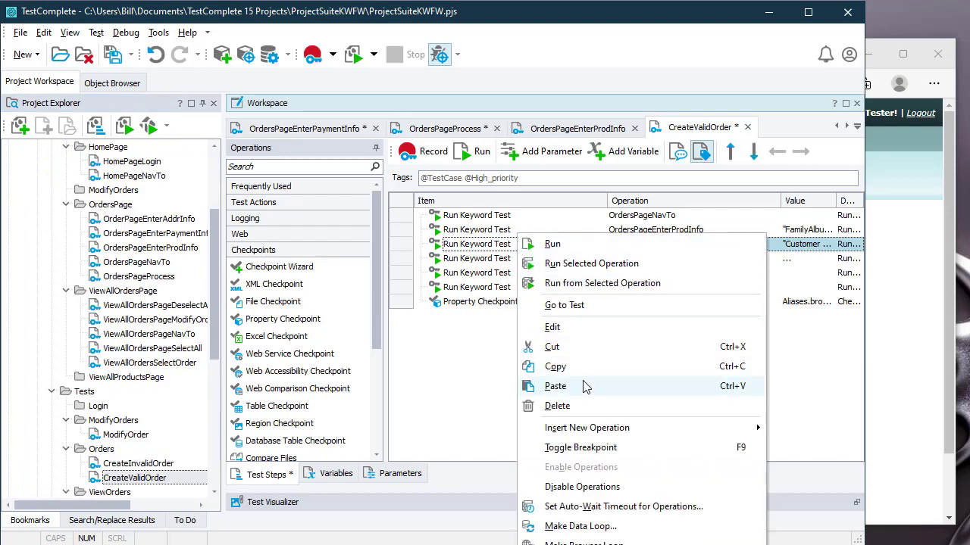
pyautogui.click(598, 487)
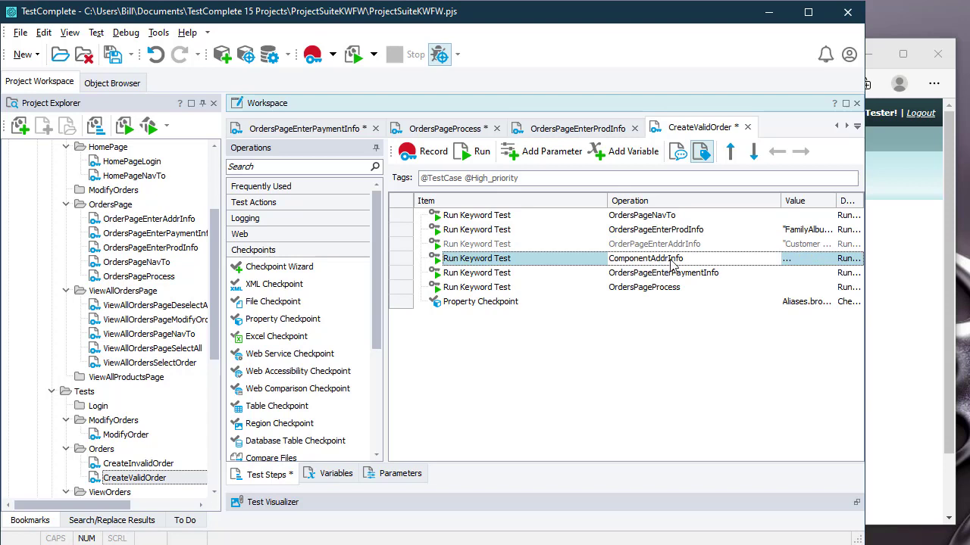
pyautogui.click(788, 263)
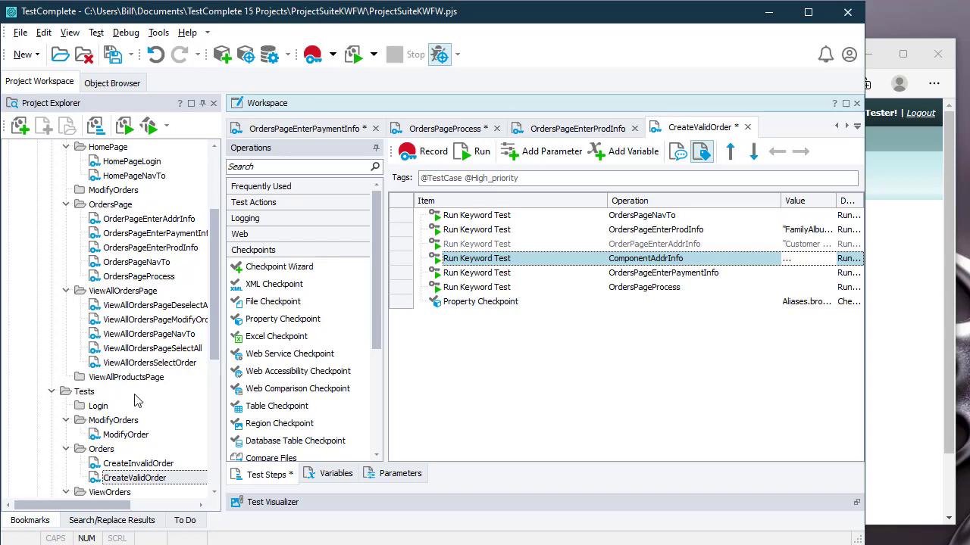
pyautogui.scroll(-2, 135, 398)
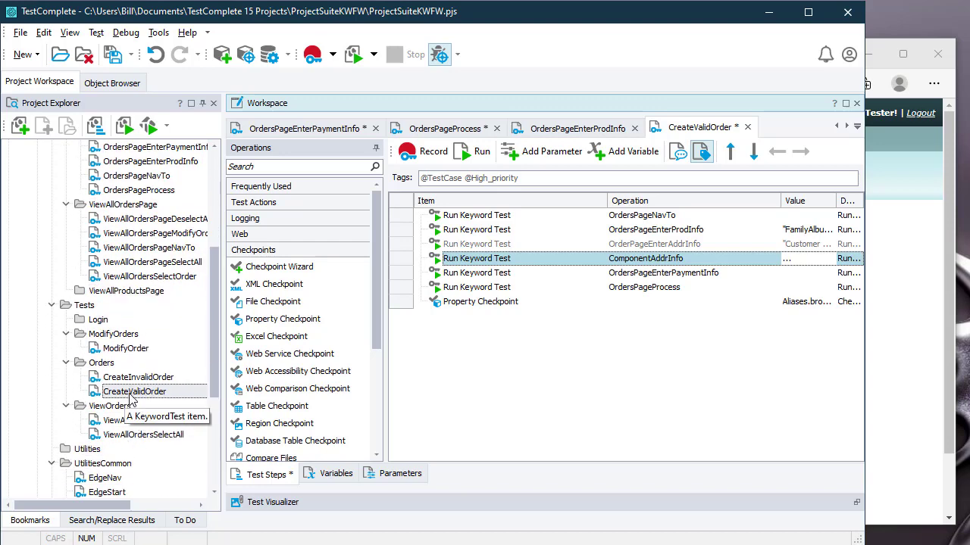
# Step: Open ModifyOrder and append a ComponentAddrInfo run step after its final click step
pyautogui.doubleClick(129, 353)
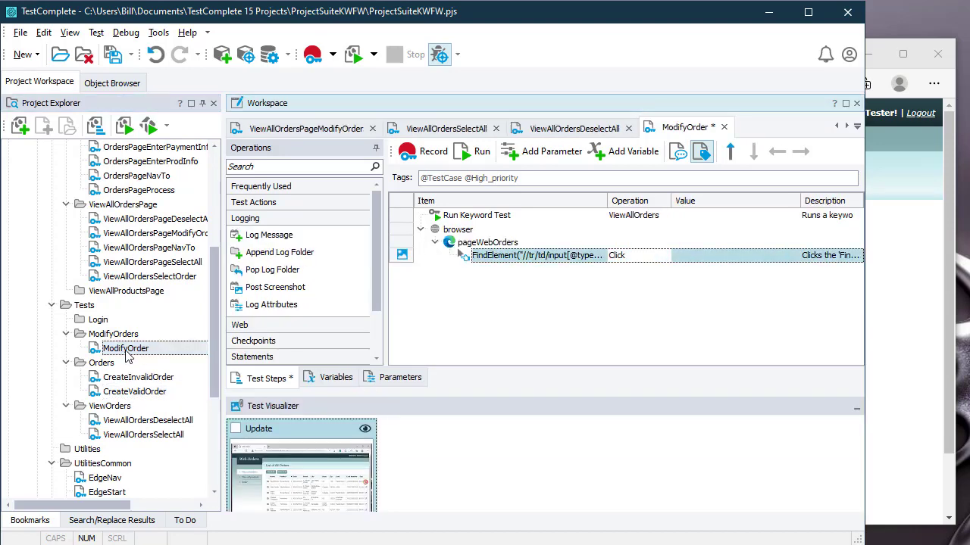
pyautogui.moveTo(211, 276); pyautogui.dragTo(212, 182)
pyautogui.click(123, 219)
pyautogui.moveTo(122, 221); pyautogui.dragTo(499, 267)
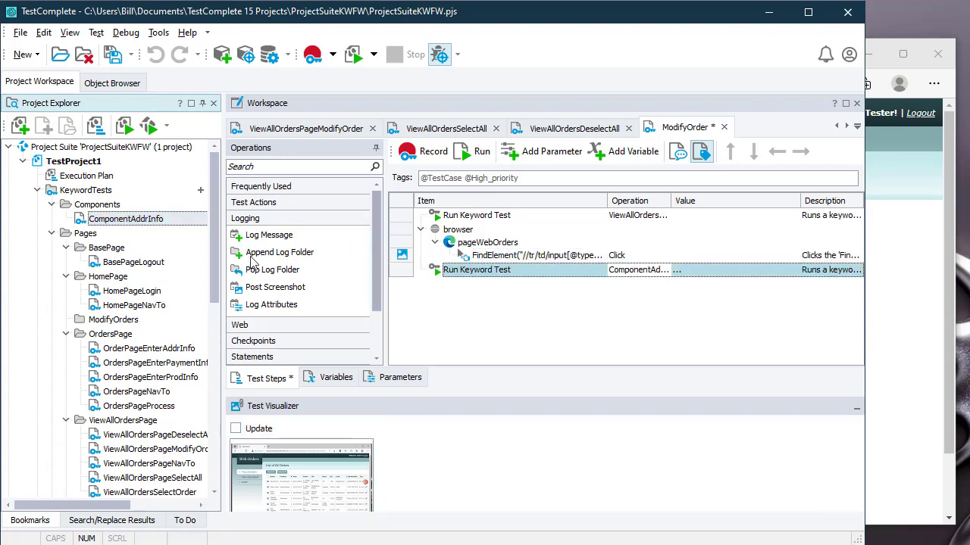
pyautogui.click(149, 221)
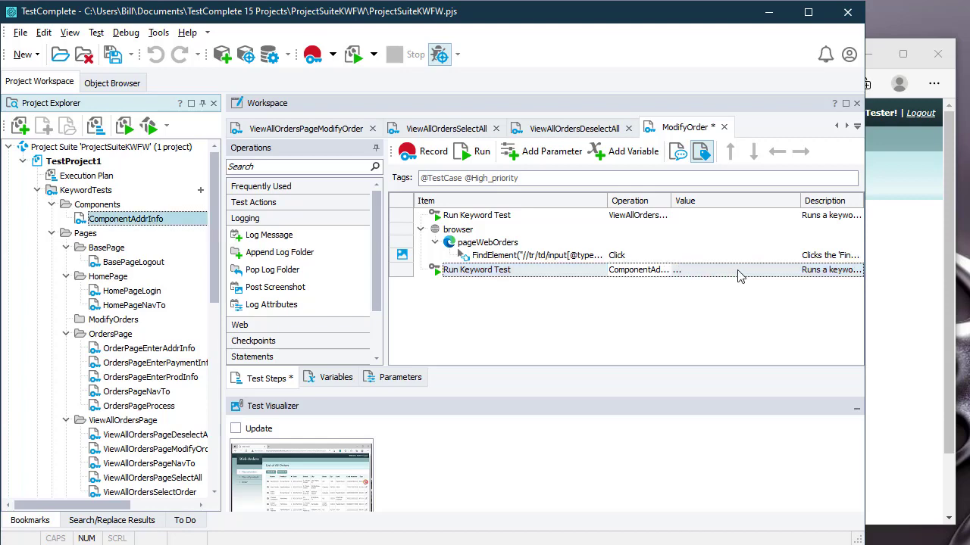
pyautogui.click(922, 290)
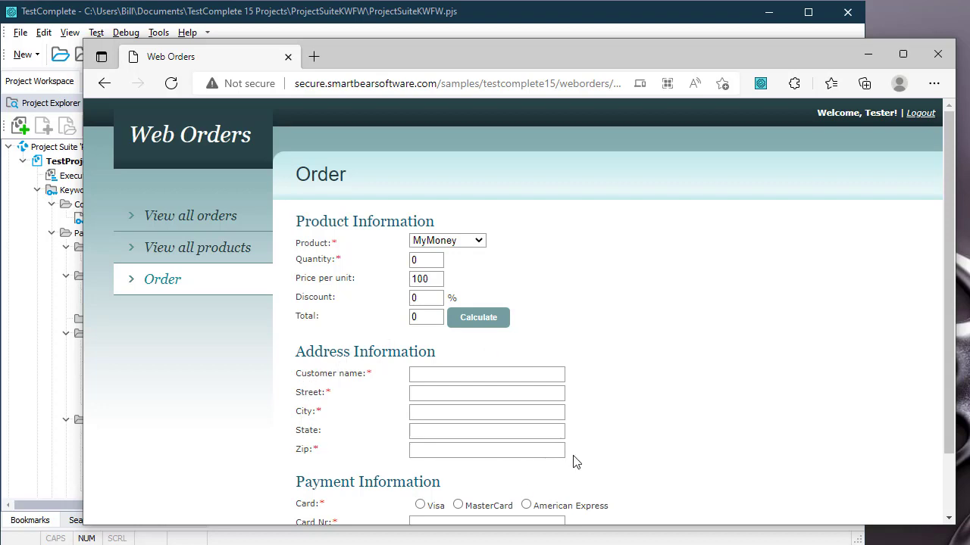
pyautogui.click(223, 24)
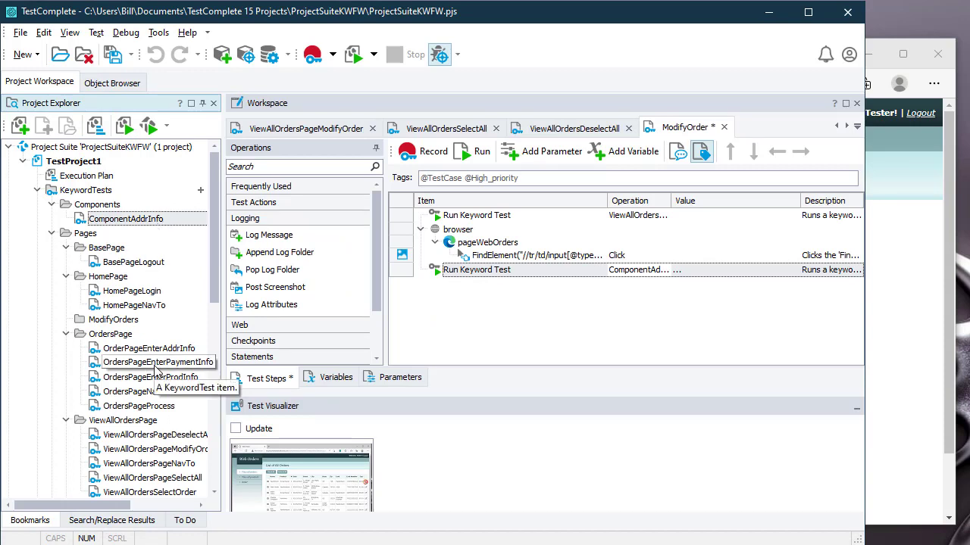
# Step: Tidy the HomePage and OrdersPage folders and open ViewAllOrdersPageNavTo, comparing it with the Edge page
pyautogui.scroll(-1, 159, 371)
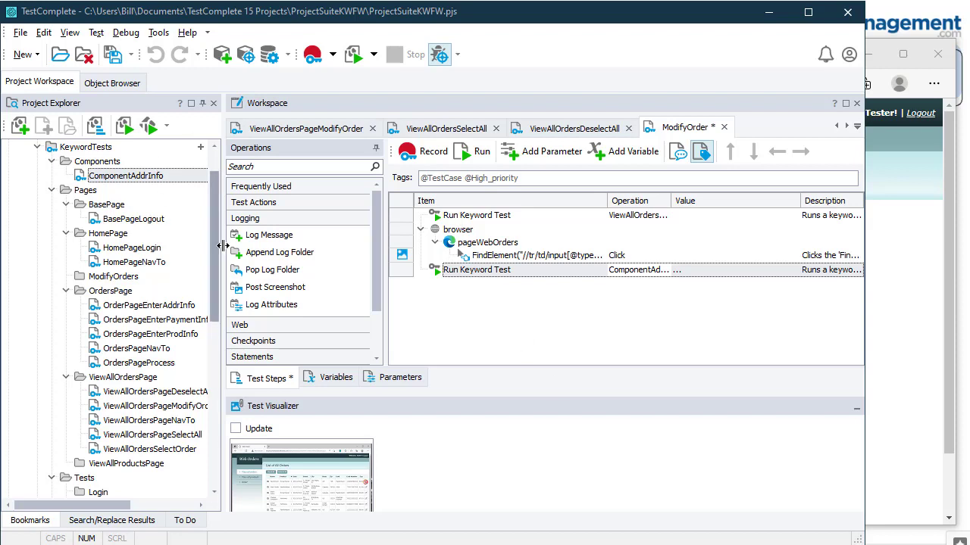
pyautogui.click(67, 292)
pyautogui.click(68, 234)
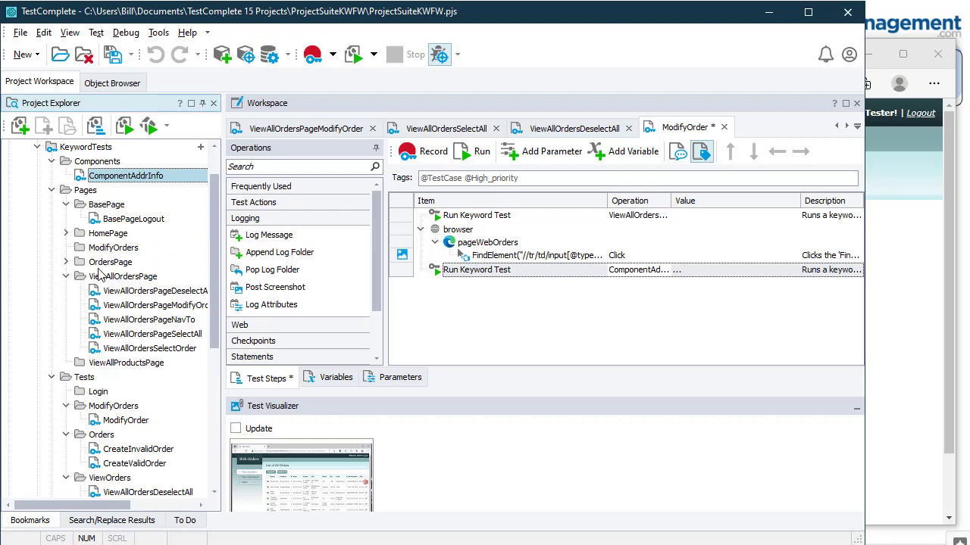
pyautogui.click(66, 263)
pyautogui.click(135, 319)
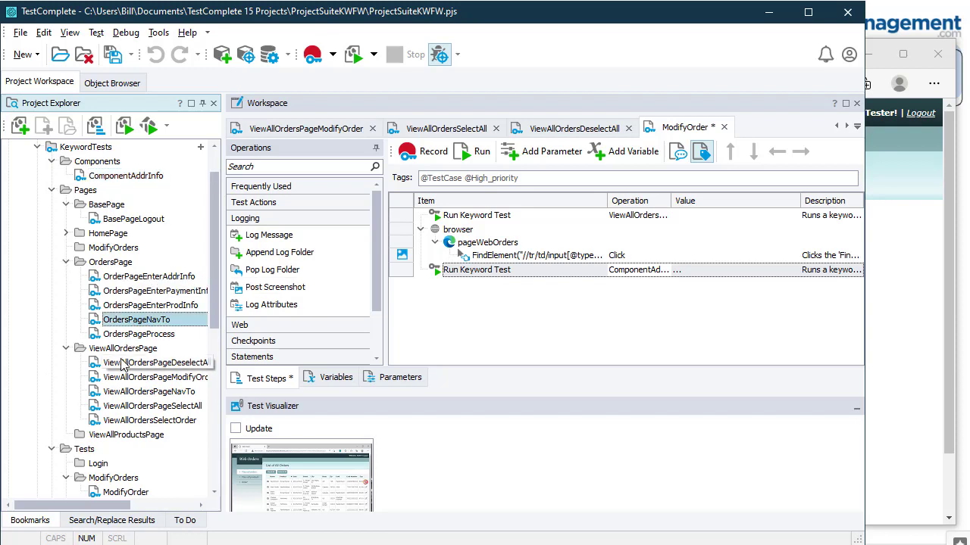
pyautogui.click(147, 393)
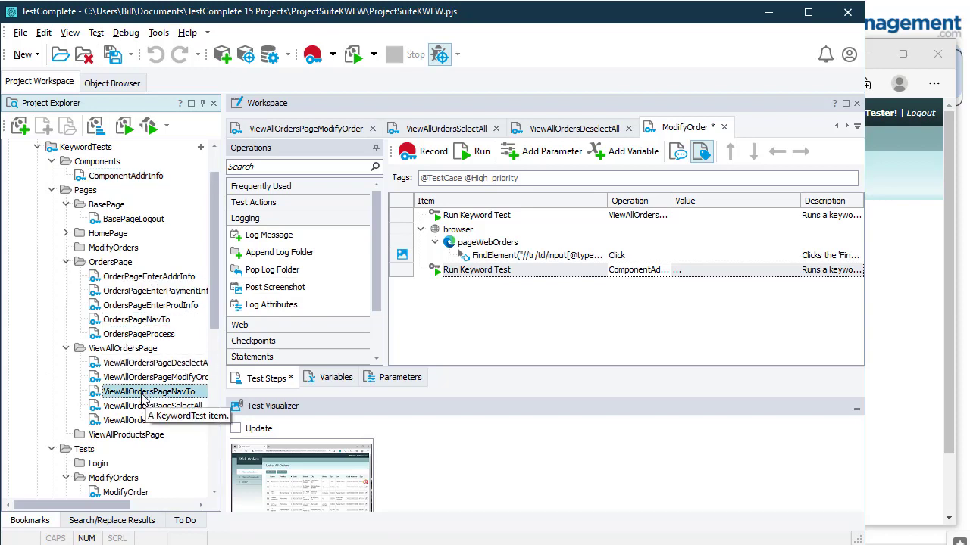
pyautogui.doubleClick(141, 393)
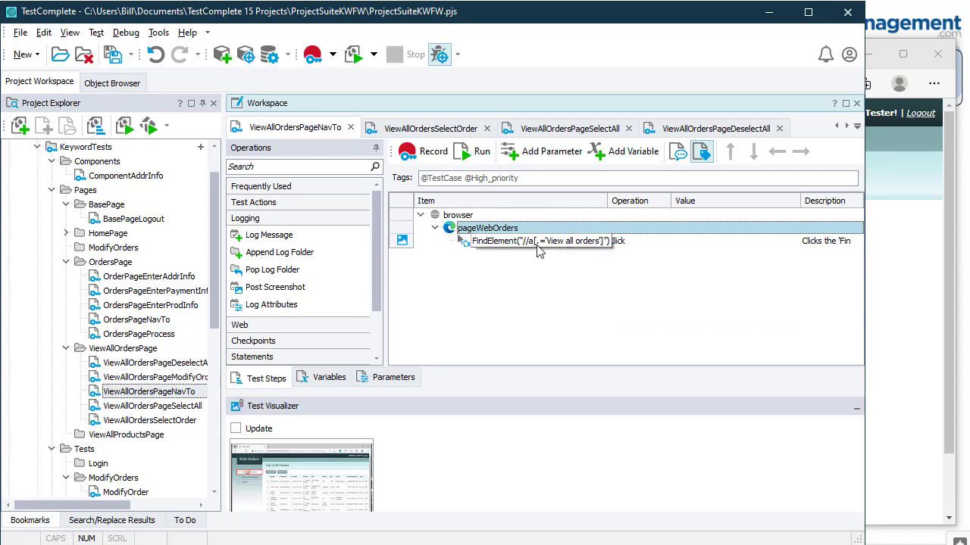
pyautogui.click(952, 208)
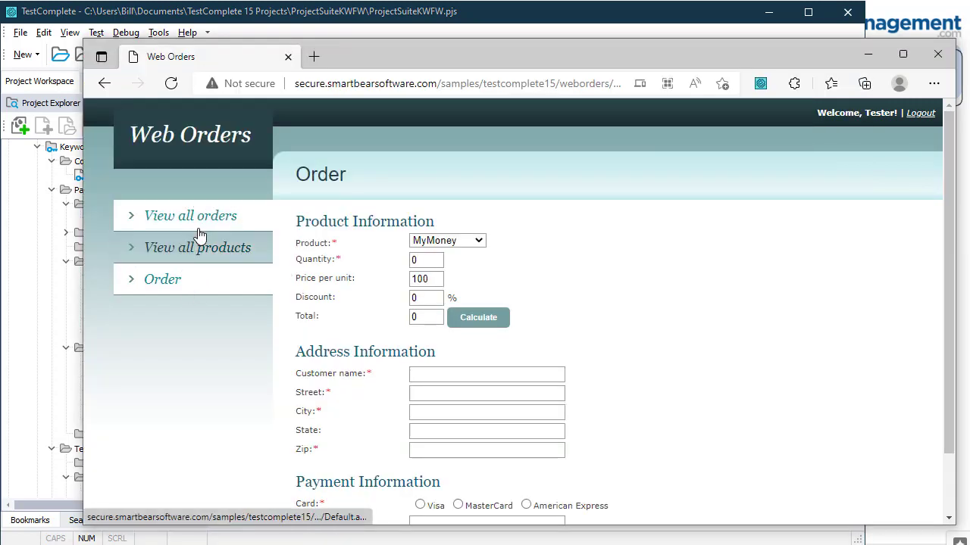
pyautogui.click(358, 17)
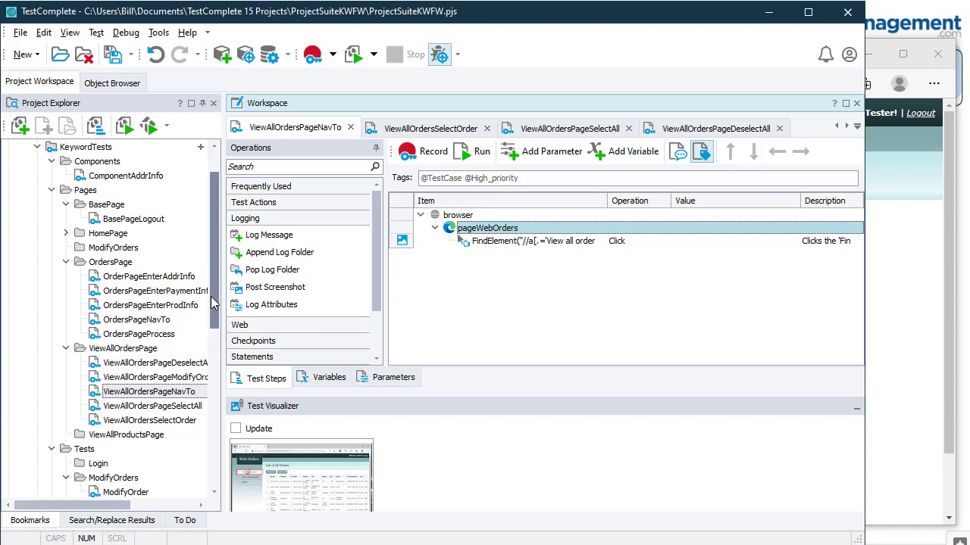
# Step: Add a new MainMenuNav keyword test under Components, then open TestProject1's variables page
pyautogui.click(103, 163)
pyautogui.rightClick(103, 163)
pyautogui.moveTo(152, 170)
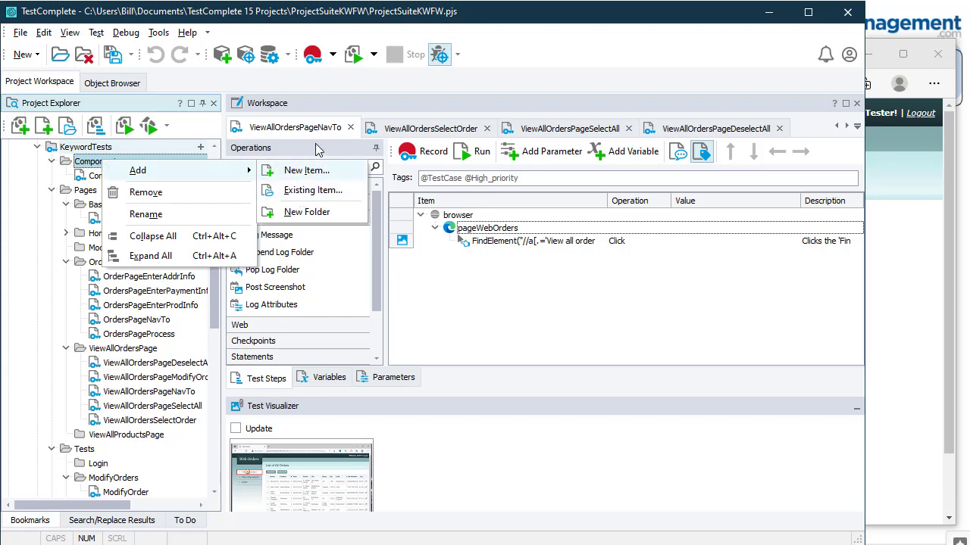
pyautogui.click(315, 172)
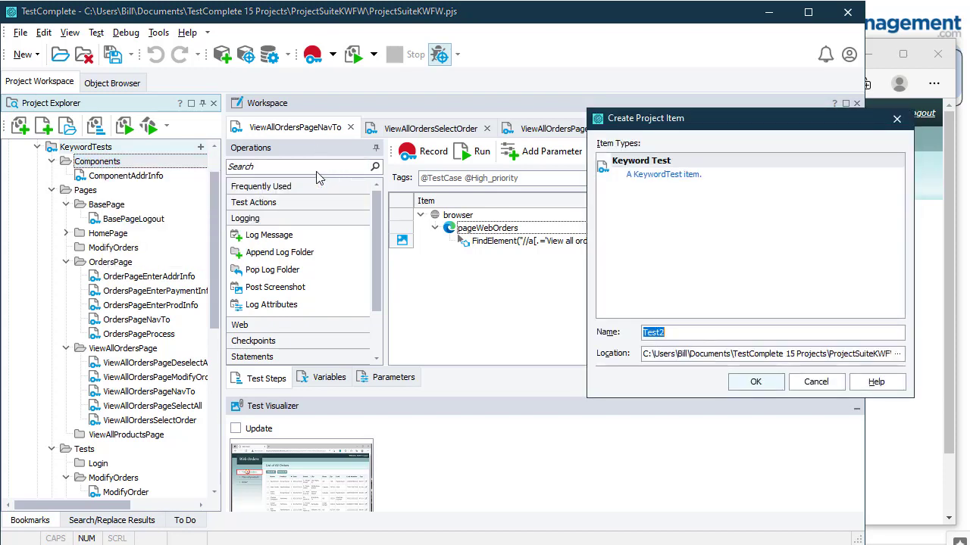
pyautogui.write('MainMenuNav')
pyautogui.press('Return')
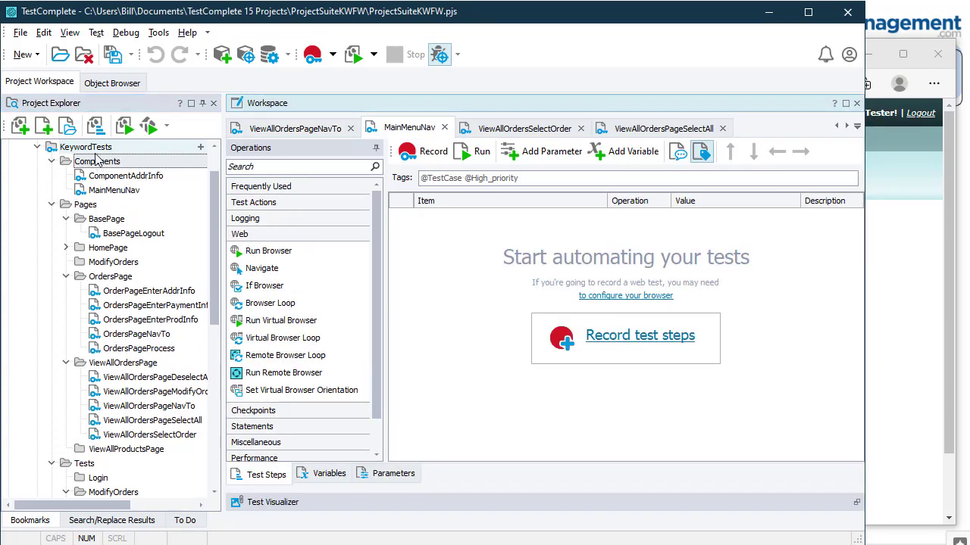
pyautogui.scroll(1, 96, 160)
pyautogui.doubleClick(91, 162)
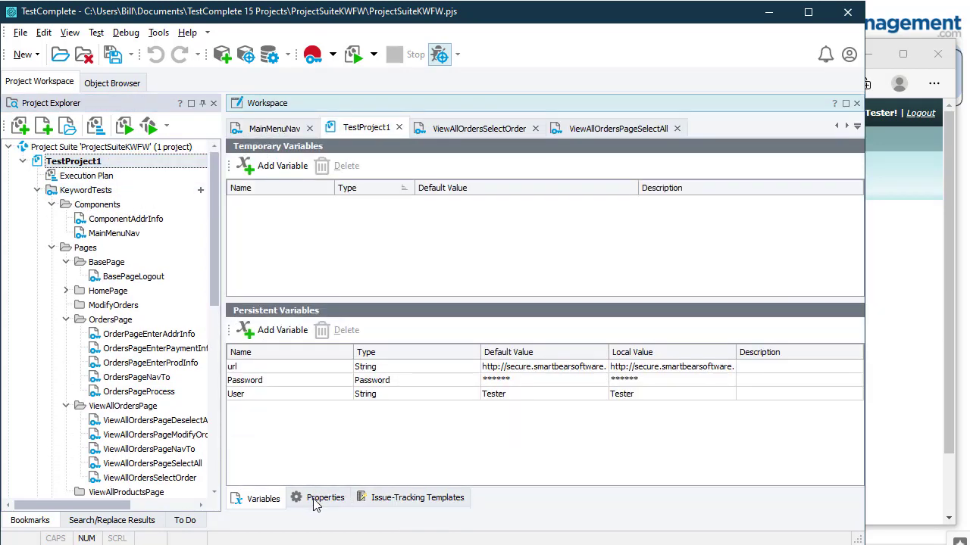
# Step: Add persistent String variable MainMenuItem with default value Order
pyautogui.rightClick(301, 416)
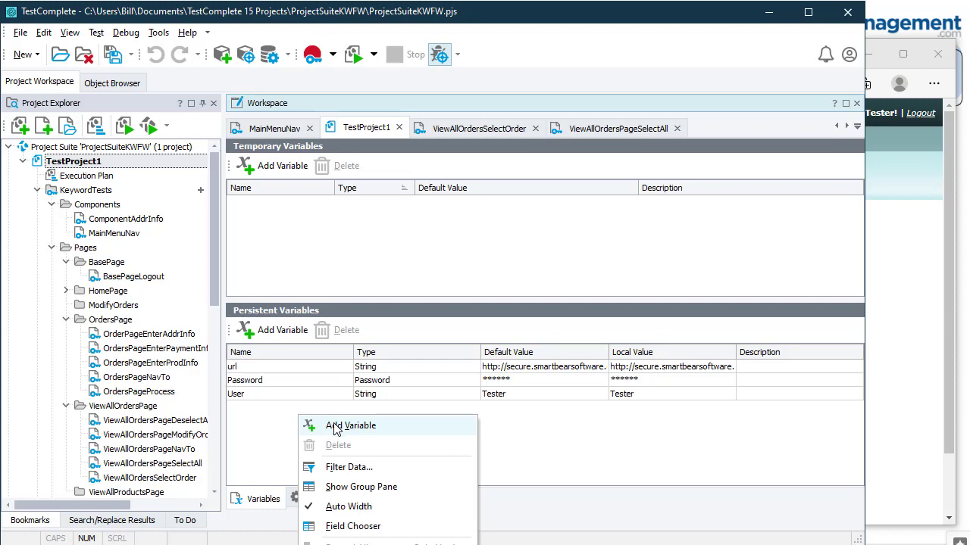
pyautogui.click(331, 426)
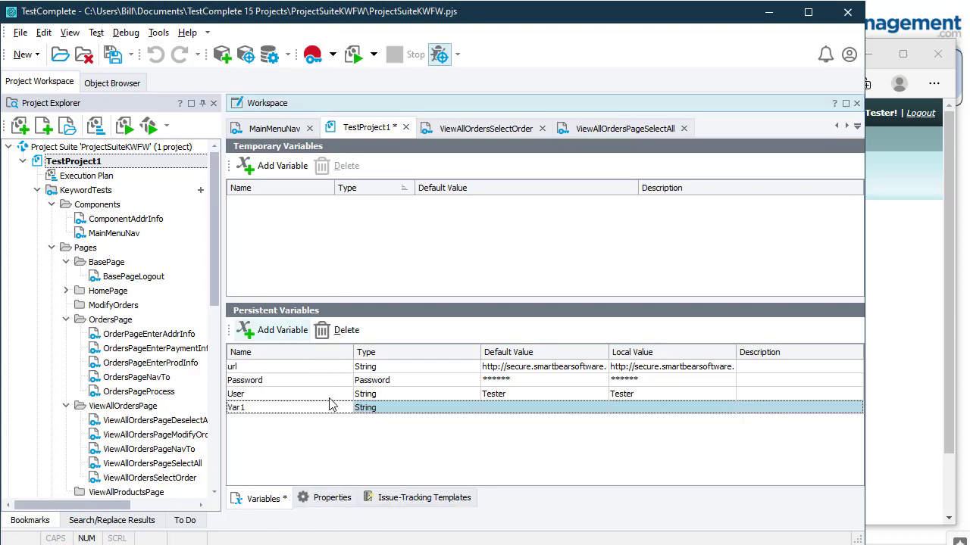
pyautogui.click(296, 406)
pyautogui.write('MainMenuItem')
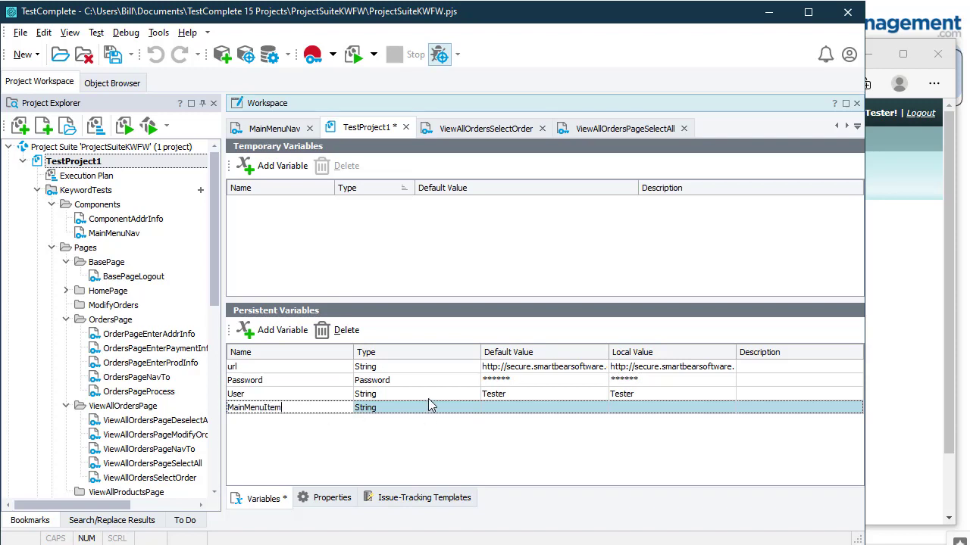
pyautogui.press('Return')
pyautogui.click(549, 415)
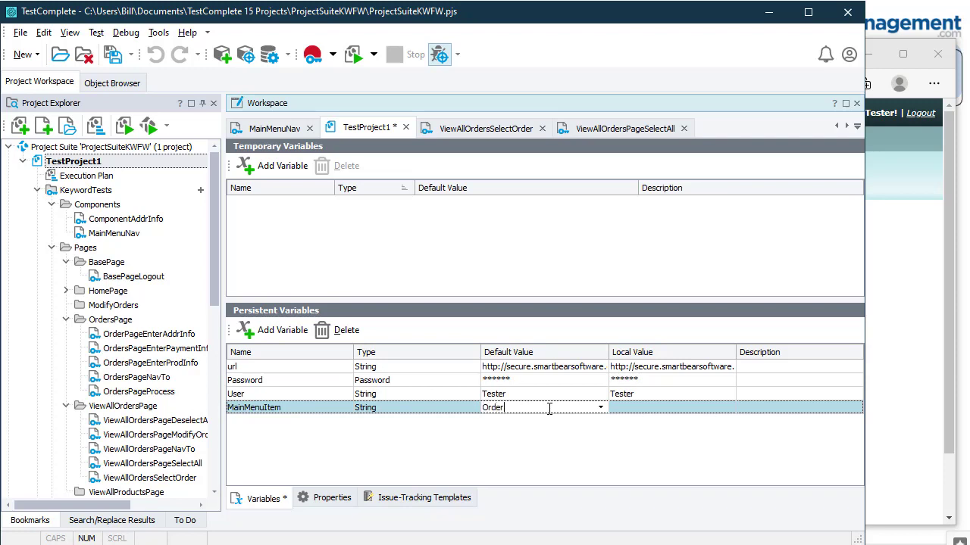
pyautogui.click(942, 308)
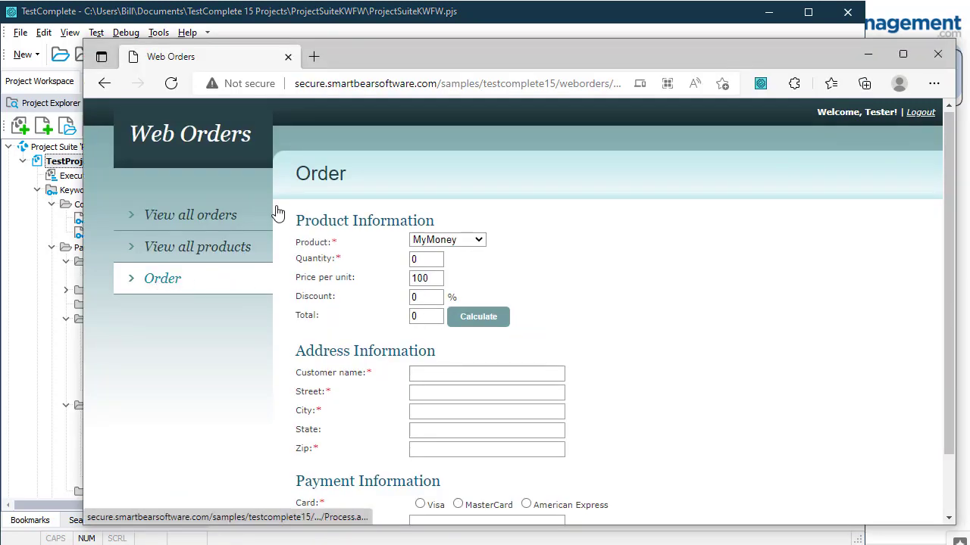
# Step: Leave the Web Orders Order page and bring TestComplete's TestProject1 variables page back
pyautogui.click(522, 17)
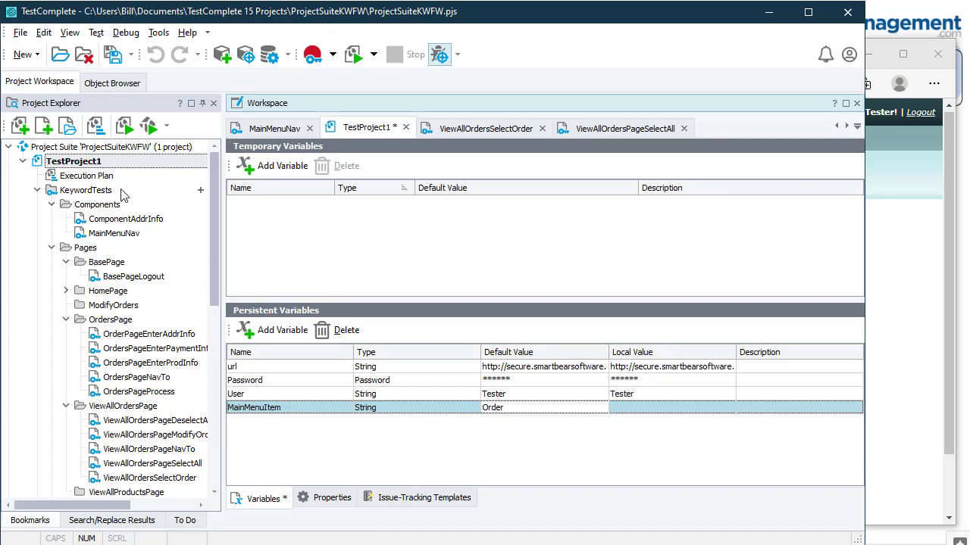
# Step: Open OrdersPageNavTo and show its pageWebOrders step in the Name Mapping Editor
pyautogui.doubleClick(136, 377)
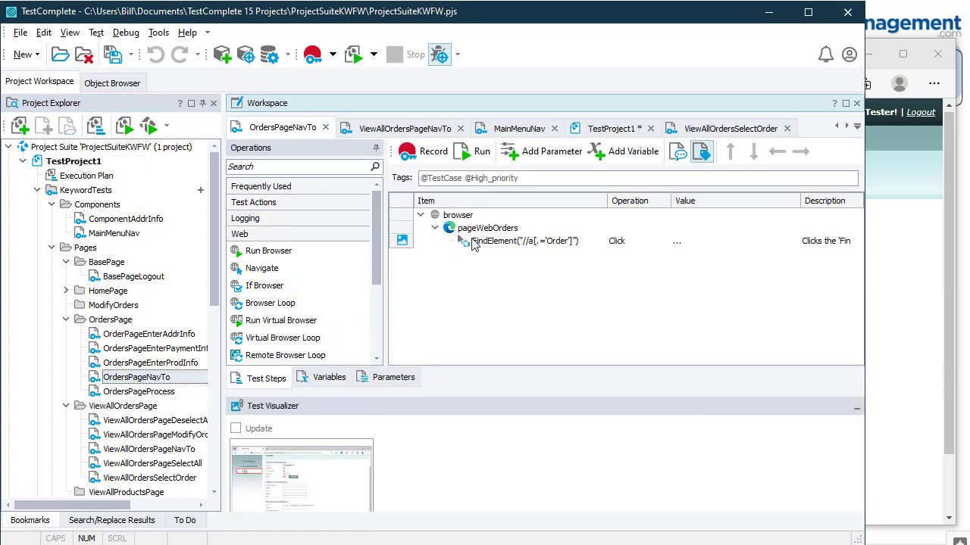
pyautogui.rightClick(482, 231)
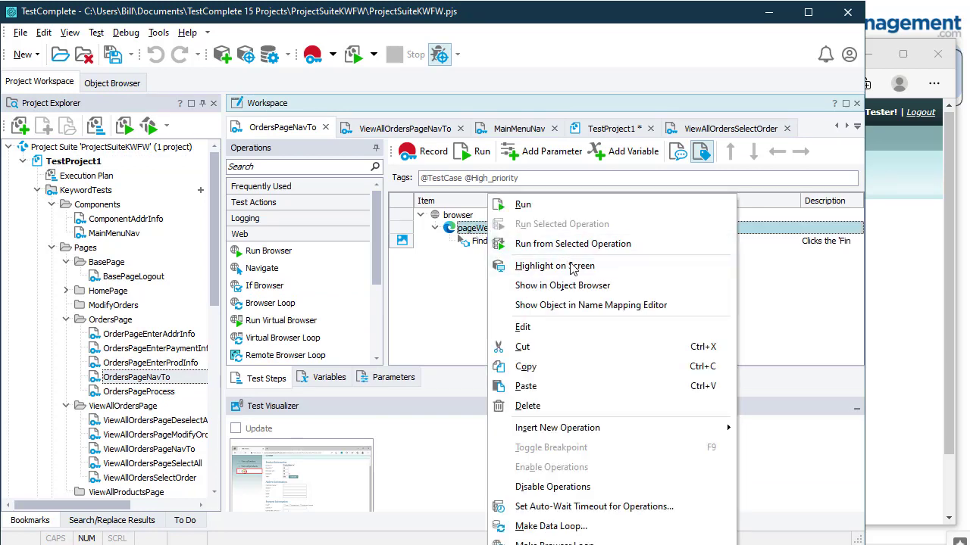
pyautogui.click(588, 305)
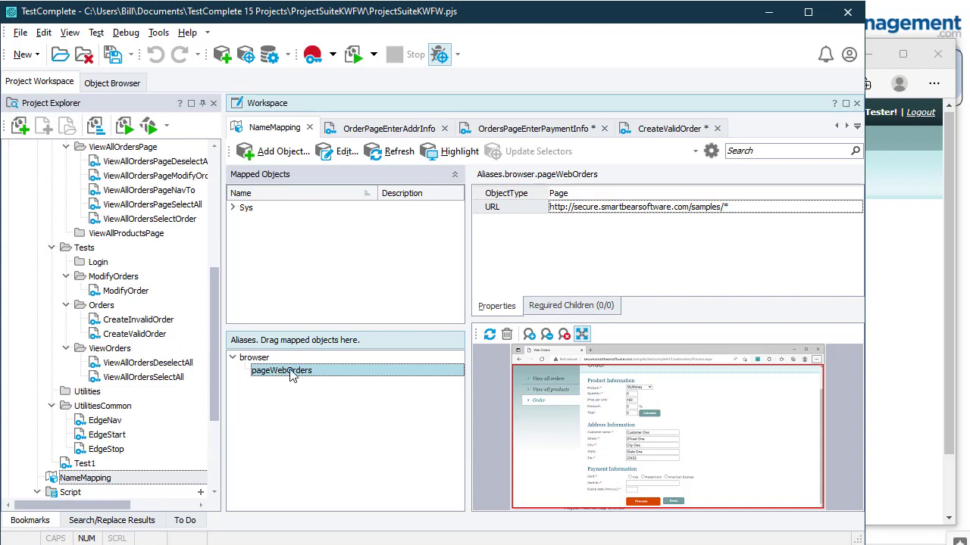
# Step: Map the Web Orders Order link as the linkOrder alias using selectors //a[.='Order'] or //li[3]/a
pyautogui.click(271, 152)
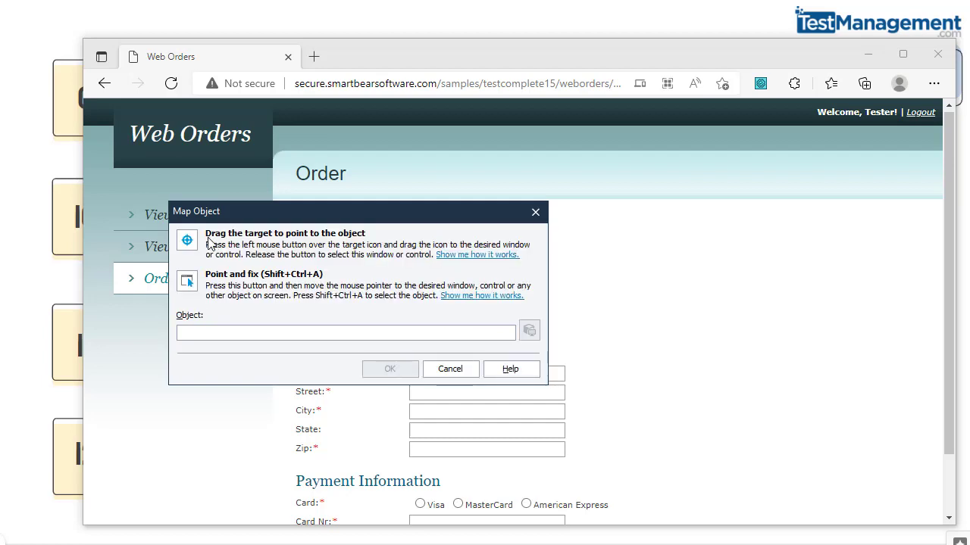
pyautogui.moveTo(187, 240); pyautogui.dragTo(157, 279)
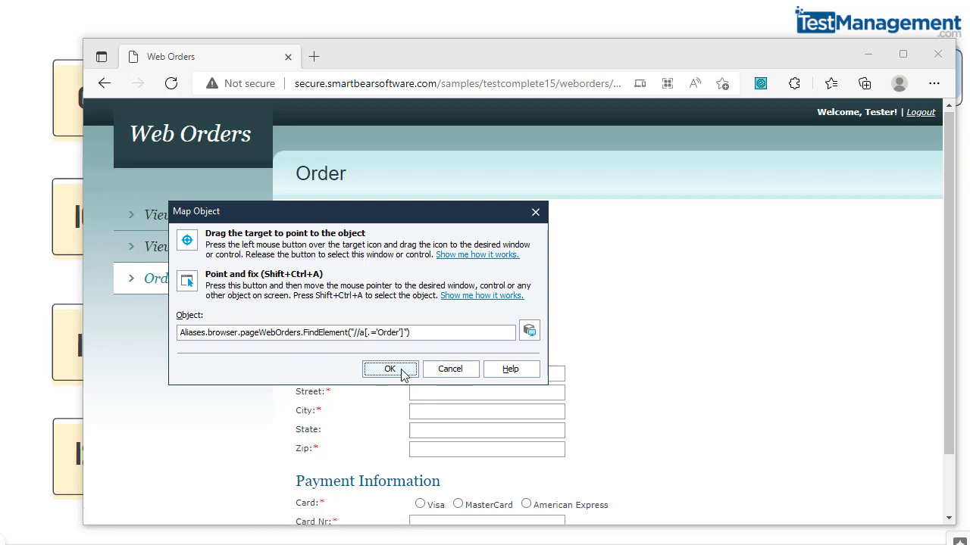
pyautogui.click(390, 369)
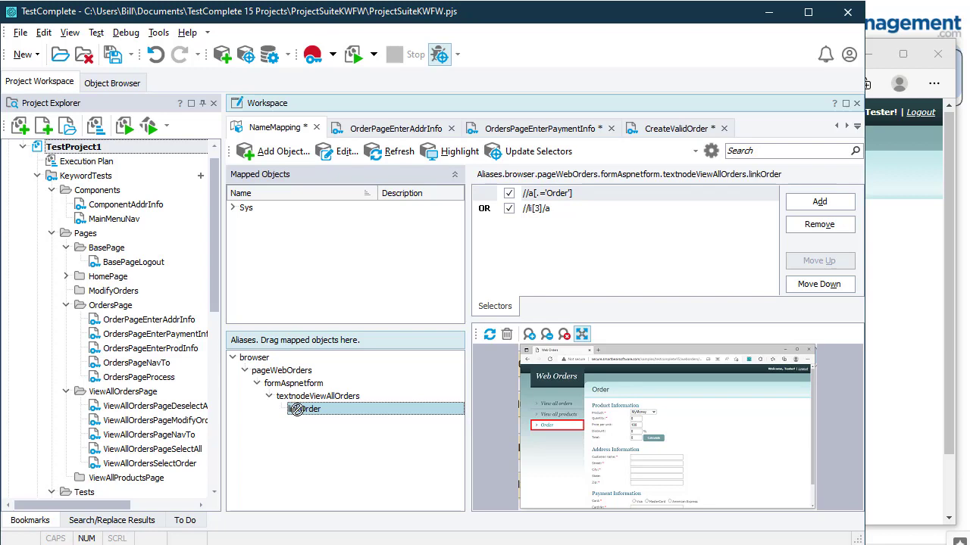
# Step: Move linkOrder under pageWebOrders and delete the formAspnetform alias with its mapping items
pyautogui.moveTo(282, 379); pyautogui.dragTo(284, 375)
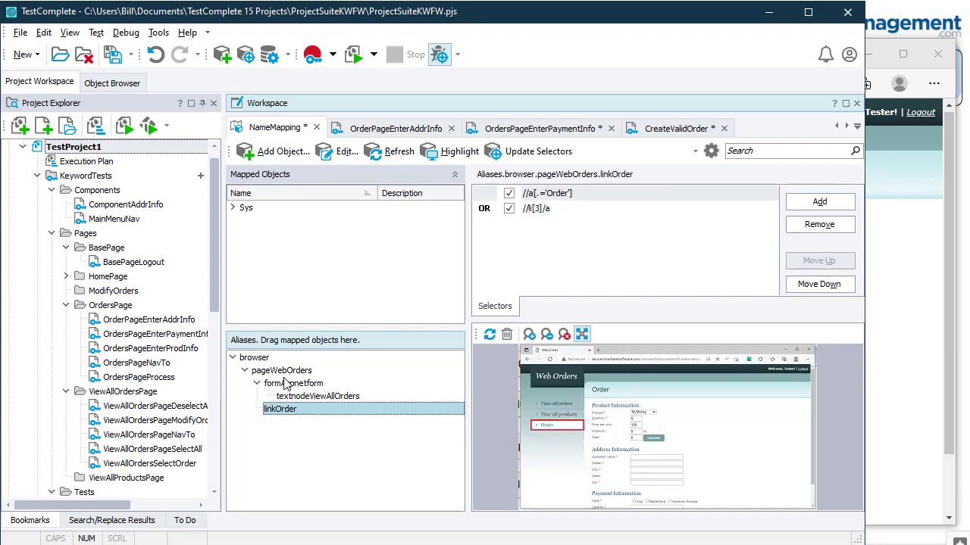
pyautogui.click(294, 385)
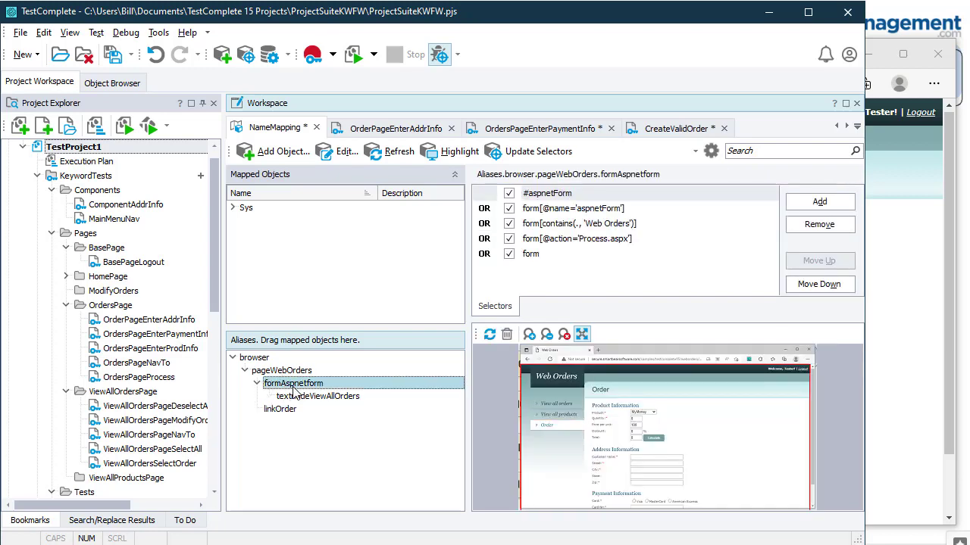
pyautogui.press('Delete')
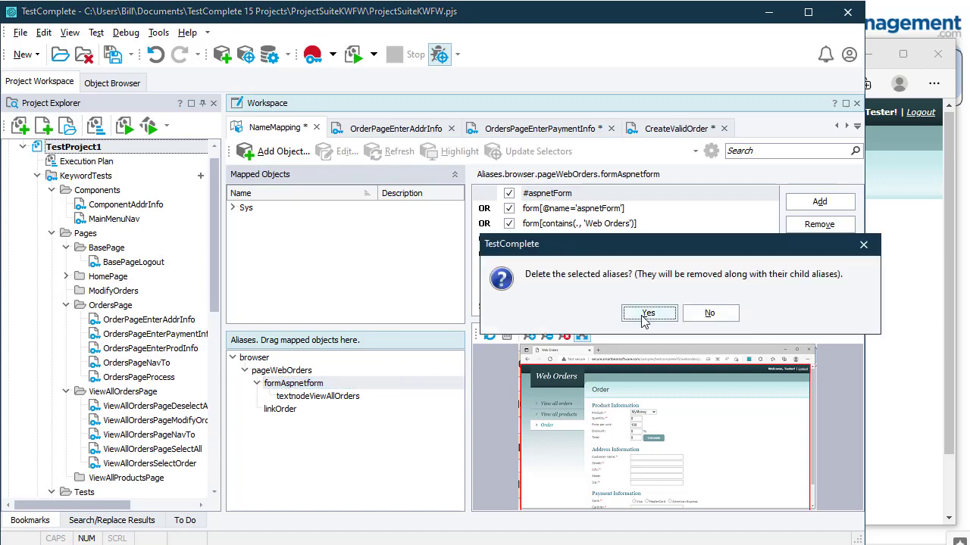
pyautogui.click(641, 315)
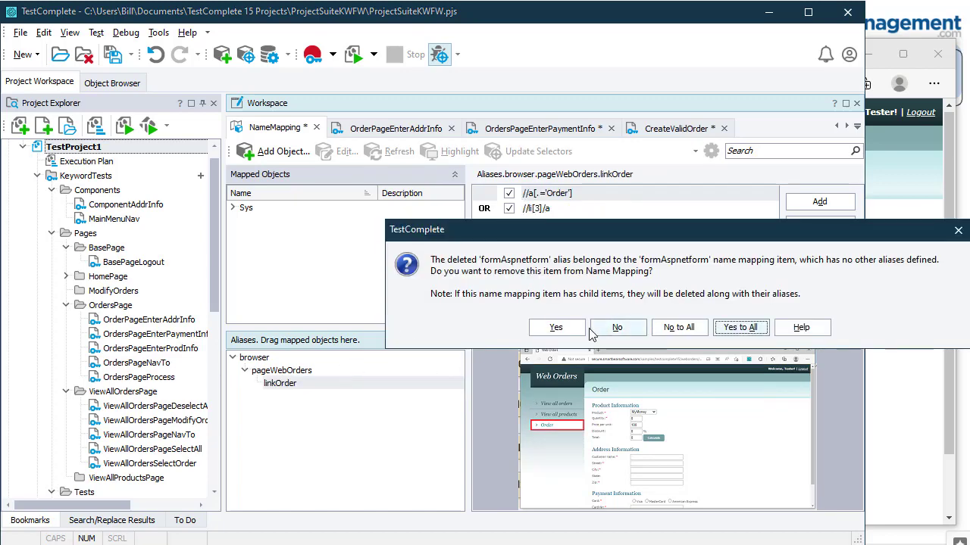
pyautogui.click(735, 328)
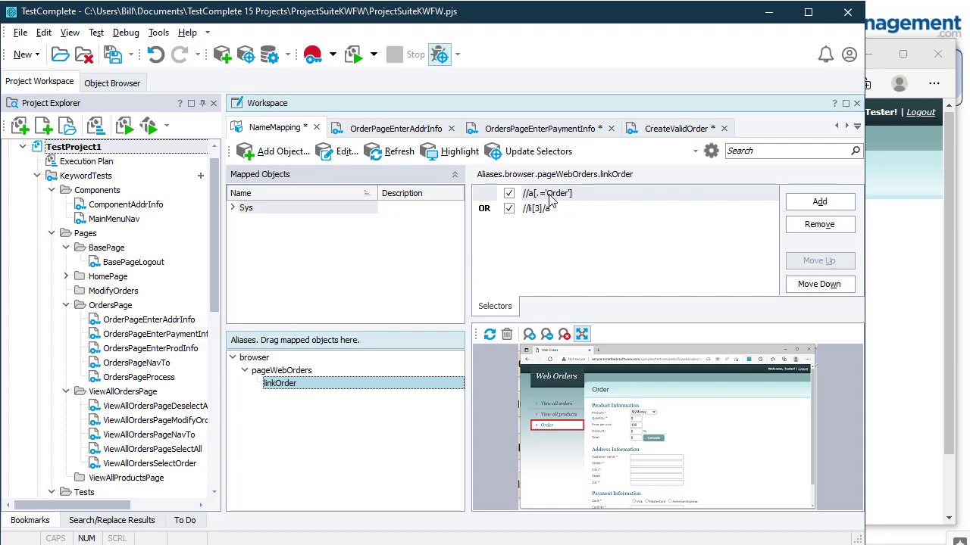
# Step: Disable linkOrder's //li[3]/a selector, highlight it on the page, and inspect its //a[.='Order'] selector
pyautogui.click(508, 211)
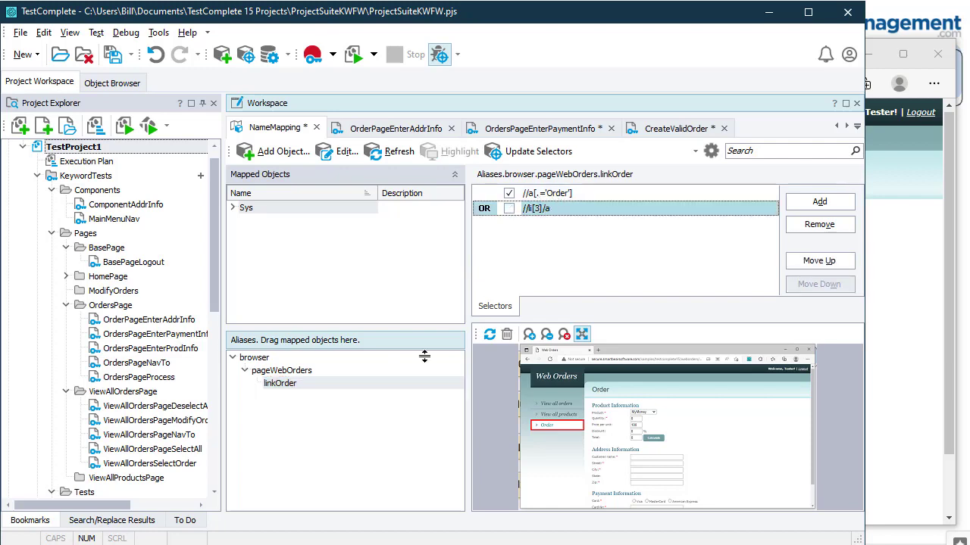
pyautogui.rightClick(298, 390)
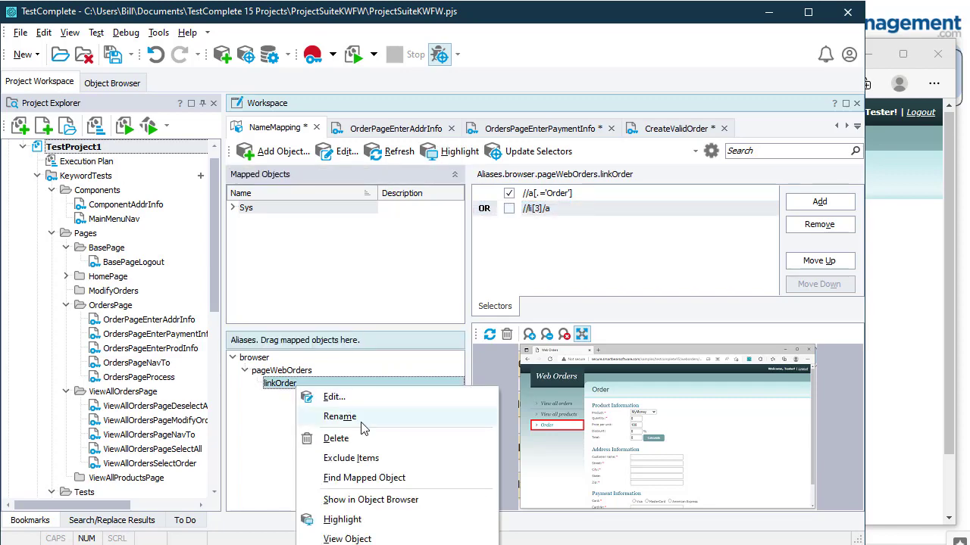
pyautogui.click(380, 520)
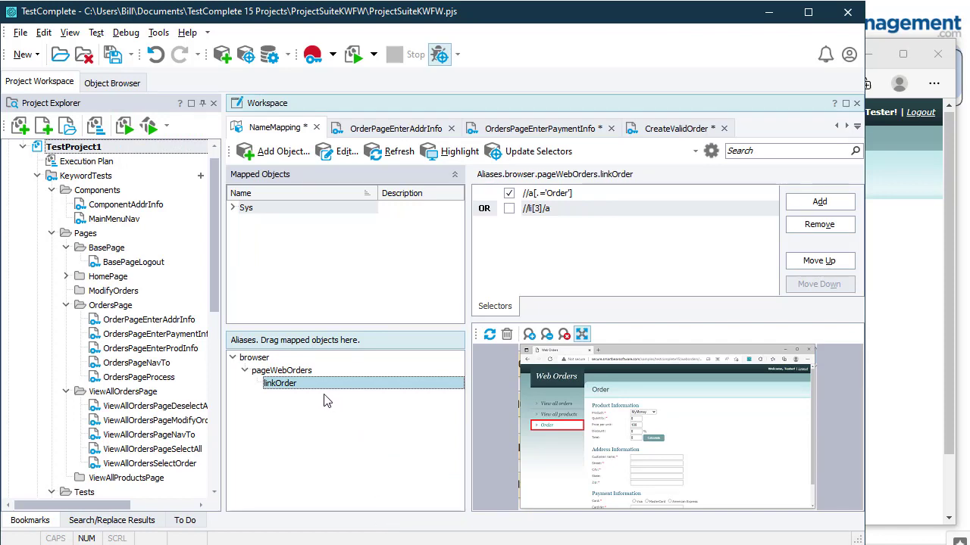
pyautogui.click(561, 197)
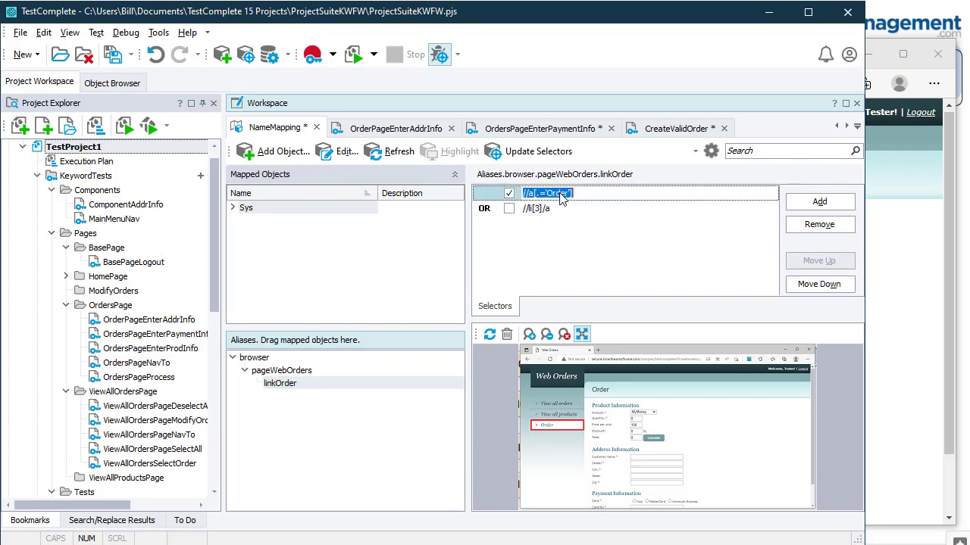
pyautogui.click(580, 191)
pyautogui.doubleClick(558, 196)
pyautogui.doubleClick(101, 152)
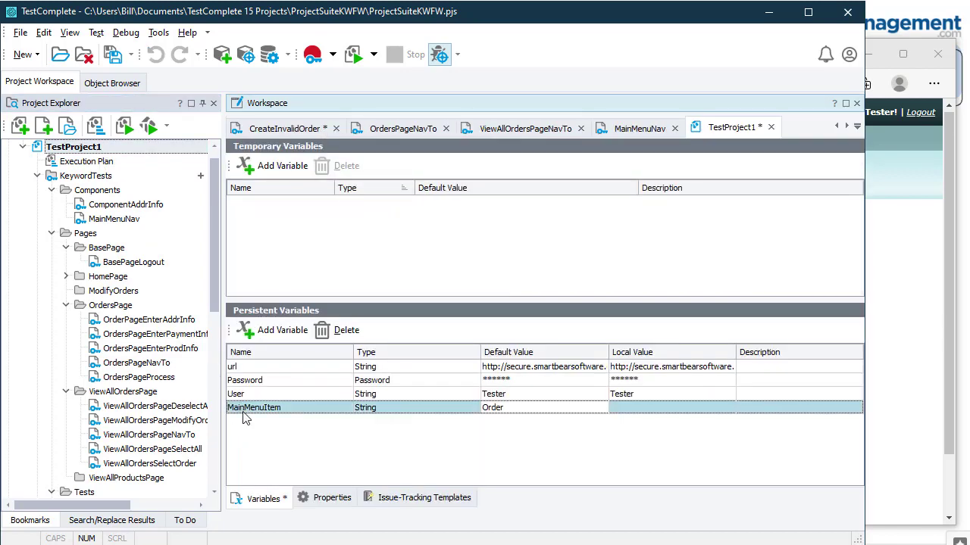
# Step: Change linkOrder's first selector from //a[.='Order'] to //a[.='%MainMenuItem%']
pyautogui.doubleClick(258, 409)
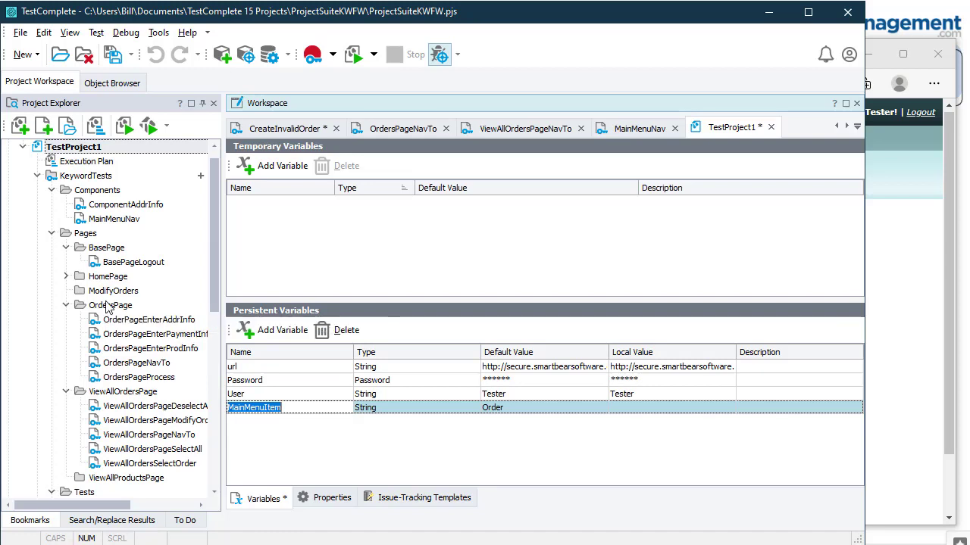
pyautogui.scroll(-3, 129, 307)
pyautogui.scroll(-4, 126, 383)
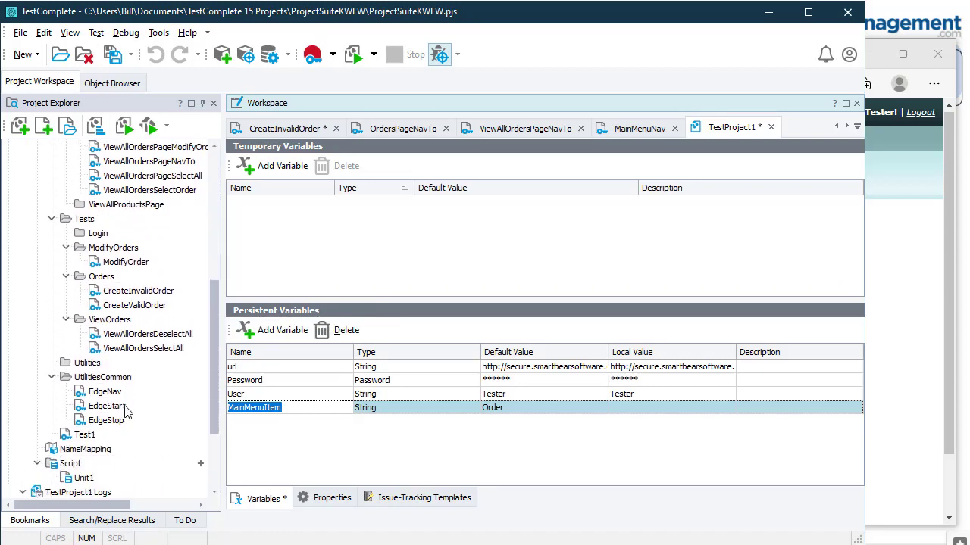
pyautogui.doubleClick(85, 421)
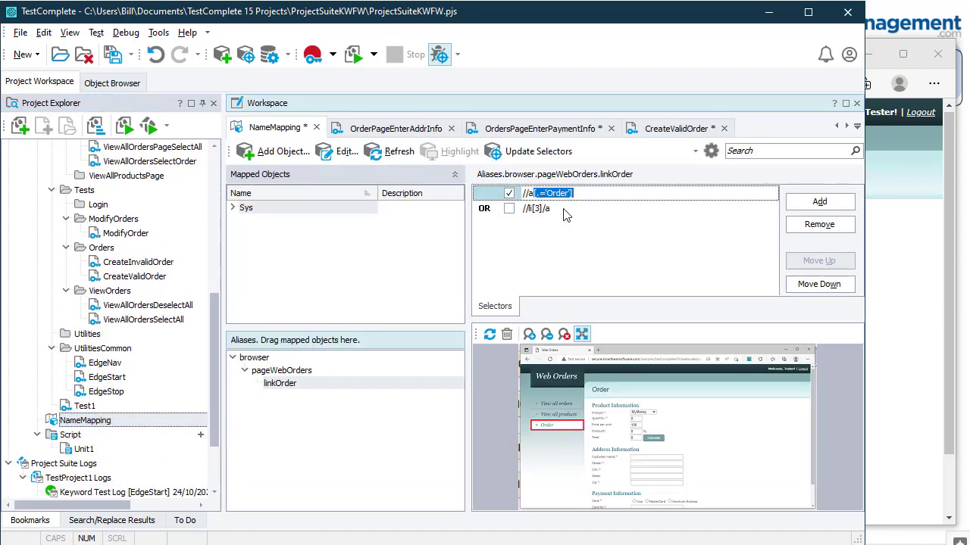
pyautogui.click(564, 194)
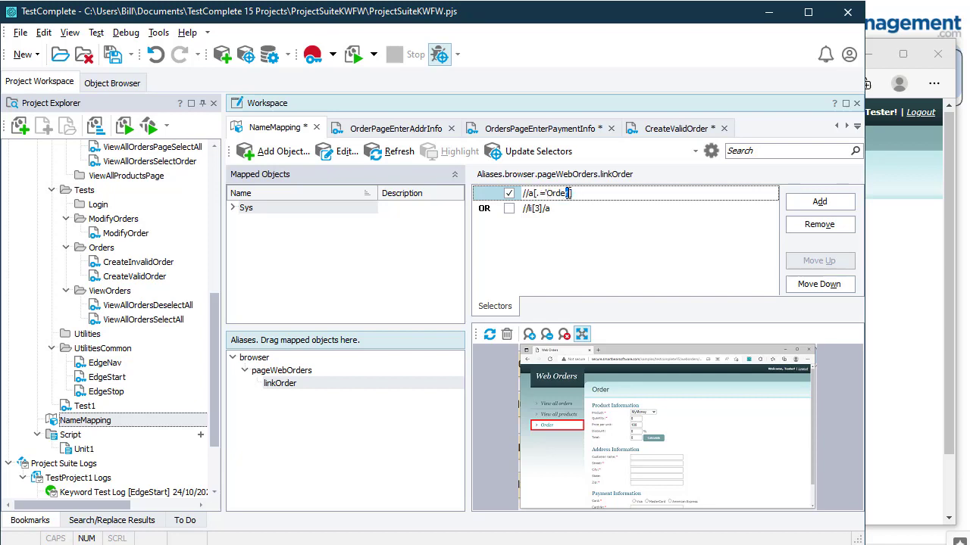
pyautogui.press('BackSpace')
pyautogui.press('BackSpace')
pyautogui.press('BackSpace')
pyautogui.press('BackSpace')
pyautogui.write("'%MainMenuItem%'")
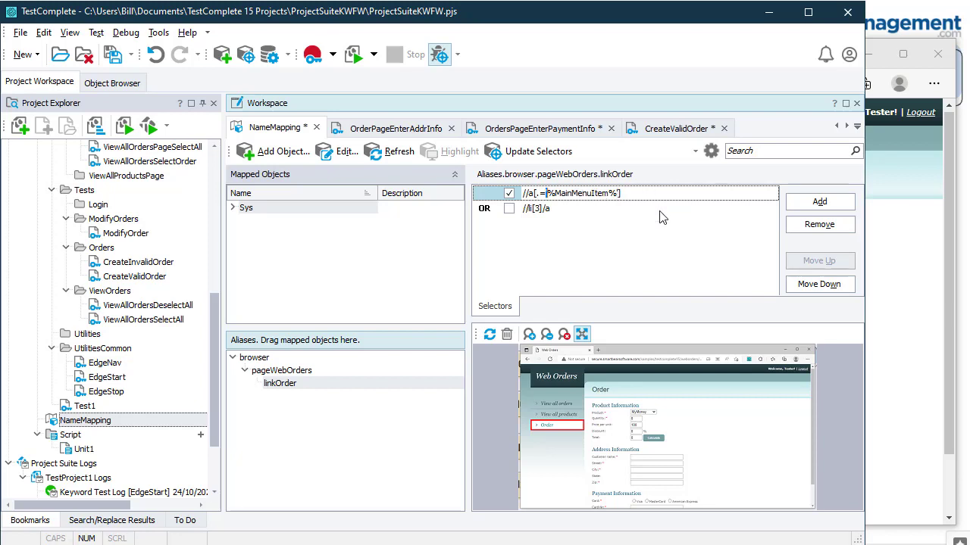
# Step: Check the edited selector and save the project suite
pyautogui.doubleClick(581, 195)
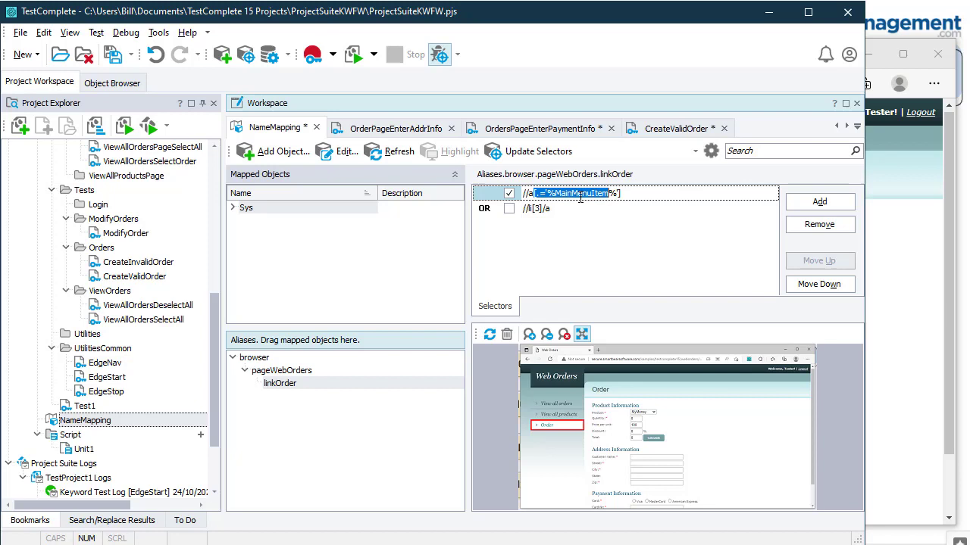
pyautogui.click(652, 196)
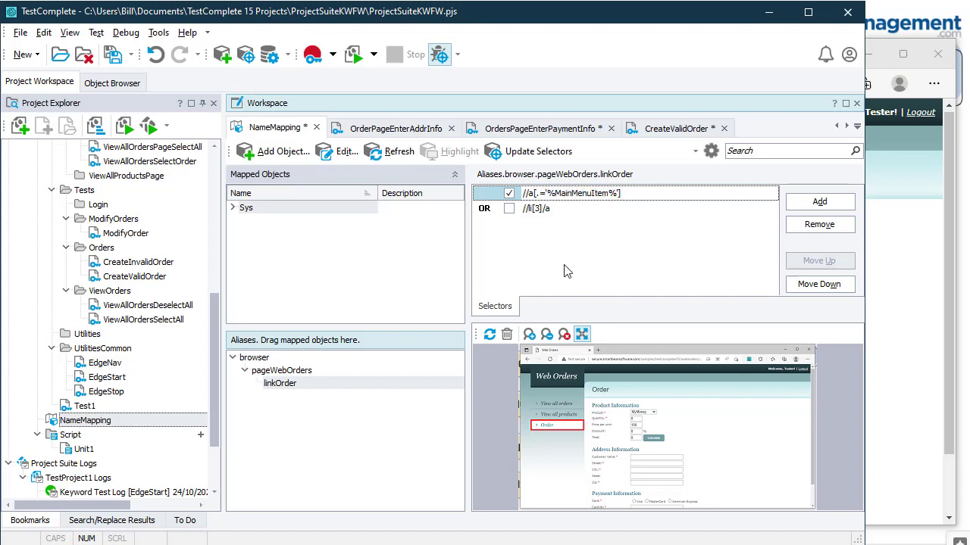
pyautogui.click(113, 55)
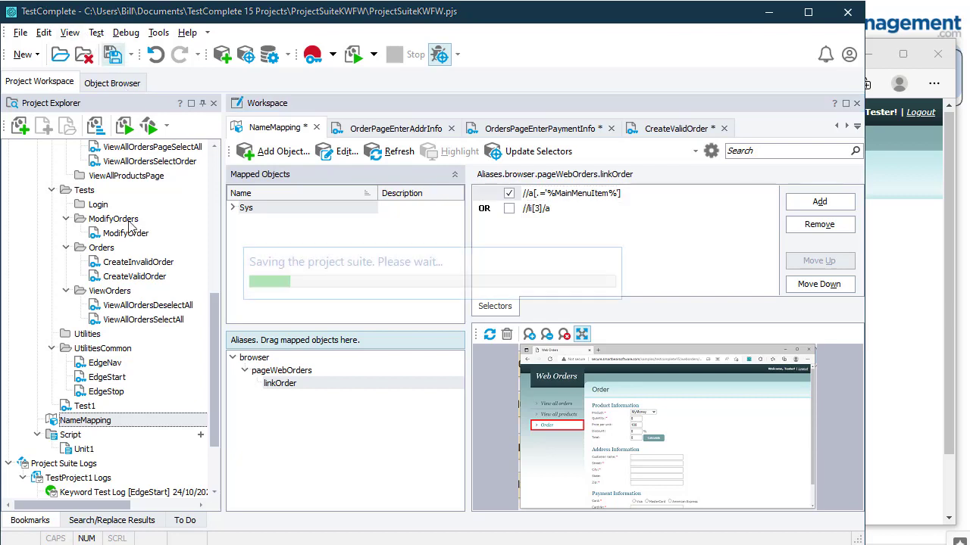
pyautogui.rightClick(293, 391)
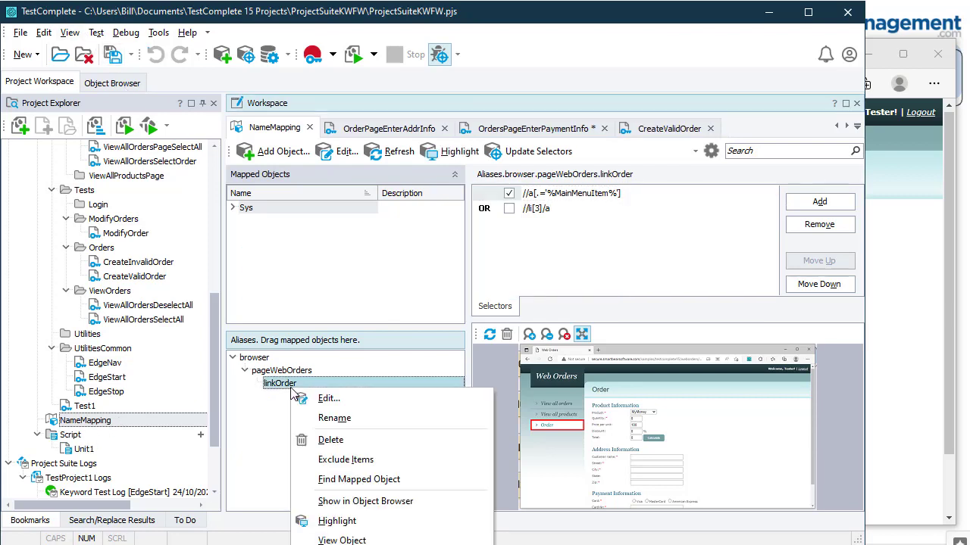
pyautogui.click(353, 525)
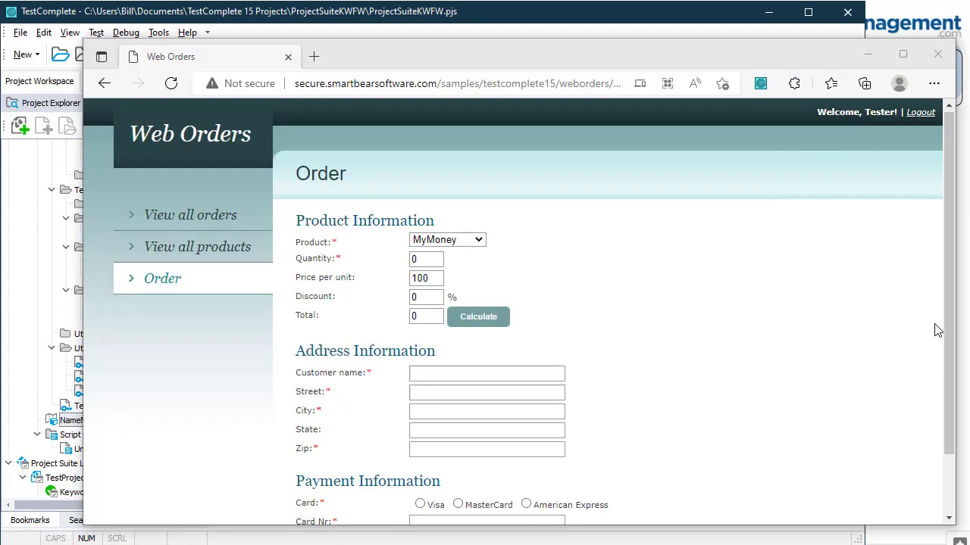
pyautogui.click(935, 328)
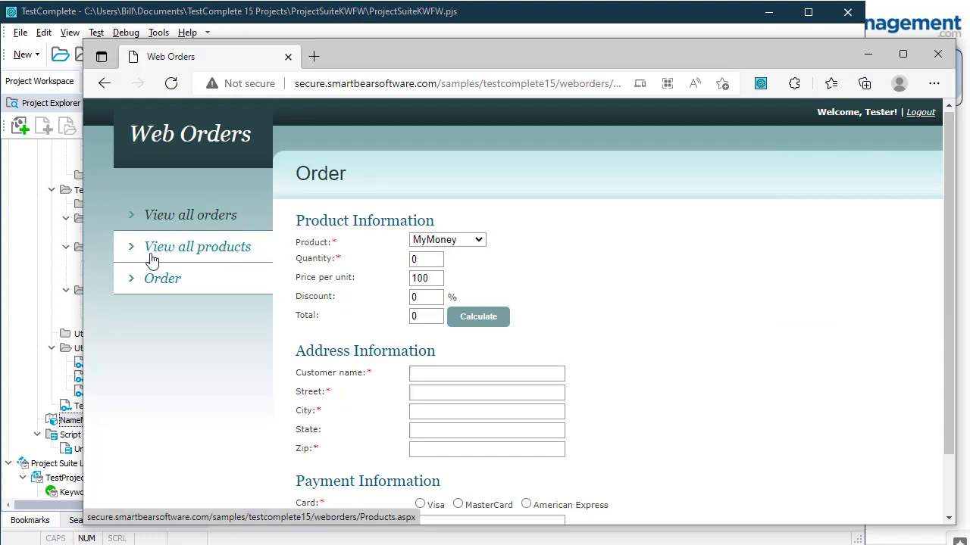
pyautogui.click(121, 6)
pyautogui.scroll(5, 218, 178)
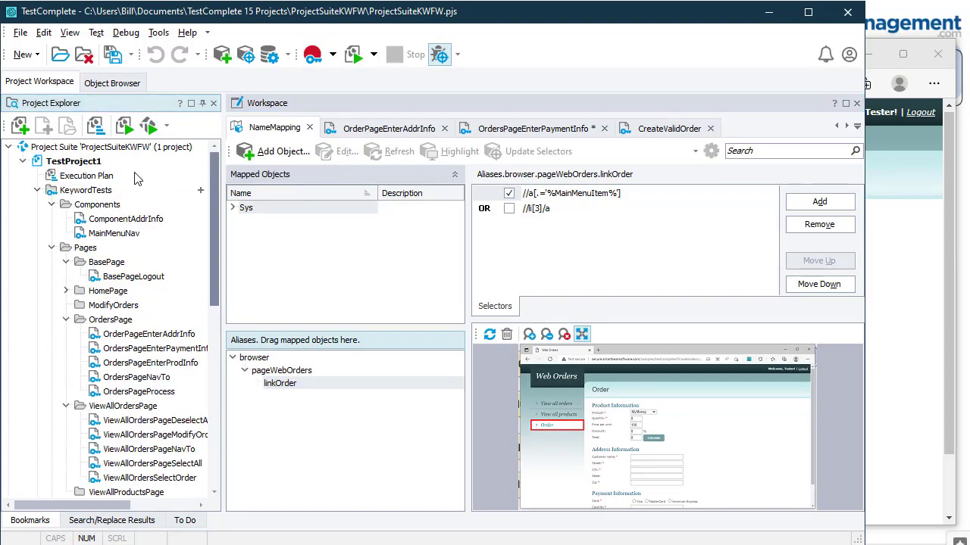
# Step: Change MainMenuItem's Default Value and Local Value from Order to 'View all products'
pyautogui.doubleClick(98, 164)
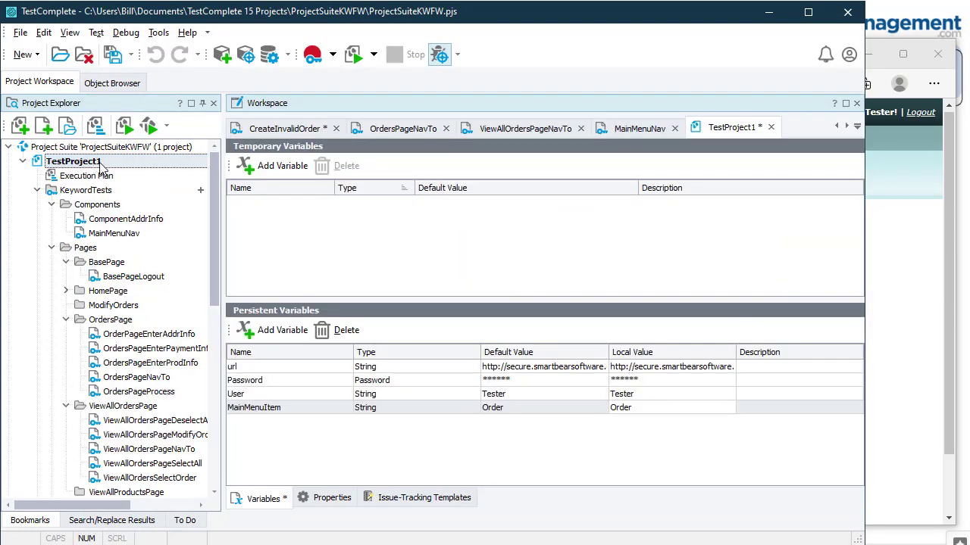
pyautogui.click(509, 409)
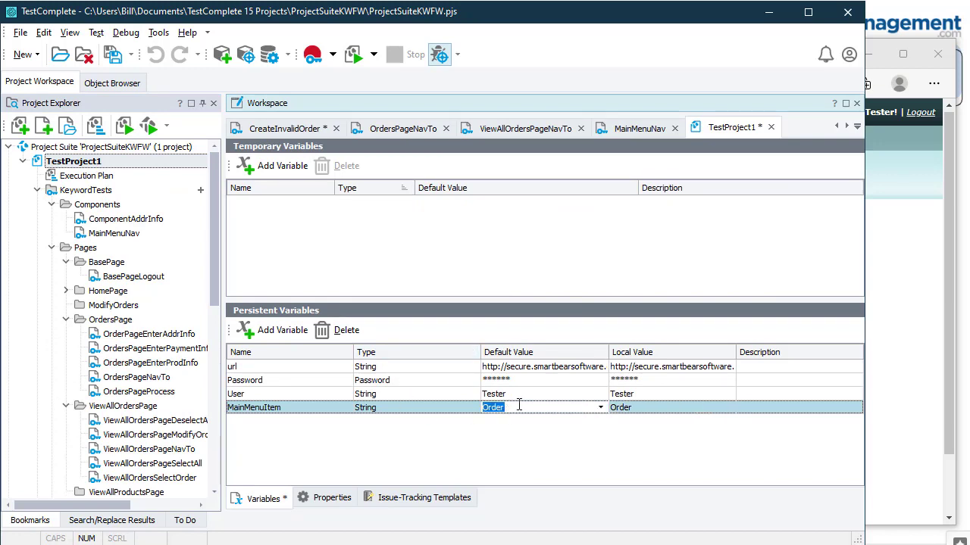
pyautogui.write('V')
pyautogui.click(646, 413)
pyautogui.write('V')
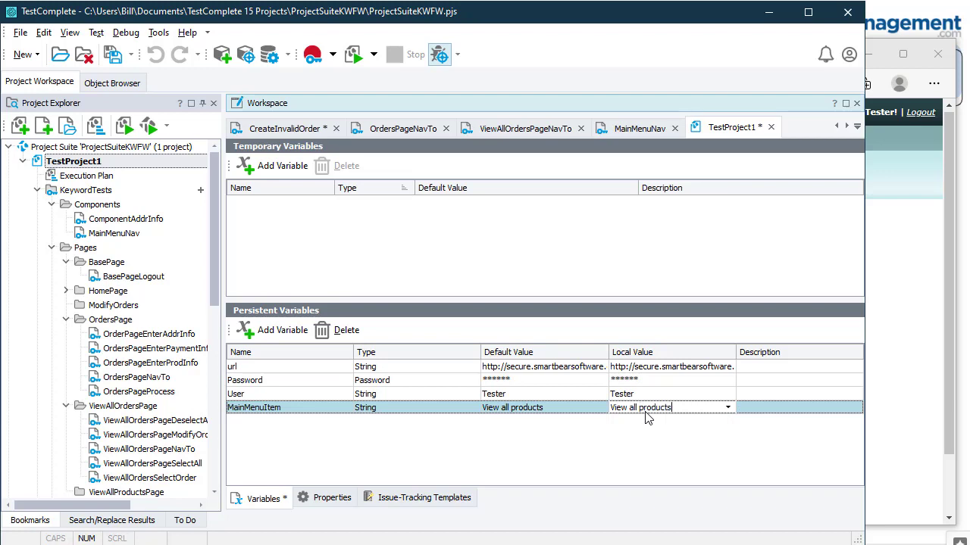
pyautogui.click(217, 250)
pyautogui.scroll(-6, 214, 250)
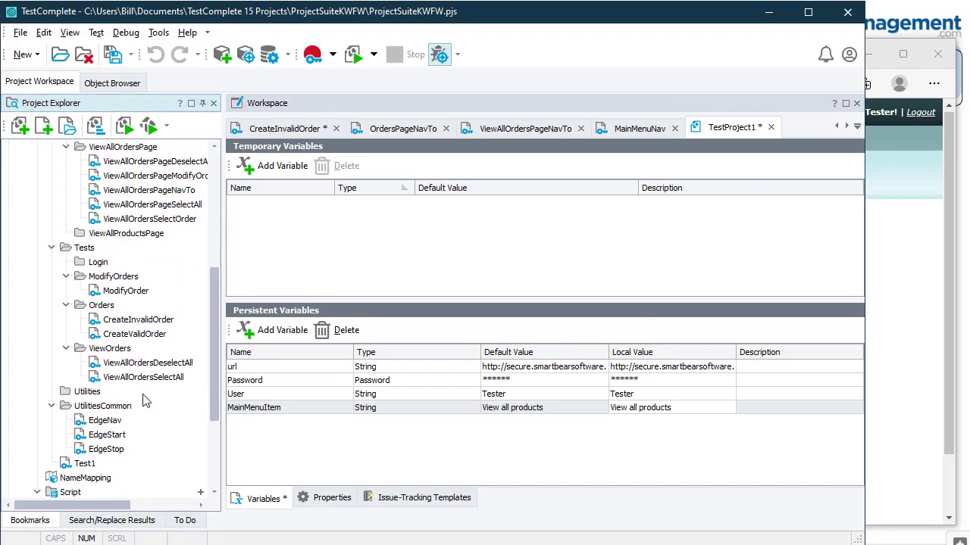
# Step: Highlight the linkOrder alias to see which Web Orders link it now resolves to
pyautogui.doubleClick(82, 478)
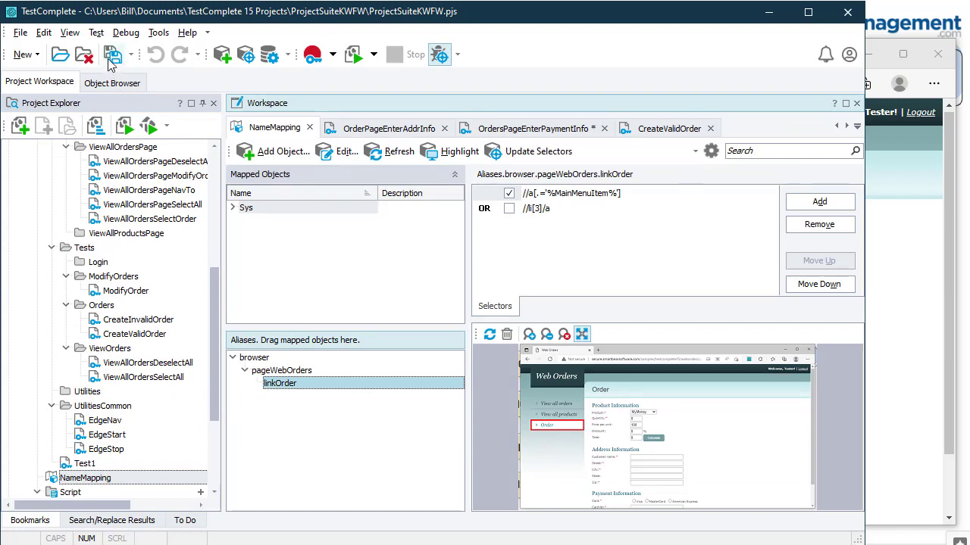
pyautogui.click(244, 285)
pyautogui.rightClick(276, 384)
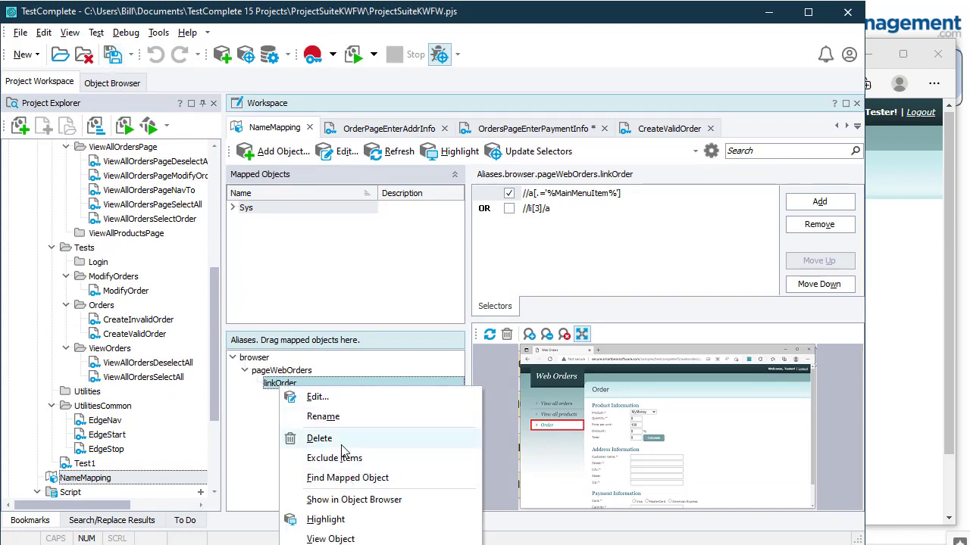
pyautogui.press('Escape')
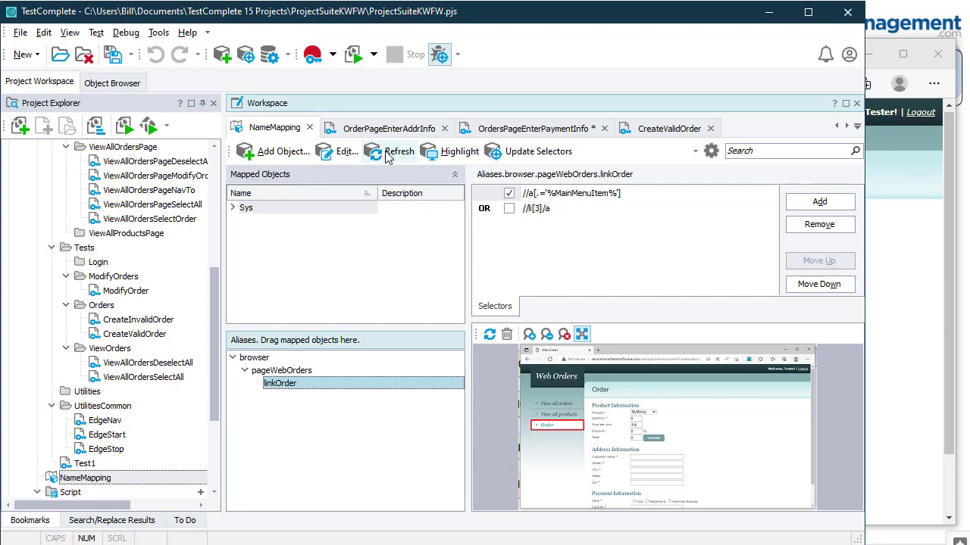
pyautogui.rightClick(285, 385)
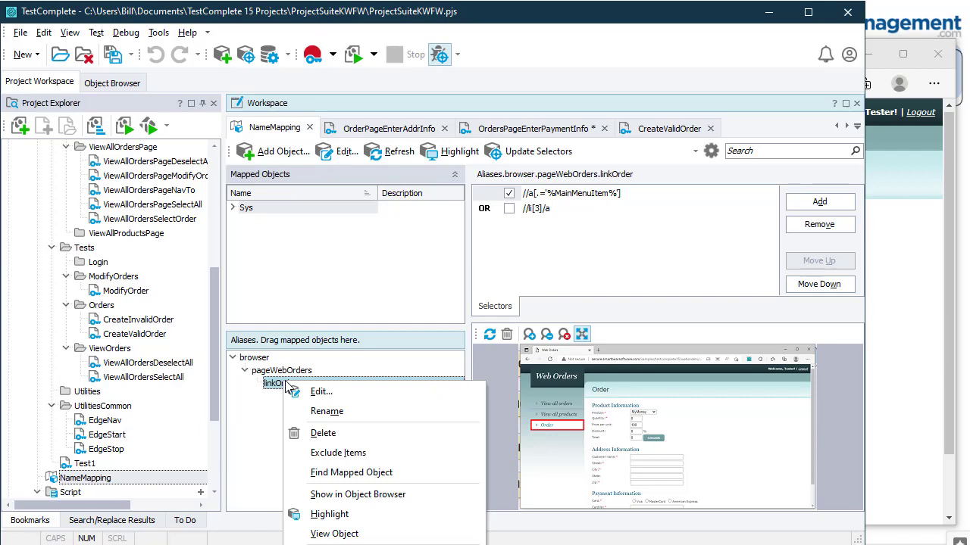
pyautogui.click(329, 515)
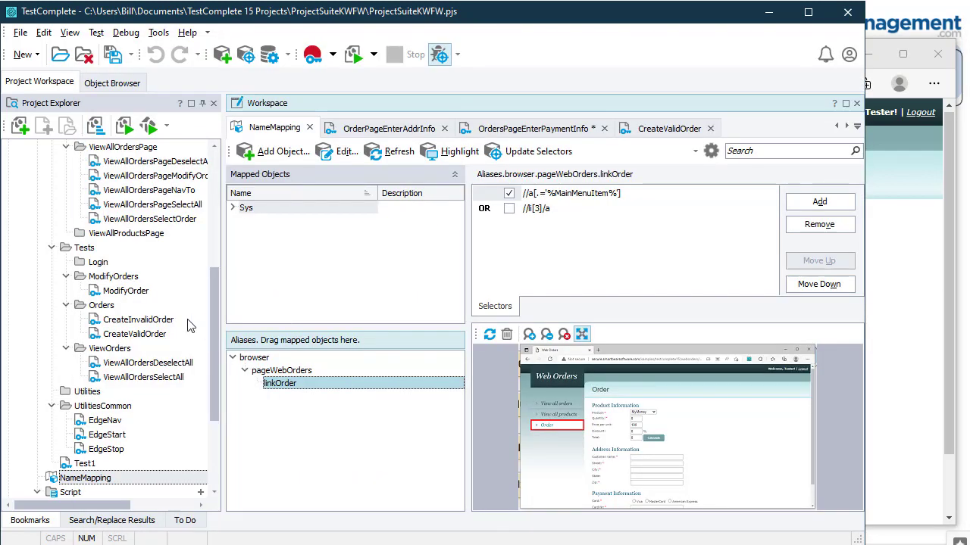
# Step: Add a String parameter named menuItem with default value Orders to MainMenuNav
pyautogui.moveTo(211, 324); pyautogui.dragTo(227, 188)
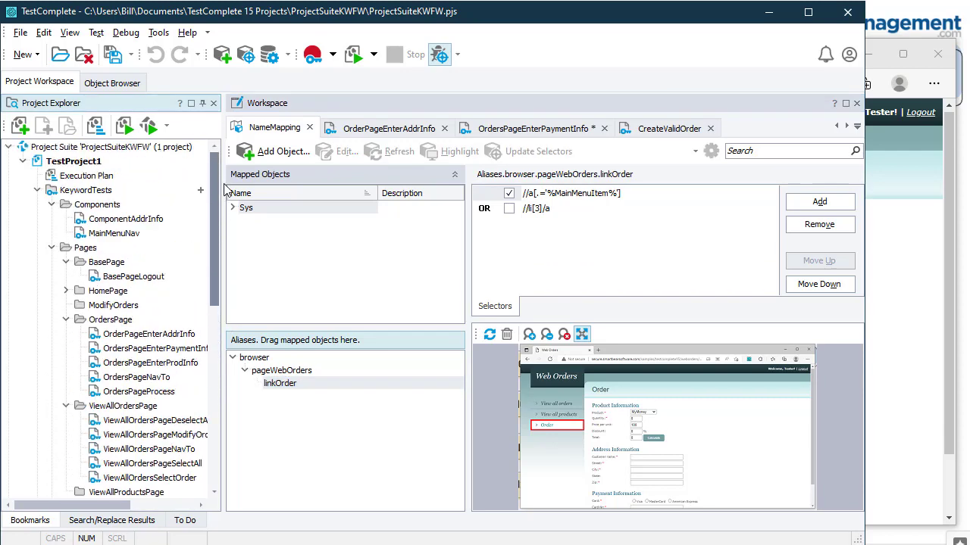
pyautogui.doubleClick(115, 235)
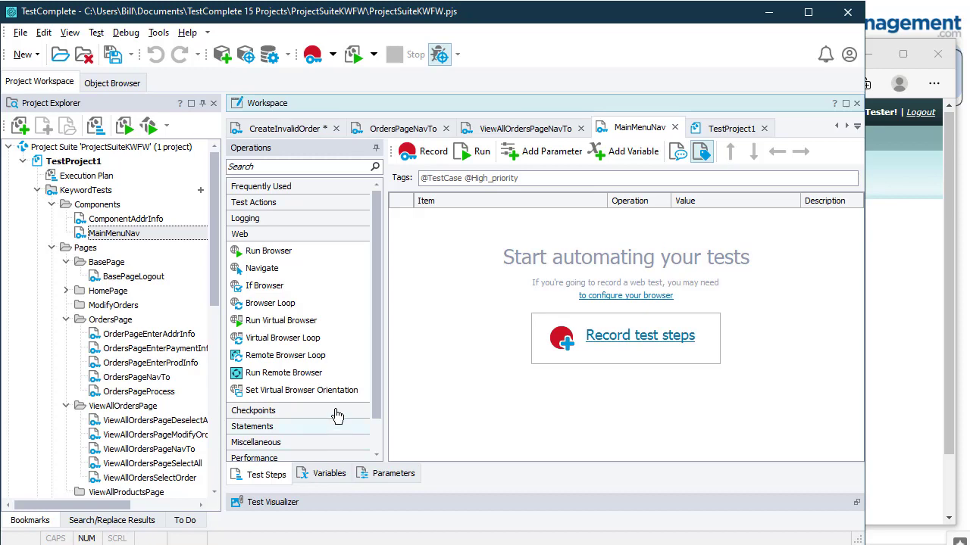
pyautogui.click(407, 477)
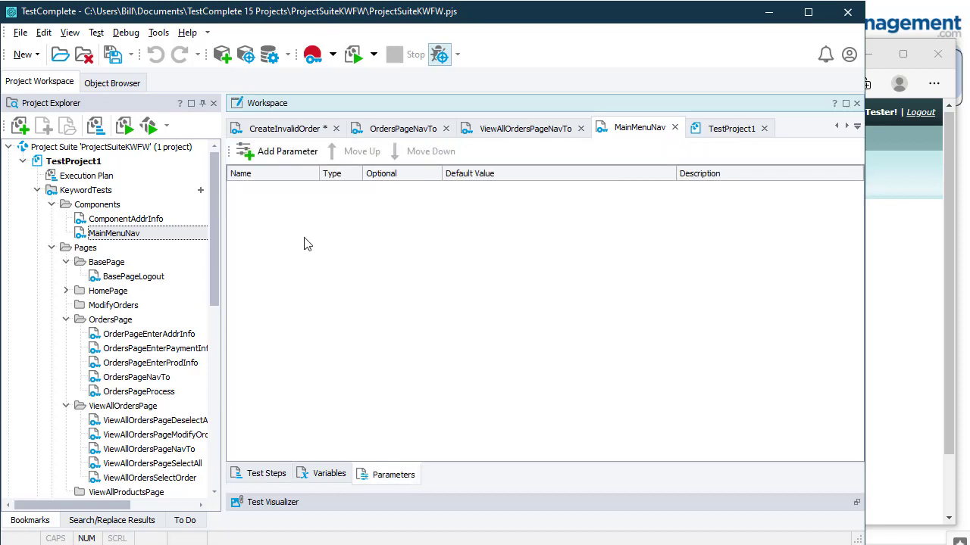
pyautogui.click(270, 156)
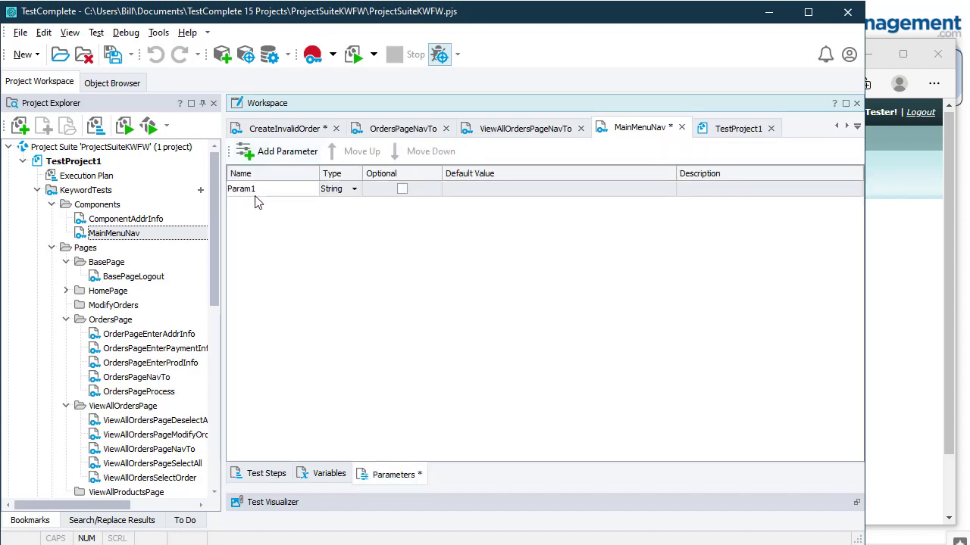
pyautogui.click(262, 193)
pyautogui.write('menuItem')
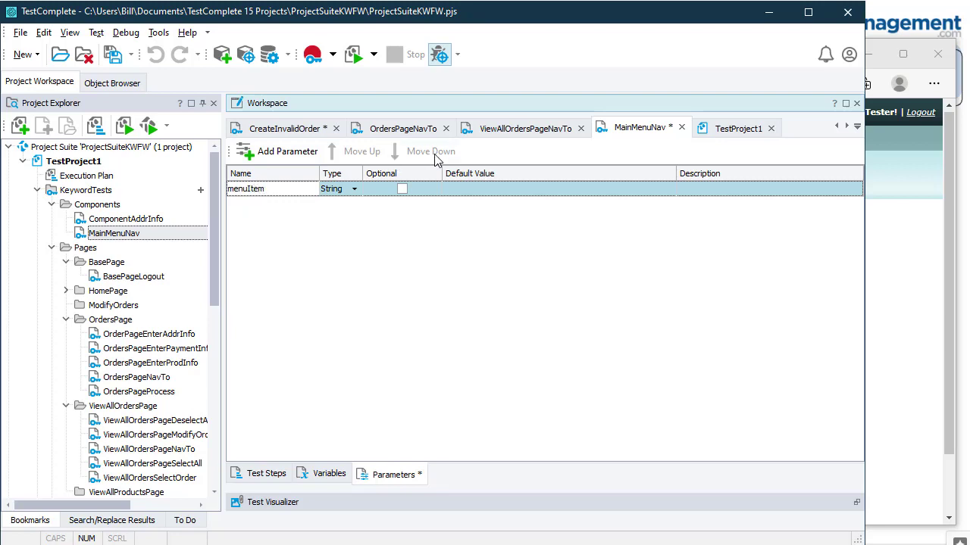
pyautogui.click(476, 189)
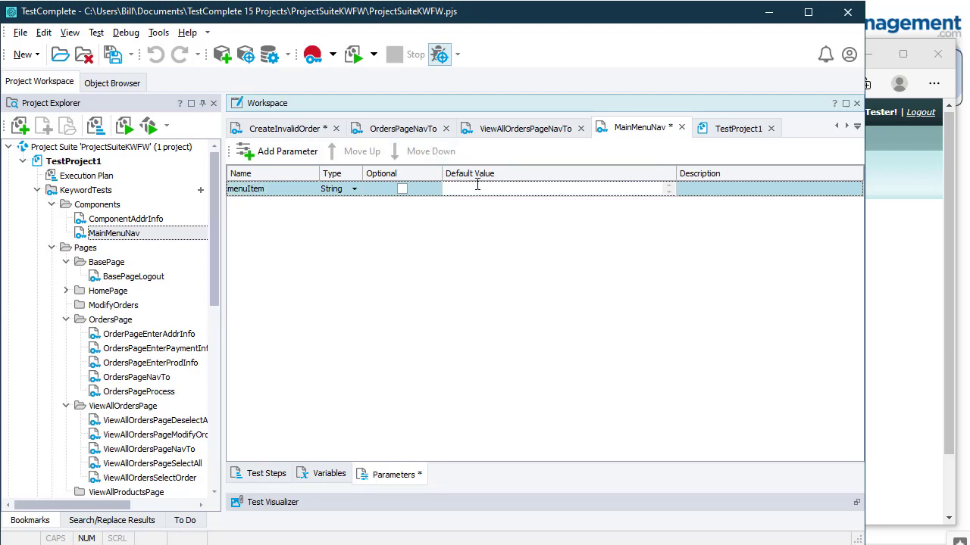
pyautogui.write('Orders')
pyautogui.click(269, 475)
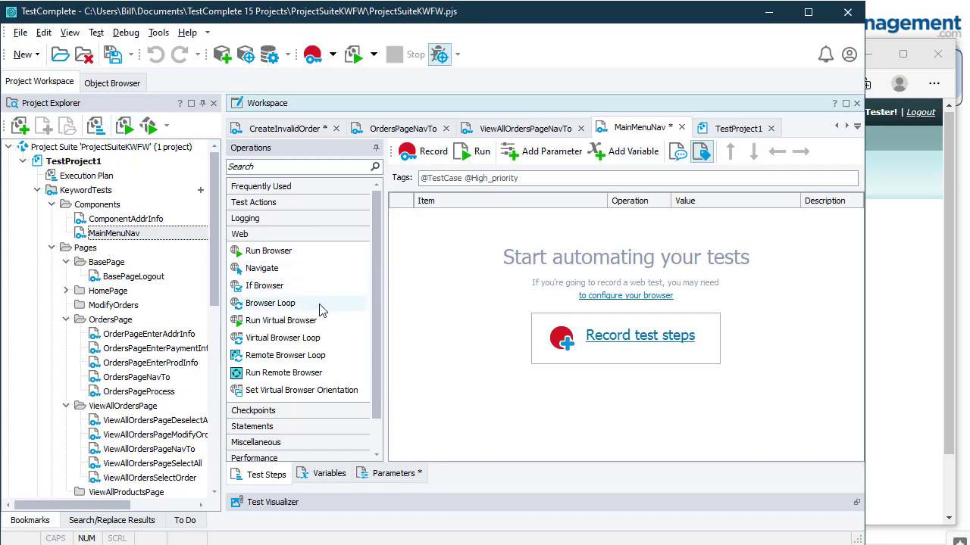
# Step: Add a Set Variable Value step assigning test parameter menuItem to TestProject1's MainMenuItem
pyautogui.click(288, 427)
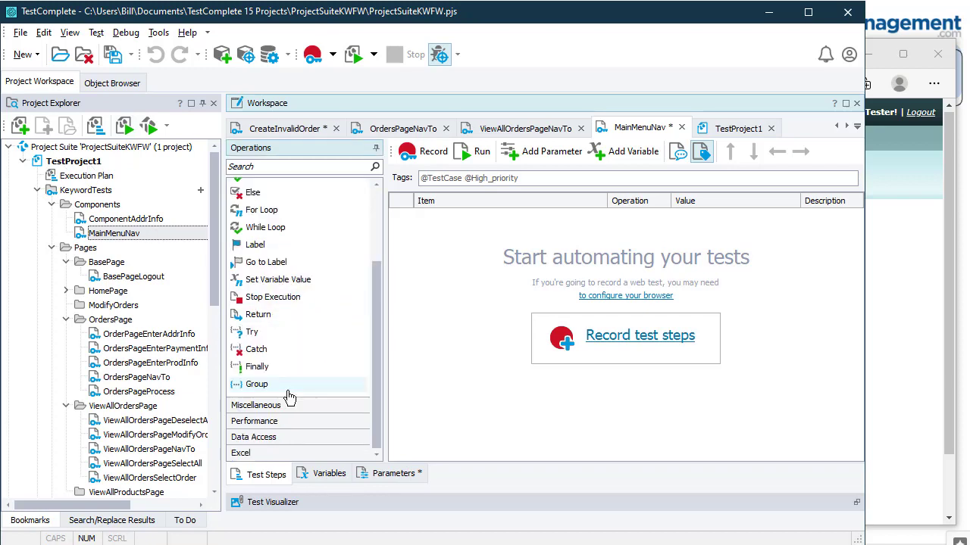
pyautogui.click(302, 280)
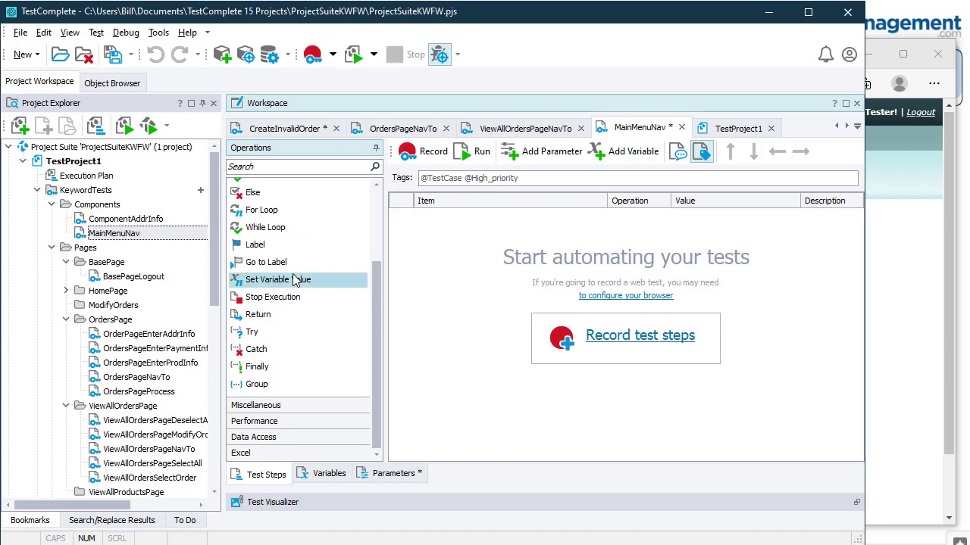
pyautogui.moveTo(448, 242); pyautogui.dragTo(450, 243)
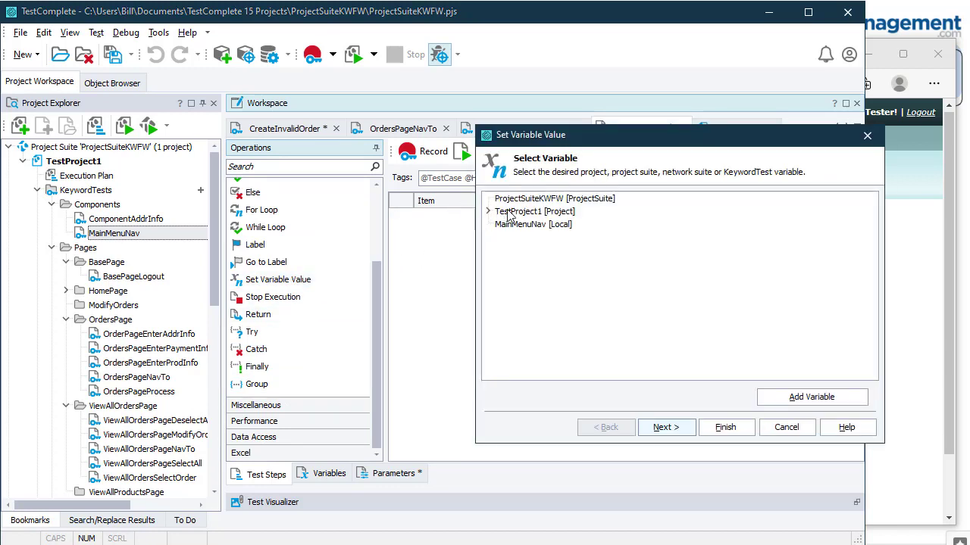
pyautogui.click(488, 213)
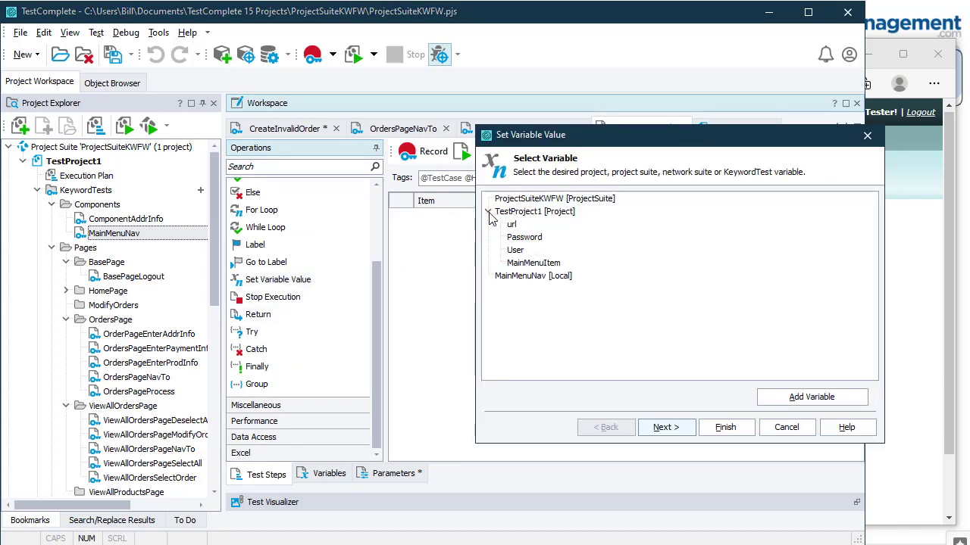
pyautogui.click(535, 263)
pyautogui.click(677, 429)
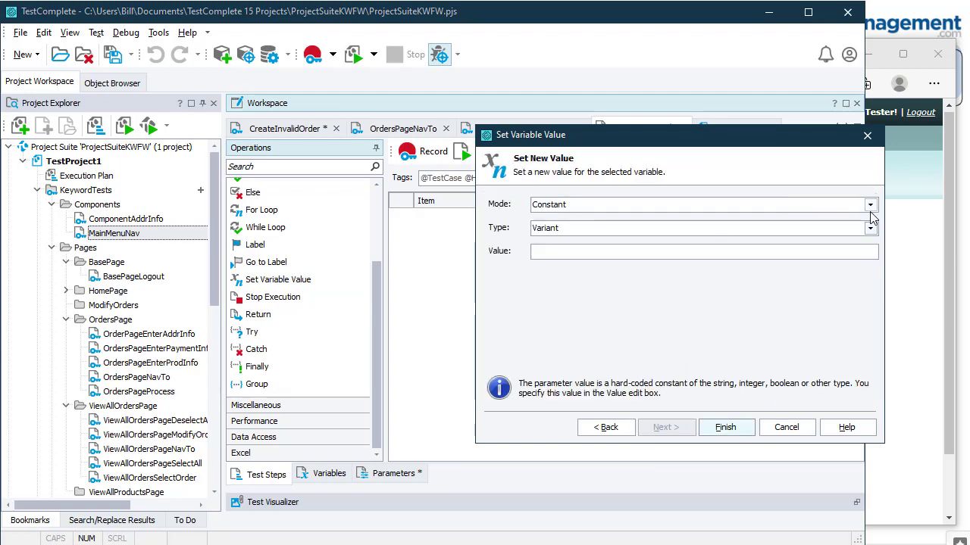
pyautogui.click(870, 205)
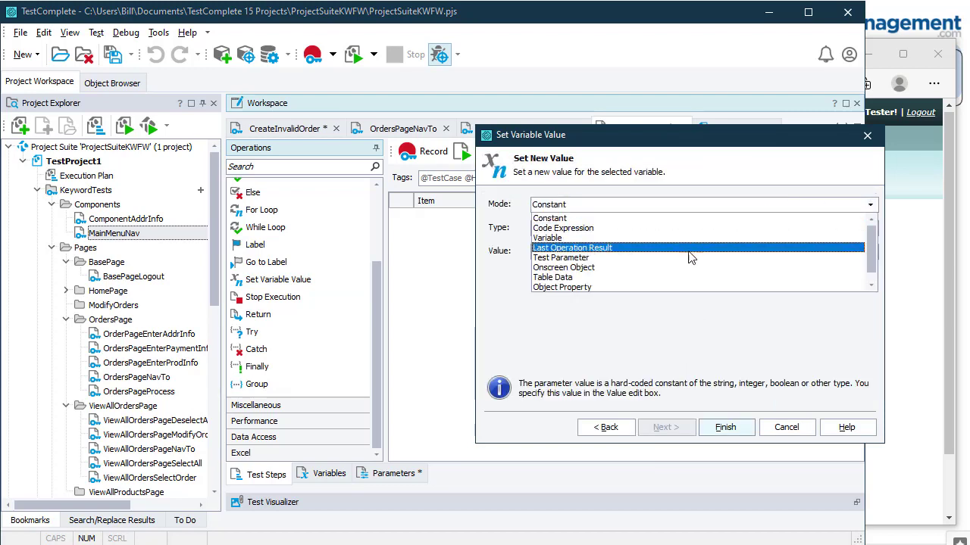
pyautogui.click(735, 247)
pyautogui.click(871, 228)
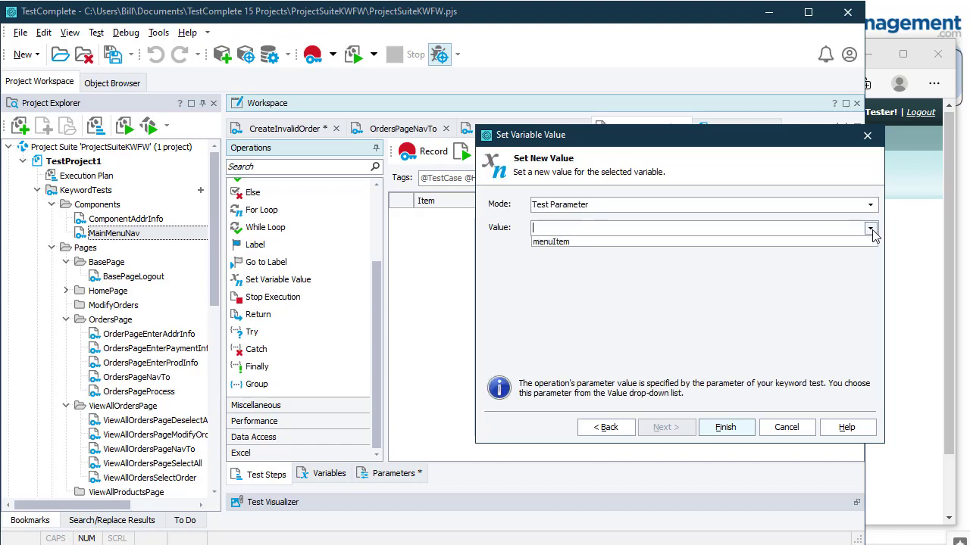
pyautogui.click(704, 243)
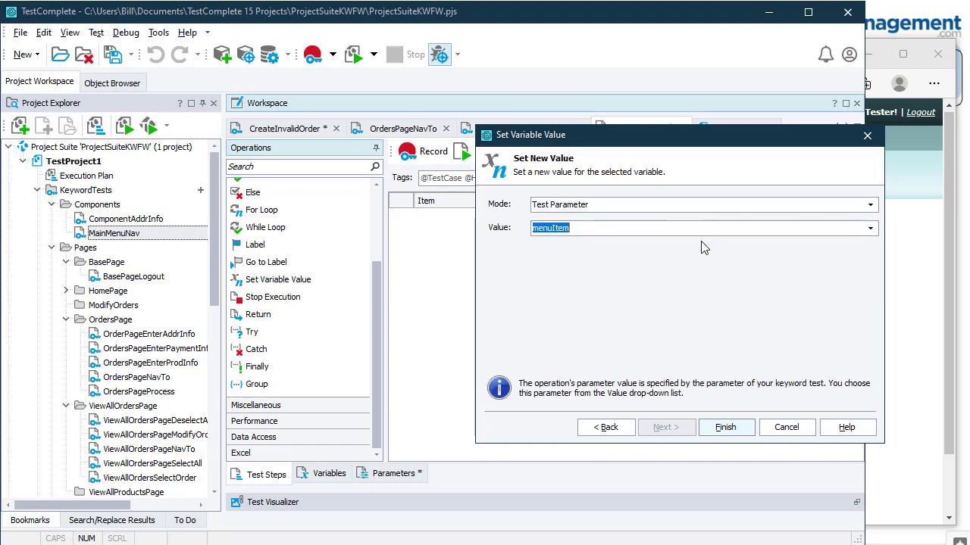
pyautogui.click(725, 427)
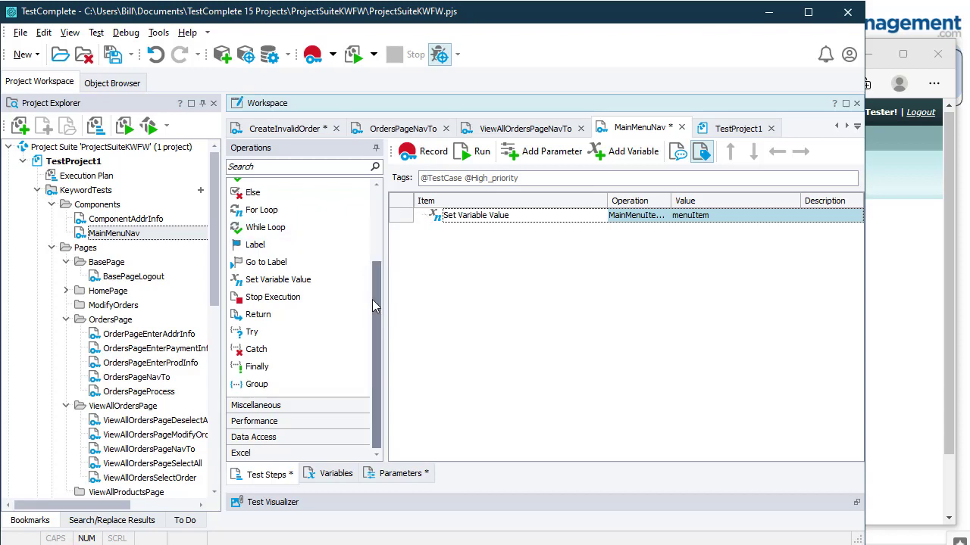
pyautogui.moveTo(372, 298); pyautogui.dragTo(372, 218)
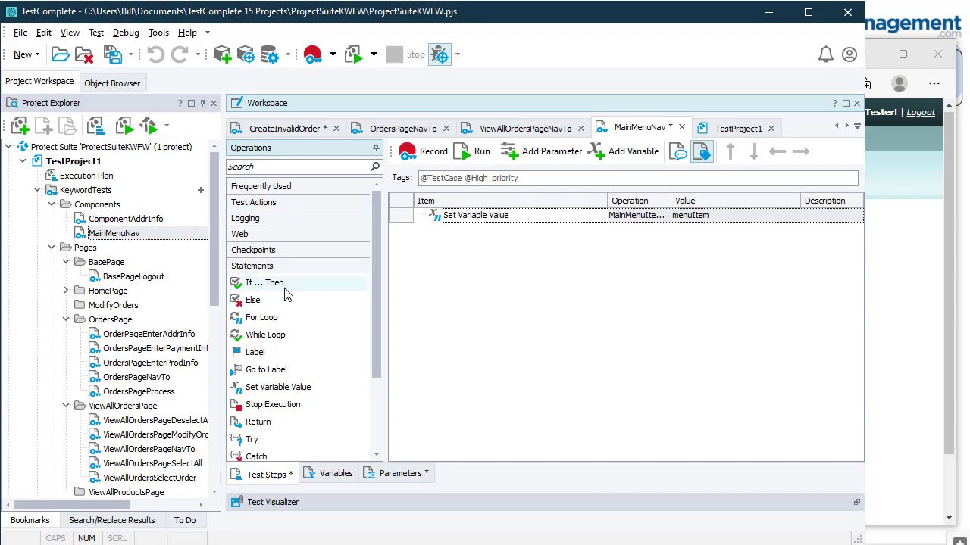
# Step: Add a Run Code Snippet step whose object is Aliases.browser
pyautogui.scroll(-1, 287, 296)
pyautogui.click(292, 203)
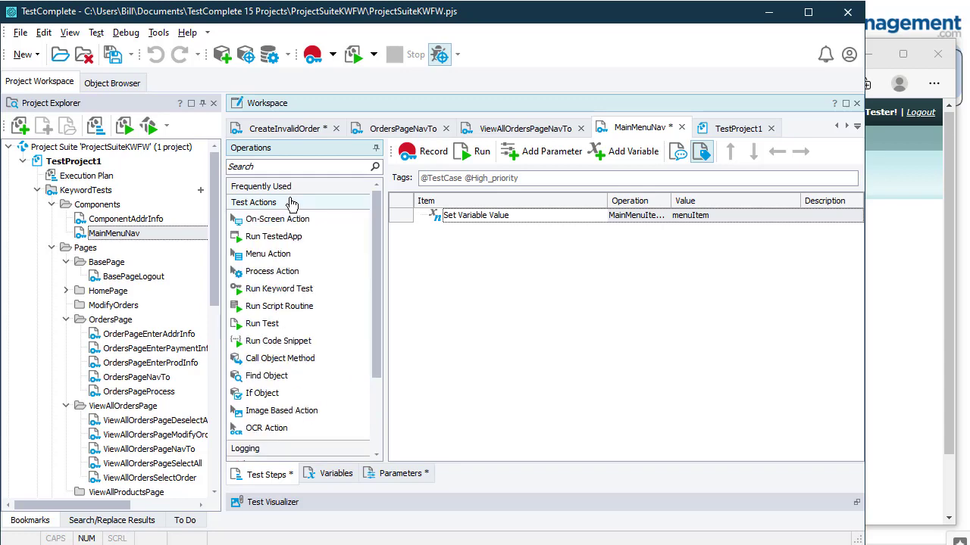
pyautogui.moveTo(277, 341); pyautogui.dragTo(455, 308)
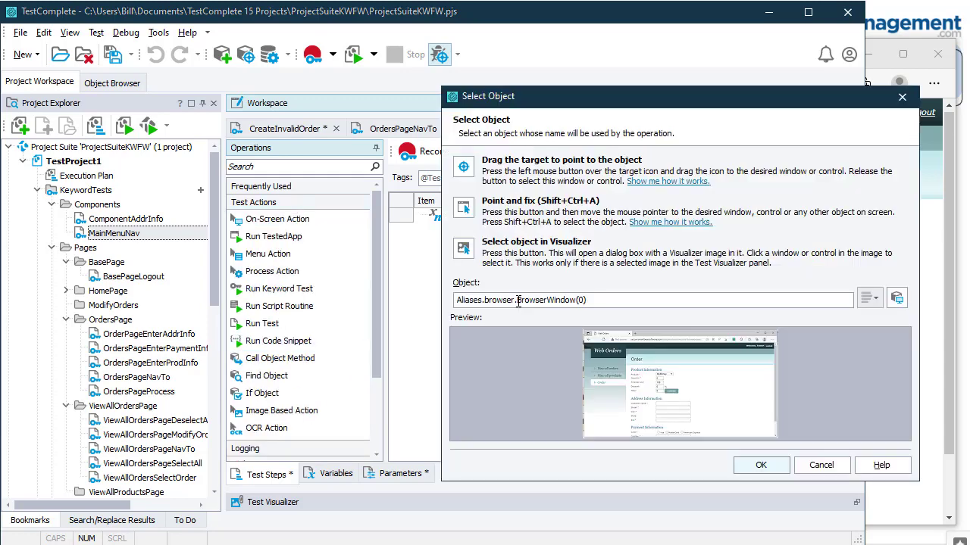
pyautogui.moveTo(517, 300); pyautogui.dragTo(673, 315)
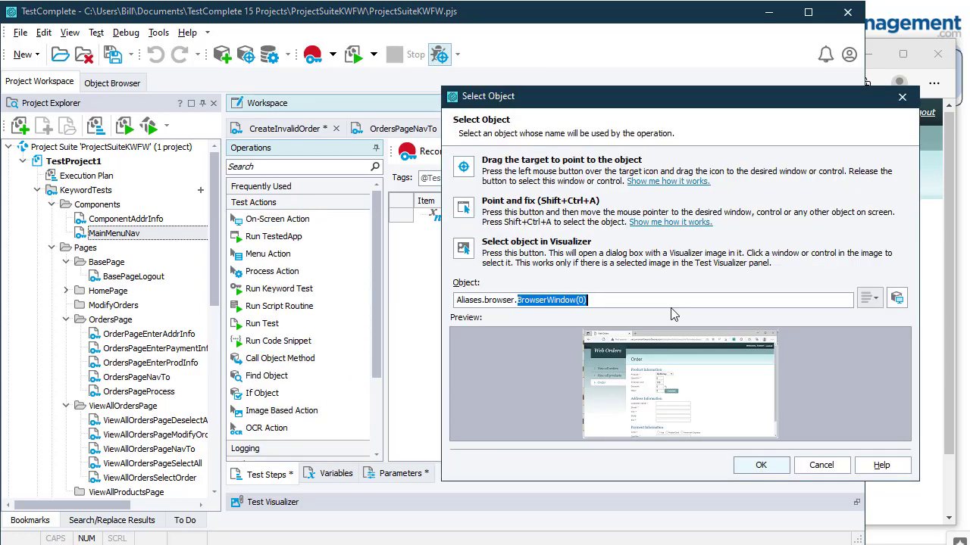
pyautogui.press('BackSpace')
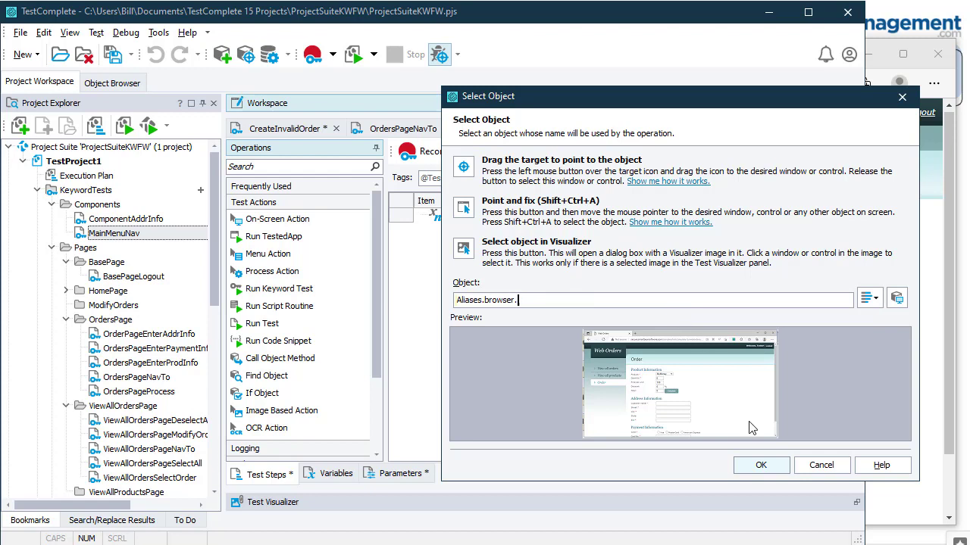
pyautogui.click(712, 301)
pyautogui.press('BackSpace')
pyautogui.click(779, 466)
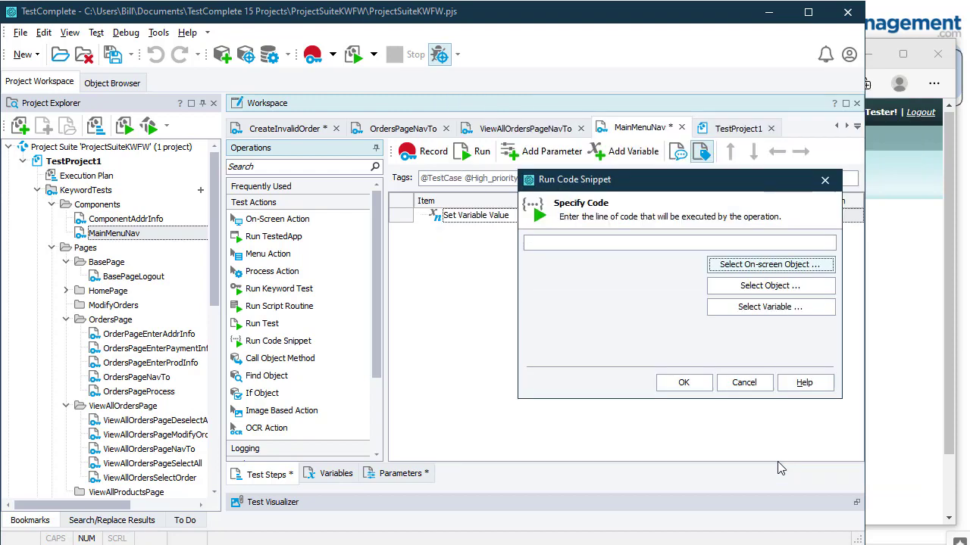
# Step: Append .RefreshMappingInfo() to the snippet code and save the step
pyautogui.click(629, 242)
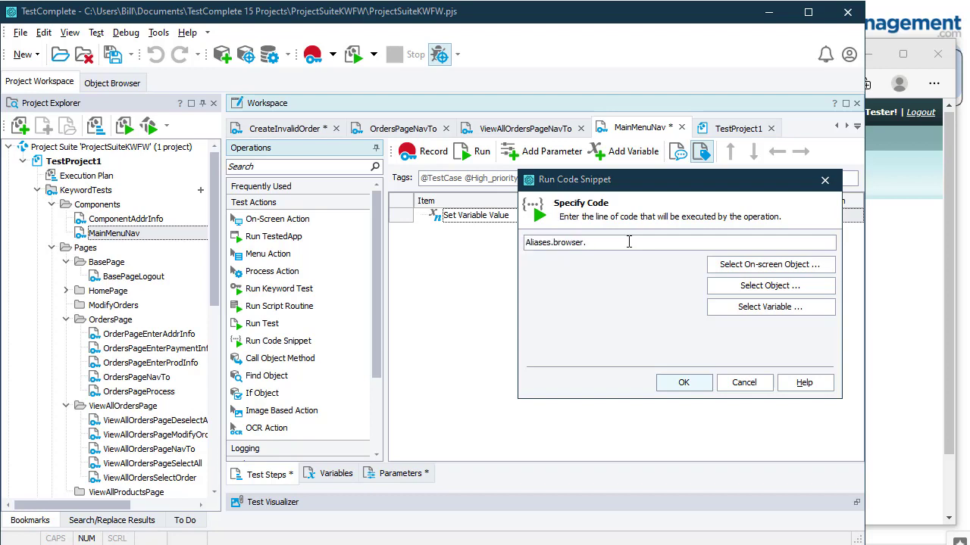
pyautogui.write('.')
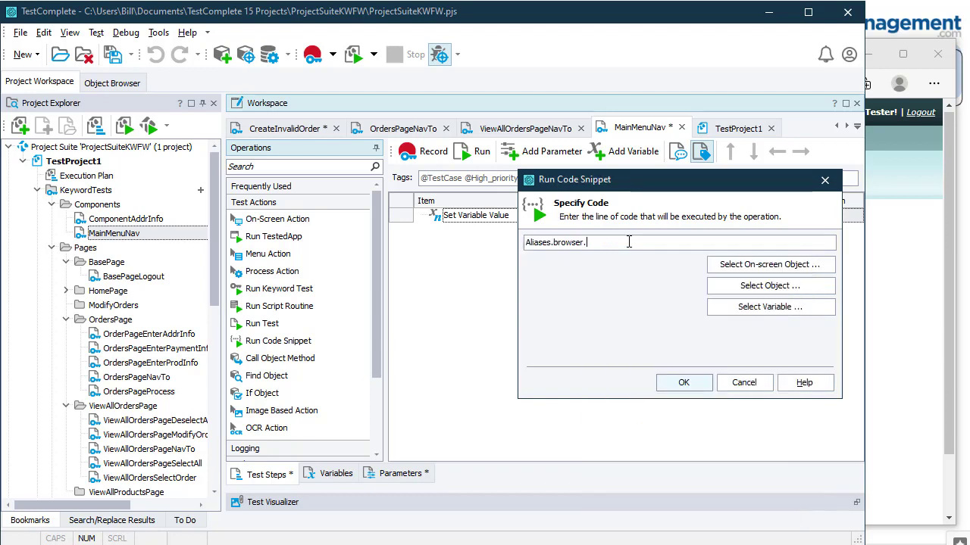
pyautogui.write('Refr')
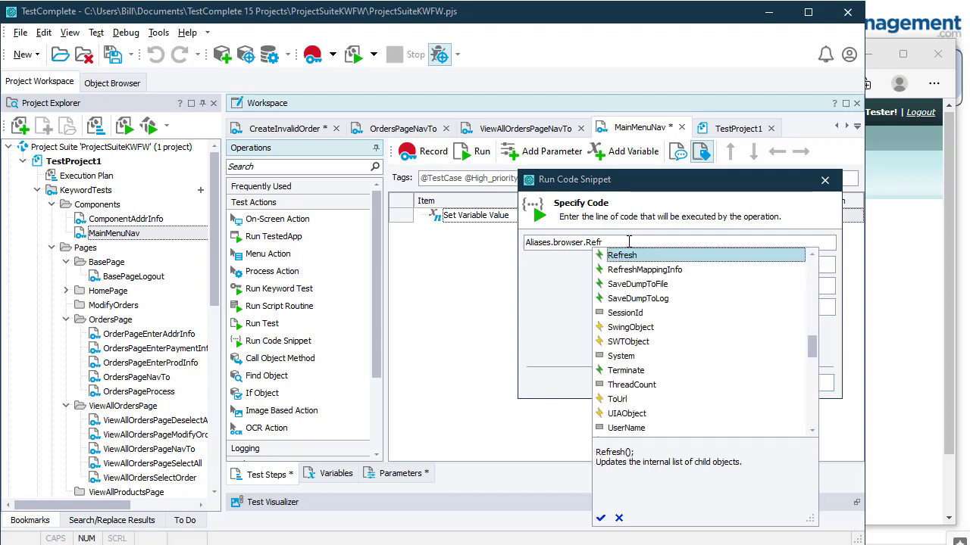
pyautogui.press('Down')
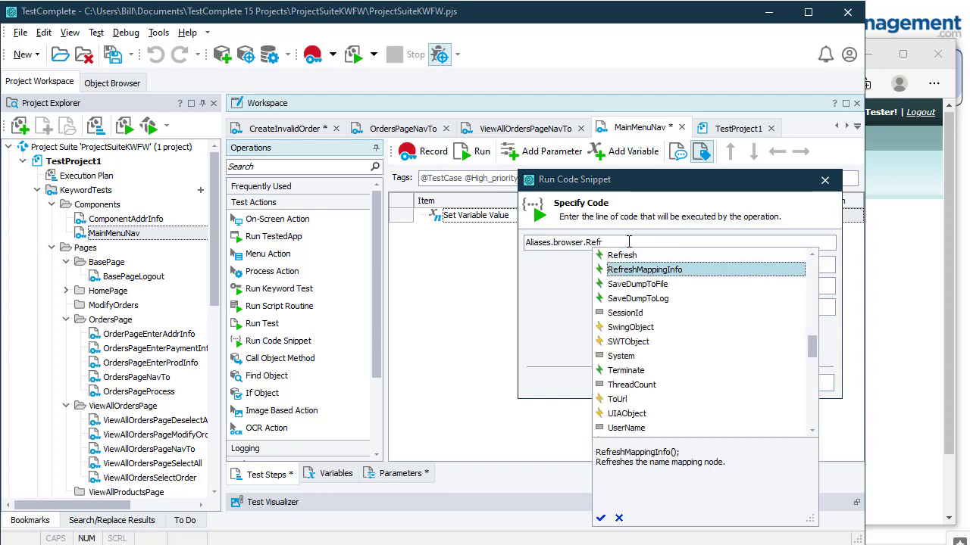
pyautogui.press('Return')
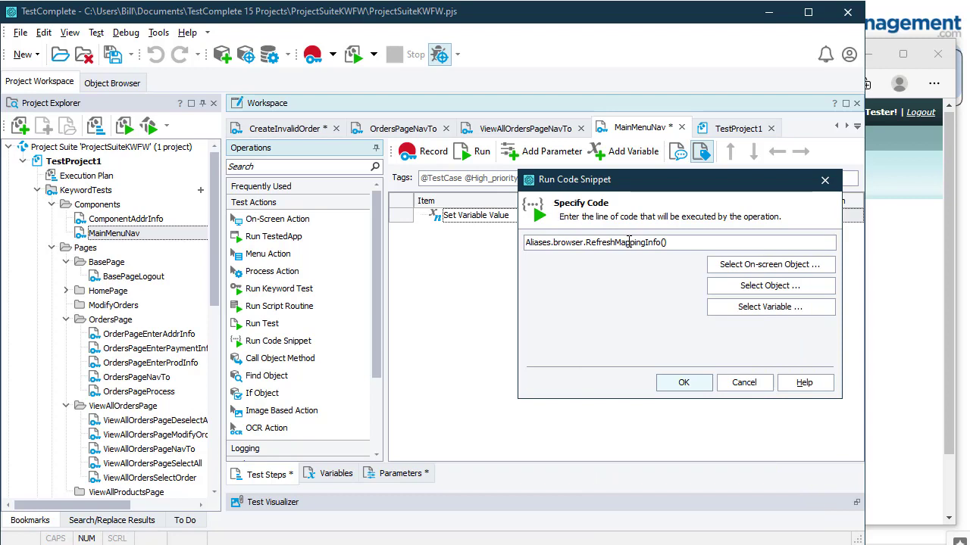
pyautogui.click(703, 381)
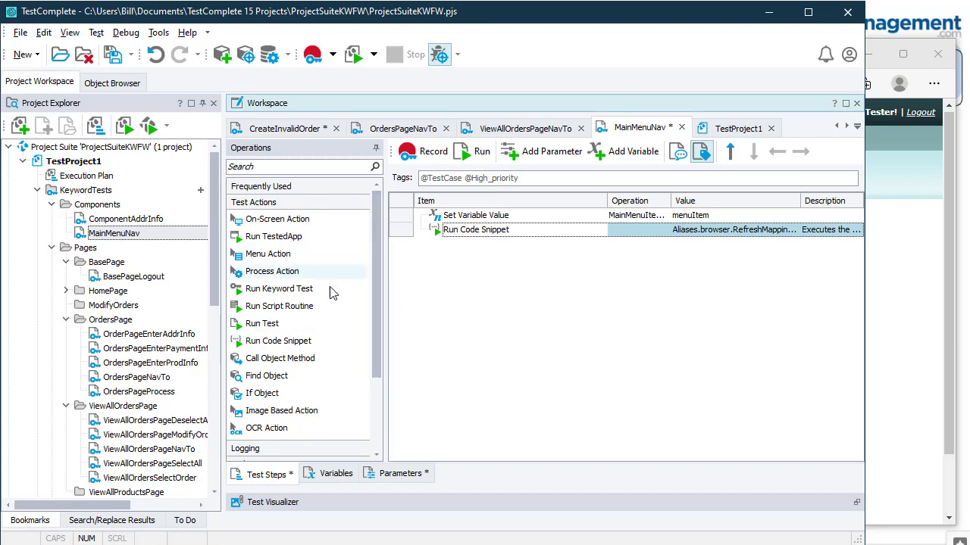
# Step: Add an On-Screen Action step calling Click on Aliases.browser.pageWebOrders.linkOrder
pyautogui.click(290, 221)
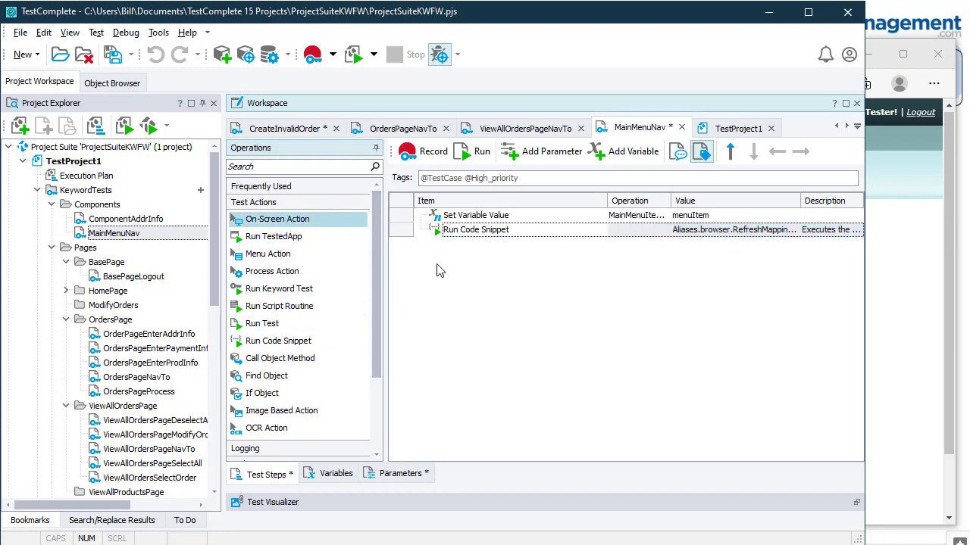
pyautogui.click(437, 271)
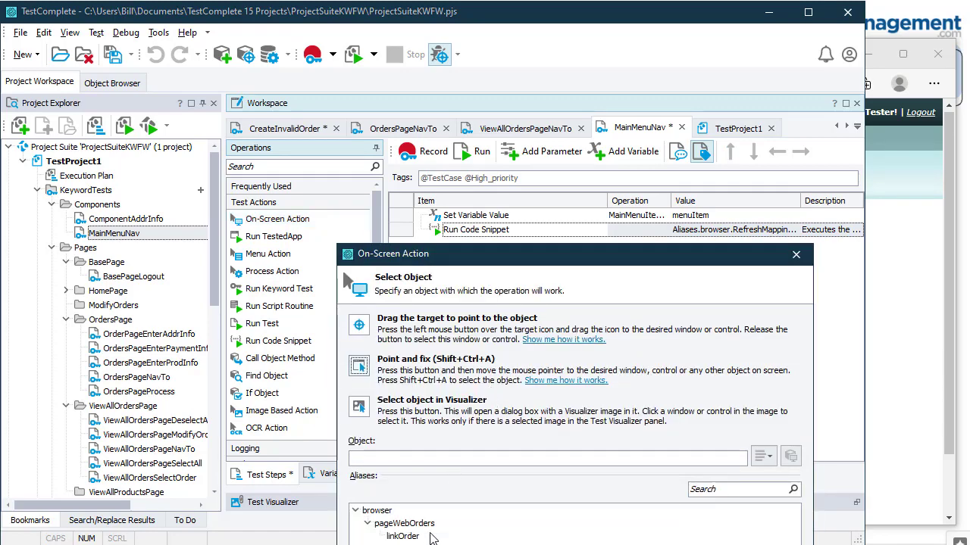
pyautogui.click(402, 537)
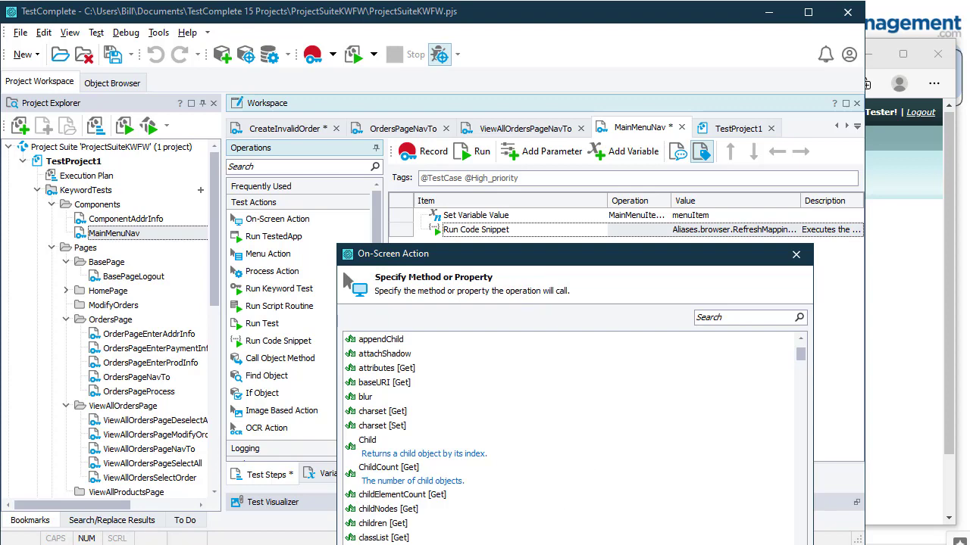
pyautogui.press('Return')
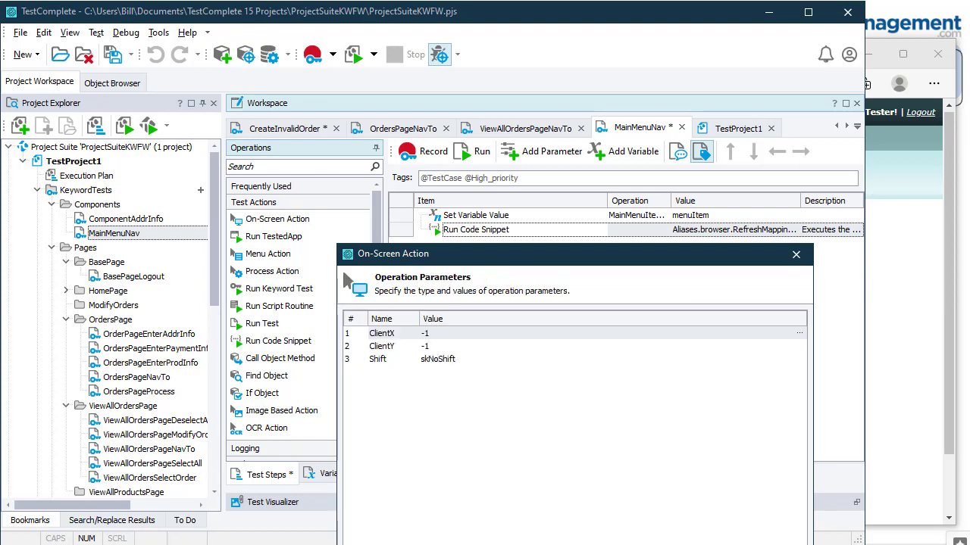
pyautogui.press('Return')
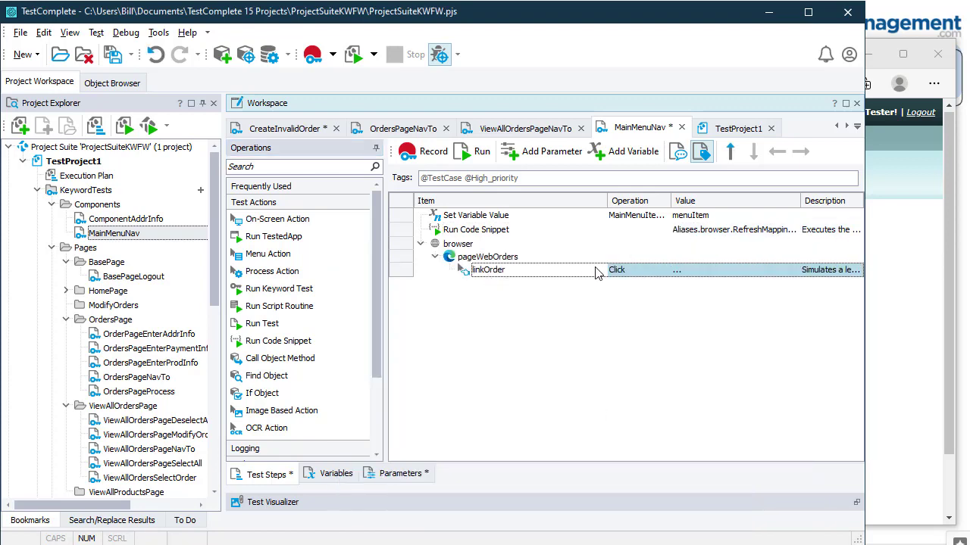
pyautogui.click(614, 273)
pyautogui.click(490, 280)
# Step: Inspect linkOrder's //a[.='%MainMenuItem%'] selector in NameMapping, then reopen the MainMenuNav test
pyautogui.moveTo(214, 285); pyautogui.dragTo(240, 436)
pyautogui.doubleClick(85, 406)
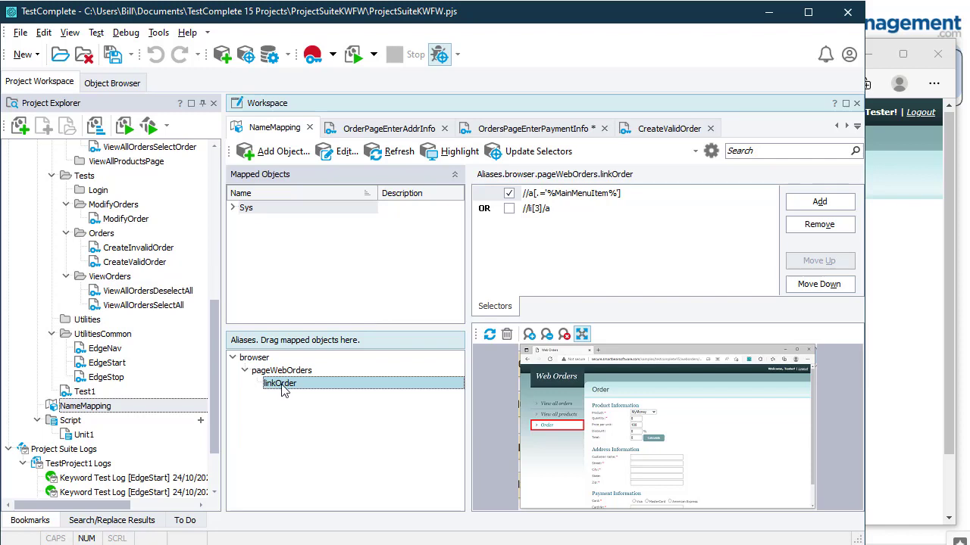
pyautogui.doubleClick(569, 194)
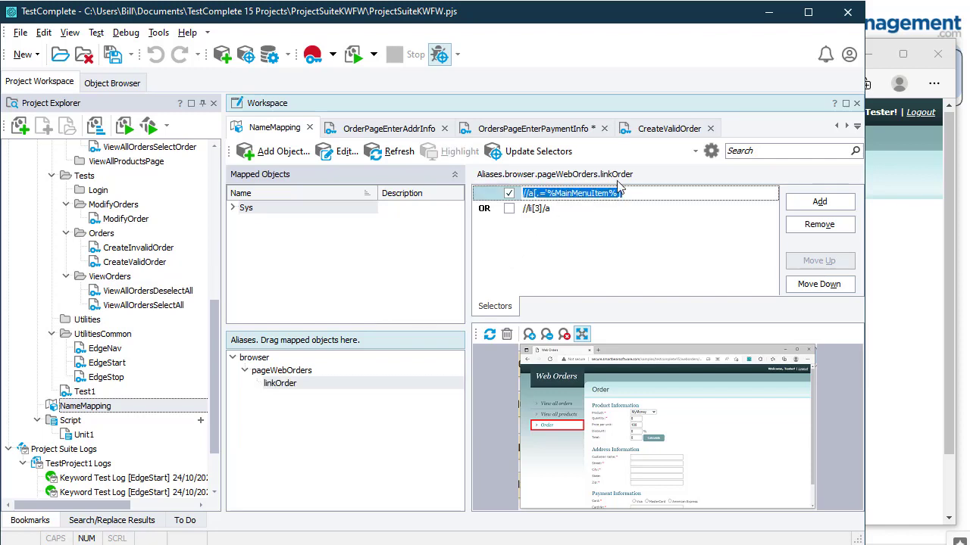
pyautogui.click(650, 193)
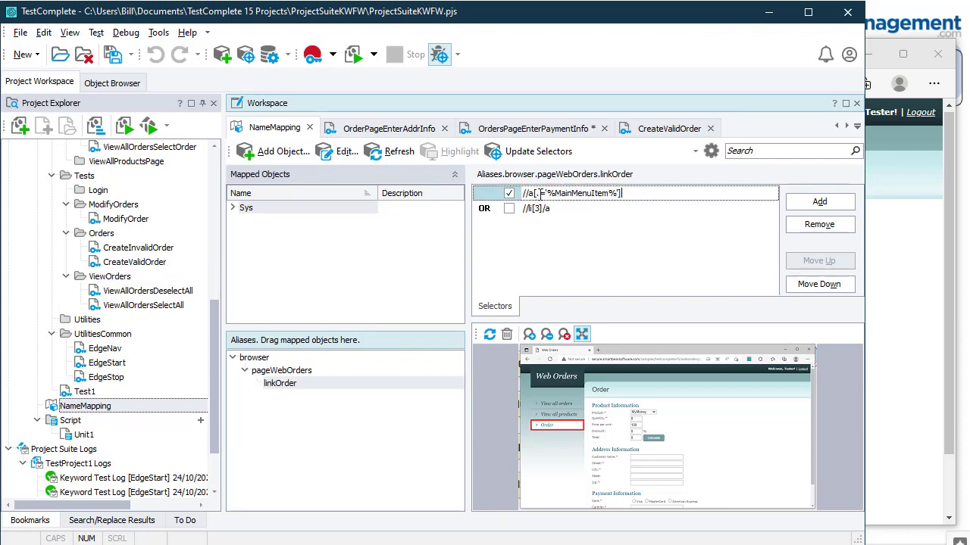
pyautogui.moveTo(547, 194); pyautogui.dragTo(610, 194)
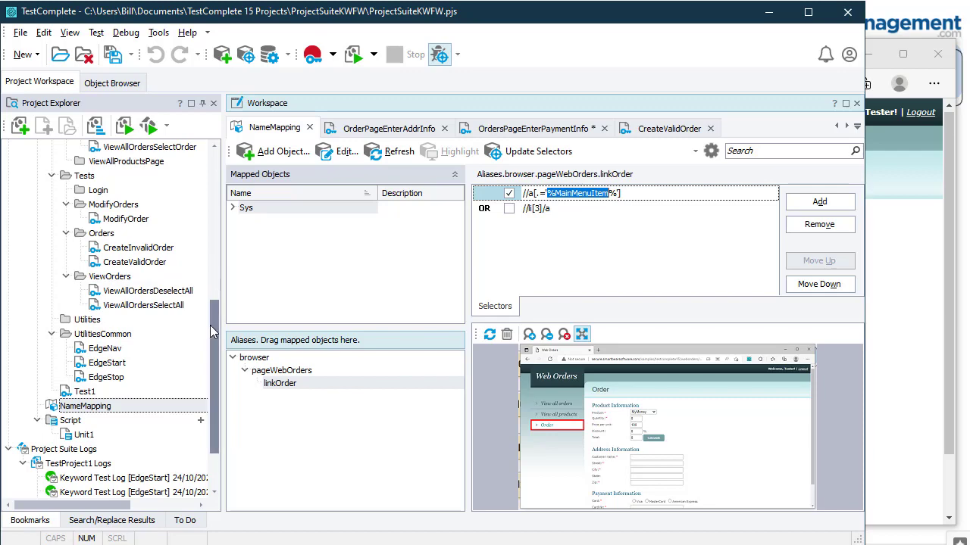
pyautogui.moveTo(214, 333); pyautogui.dragTo(203, 194)
pyautogui.doubleClick(125, 235)
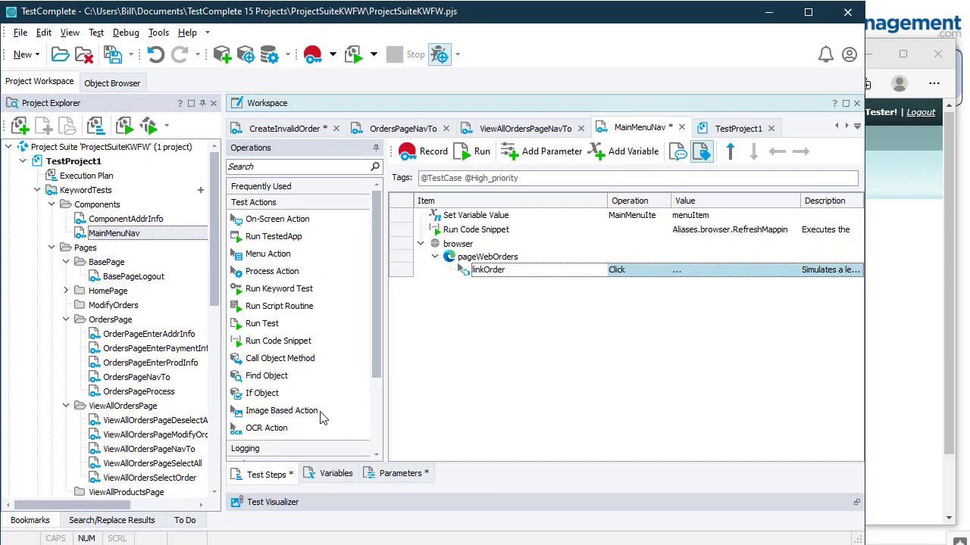
# Step: Save MainMenuNav with its String parameter menuItem defaulting to Orders
pyautogui.click(394, 478)
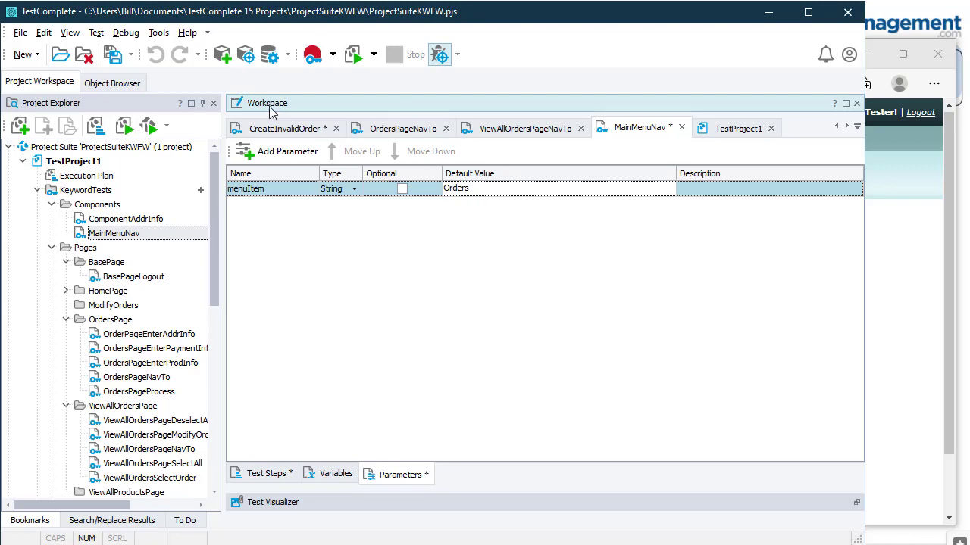
pyautogui.click(112, 56)
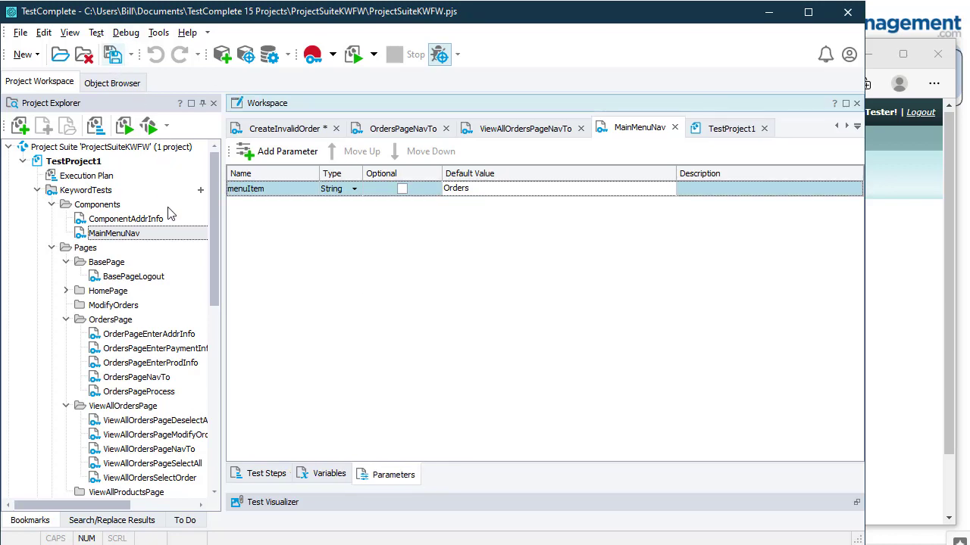
pyautogui.rightClick(131, 235)
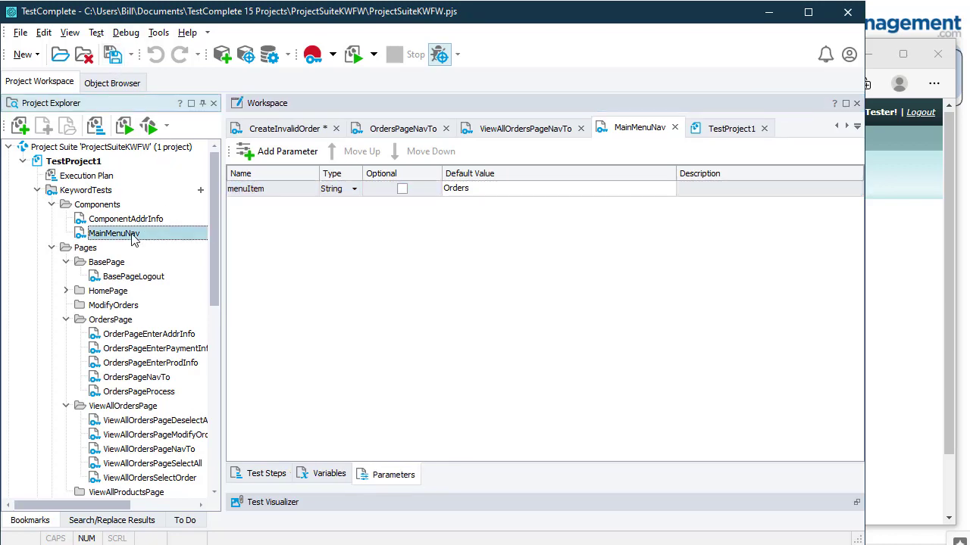
pyautogui.click(433, 406)
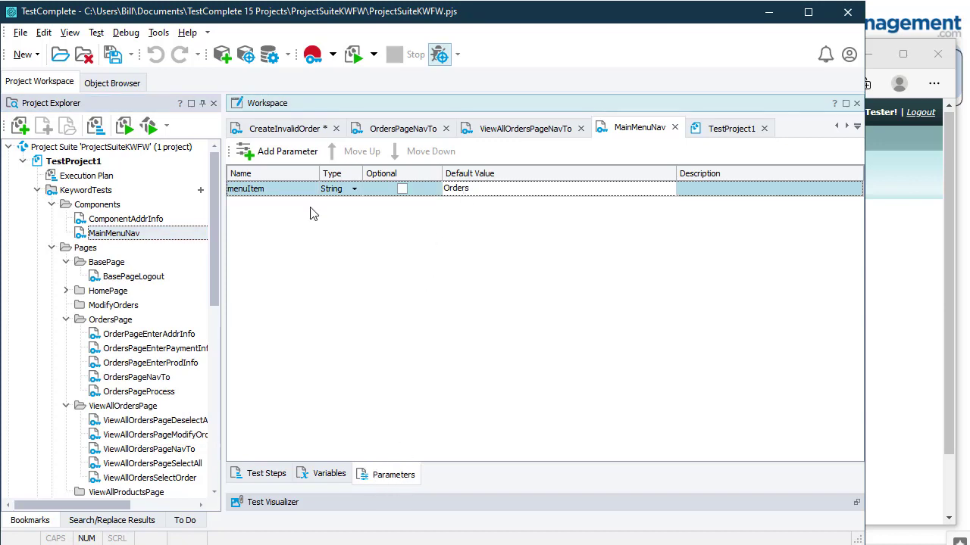
pyautogui.rightClick(132, 235)
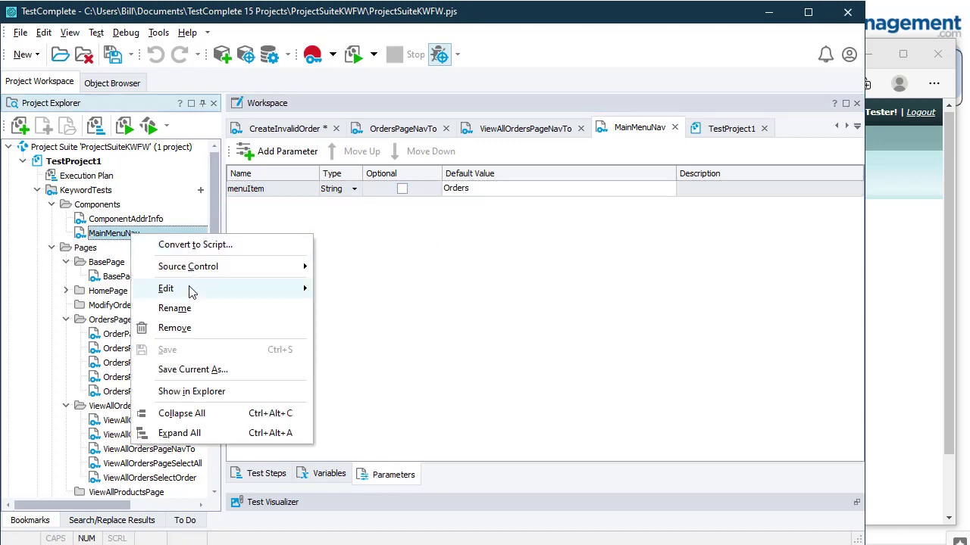
# Step: Run MainMenuNav with the default menuItem Orders so the Web Orders Order page opens
pyautogui.click(266, 473)
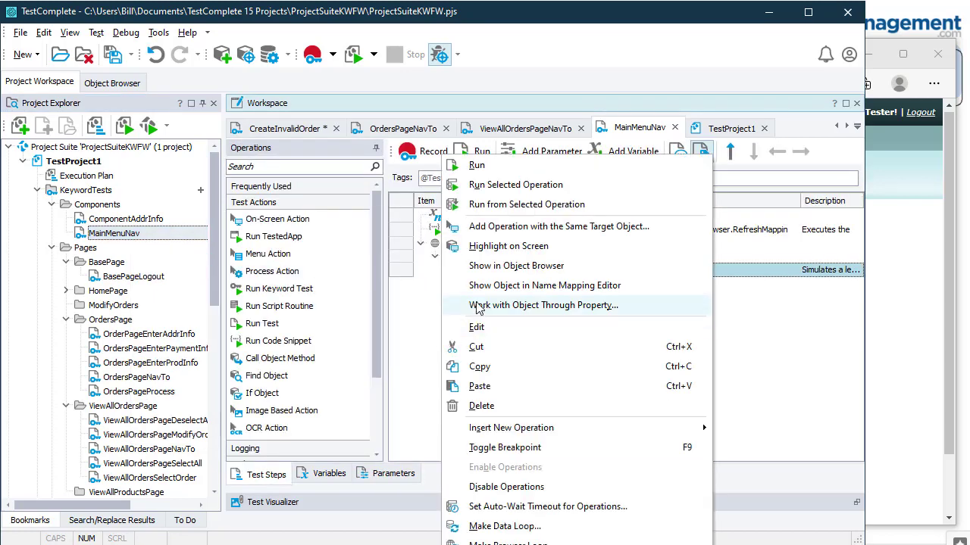
pyautogui.click(503, 168)
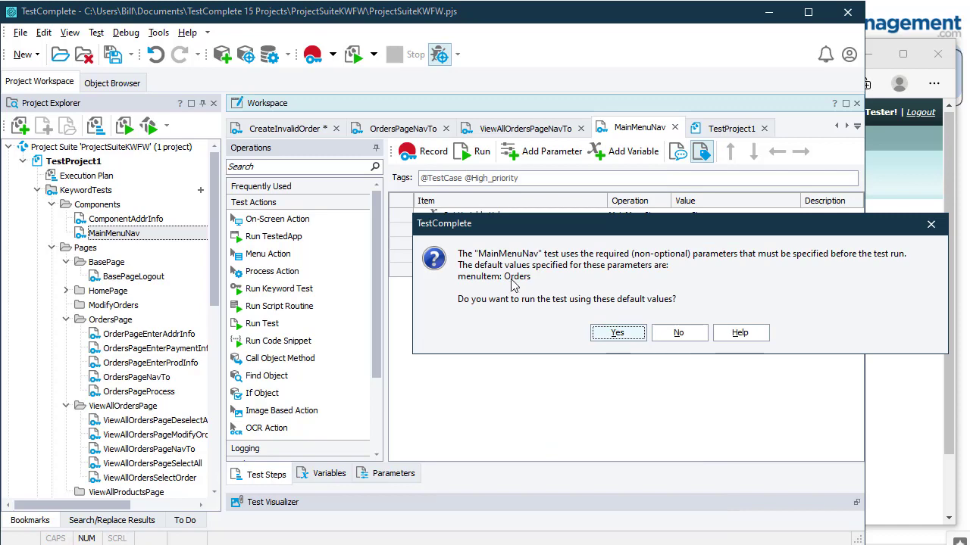
pyautogui.click(616, 334)
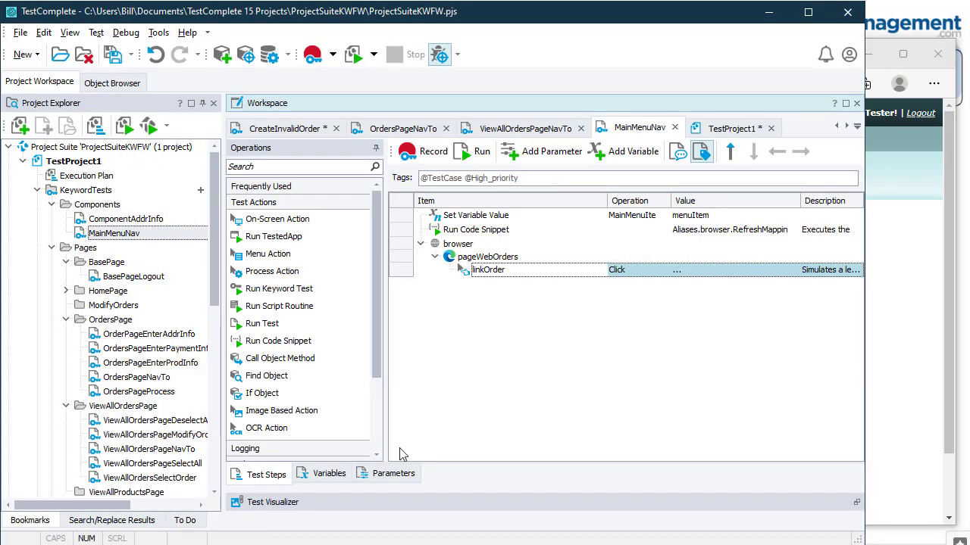
pyautogui.click(399, 474)
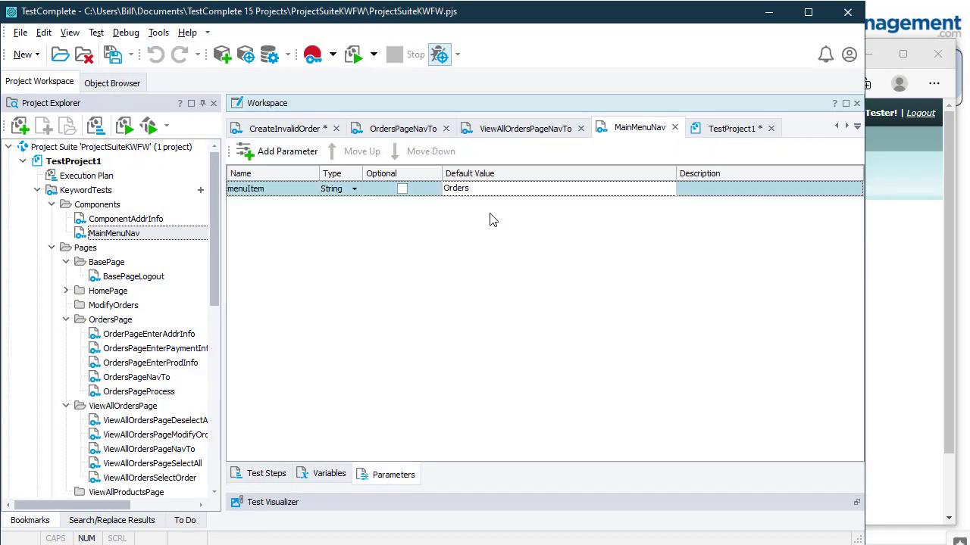
pyautogui.click(489, 190)
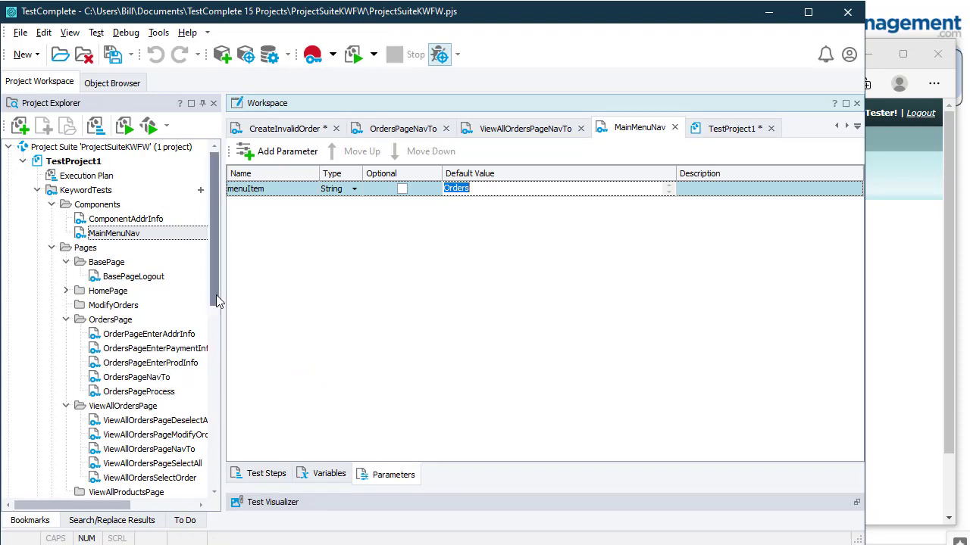
pyautogui.moveTo(216, 294); pyautogui.dragTo(220, 335)
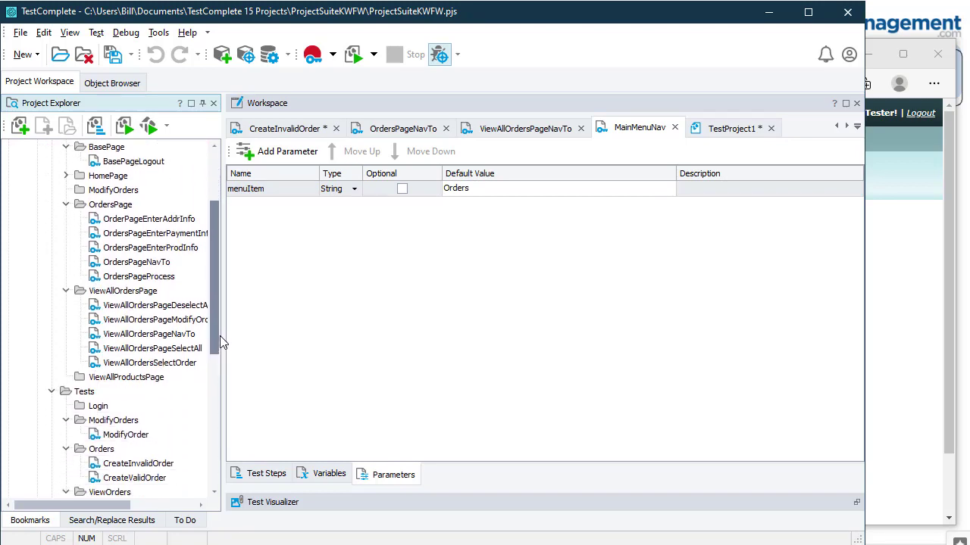
pyautogui.click(153, 265)
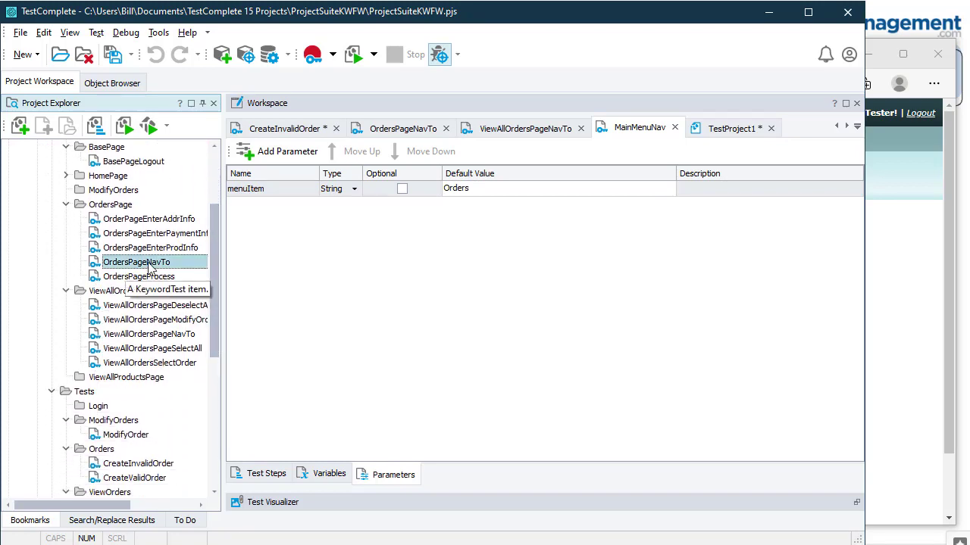
pyautogui.click(168, 349)
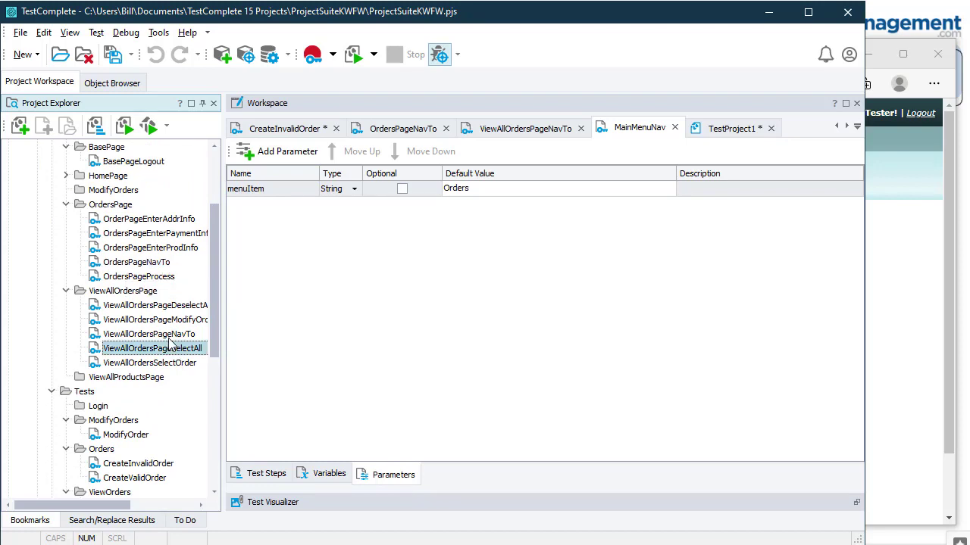
pyautogui.click(173, 338)
pyautogui.scroll(-4, 174, 344)
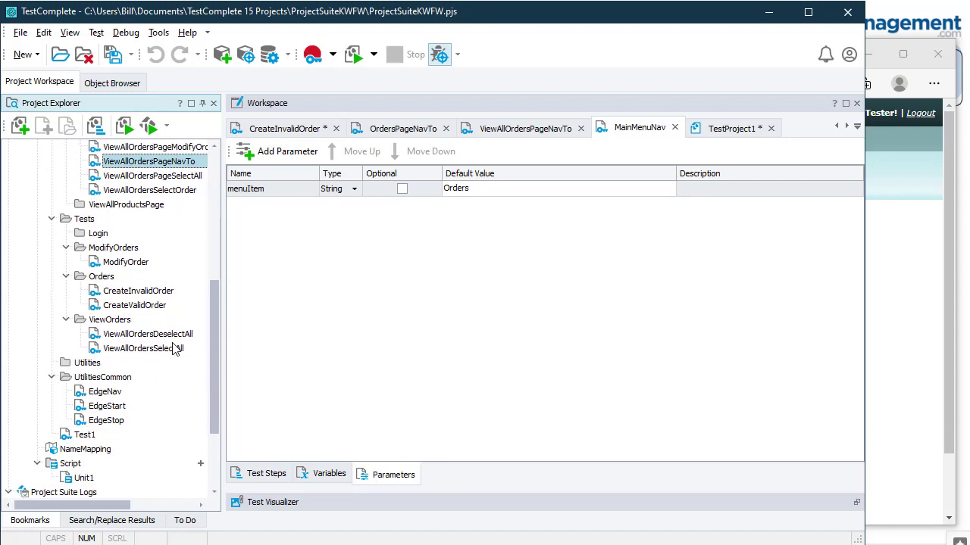
# Step: Add a MainMenuNav step below OrdersPageNavTo in the CreateInvalidOrder test
pyautogui.click(132, 293)
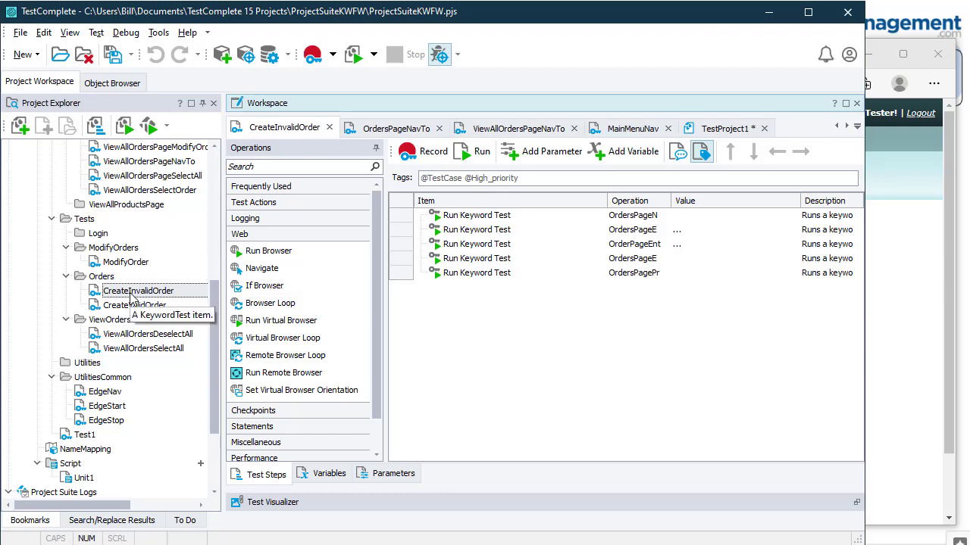
pyautogui.moveTo(671, 201); pyautogui.dragTo(751, 203)
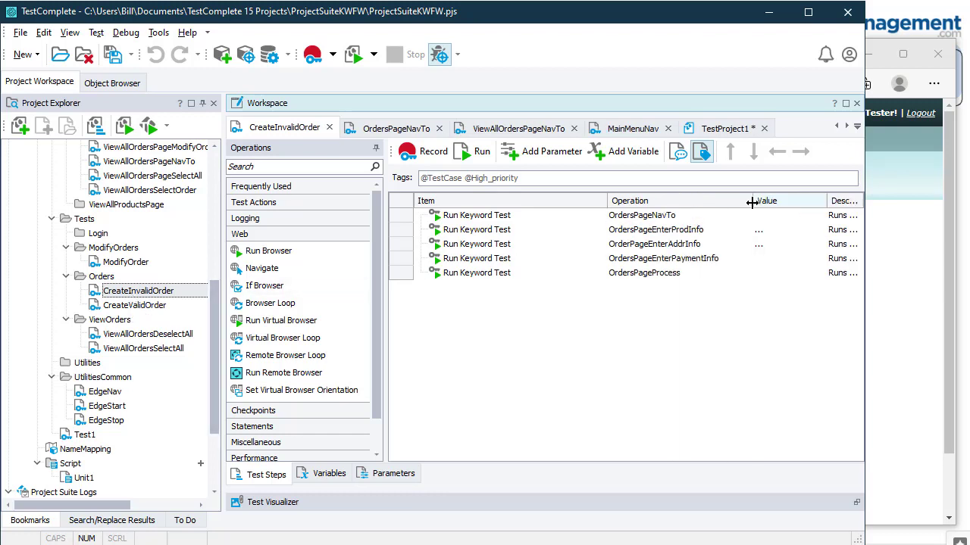
pyautogui.click(642, 220)
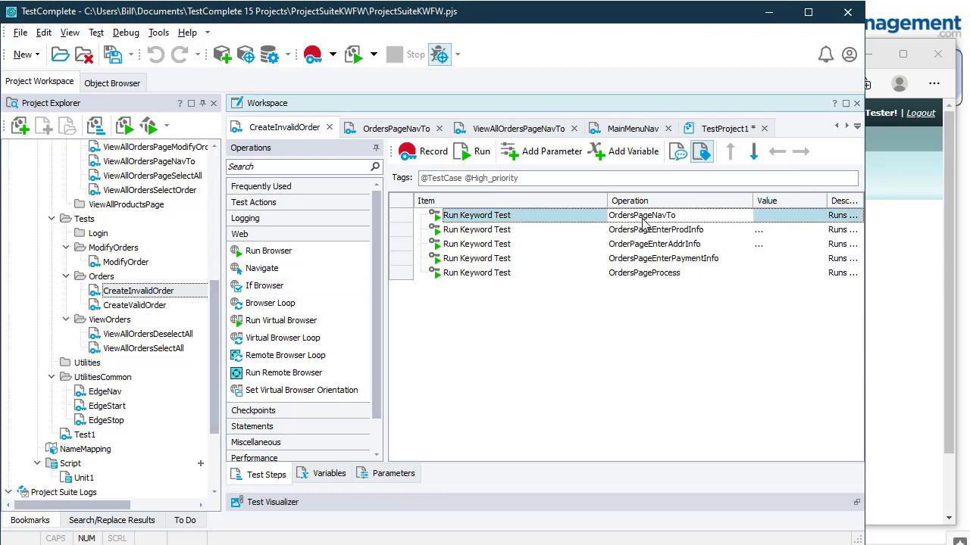
pyautogui.moveTo(216, 312); pyautogui.dragTo(231, 159)
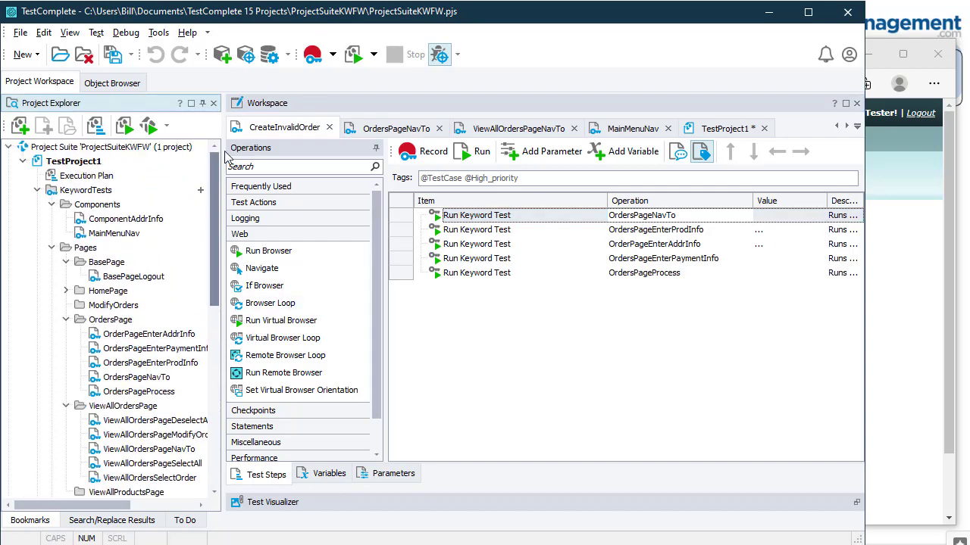
pyautogui.click(106, 237)
pyautogui.moveTo(106, 238); pyautogui.dragTo(439, 231)
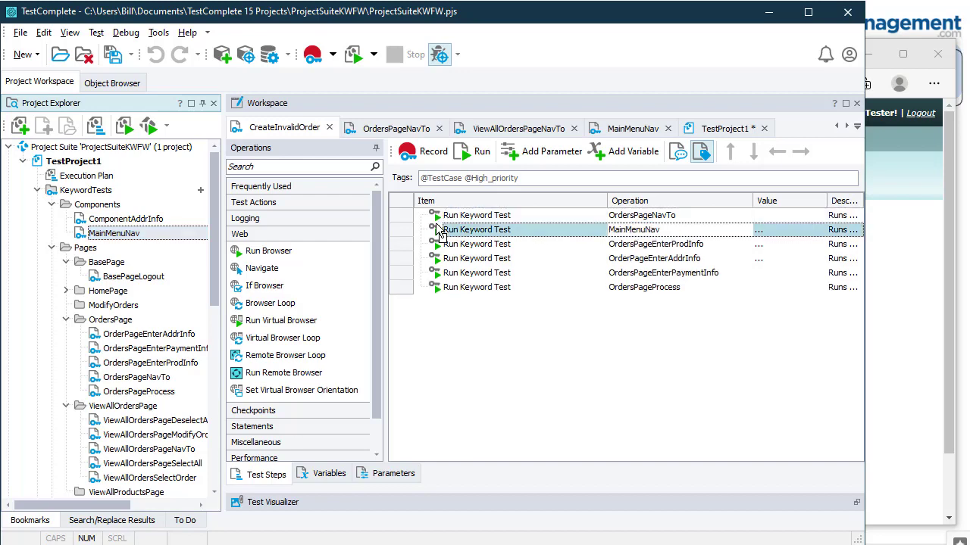
# Step: Disable the OrdersPageNavTo step and keep Orders as MainMenuNav's menuItem value
pyautogui.rightClick(657, 217)
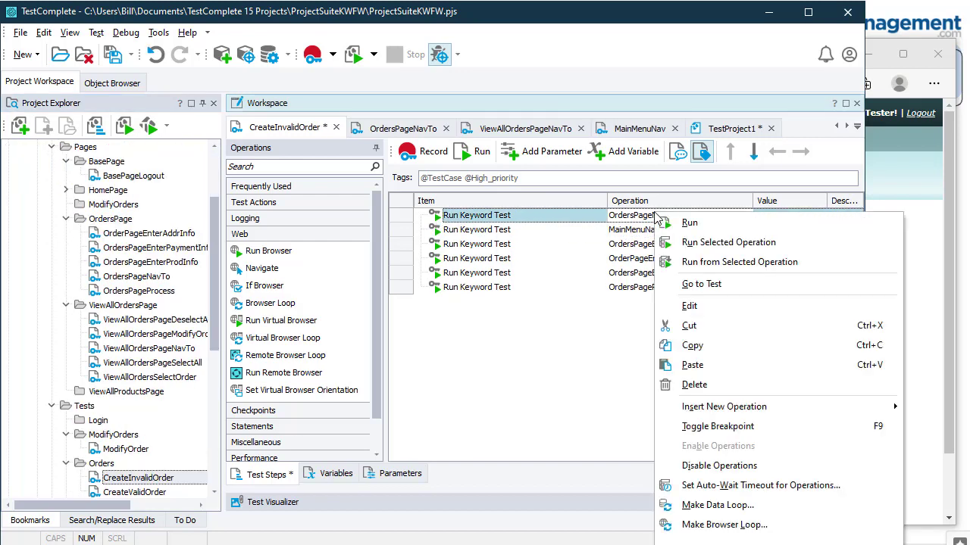
pyautogui.click(735, 466)
pyautogui.click(765, 231)
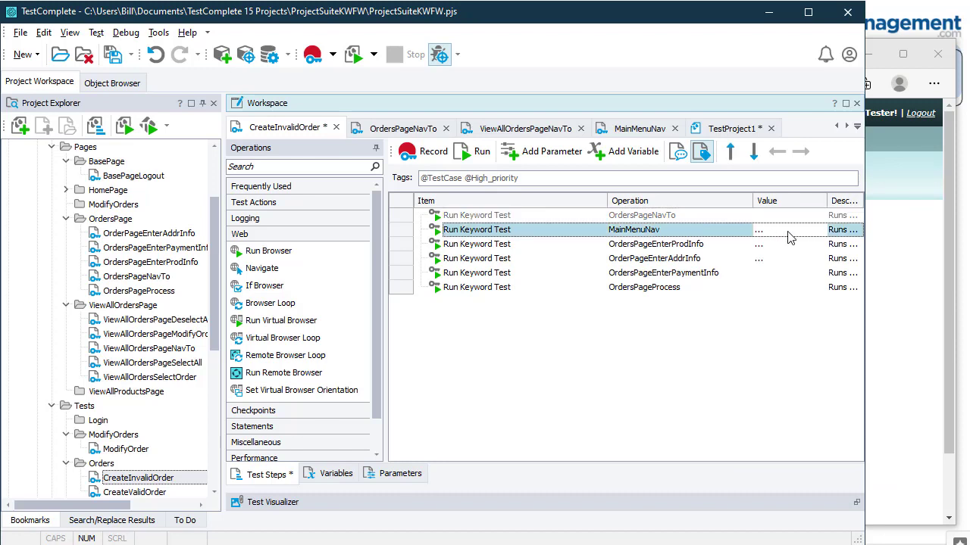
pyautogui.click(798, 231)
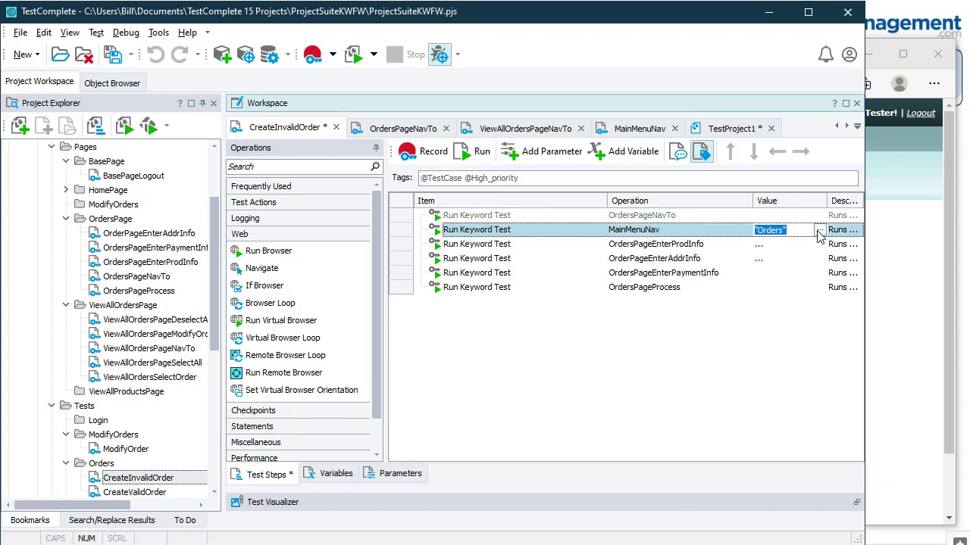
pyautogui.click(793, 231)
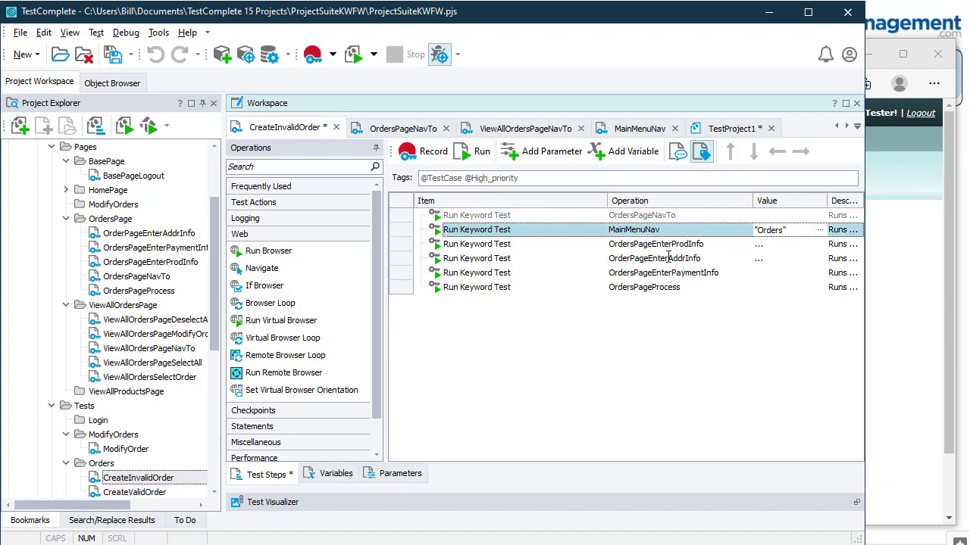
pyautogui.moveTo(213, 345); pyautogui.dragTo(212, 394)
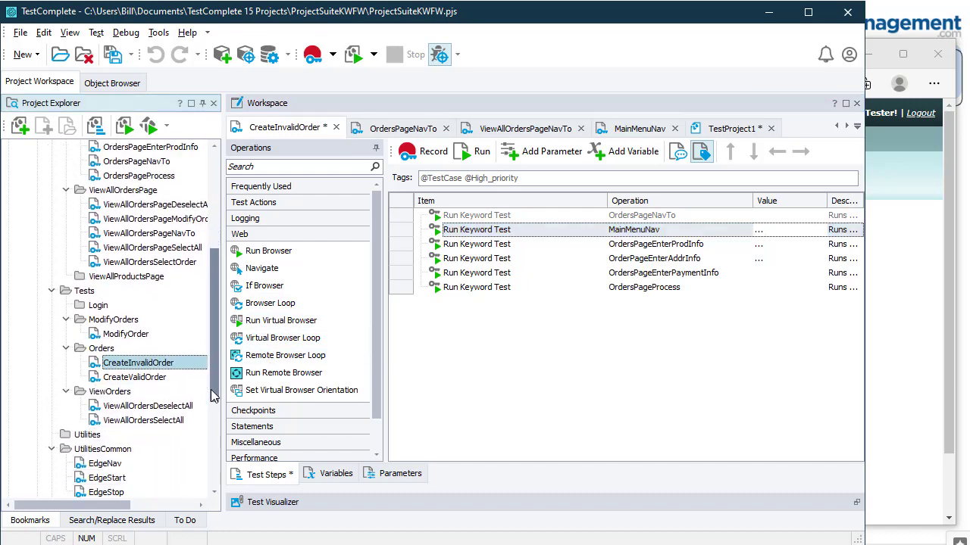
# Step: Add a MainMenuNav step at the top of the ViewAllOrdersSelectAll test
pyautogui.doubleClick(156, 421)
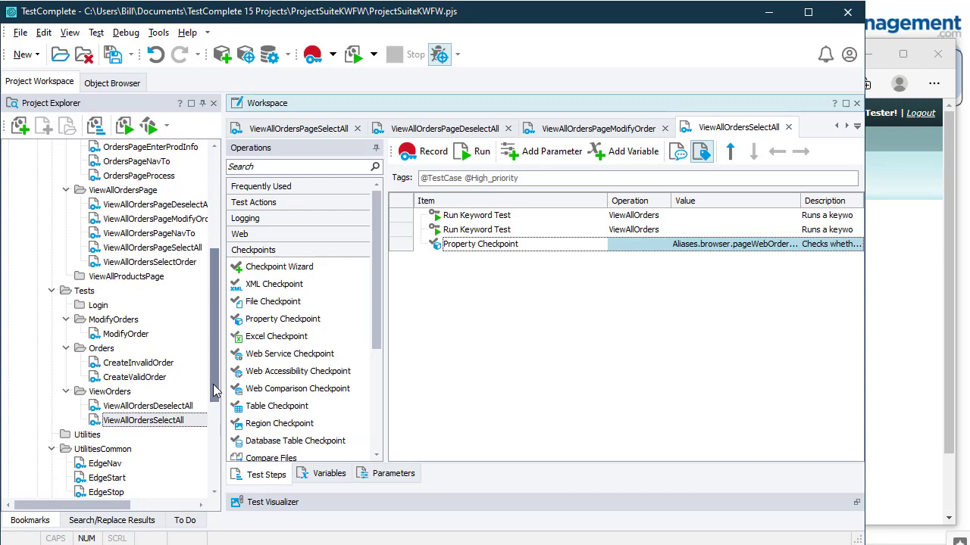
pyautogui.click(146, 236)
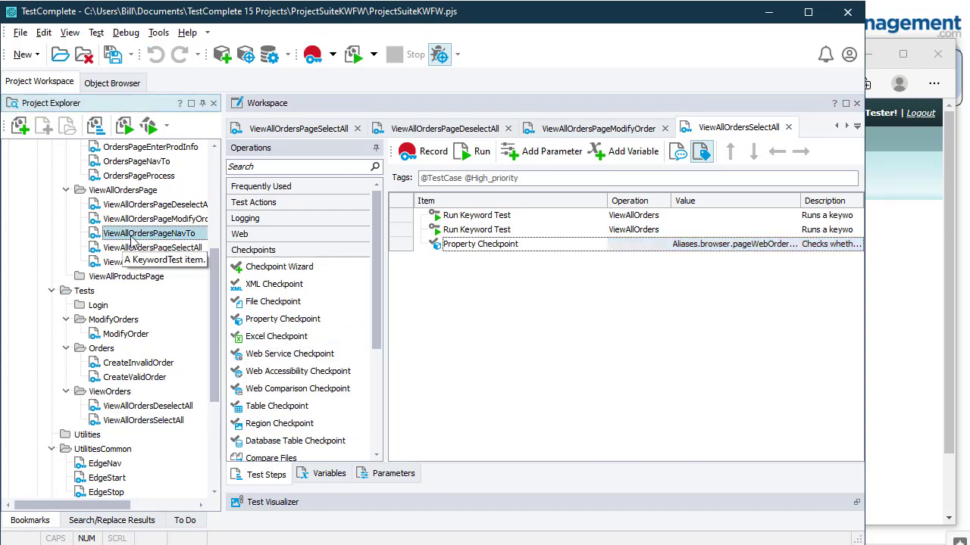
pyautogui.moveTo(212, 270); pyautogui.dragTo(225, 162)
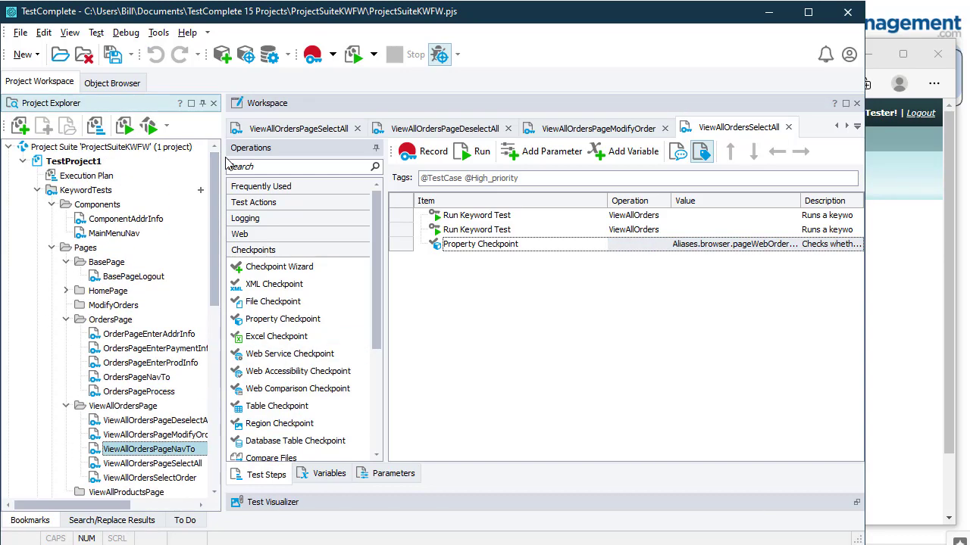
pyautogui.moveTo(106, 237); pyautogui.dragTo(428, 220)
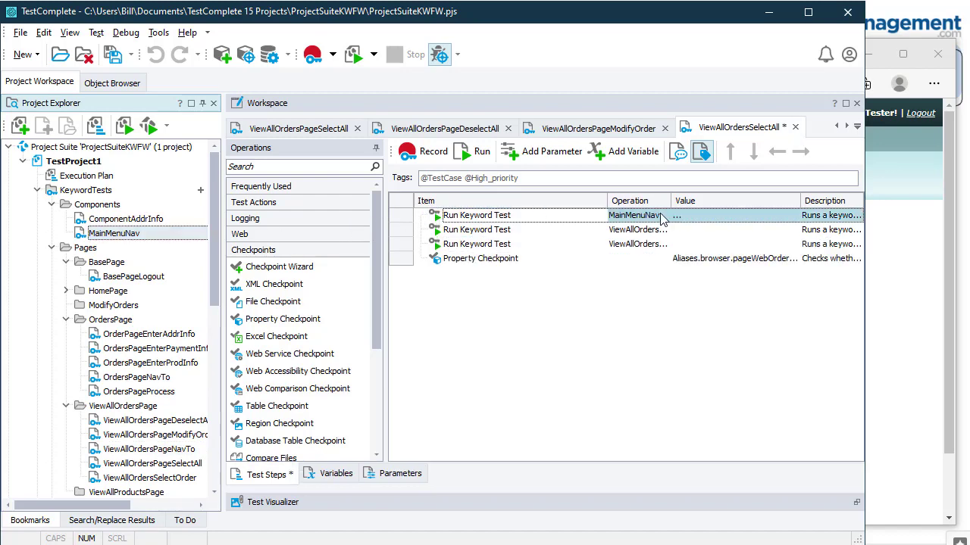
# Step: Set the MainMenuNav step's menuItem parameter to 'View all orders', matching the Web Orders link
pyautogui.click(684, 219)
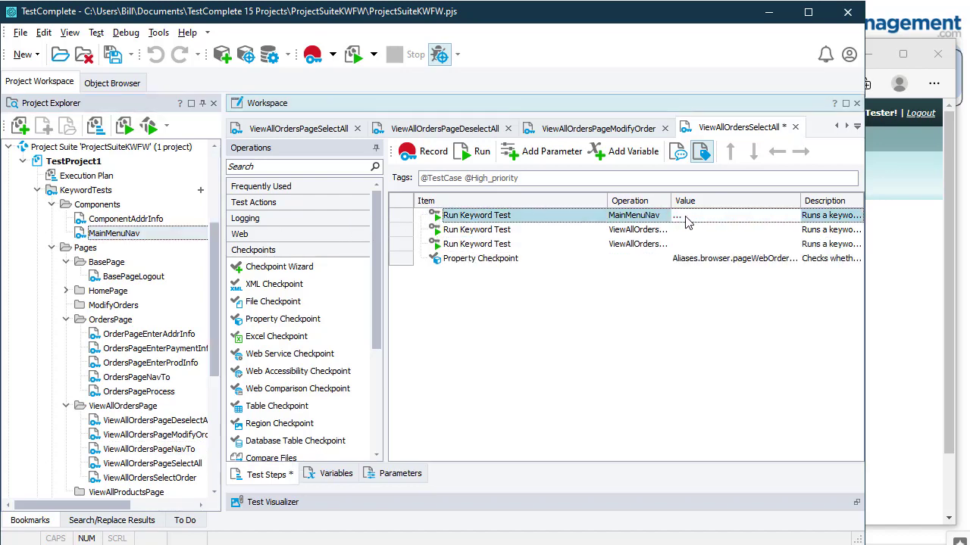
pyautogui.click(791, 220)
pyautogui.click(792, 215)
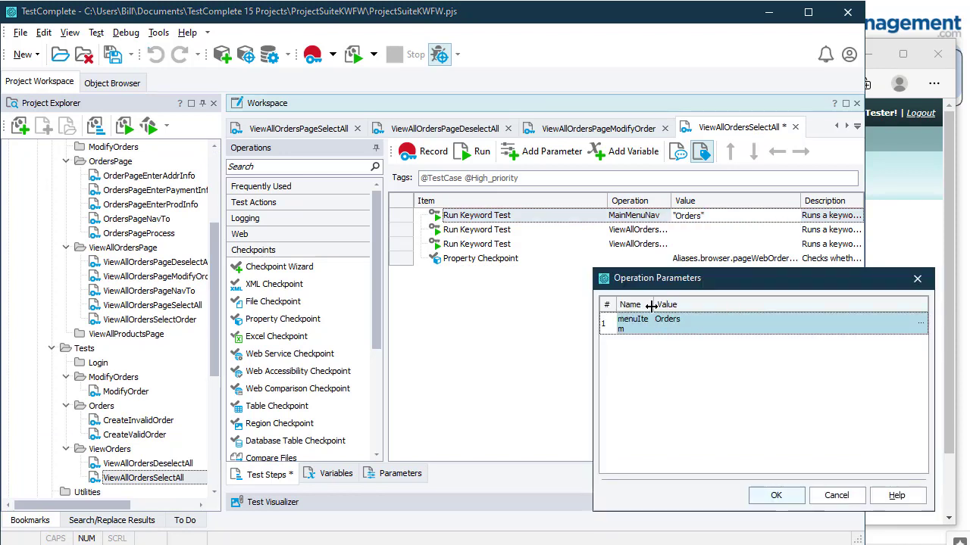
pyautogui.moveTo(653, 304); pyautogui.dragTo(712, 304)
pyautogui.click(780, 321)
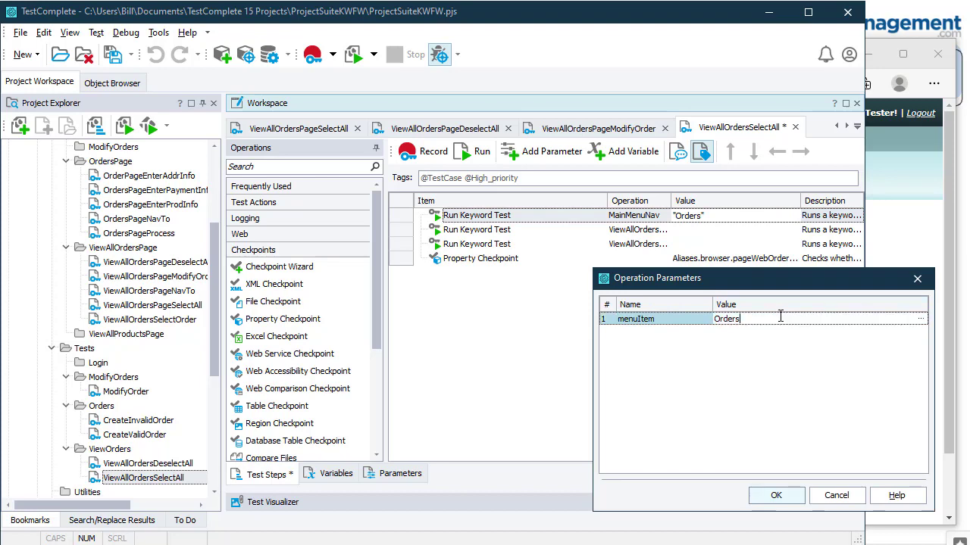
pyautogui.moveTo(780, 319); pyautogui.dragTo(715, 318)
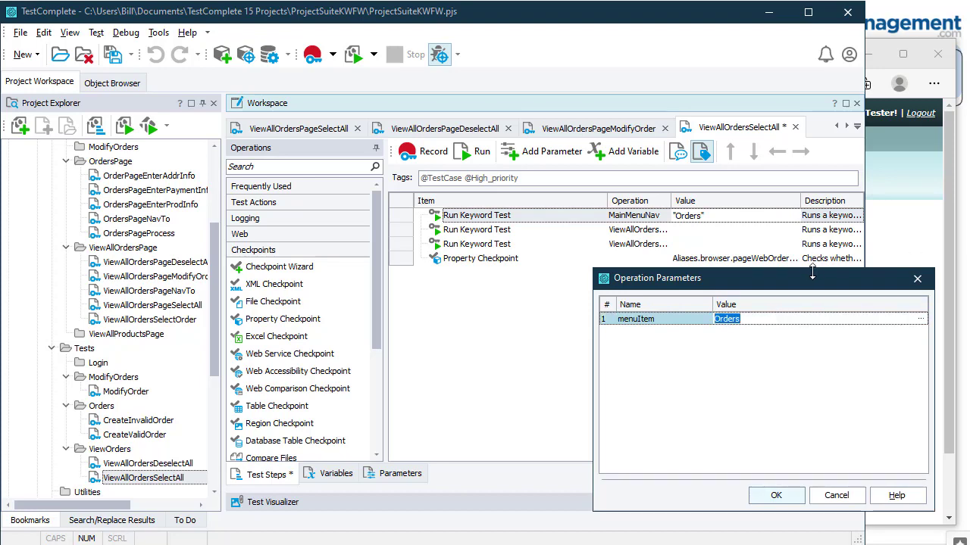
pyautogui.moveTo(825, 285); pyautogui.dragTo(760, 288)
pyautogui.click(940, 297)
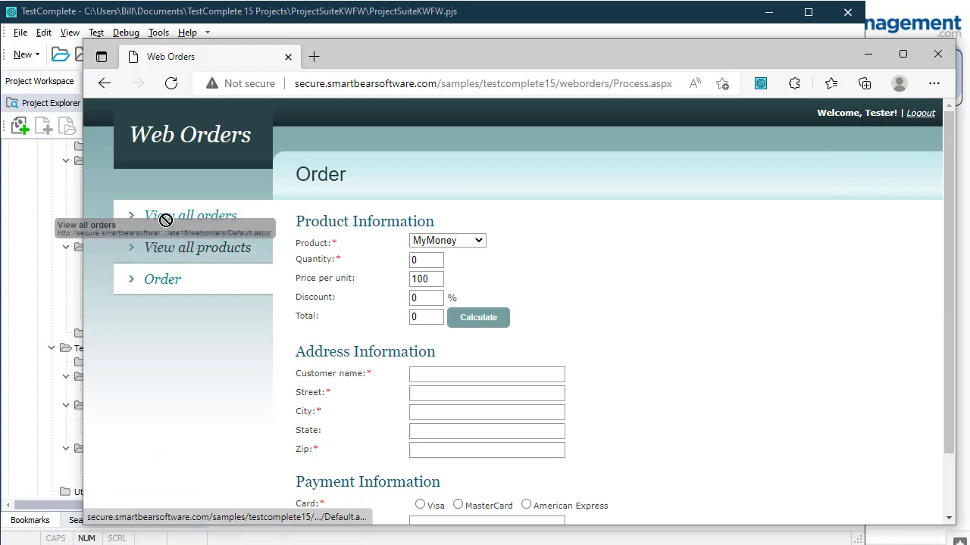
pyautogui.click(222, 20)
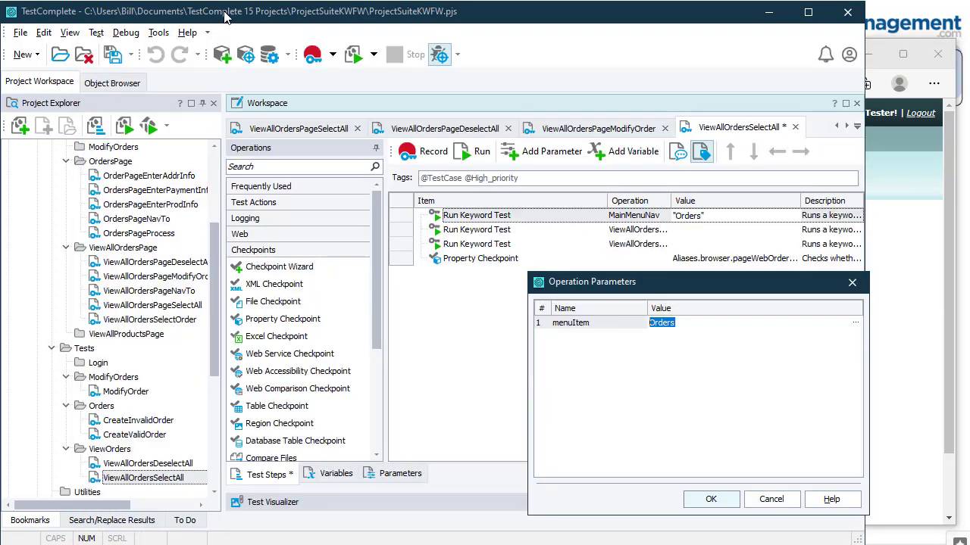
pyautogui.click(695, 323)
pyautogui.write('View all o')
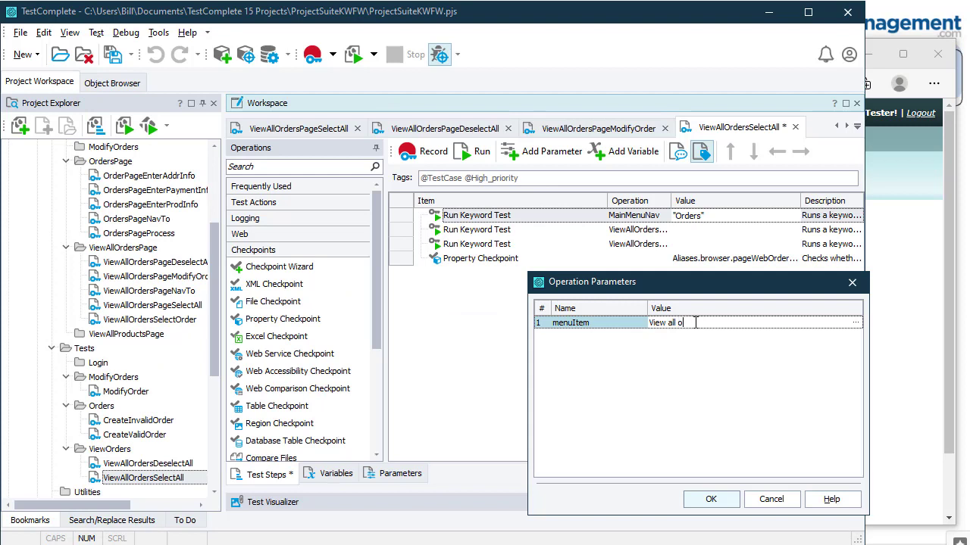
pyautogui.write('rders')
pyautogui.click(708, 499)
pyautogui.click(709, 392)
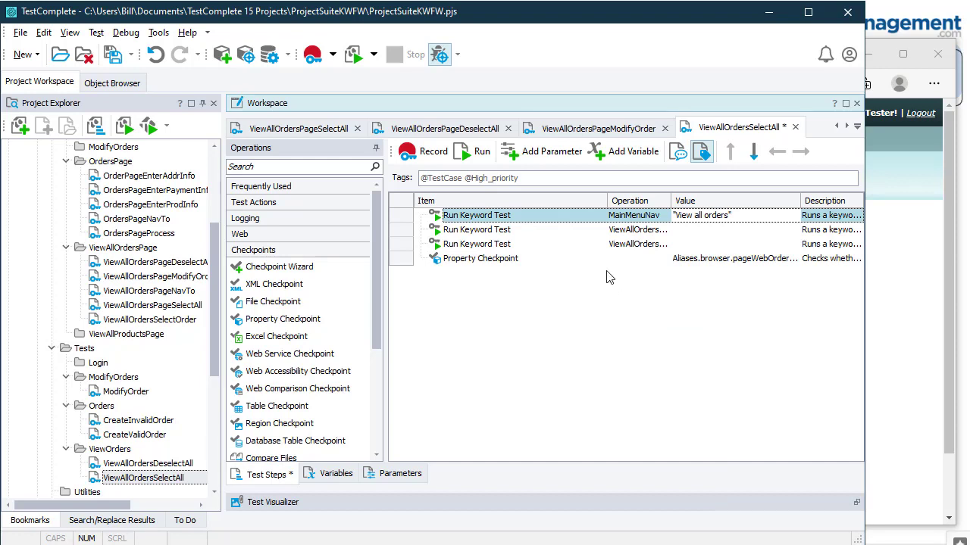
# Step: Disable the old ViewAllOrdersPageNavTo step and run ViewAllOrdersSelectAll
pyautogui.moveTo(669, 203); pyautogui.dragTo(724, 201)
pyautogui.click(678, 231)
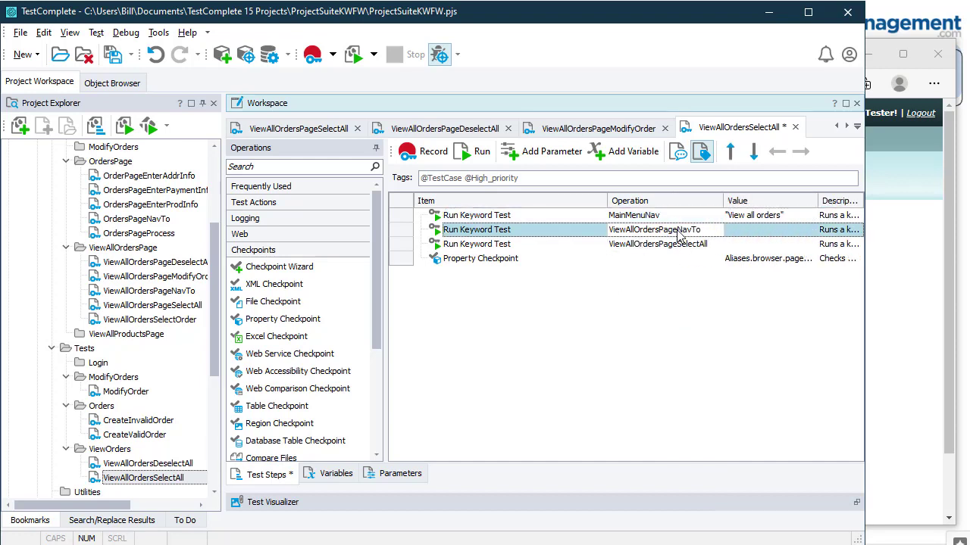
pyautogui.rightClick(570, 232)
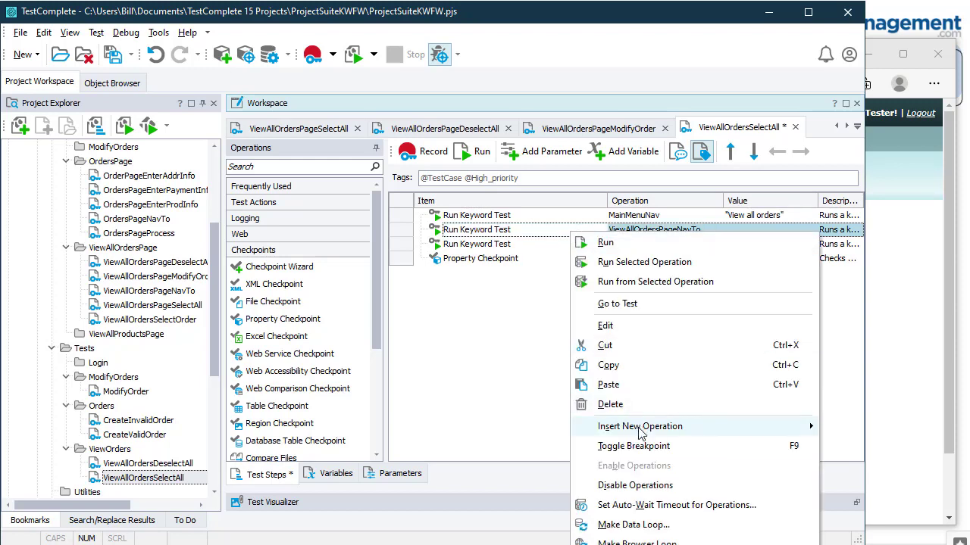
pyautogui.click(656, 485)
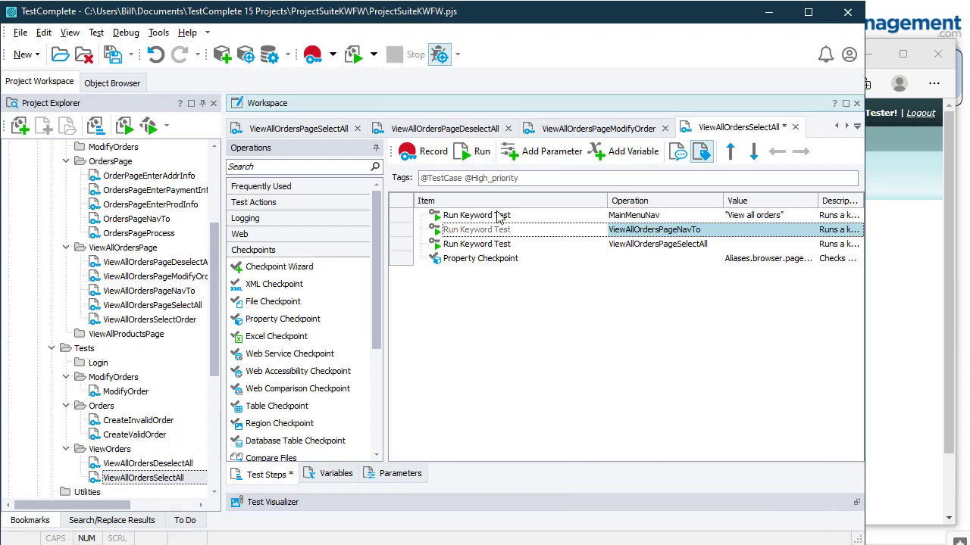
pyautogui.click(477, 155)
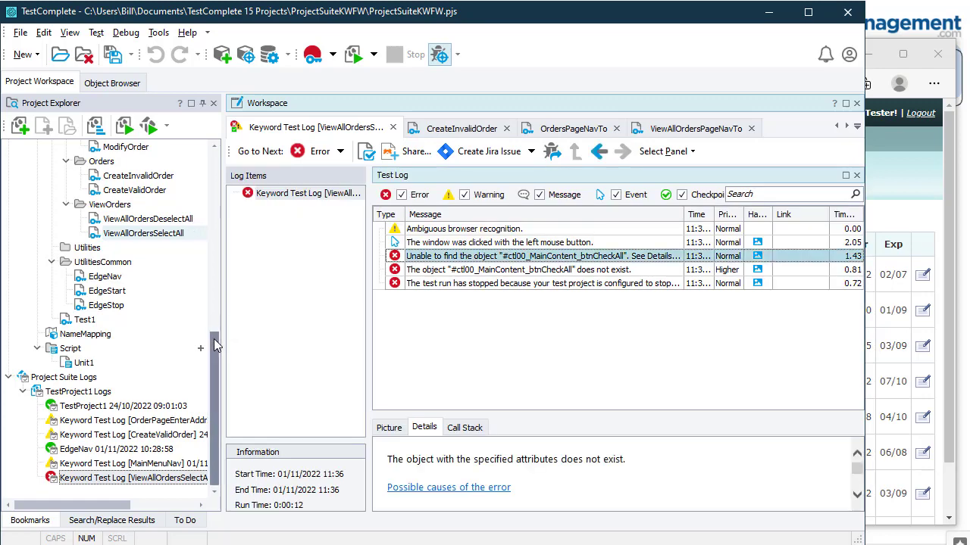
# Step: Walk through the OrdersPage keyword tests: address, payment, product info, NavTo and Process
pyautogui.moveTo(213, 339); pyautogui.dragTo(207, 222)
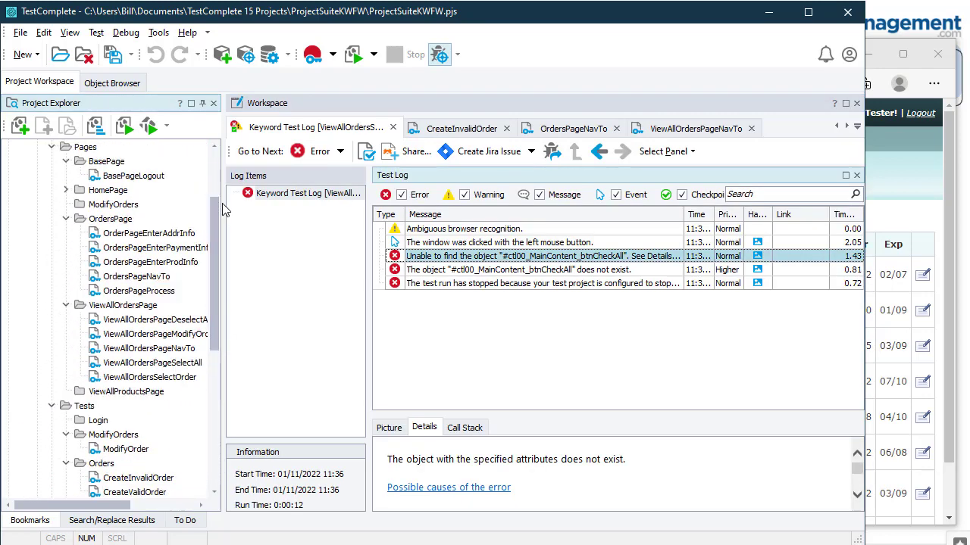
pyautogui.click(161, 235)
pyautogui.click(155, 248)
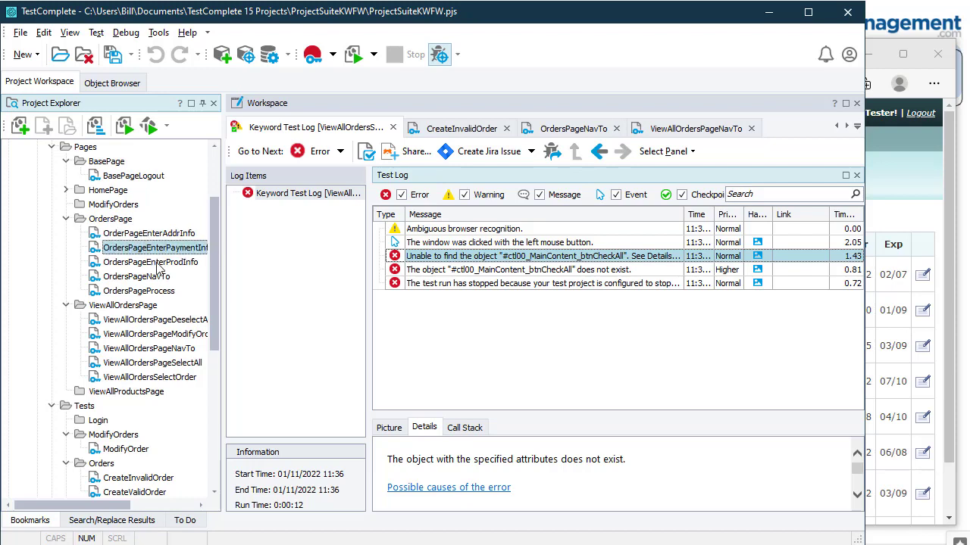
pyautogui.click(158, 264)
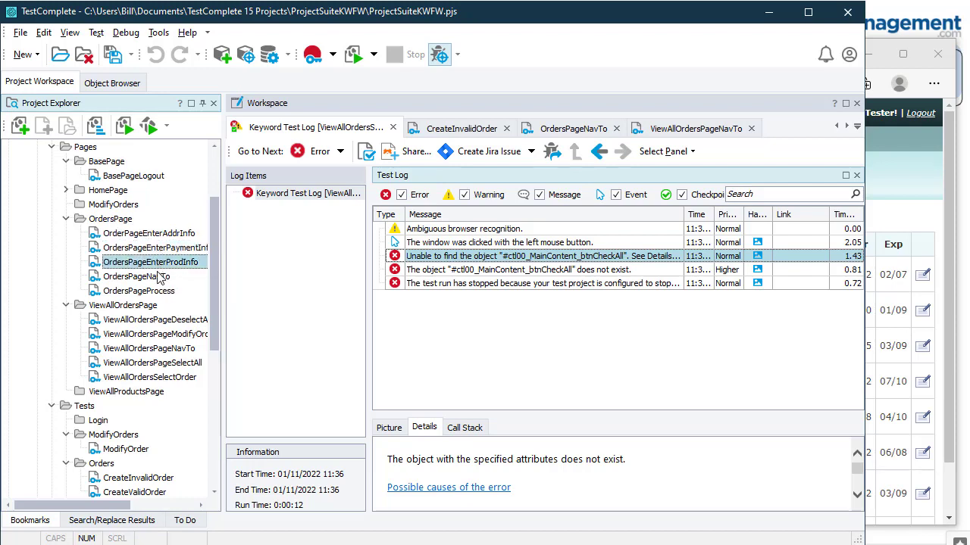
pyautogui.click(161, 278)
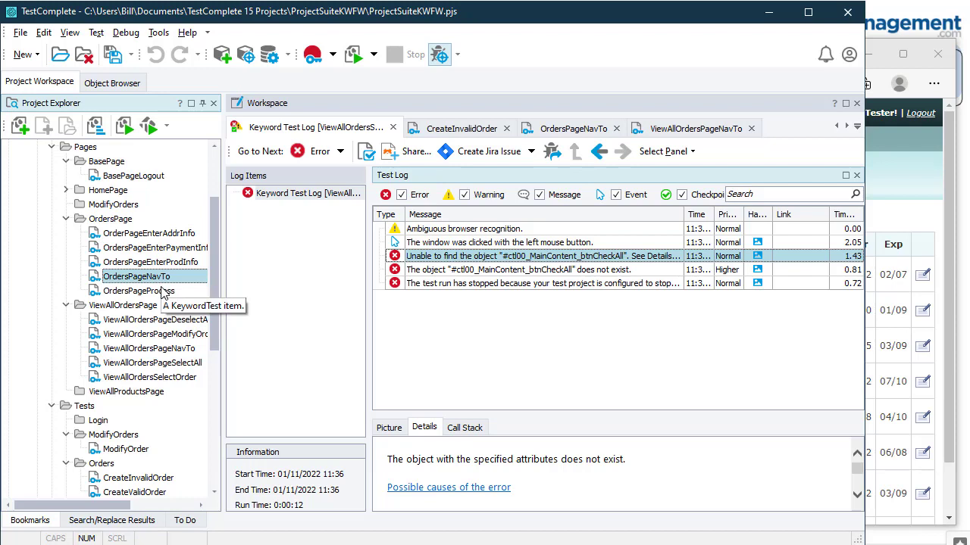
pyautogui.click(160, 291)
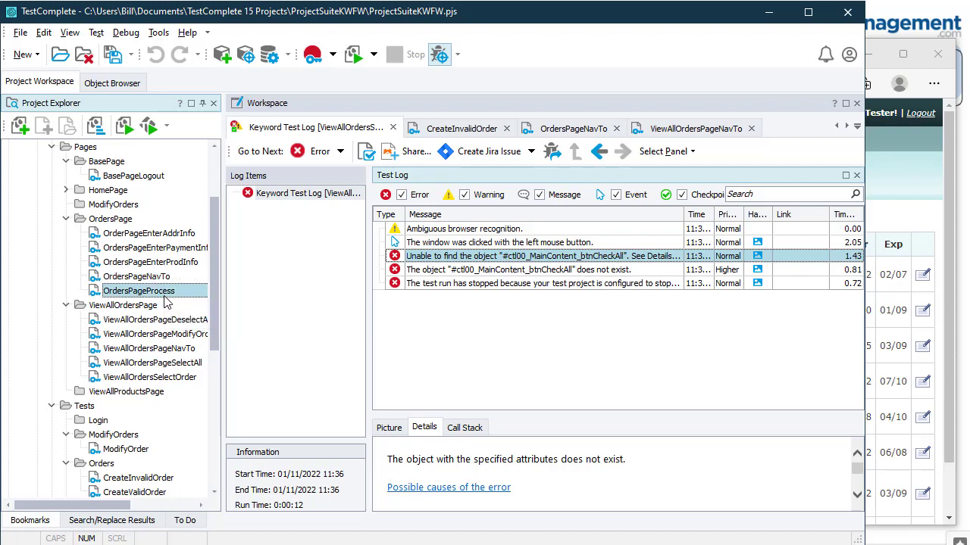
pyautogui.click(149, 277)
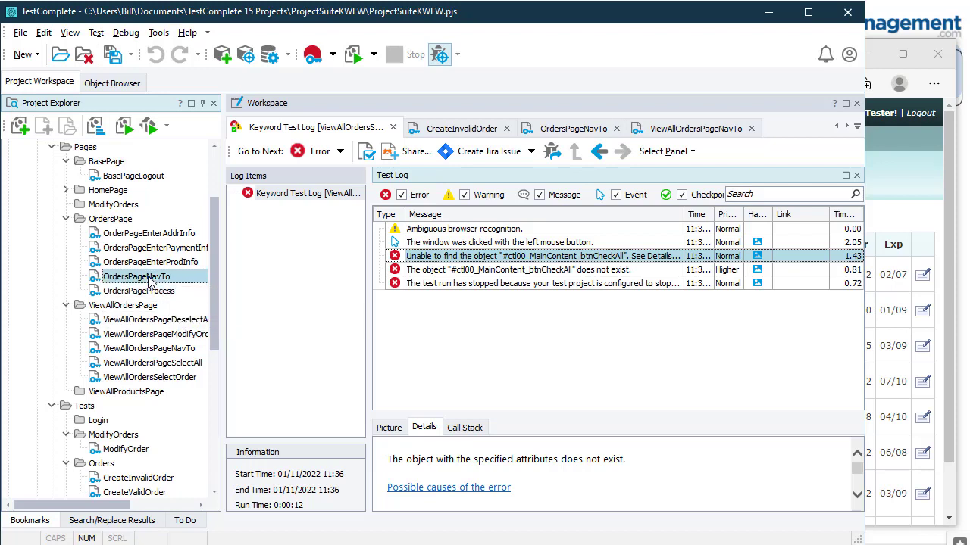
# Step: Point out ViewAllOrdersPageNavTo and MainMenuNav, then switch to the step-by-step guide
pyautogui.click(177, 348)
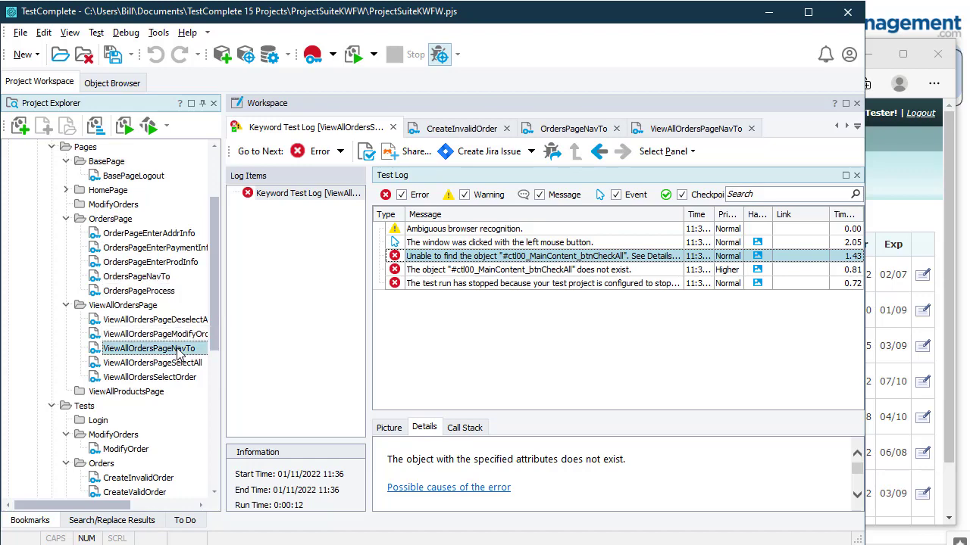
pyautogui.scroll(-1, 162, 387)
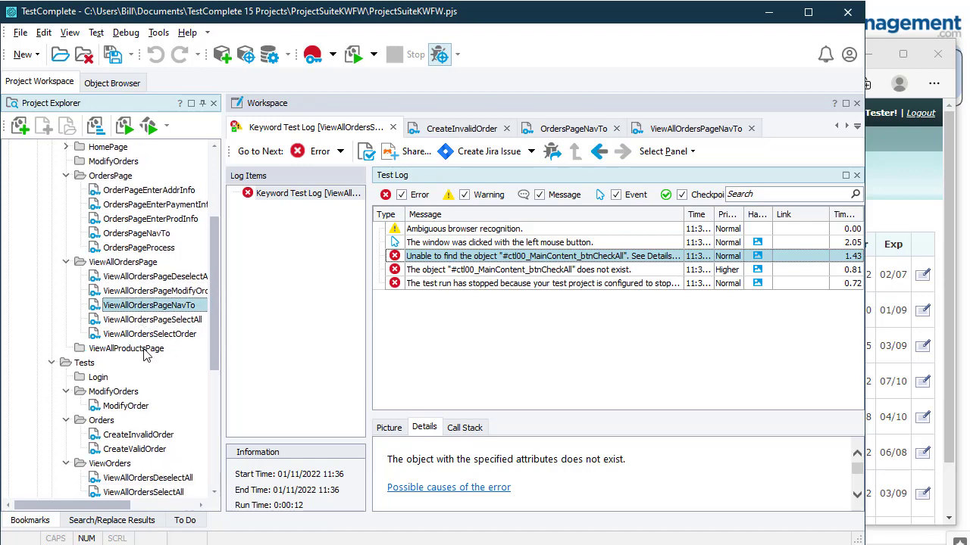
pyautogui.scroll(4, 119, 265)
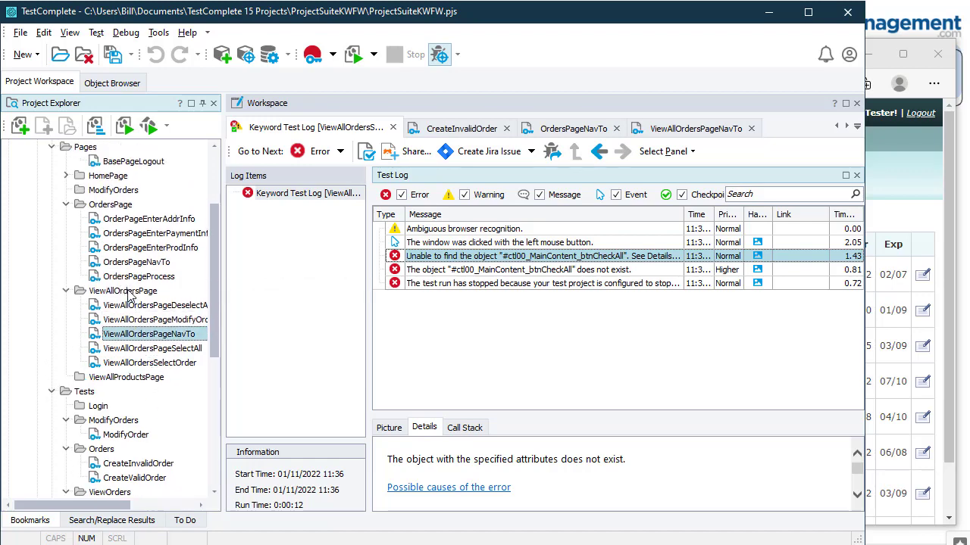
pyautogui.click(128, 235)
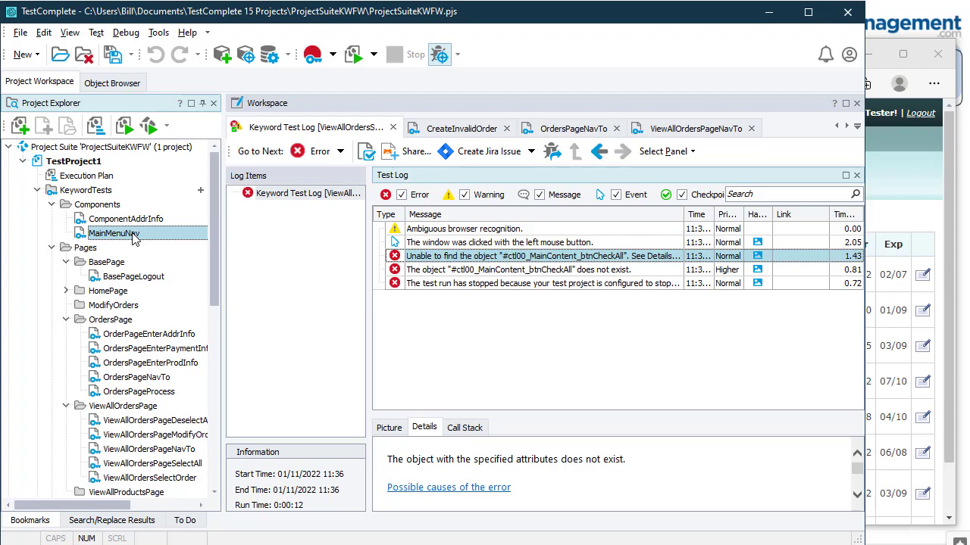
pyautogui.hotkey('alt', 'Tab')
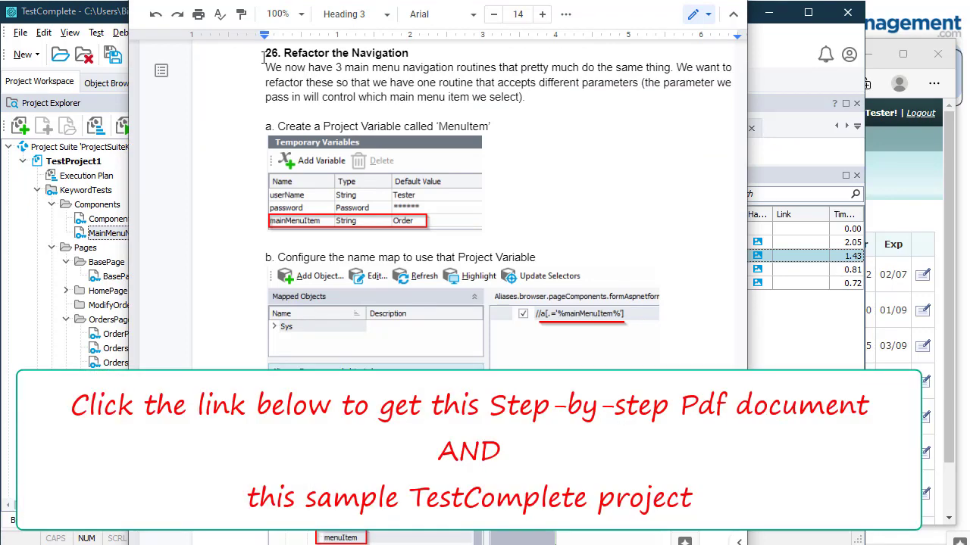
# Step: Highlight the '26. Refactor the Navigation' heading and the Web Orders login URL in the guide
pyautogui.moveTo(266, 53); pyautogui.dragTo(422, 54)
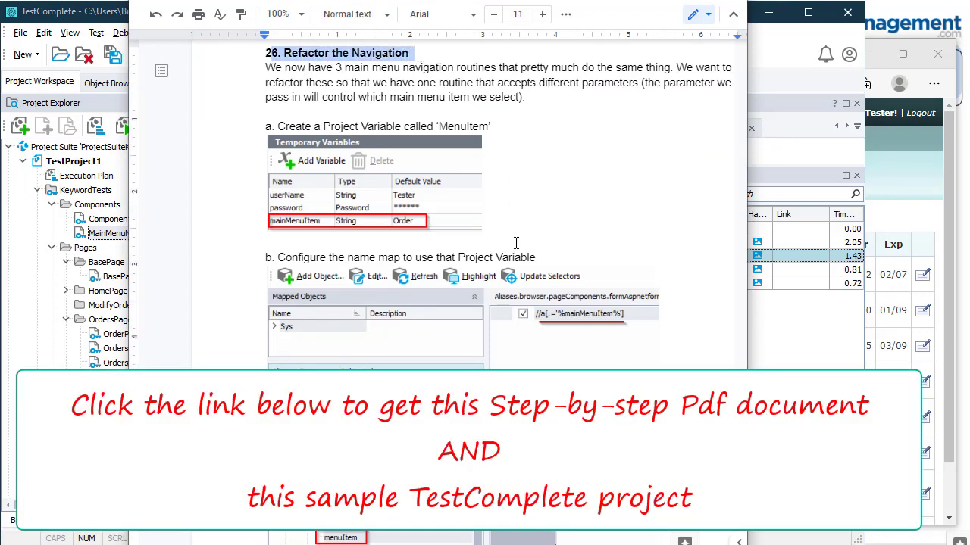
pyautogui.scroll(3, 605, 367)
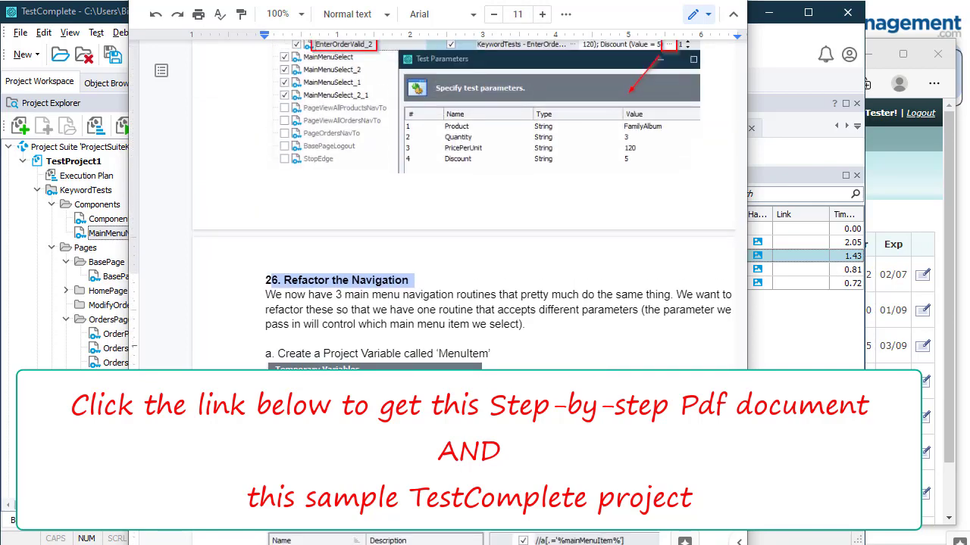
pyautogui.scroll(20, 501, 176)
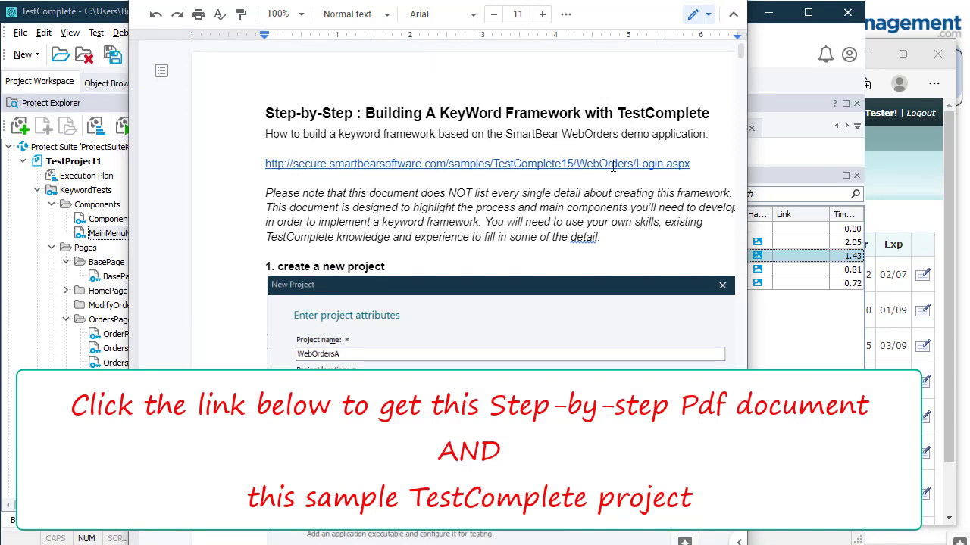
pyautogui.moveTo(701, 163); pyautogui.dragTo(254, 167)
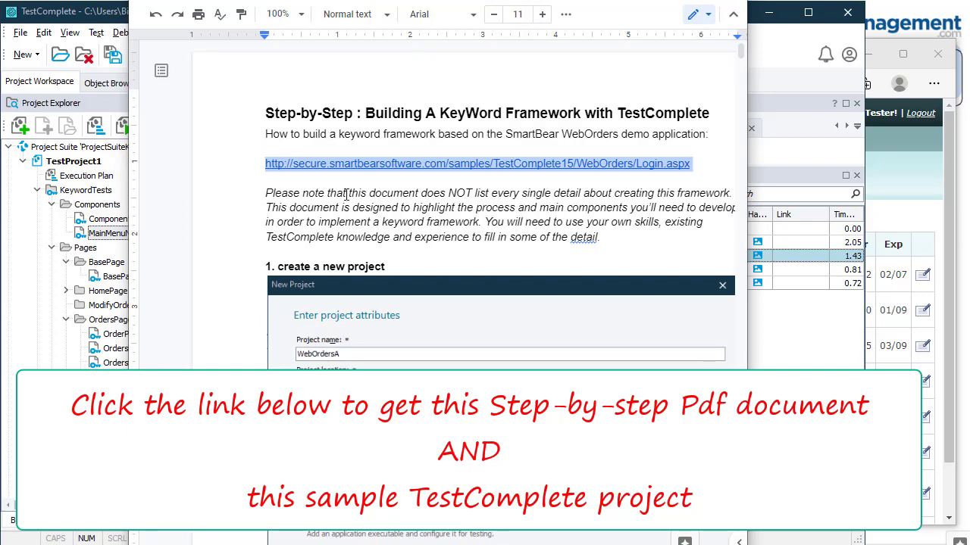
pyautogui.scroll(-10, 370, 225)
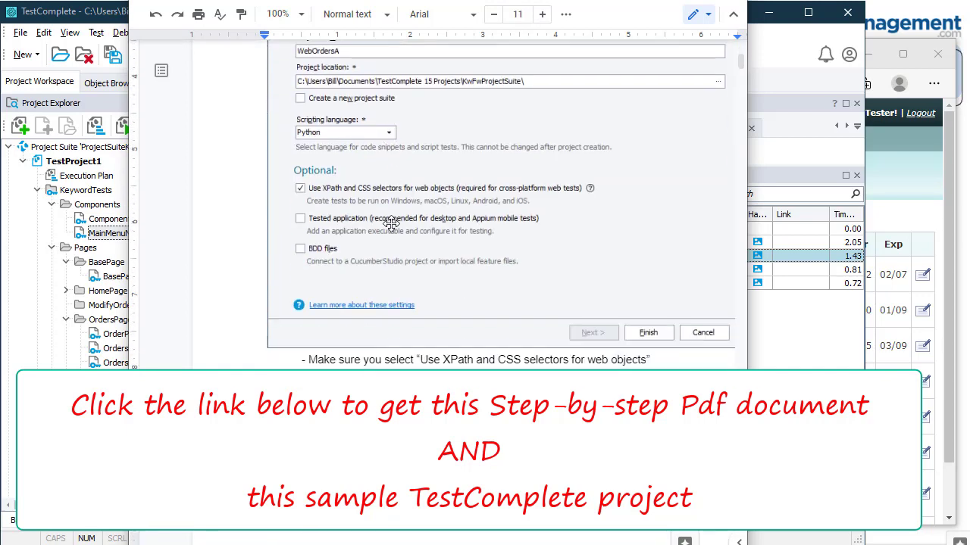